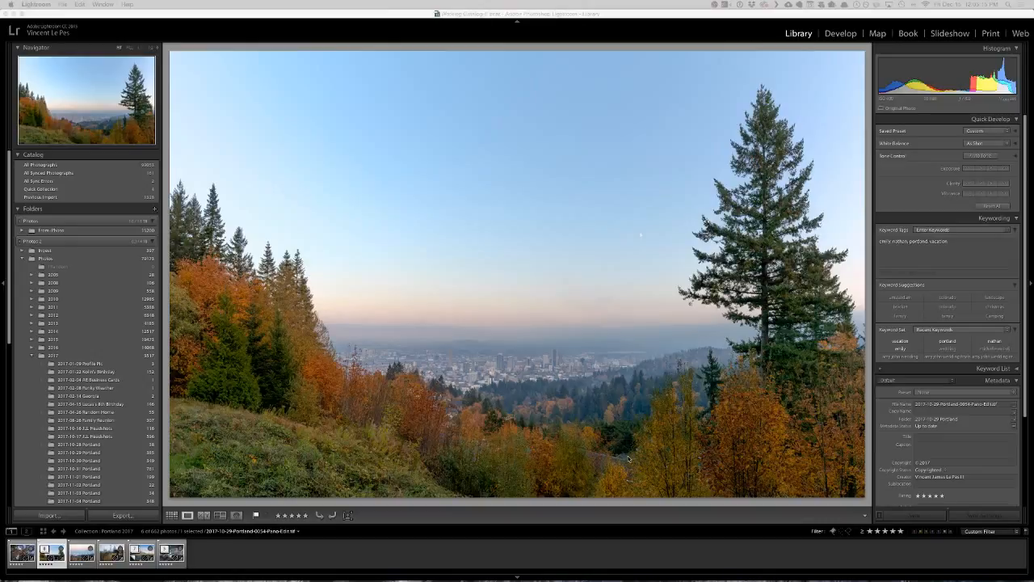
# Open the edited Portland panorama in the Develop module and compare its before and after versions at full-image size.
pyautogui.click(544, 359)
pyautogui.press('d')
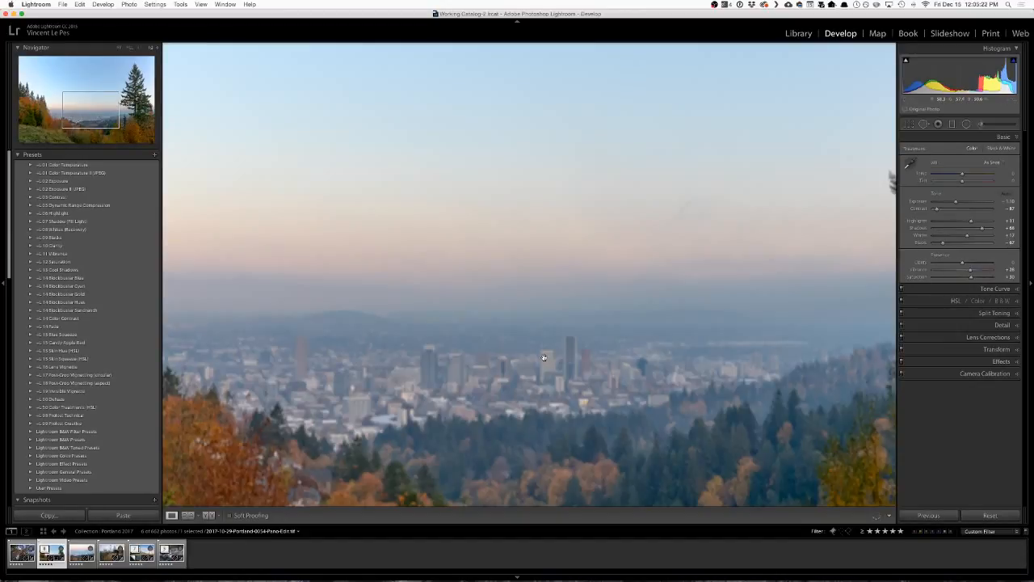
pyautogui.click(590, 357)
pyautogui.press('\\')
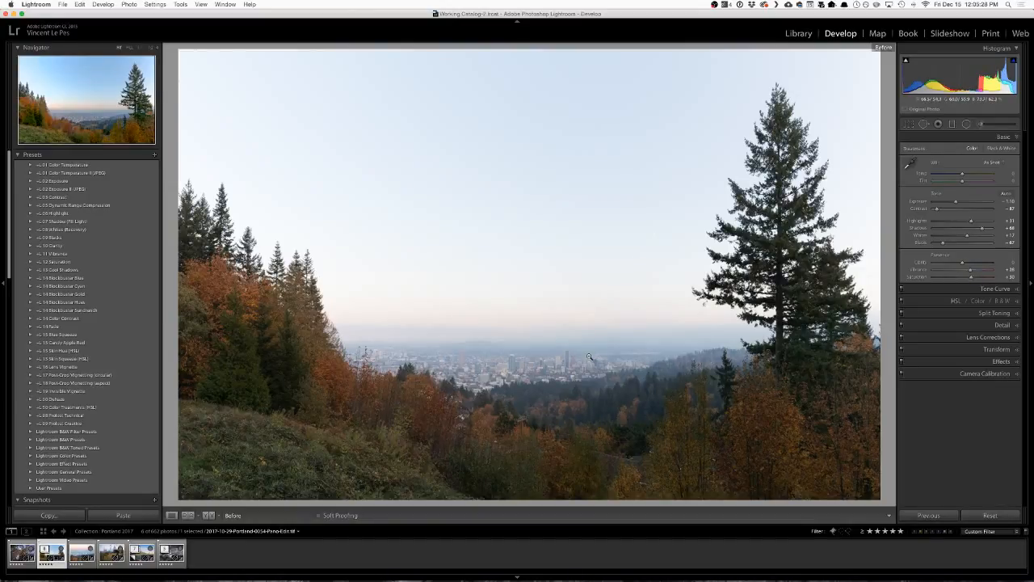
pyautogui.press('\\')
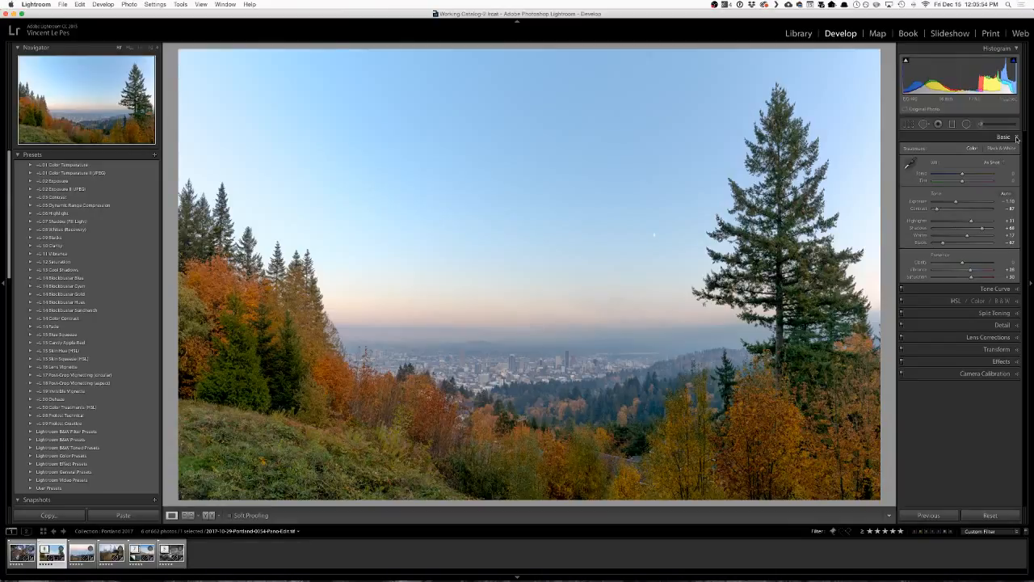
# Return to the grid, expand the edited panorama's stack and shrink the thumbnails so more photos fit.
pyautogui.press('g')
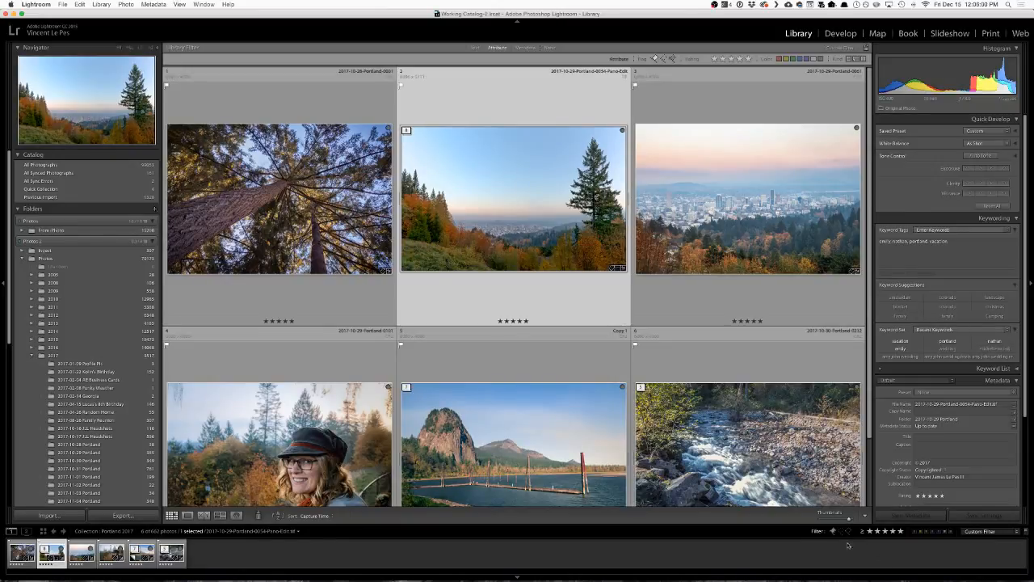
pyautogui.press('s')
pyautogui.moveTo(849, 519); pyautogui.dragTo(838, 520)
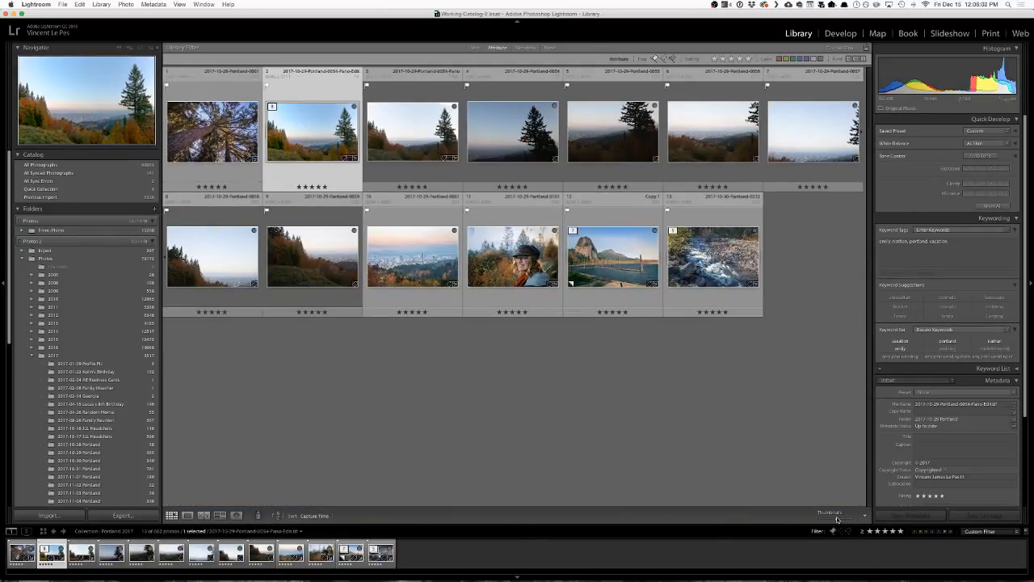
# Step through the stack's merged panorama and its individual source photos in the grid.
pyautogui.click(420, 145)
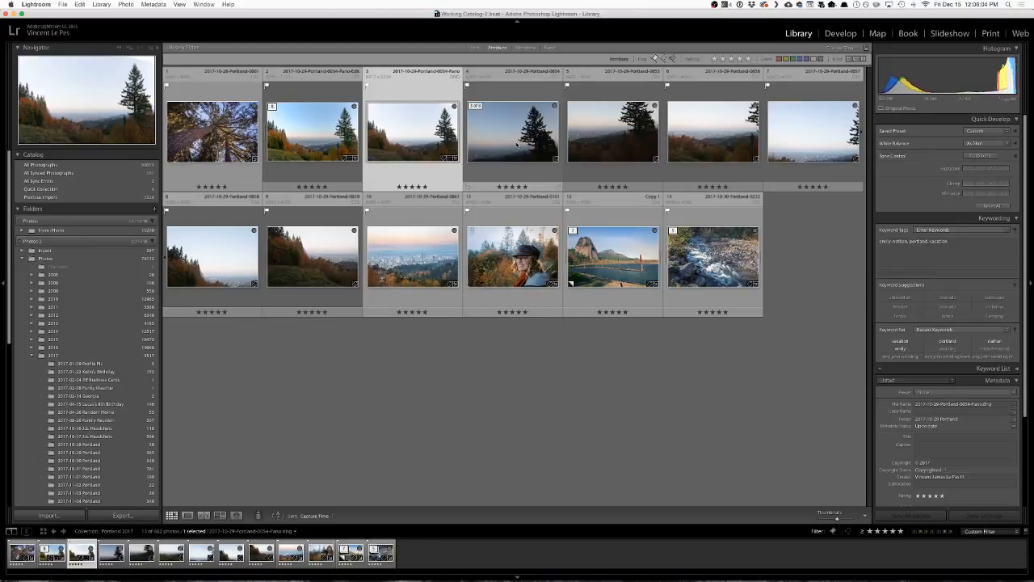
pyautogui.click(517, 146)
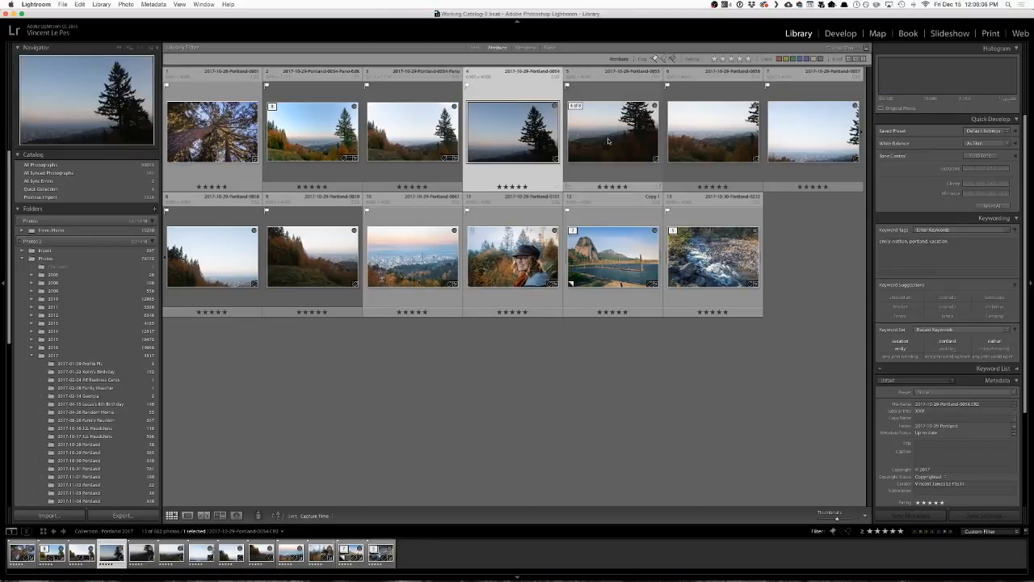
pyautogui.press('Right')
pyautogui.press('Right')
pyautogui.press('Right')
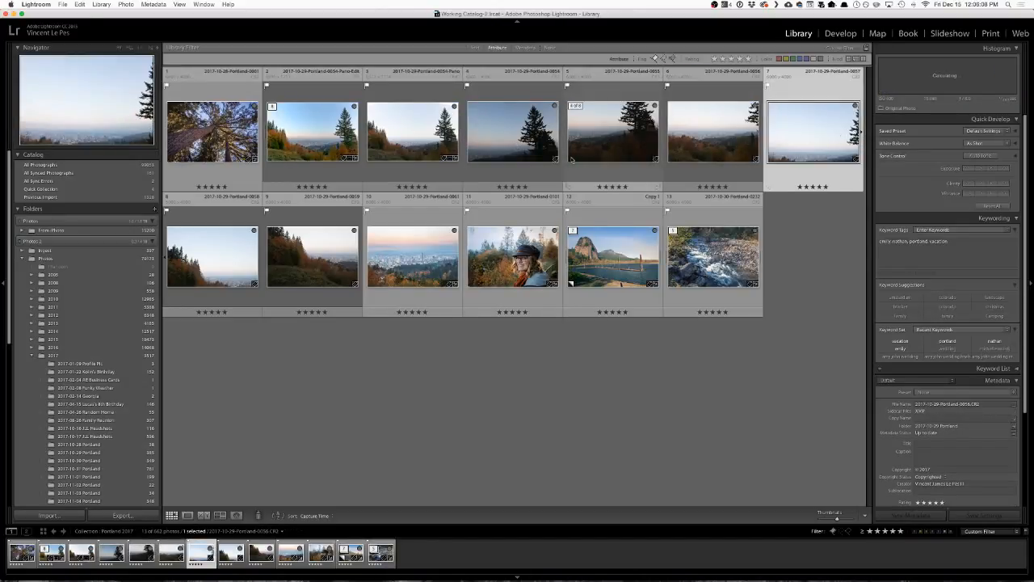
# Select the six source photos 2017-10-29-Portland-0054 through 0059 and show them in Survey view.
pyautogui.click(512, 161)
pyautogui.keyDown('shift'); pyautogui.click(334, 256); pyautogui.keyUp('shift')
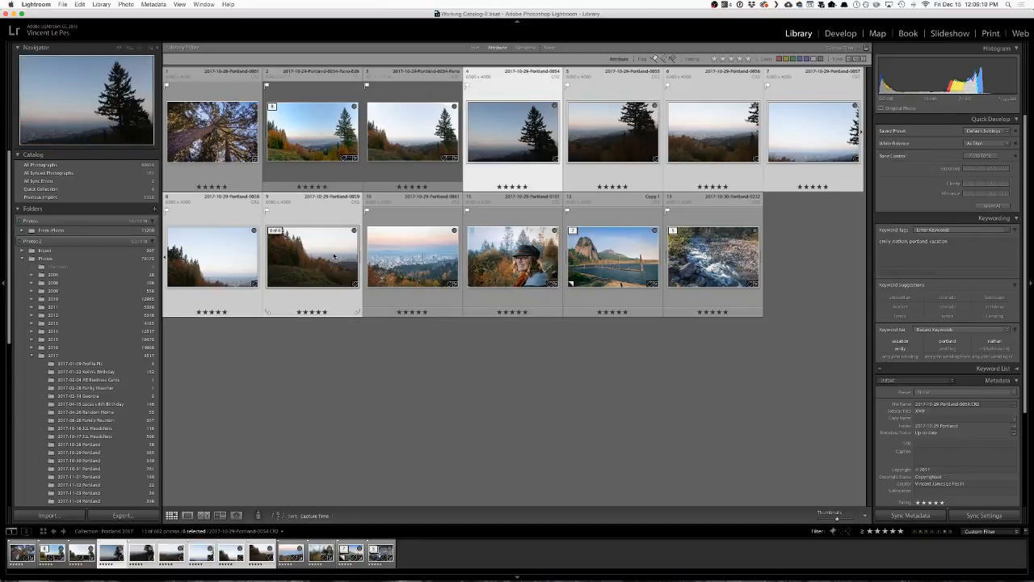
pyautogui.press('n')
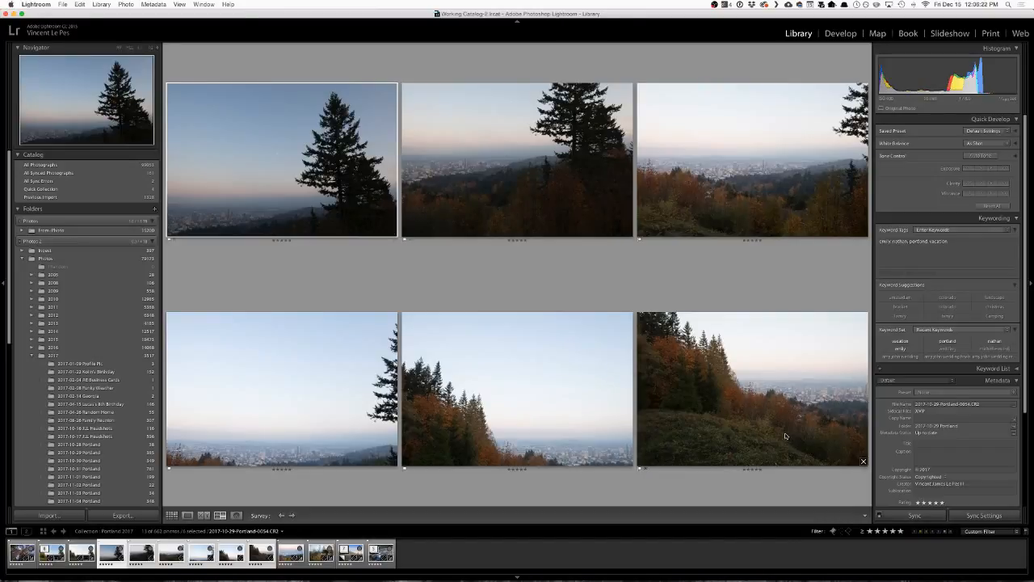
pyautogui.click(707, 381)
pyautogui.press('super+a')
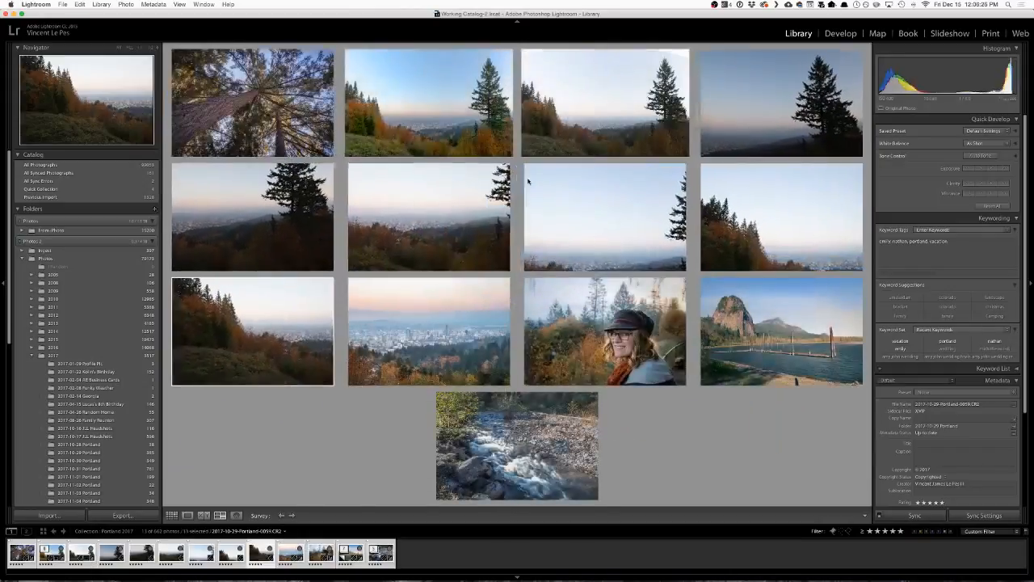
pyautogui.press('super+z')
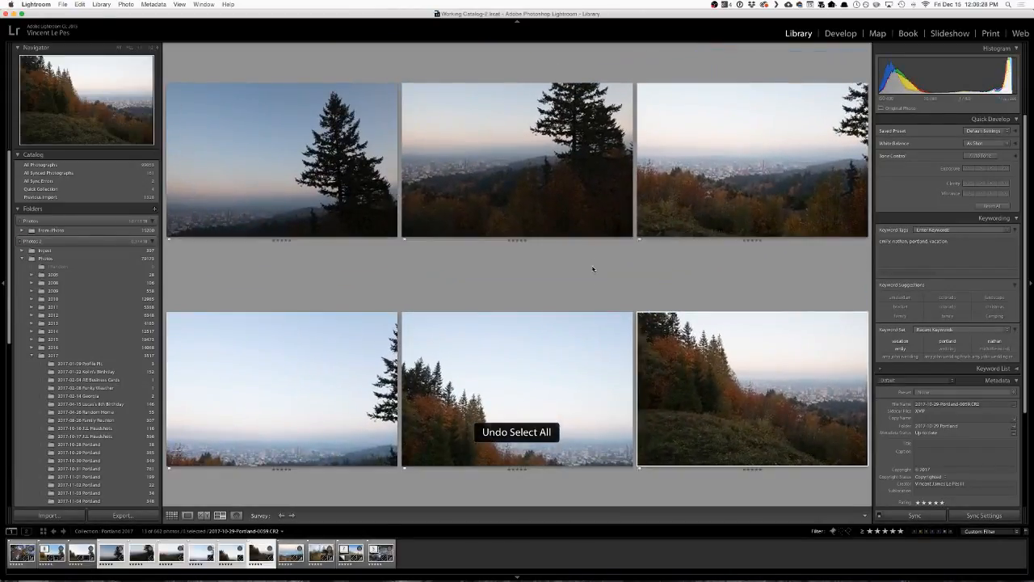
# Start a Photo Merge Panorama from the six selected source photos.
pyautogui.rightClick(540, 176)
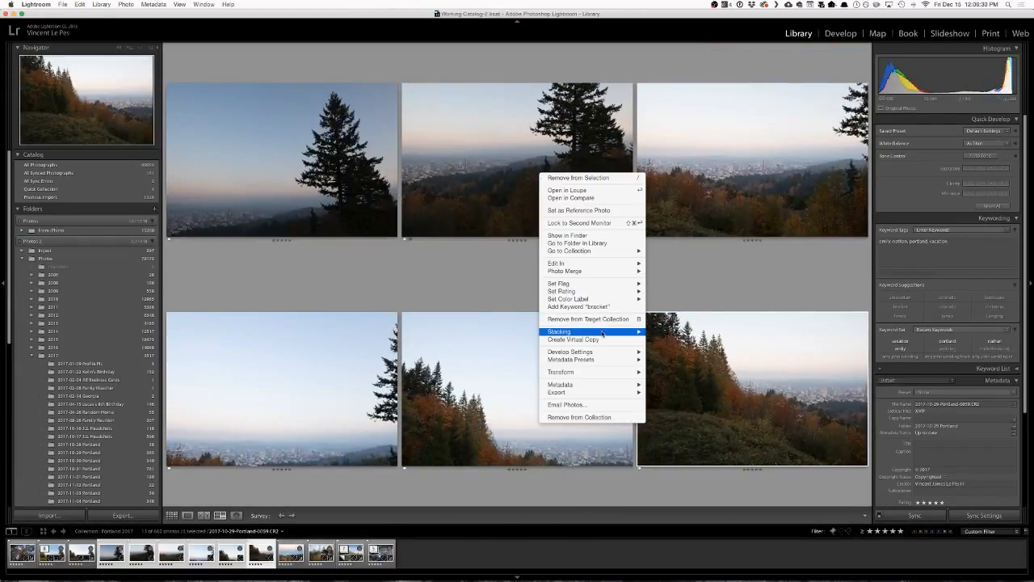
pyautogui.moveTo(605, 364)
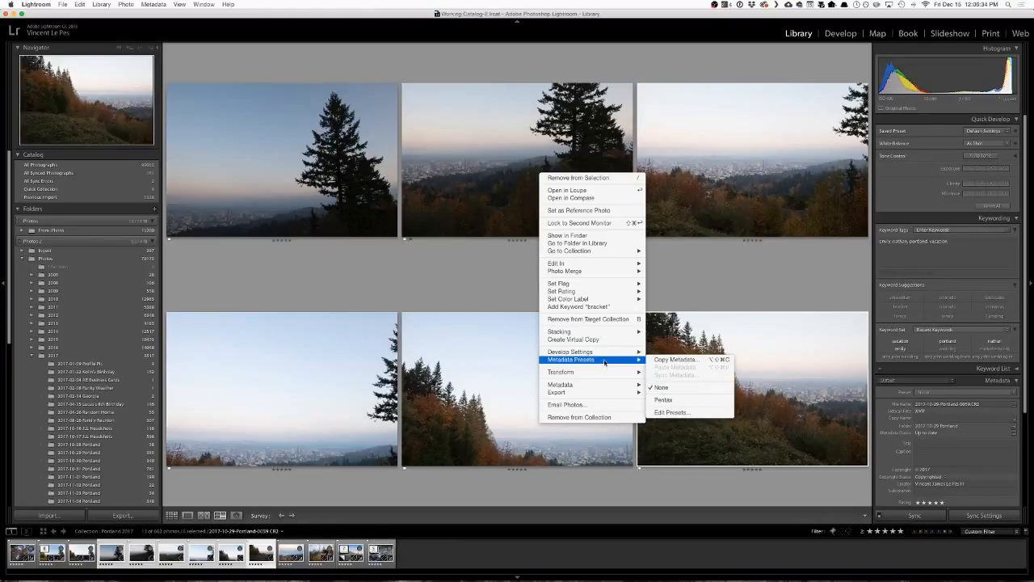
pyautogui.moveTo(634, 272)
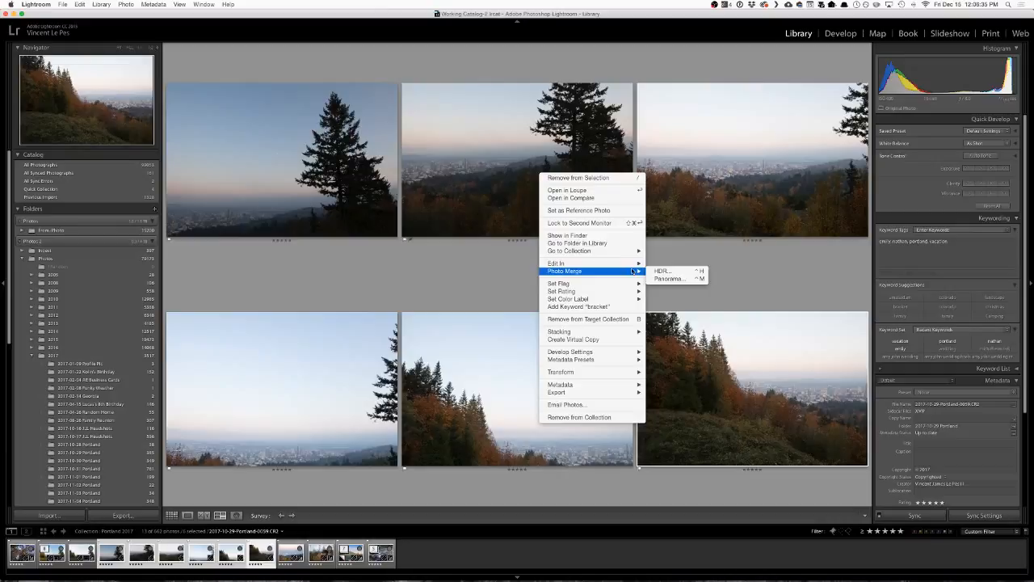
pyautogui.click(674, 280)
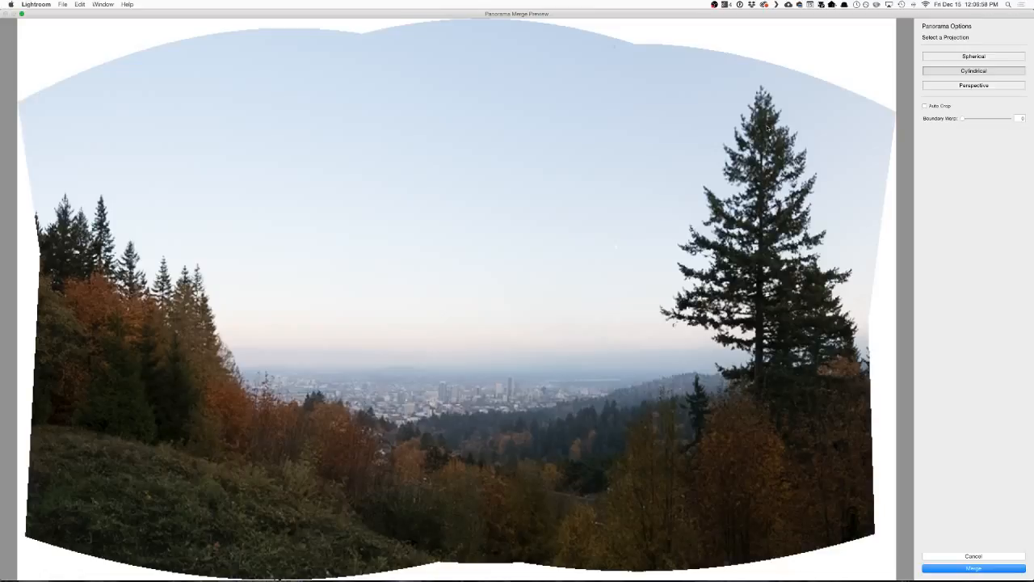
# Try the Spherical, Cylindrical and Perspective projections on the panorama preview, finishing with Cylindrical.
pyautogui.click(971, 56)
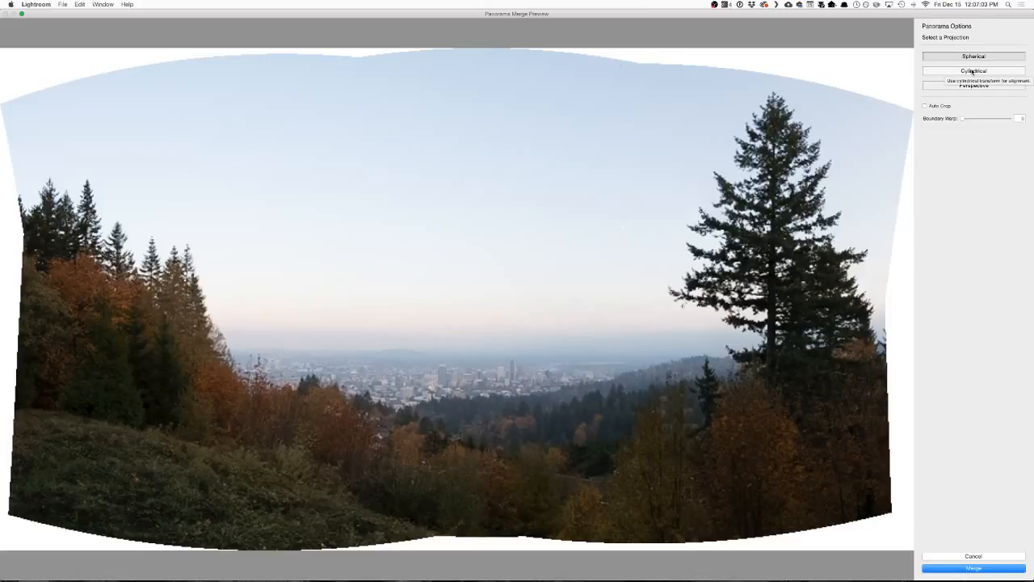
pyautogui.click(973, 71)
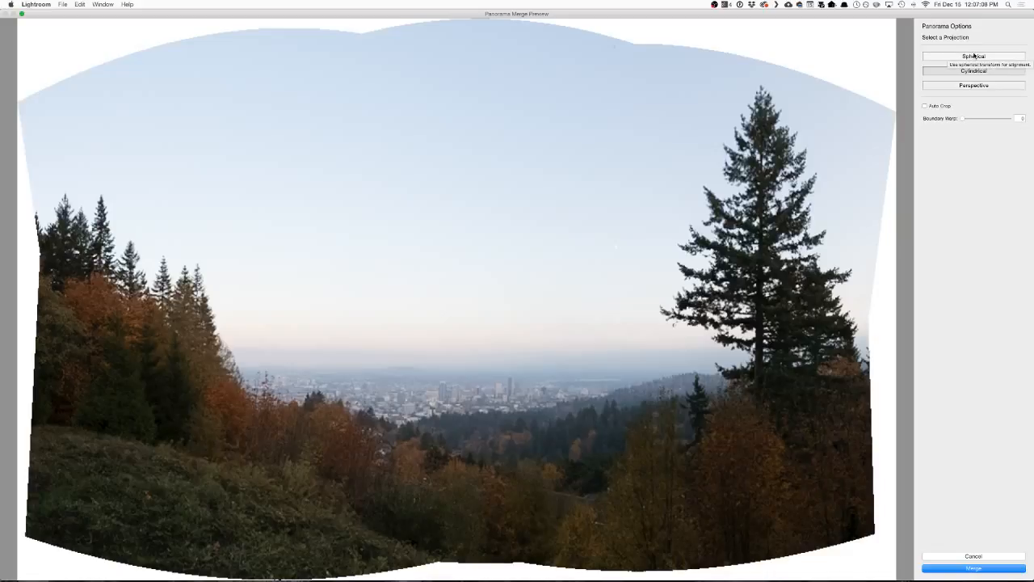
pyautogui.click(974, 87)
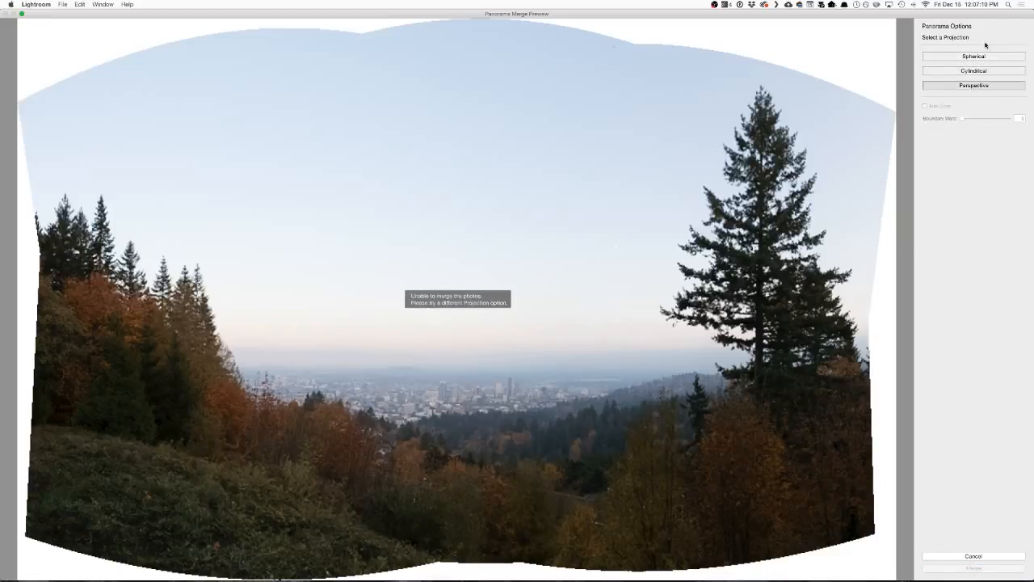
pyautogui.click(987, 57)
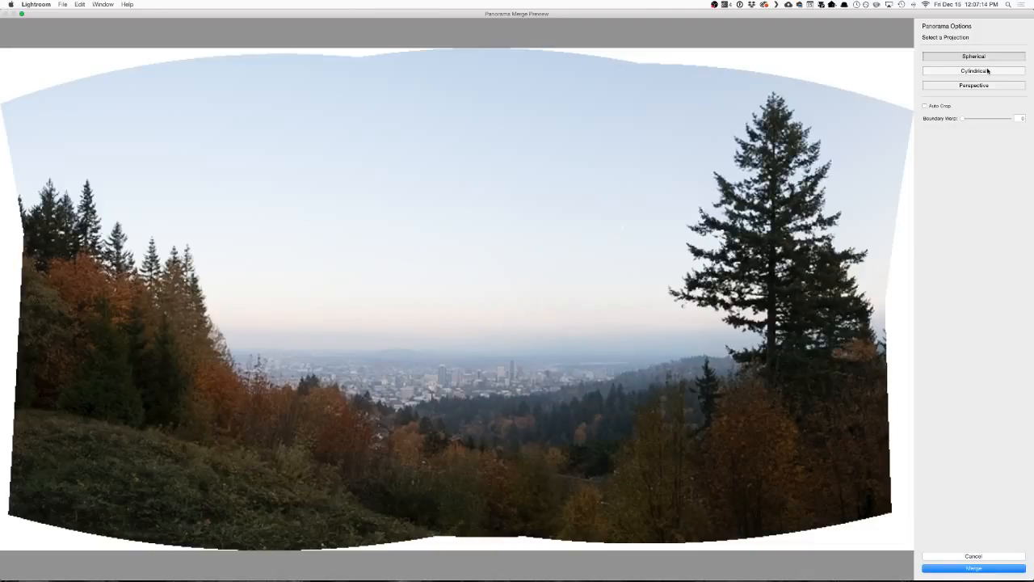
pyautogui.click(987, 72)
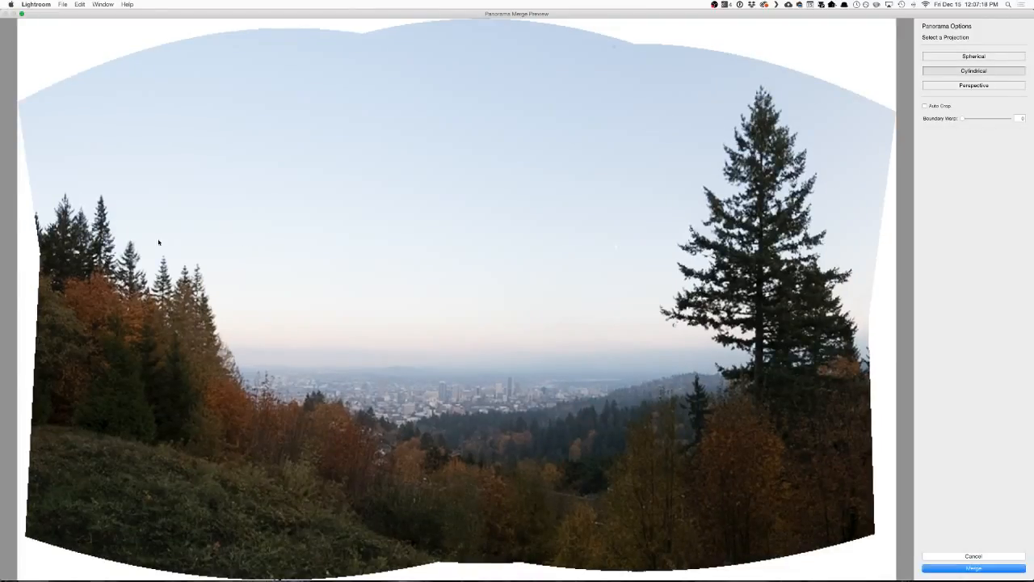
# Try Auto Crop and a slight Boundary Warp on the panorama, turn Auto Crop back off and cancel the merge.
pyautogui.click(925, 105)
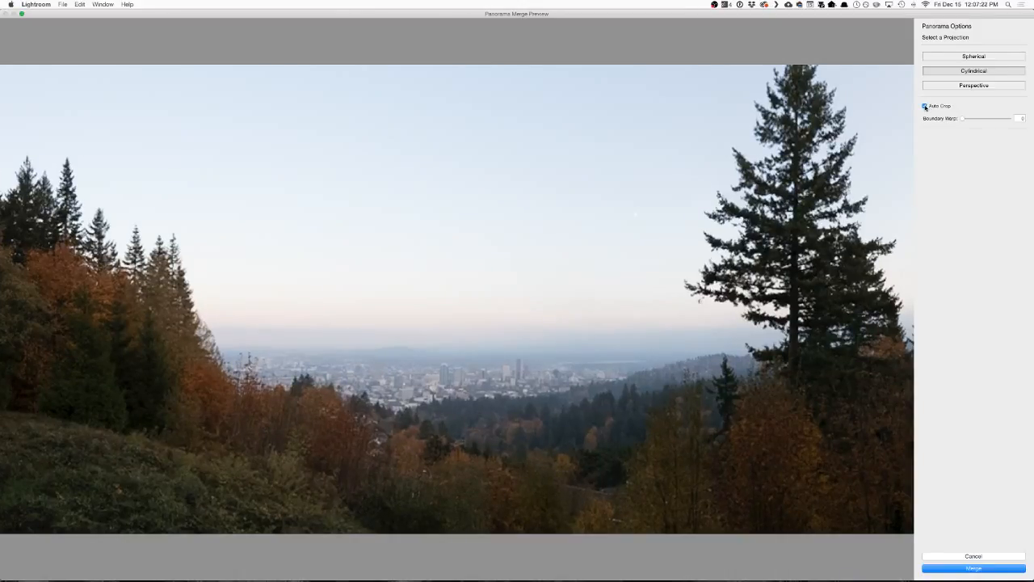
pyautogui.moveTo(963, 119)
pyautogui.mouseDown()
pyautogui.moveTo(980, 119)
pyautogui.moveTo(964, 119)
pyautogui.mouseUp()
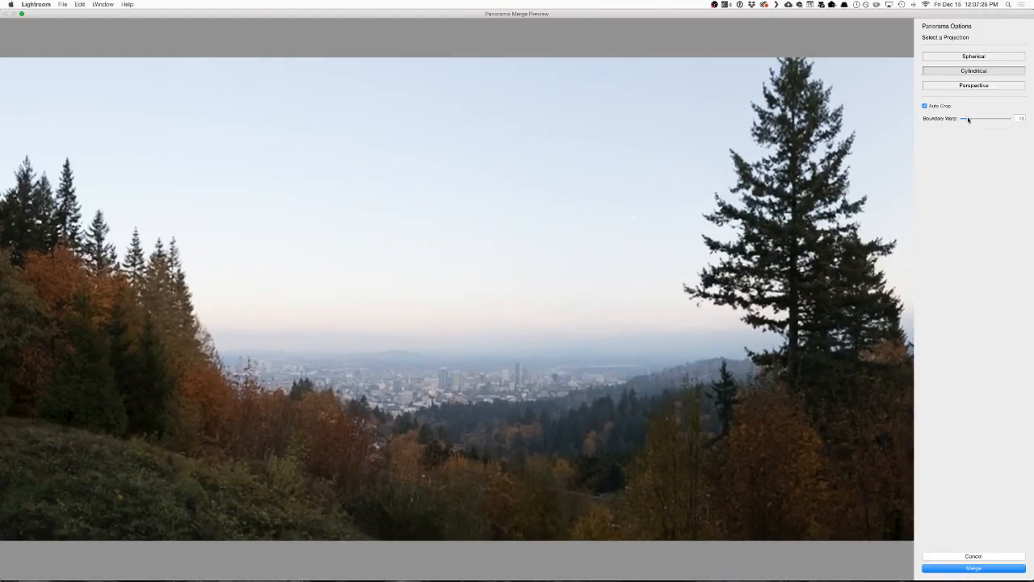
pyautogui.click(925, 105)
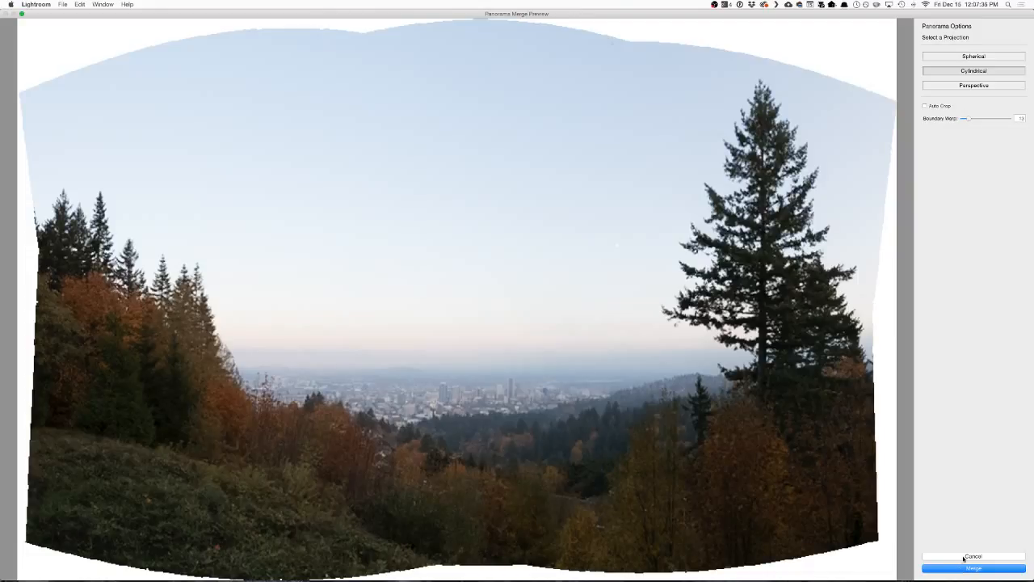
pyautogui.click(973, 557)
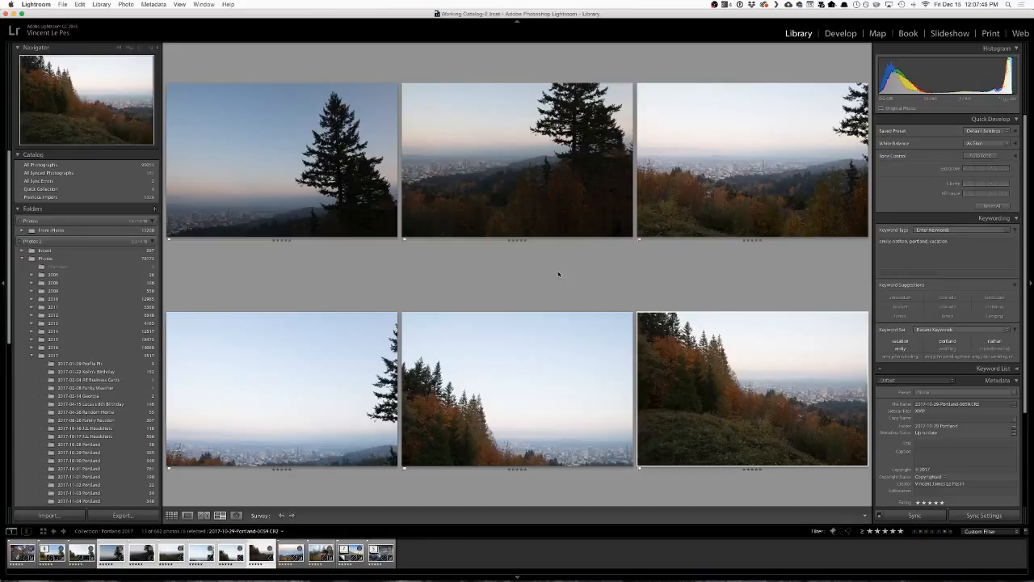
# Return to the grid, clear the selection and view the already merged panorama DNG in Loupe view.
pyautogui.press('g')
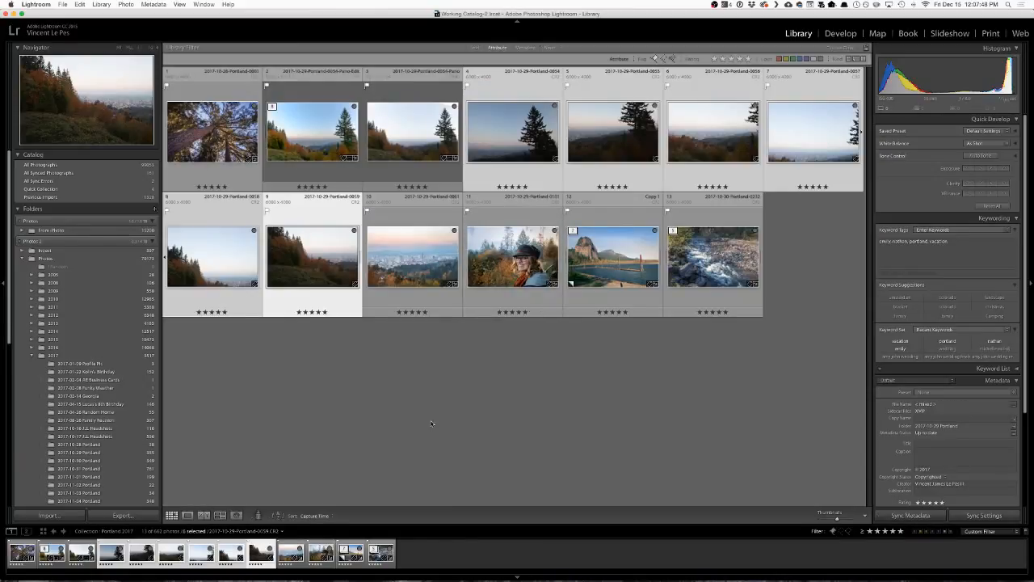
pyautogui.click(504, 383)
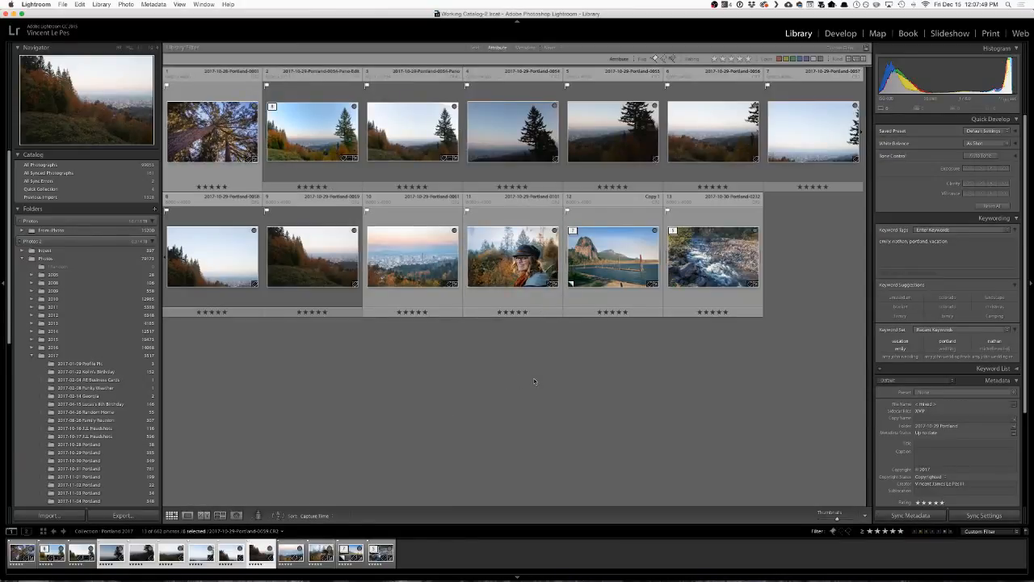
pyautogui.click(423, 140)
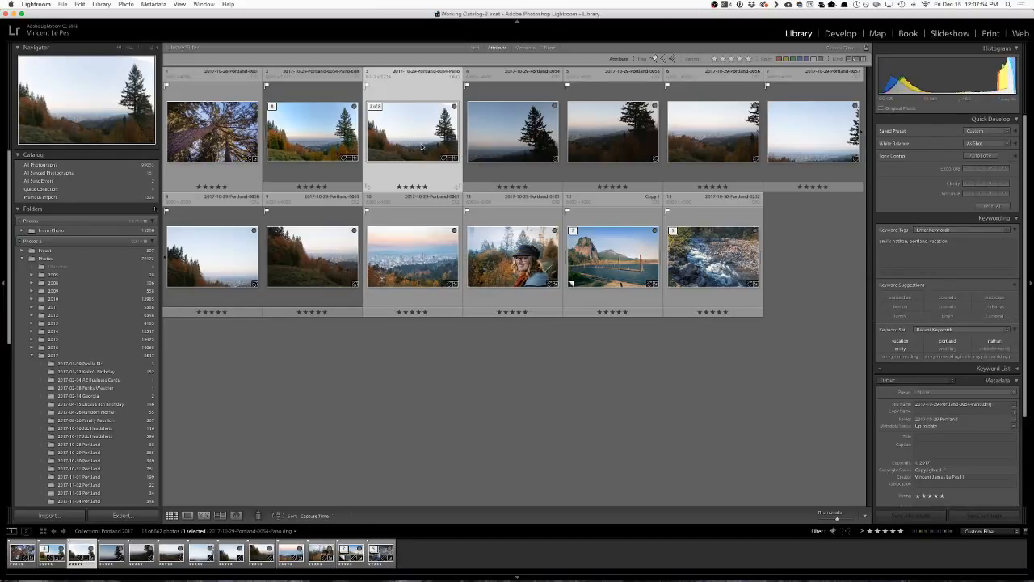
pyautogui.doubleClick(422, 146)
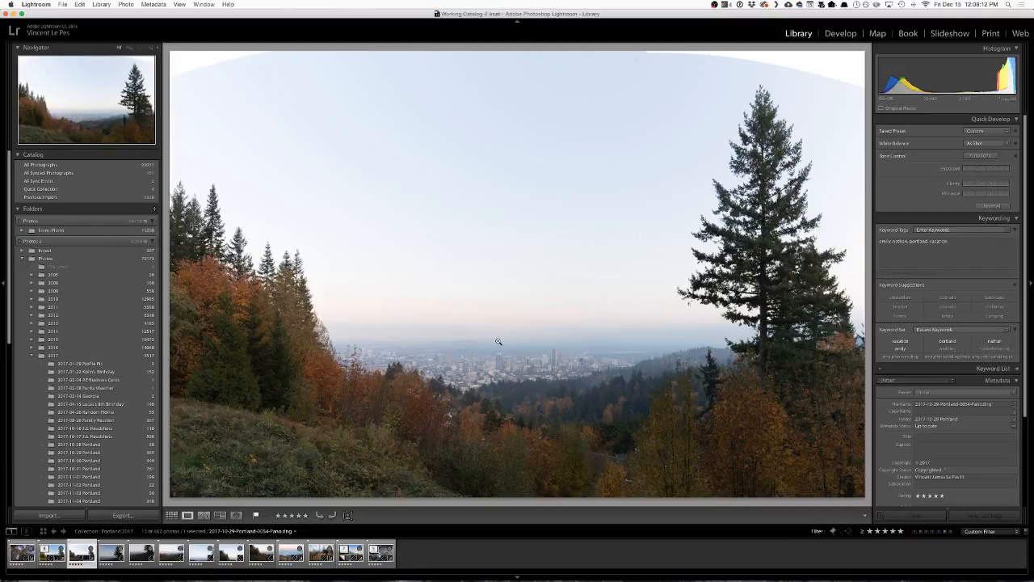
# Return to the grid, hide the Library adjustment panels and open the edited panorama in the Develop module.
pyautogui.press('g')
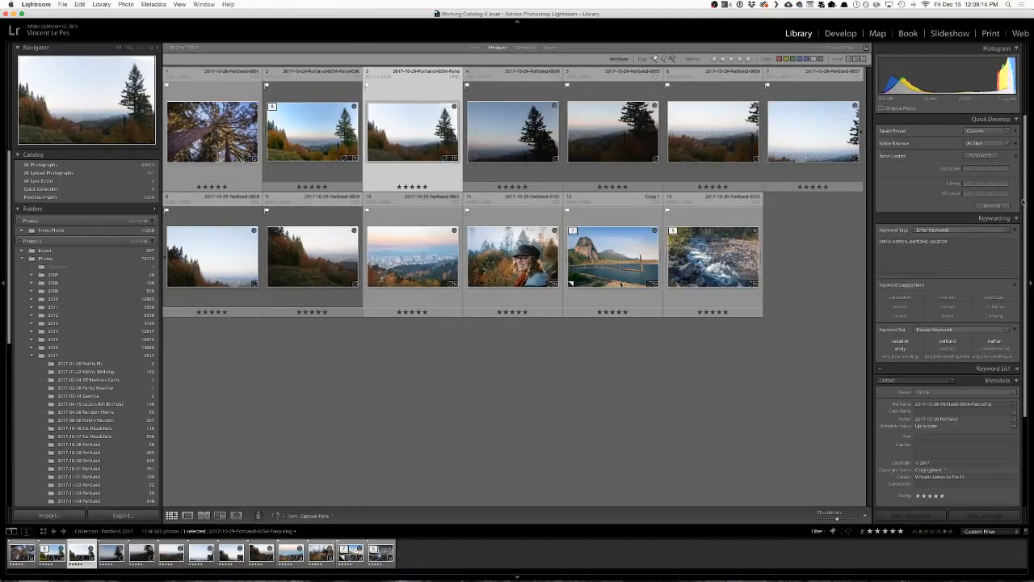
pyautogui.click(1030, 281)
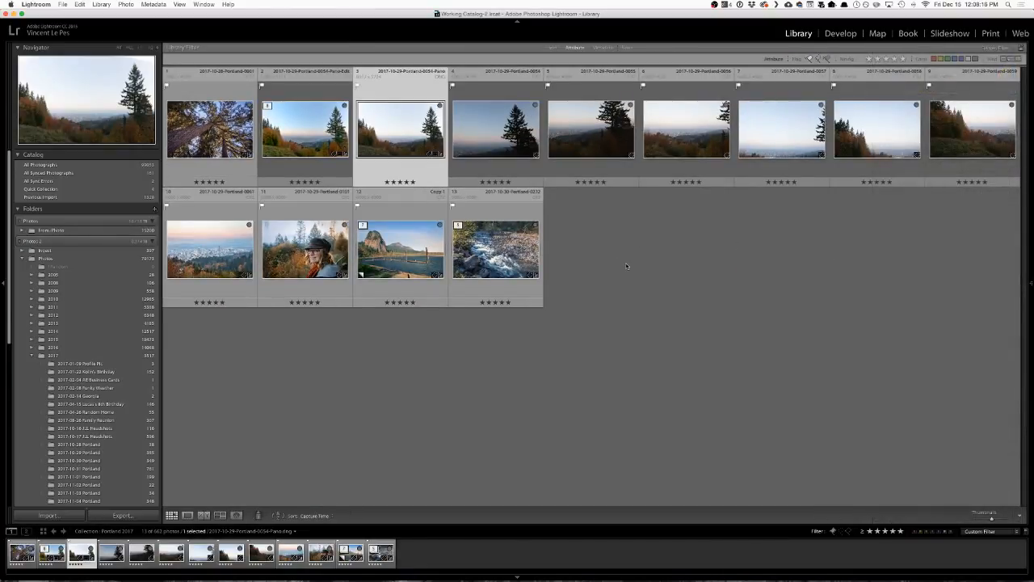
pyautogui.click(292, 138)
pyautogui.press('d')
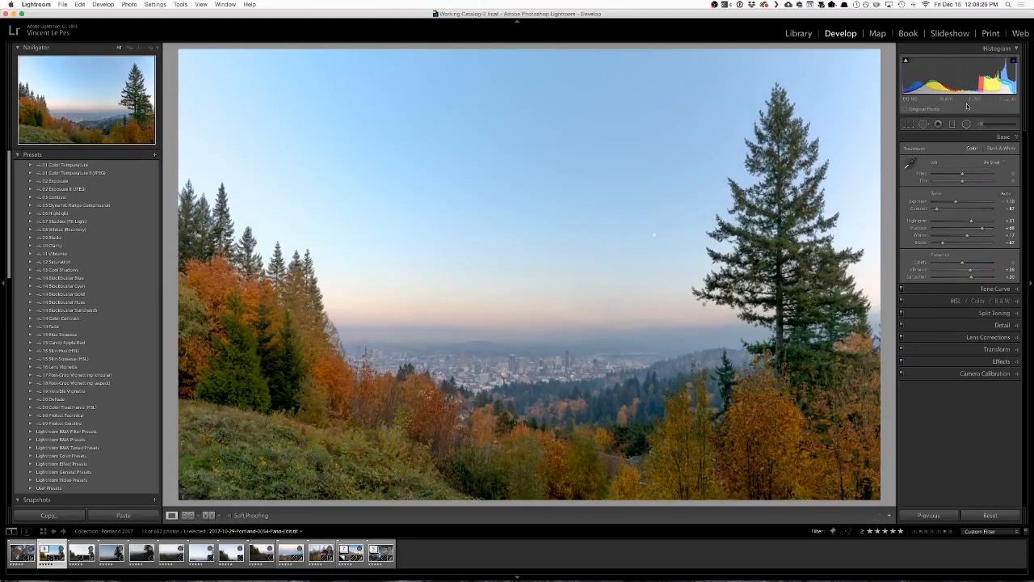
# Review the Spot Removal, Adjustment Brush, Radial Filter and Graduated Filter settings, and compare the panorama before and after editing.
pyautogui.click(923, 124)
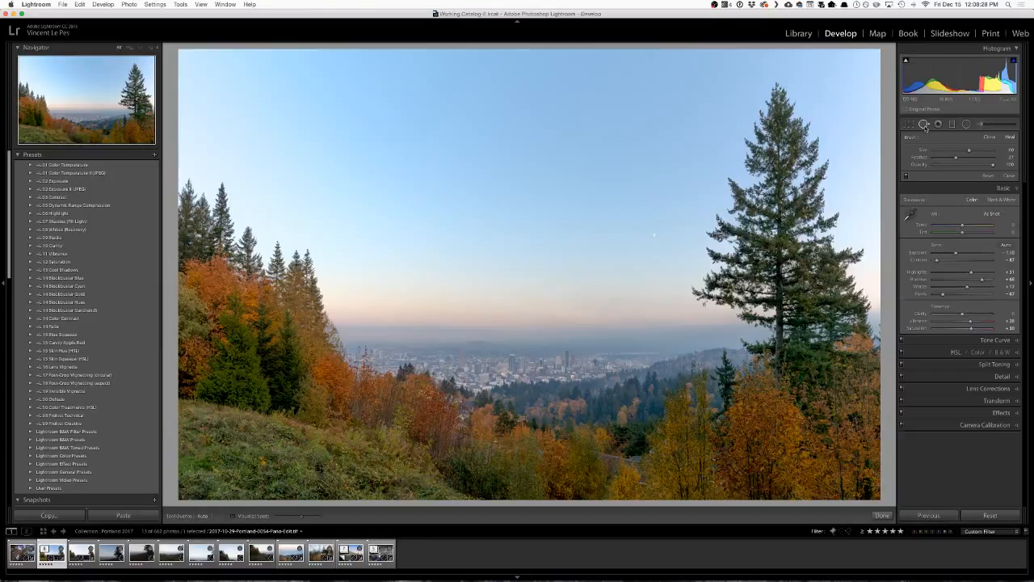
pyautogui.click(924, 123)
pyautogui.click(985, 125)
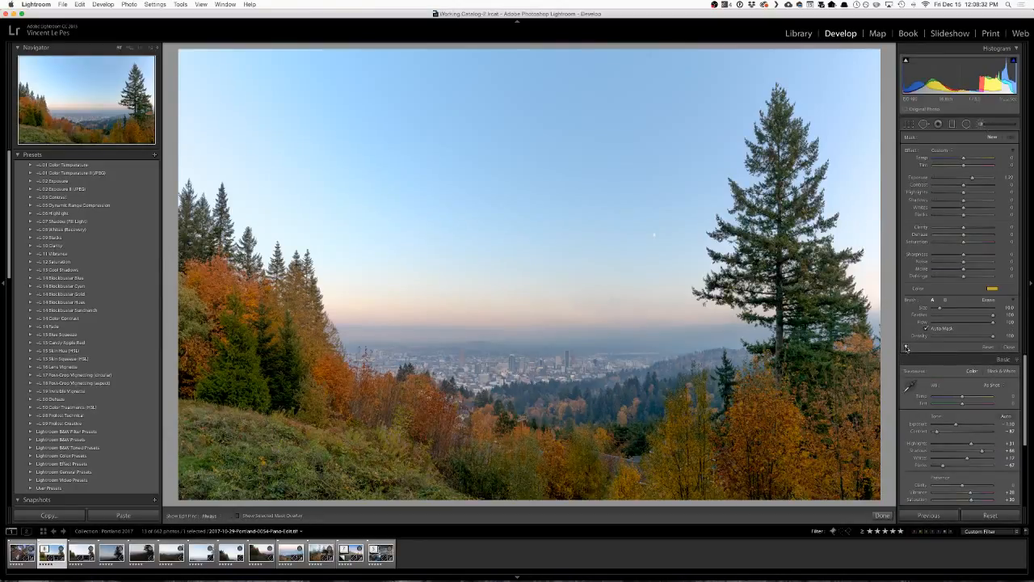
pyautogui.click(965, 124)
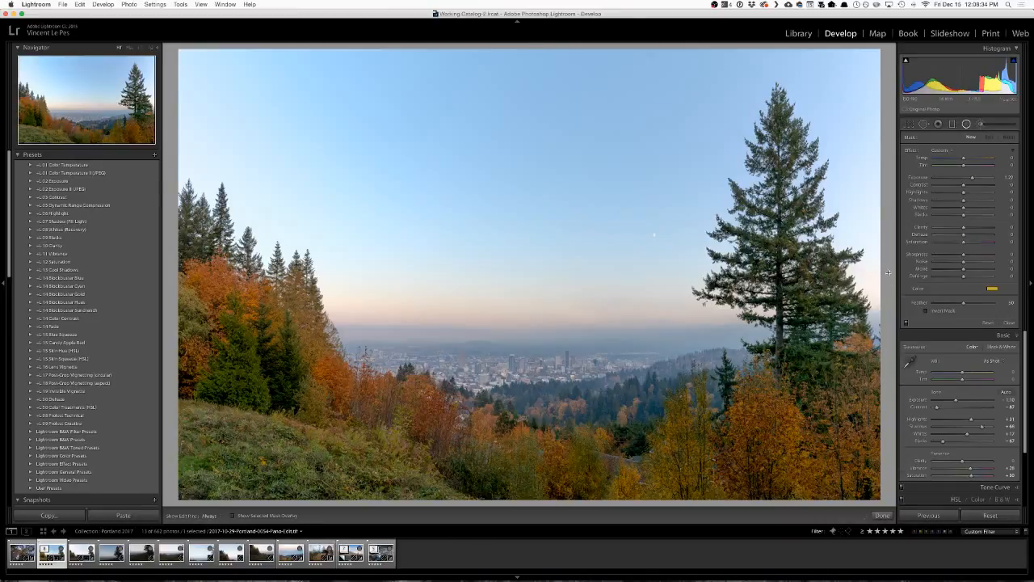
pyautogui.click(953, 123)
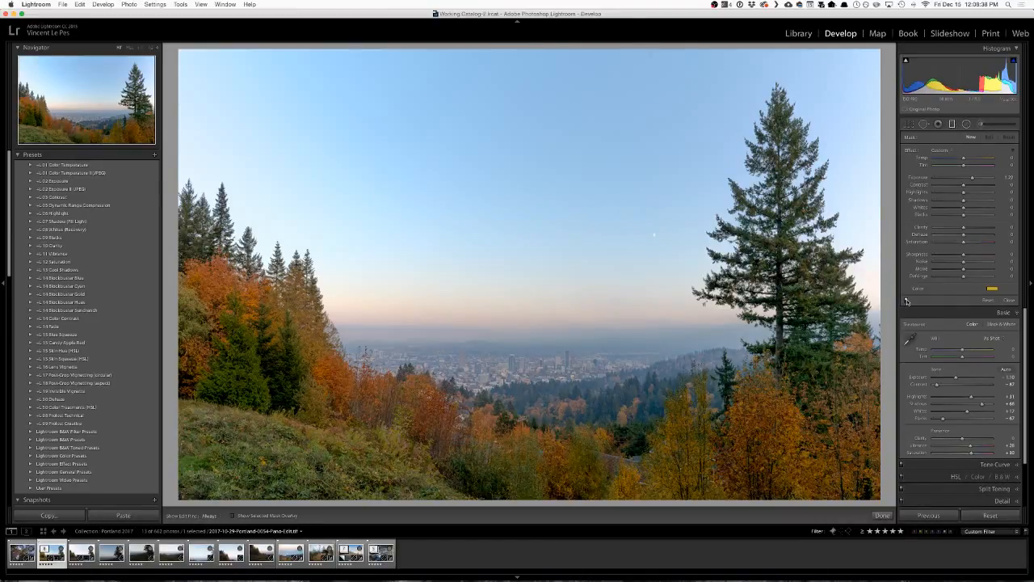
pyautogui.click(926, 126)
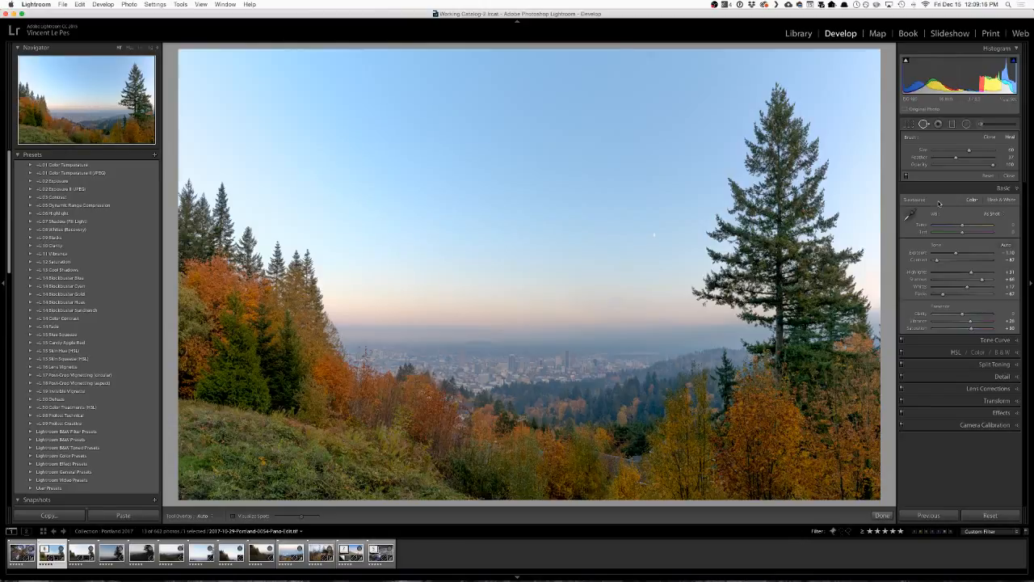
pyautogui.press('\\')
pyautogui.press('\\')
# Create a virtual copy of the edited panorama and reset its Tone and Presence adjustments.
pyautogui.rightClick(587, 341)
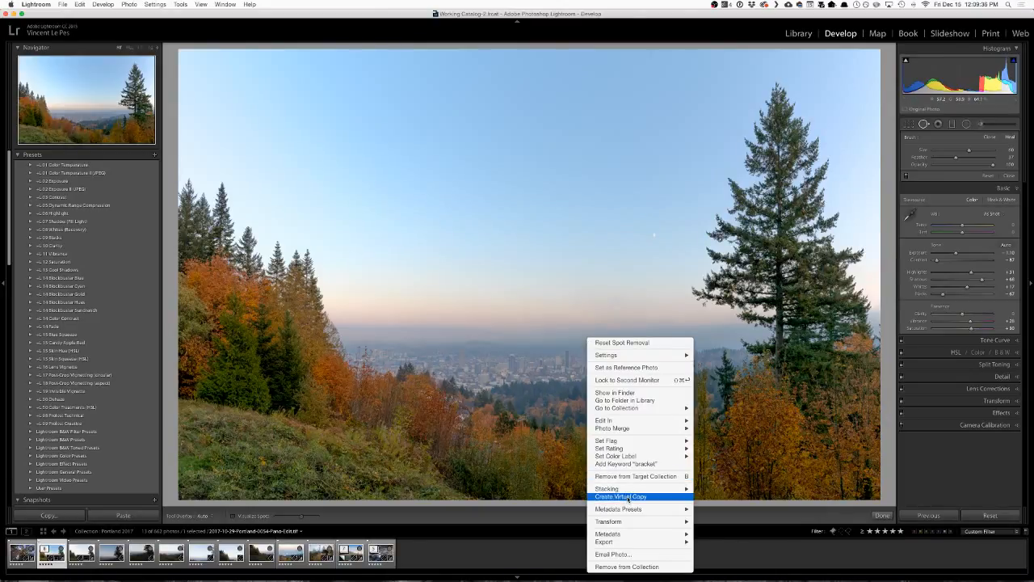
pyautogui.click(707, 430)
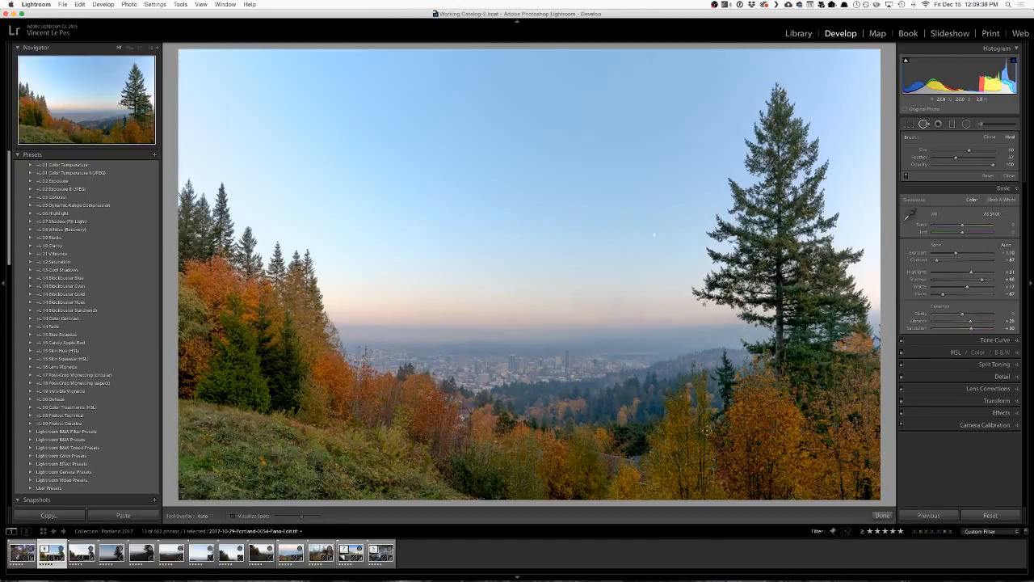
pyautogui.press('super+apostrophe')
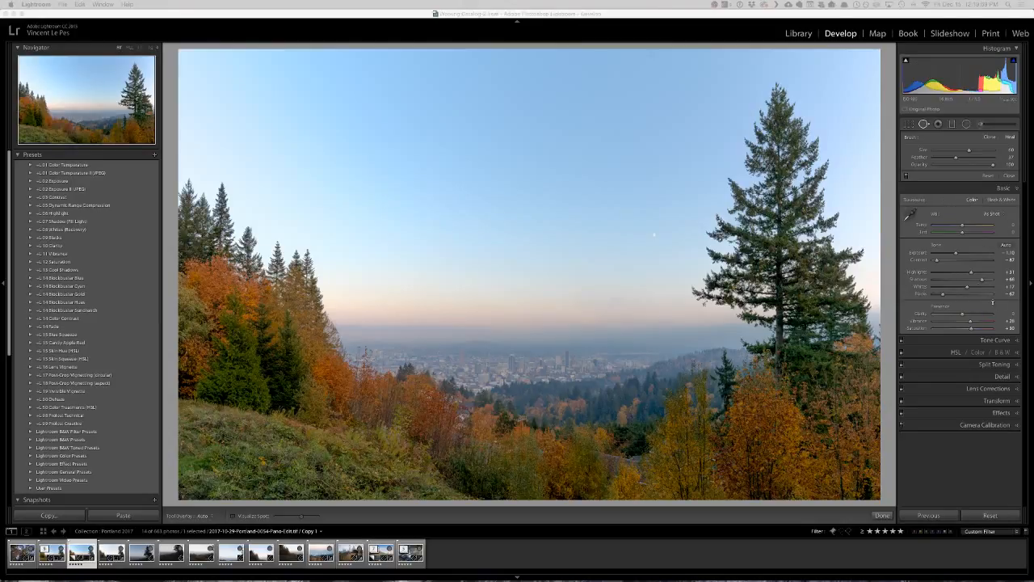
pyautogui.press('alt')
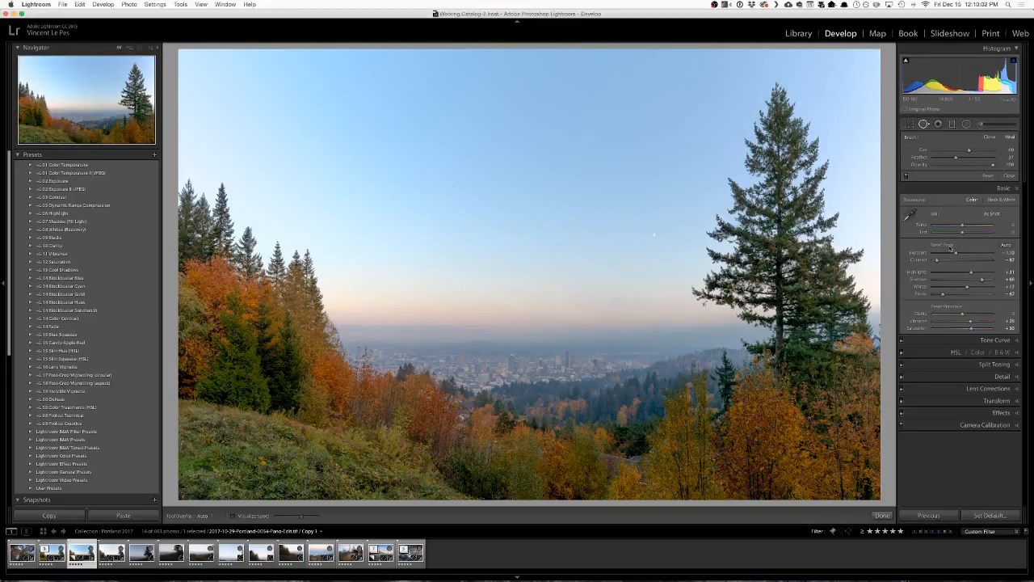
pyautogui.keyDown('alt'); pyautogui.click(942, 245); pyautogui.keyUp('alt')
pyautogui.keyDown('alt'); pyautogui.click(947, 306); pyautogui.keyUp('alt')
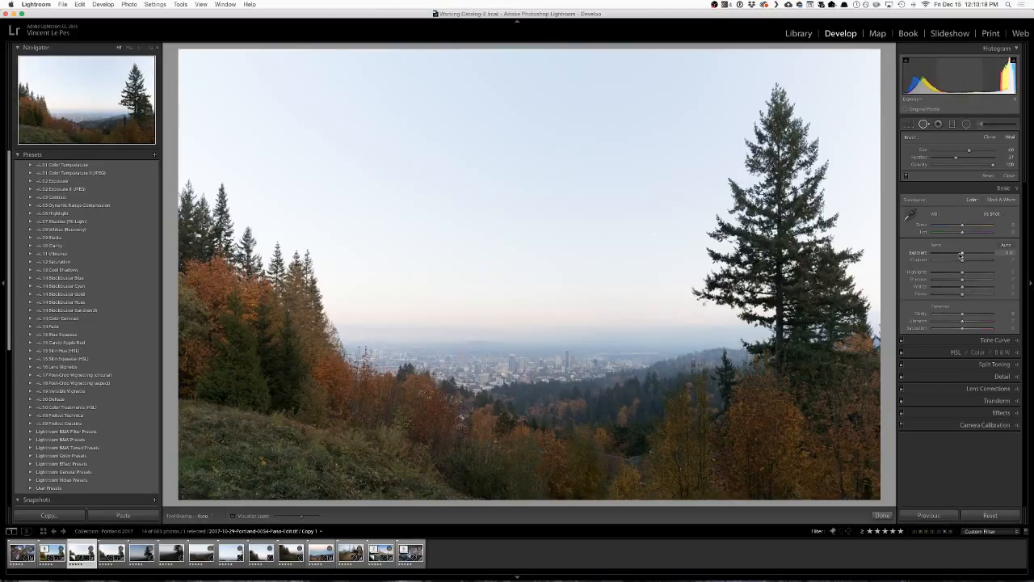
# Lower the copy's Exposure to about -0.65 and, after testing Shadows at +100, set Shadows to +27.
pyautogui.moveTo(961, 255); pyautogui.dragTo(959, 257)
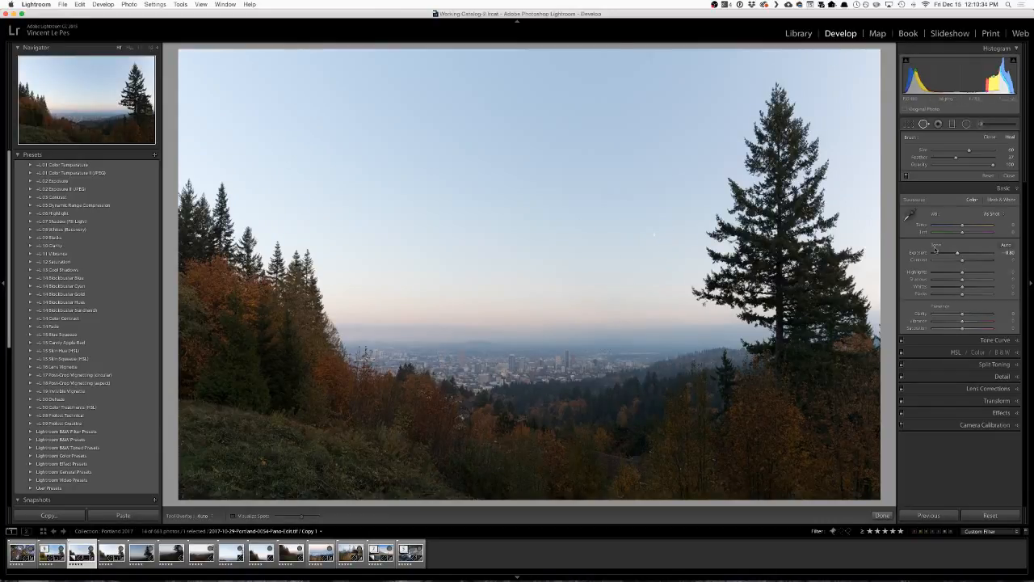
pyautogui.moveTo(958, 254); pyautogui.dragTo(959, 255)
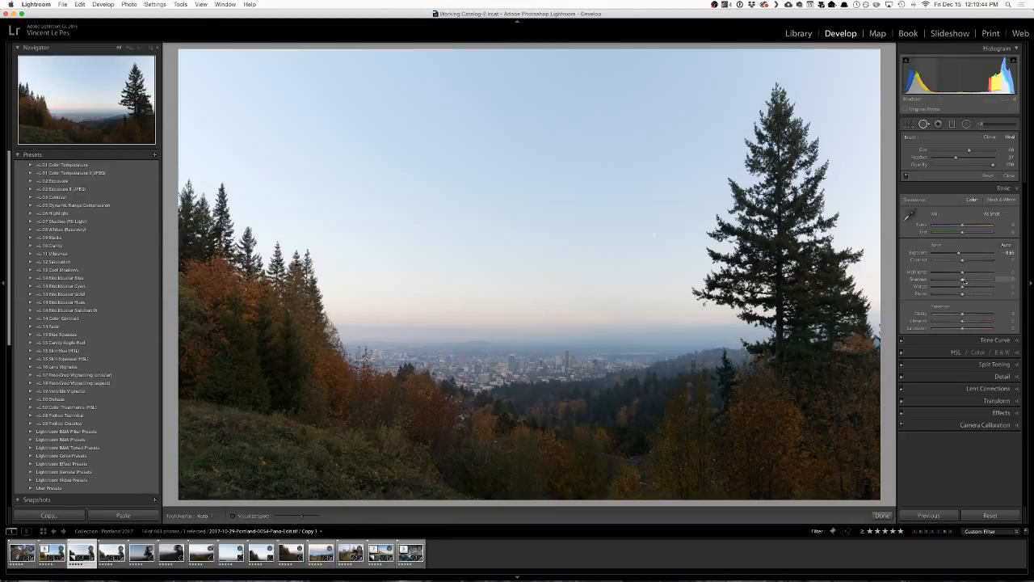
pyautogui.moveTo(963, 281); pyautogui.dragTo(996, 282)
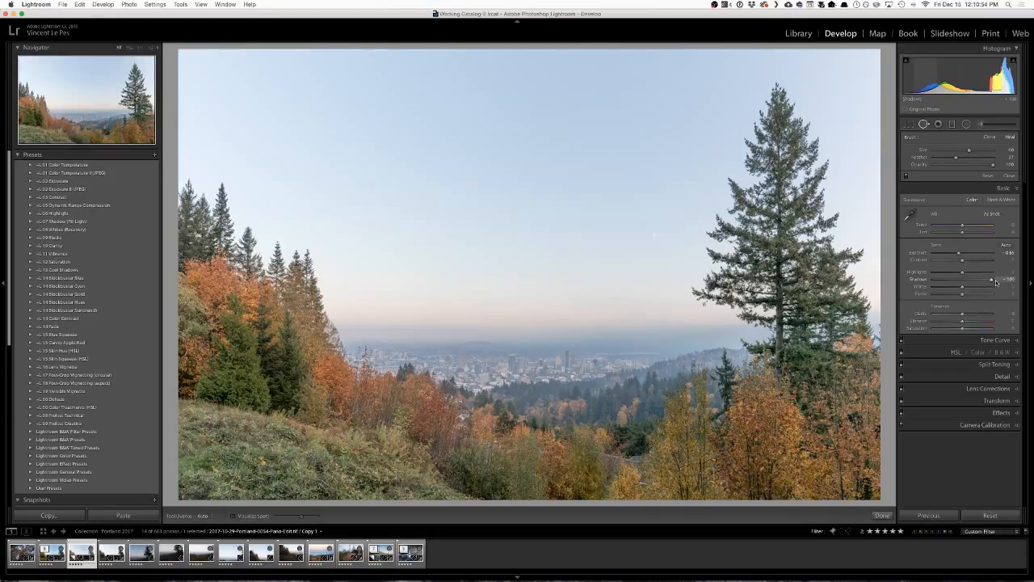
pyautogui.moveTo(997, 282); pyautogui.dragTo(970, 286)
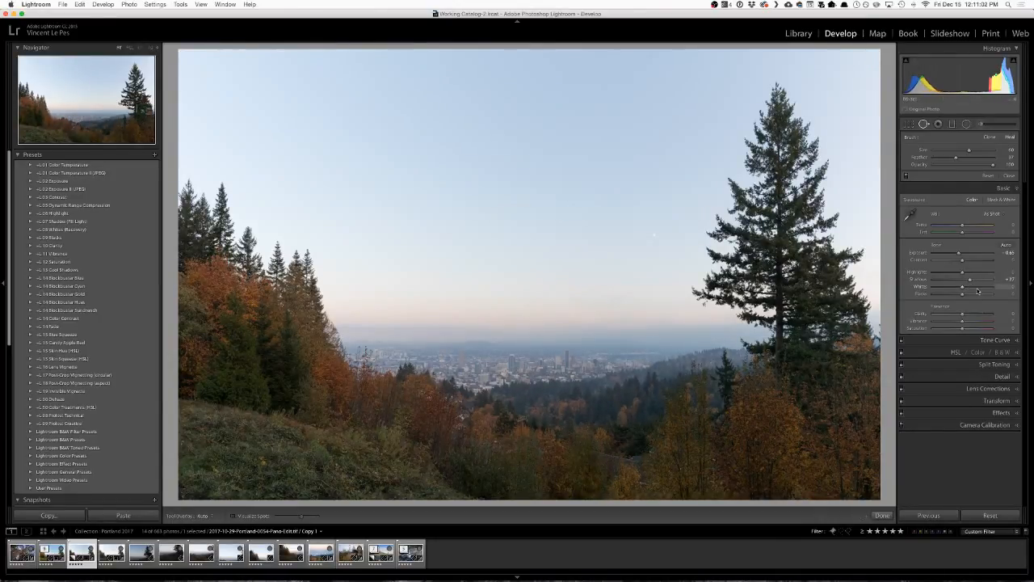
# Set Whites to about -79 and Blacks to +2 on the panorama copy.
pyautogui.moveTo(962, 289); pyautogui.dragTo(943, 290)
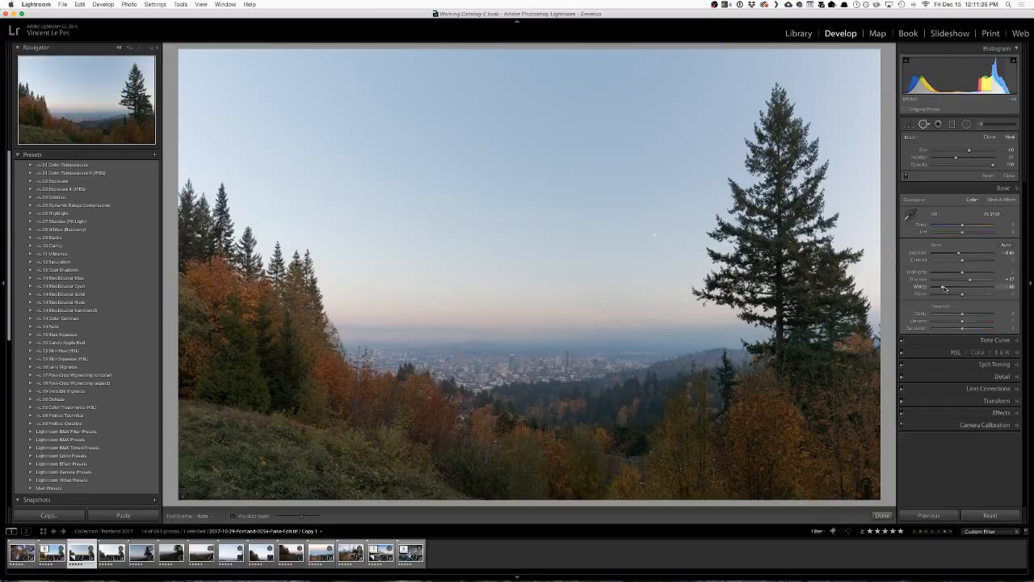
pyautogui.moveTo(944, 288); pyautogui.dragTo(963, 297)
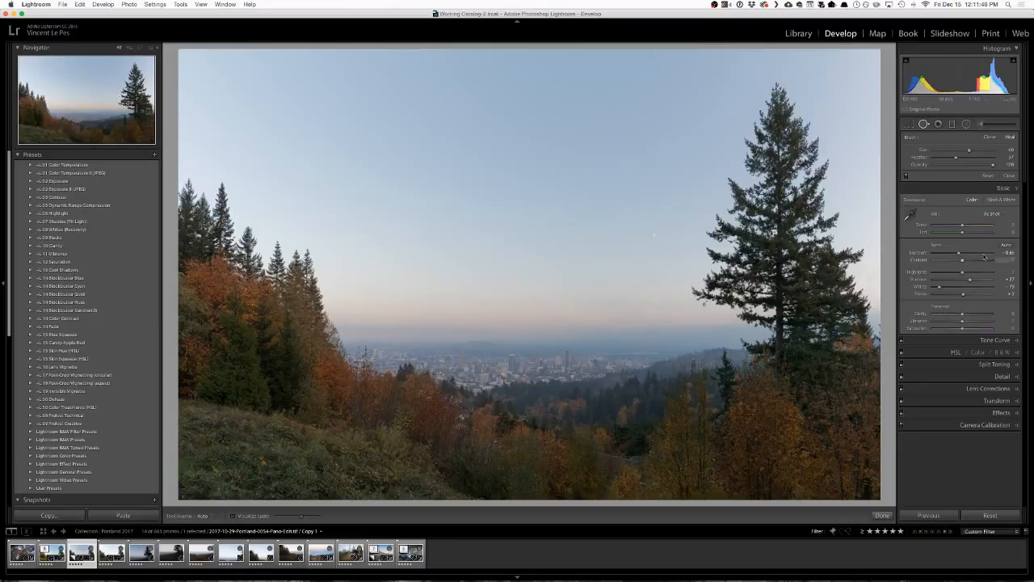
# Adjust Exposure to about -0.41, test near-maximum Shadows and return Shadows to +27.
pyautogui.moveTo(959, 255)
pyautogui.mouseDown()
pyautogui.moveTo(970, 256)
pyautogui.moveTo(950, 256)
pyautogui.moveTo(982, 256)
pyautogui.moveTo(963, 255)
pyautogui.mouseUp()
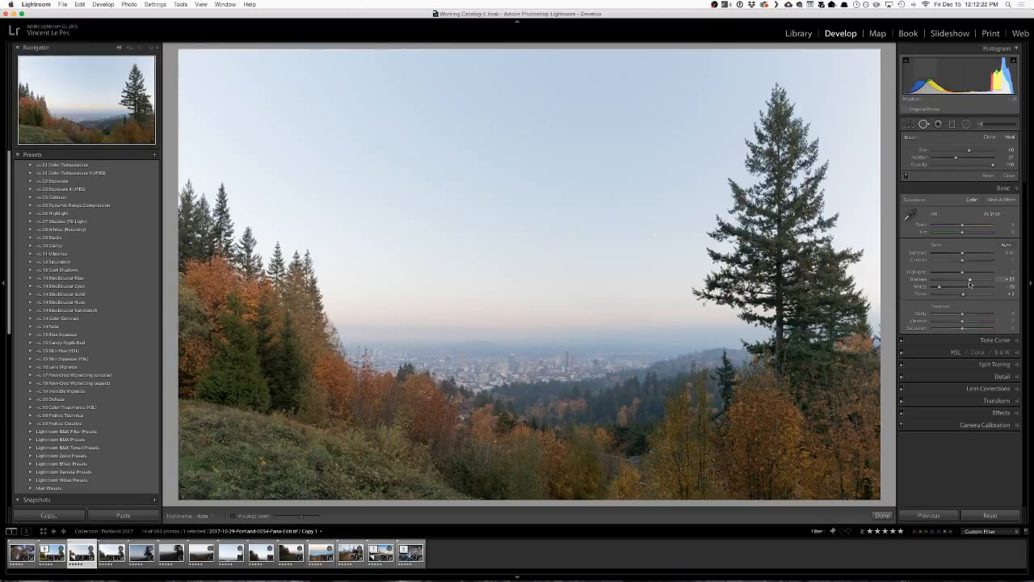
pyautogui.moveTo(964, 256); pyautogui.dragTo(993, 280)
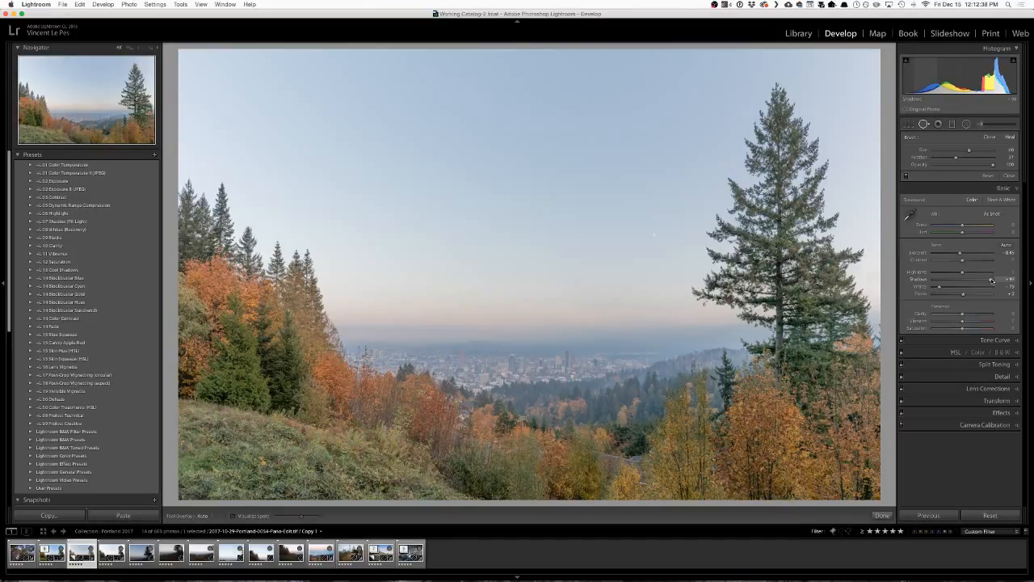
pyautogui.moveTo(991, 280); pyautogui.dragTo(969, 279)
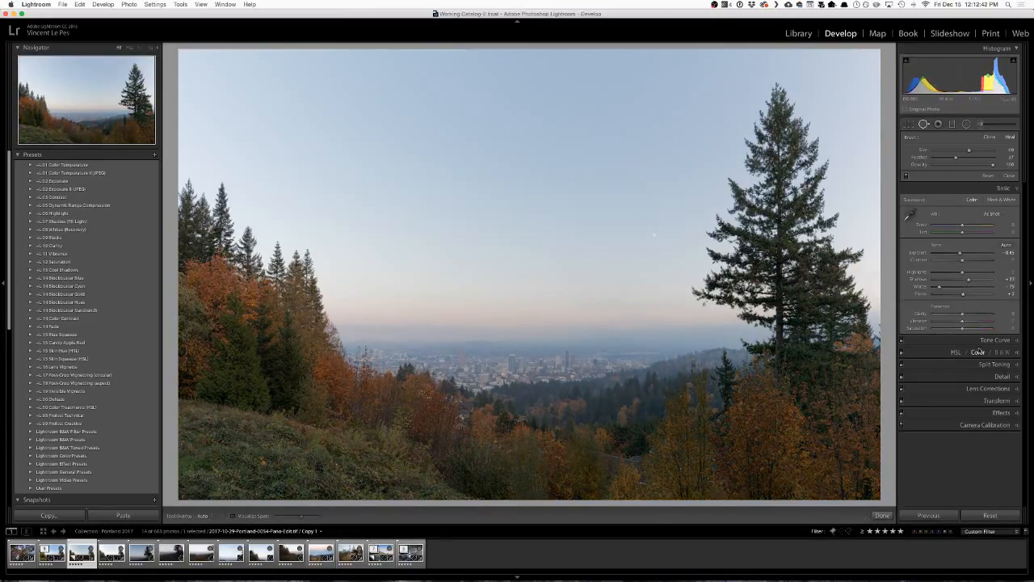
pyautogui.press('super+z')
# Try Clarity at +100, close Spot Removal and examine the hillside and city at close range.
pyautogui.moveTo(963, 316); pyautogui.dragTo(993, 316)
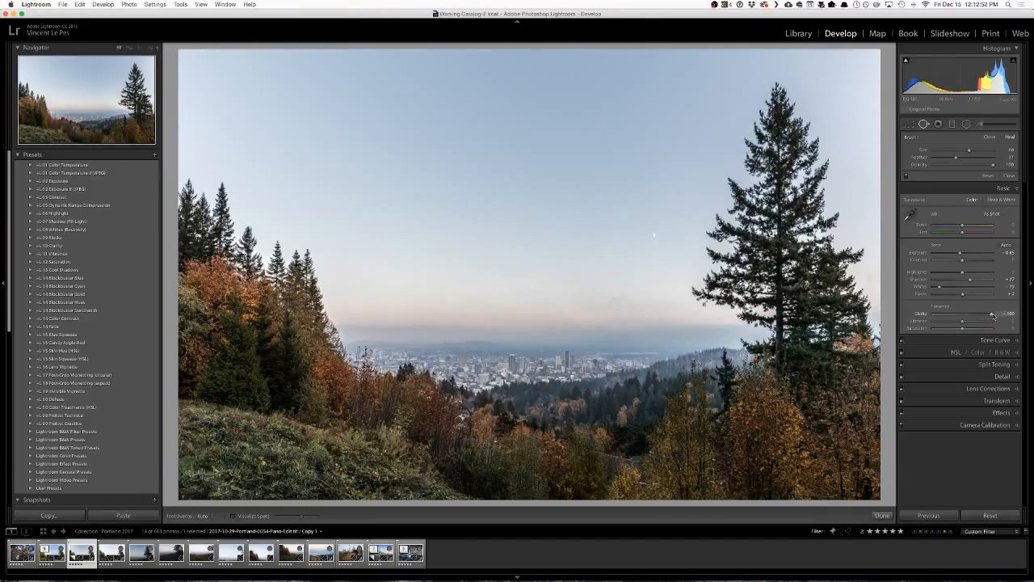
pyautogui.moveTo(993, 316); pyautogui.dragTo(993, 317)
pyautogui.moveTo(996, 316)
pyautogui.mouseDown()
pyautogui.moveTo(969, 317)
pyautogui.moveTo(994, 317)
pyautogui.mouseUp()
pyautogui.click(1008, 174)
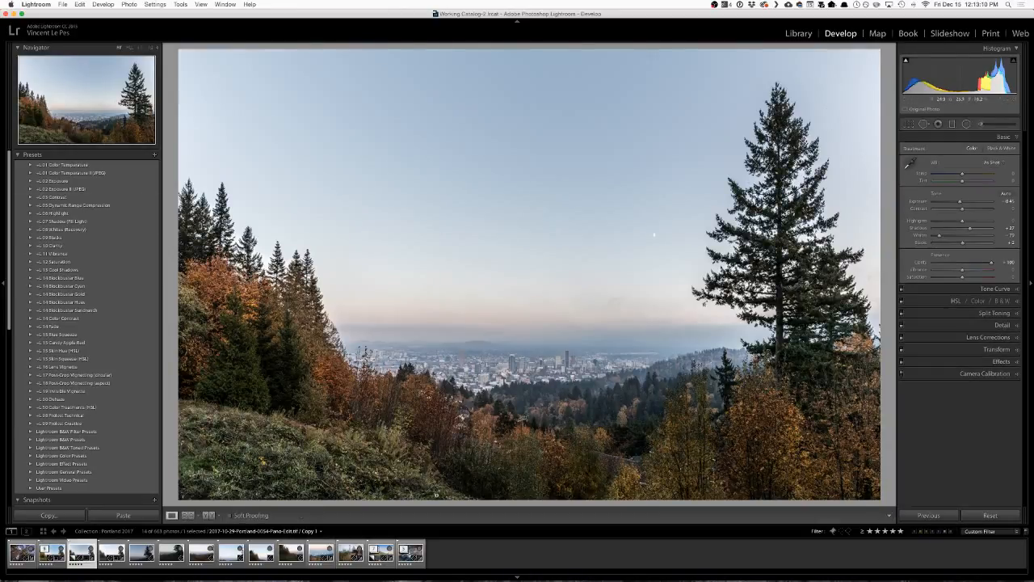
pyautogui.click(354, 462)
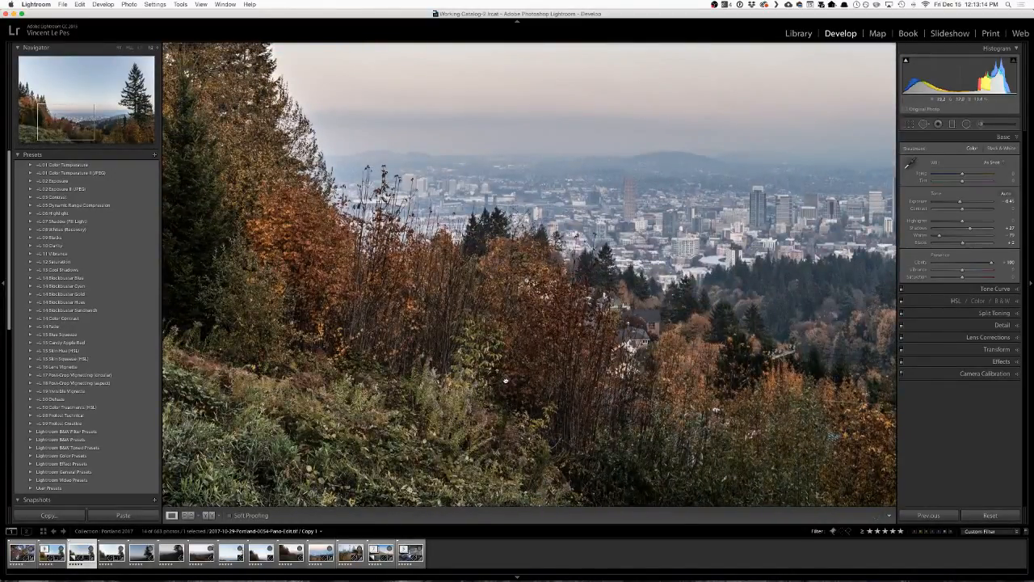
pyautogui.click(506, 380)
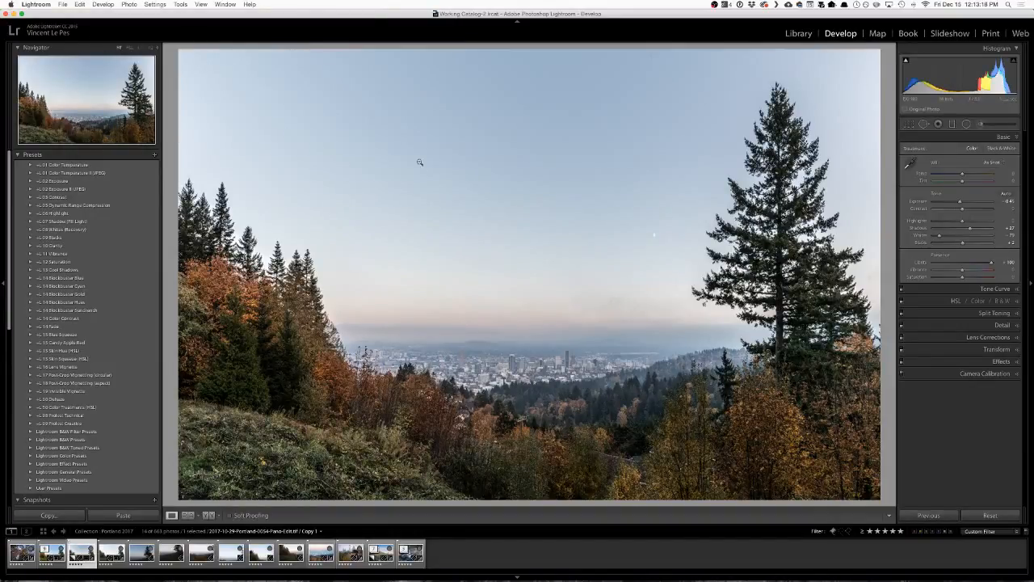
# Compare Clarity near zero with near-maximum Clarity, checking the sky and the tall tree at close range.
pyautogui.click(962, 263)
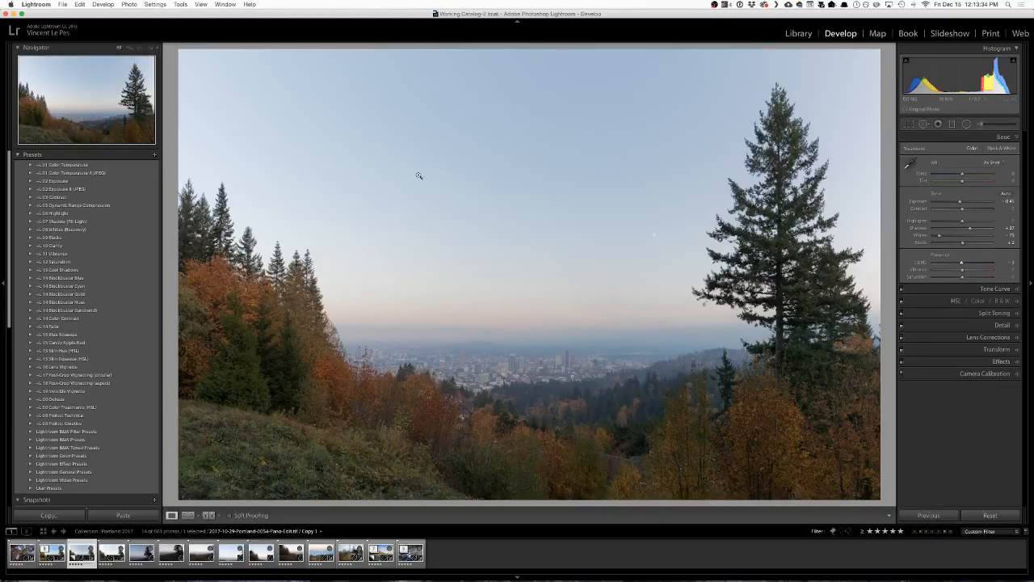
pyautogui.click(990, 264)
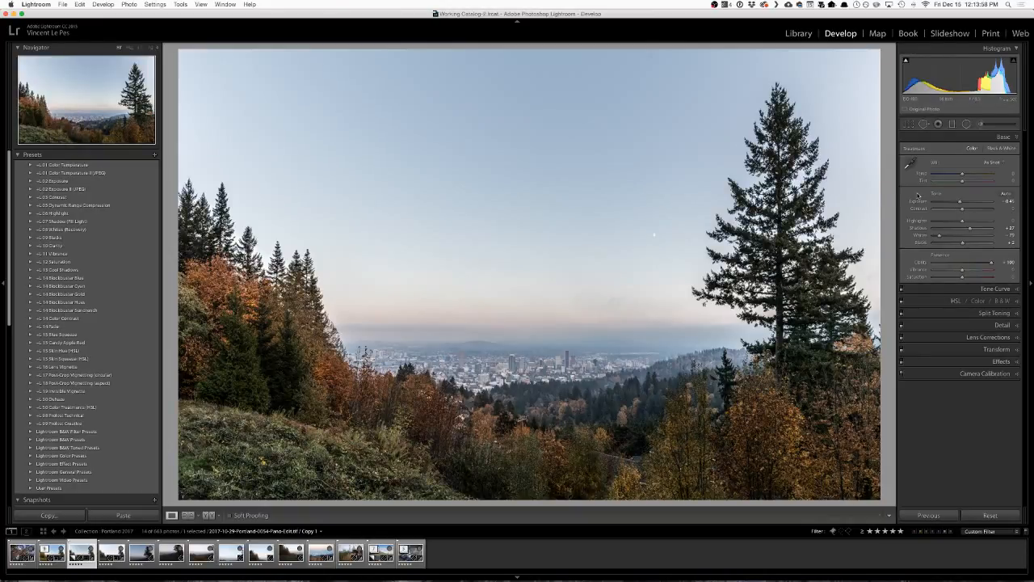
pyautogui.click(961, 263)
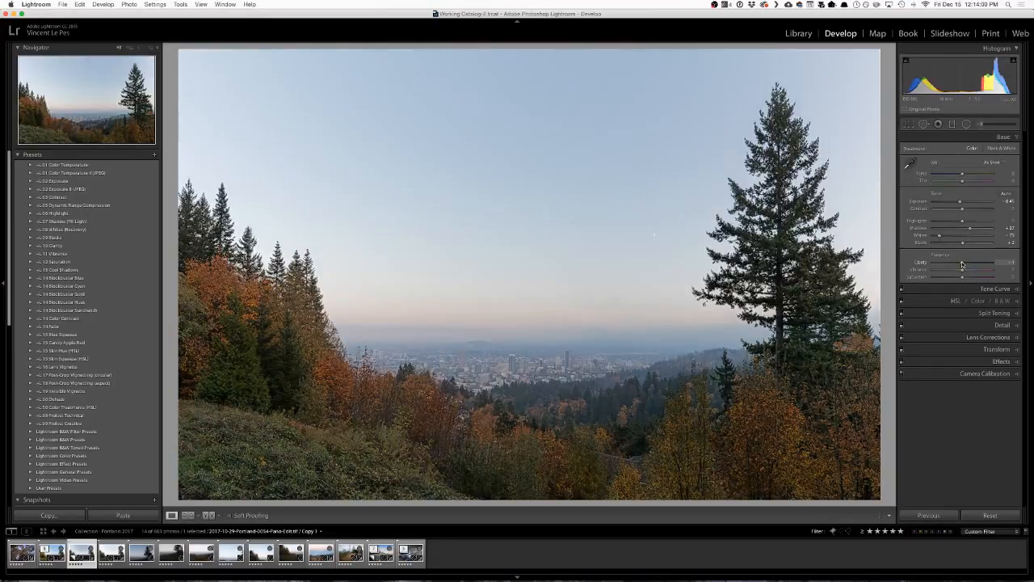
pyautogui.moveTo(962, 263)
pyautogui.mouseDown()
pyautogui.moveTo(980, 265)
pyautogui.moveTo(970, 263)
pyautogui.mouseUp()
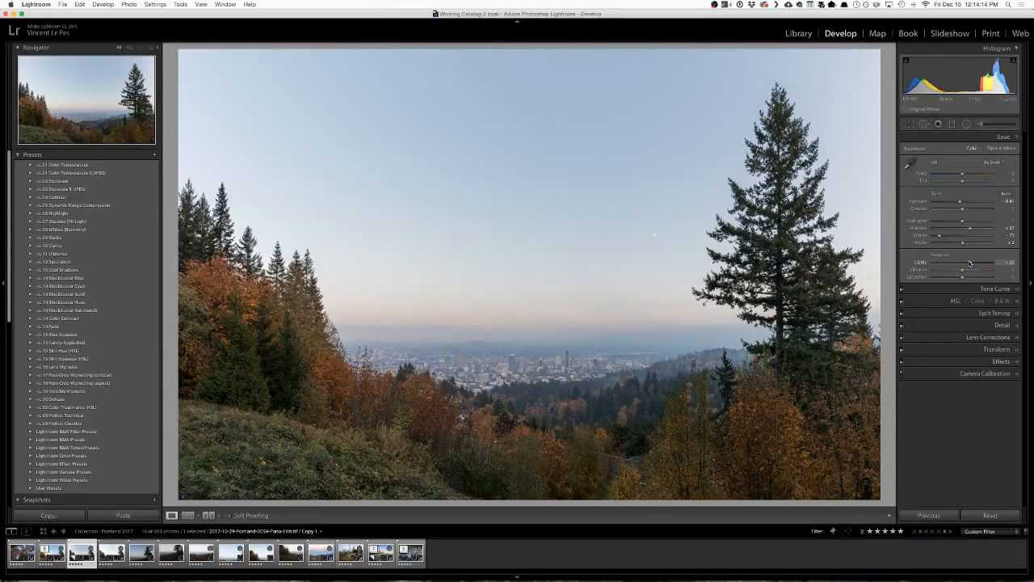
pyautogui.moveTo(970, 263); pyautogui.dragTo(989, 263)
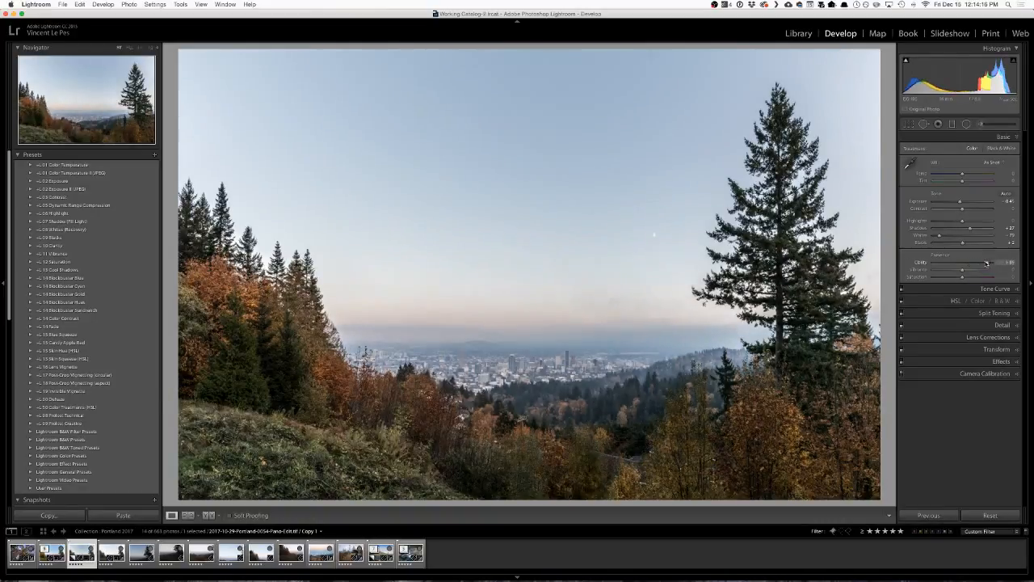
pyautogui.click(760, 150)
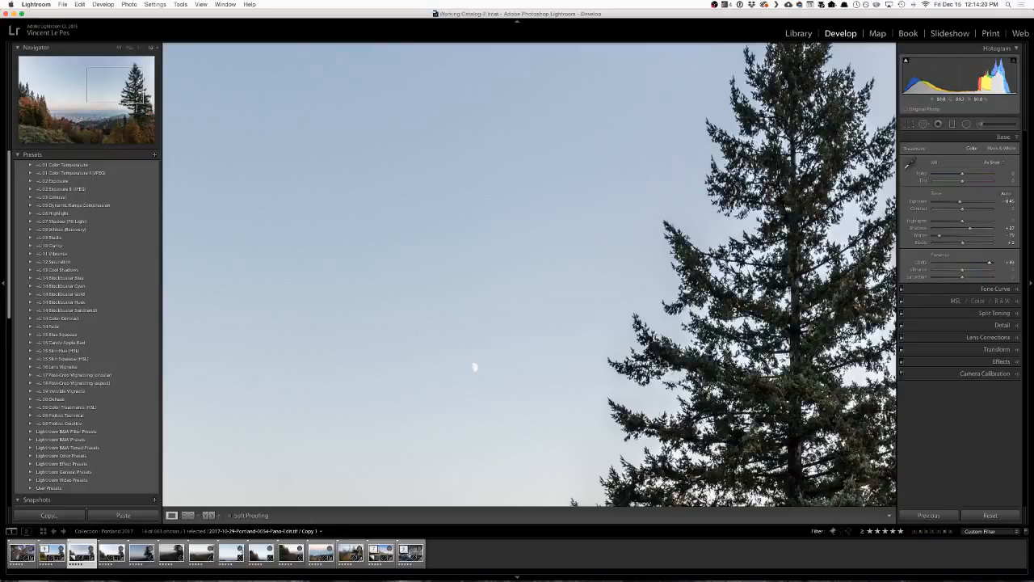
pyautogui.click(721, 273)
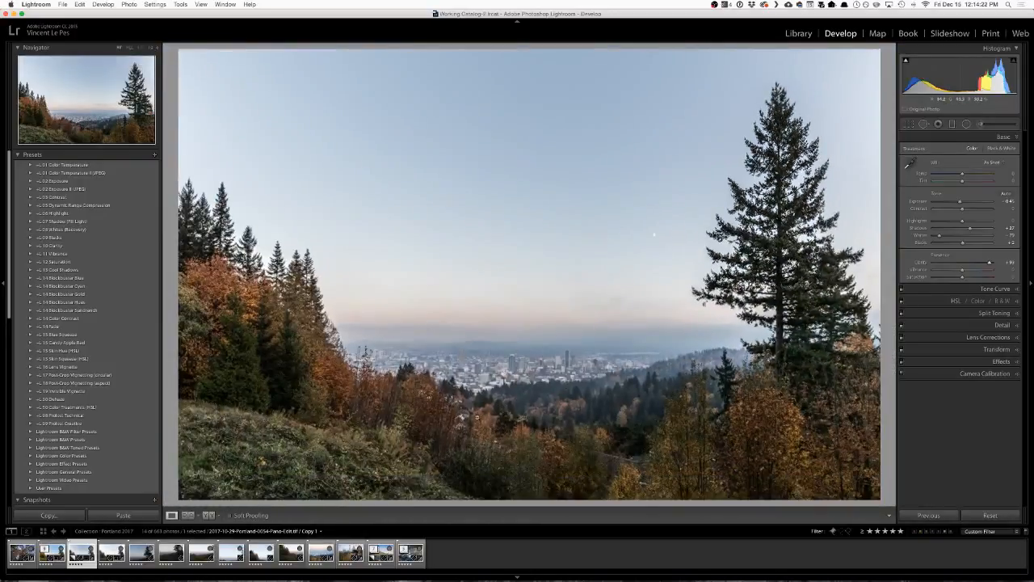
# Set Clarity to +11 and Vibrance to about +51, leaving Saturation at 0.
pyautogui.moveTo(973, 261); pyautogui.dragTo(966, 264)
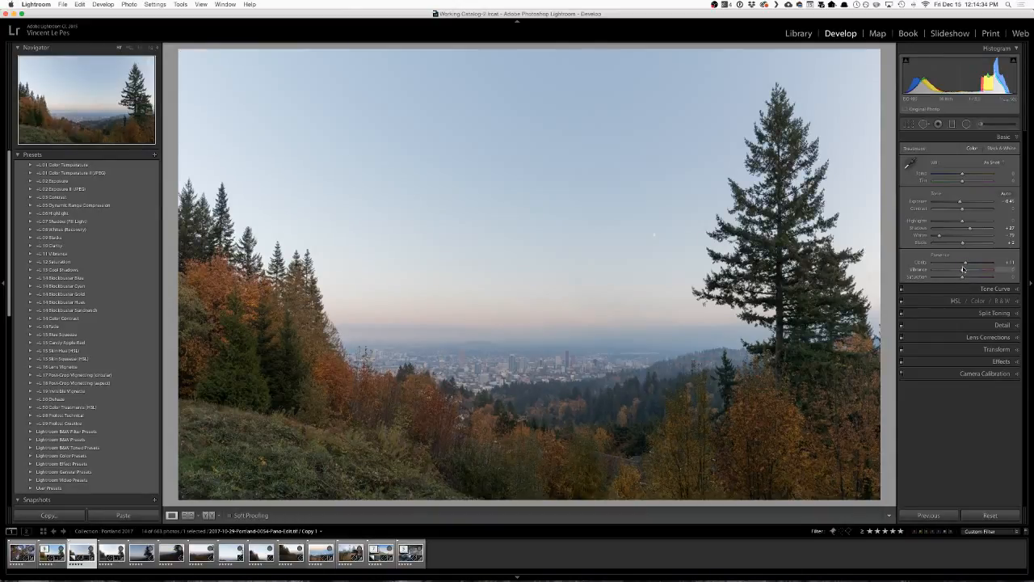
pyautogui.moveTo(963, 271)
pyautogui.mouseDown()
pyautogui.moveTo(1010, 272)
pyautogui.moveTo(921, 273)
pyautogui.moveTo(982, 272)
pyautogui.moveTo(943, 273)
pyautogui.moveTo(961, 275)
pyautogui.mouseUp()
pyautogui.moveTo(962, 279)
pyautogui.mouseDown()
pyautogui.moveTo(937, 279)
pyautogui.moveTo(993, 278)
pyautogui.moveTo(941, 279)
pyautogui.moveTo(990, 279)
pyautogui.moveTo(949, 271)
pyautogui.moveTo(978, 274)
pyautogui.mouseUp()
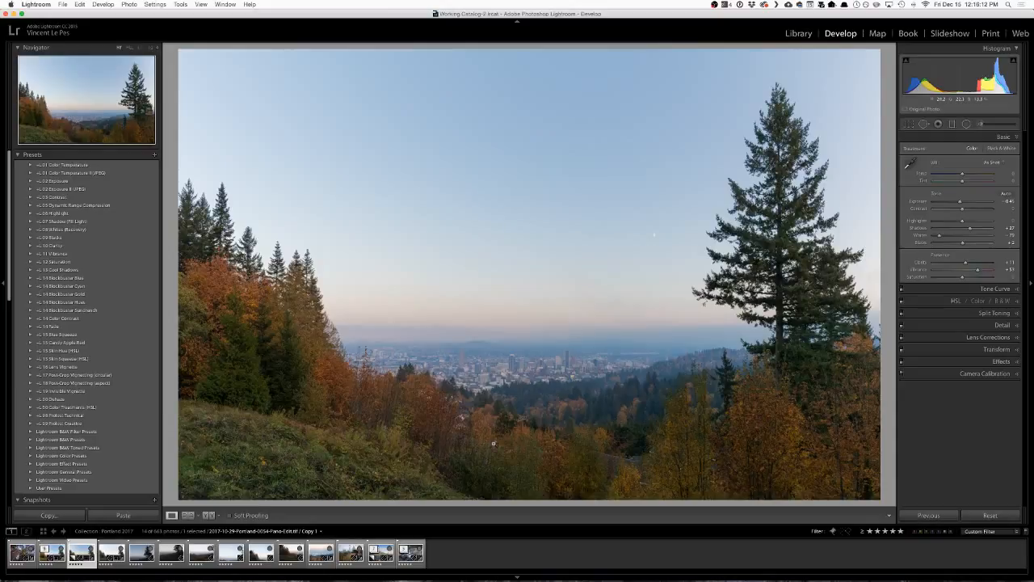
# Collapse the Basic adjustments, view the Tone Curve settings and open the HSL Saturation settings.
pyautogui.moveTo(503, 437)
pyautogui.mouseDown()
pyautogui.moveTo(503, 423)
pyautogui.moveTo(515, 439)
pyautogui.mouseUp()
pyautogui.click(1017, 138)
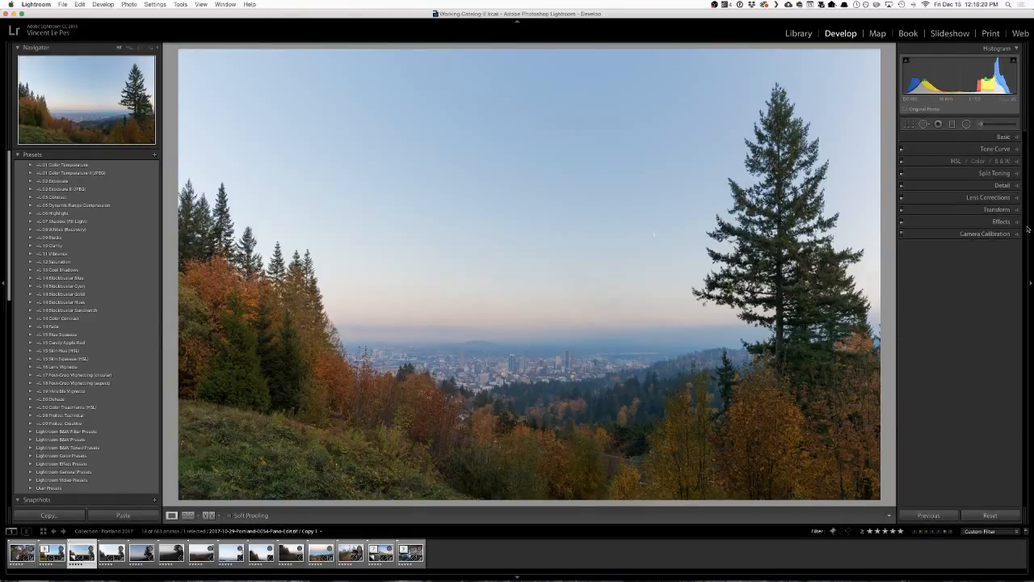
pyautogui.click(1008, 149)
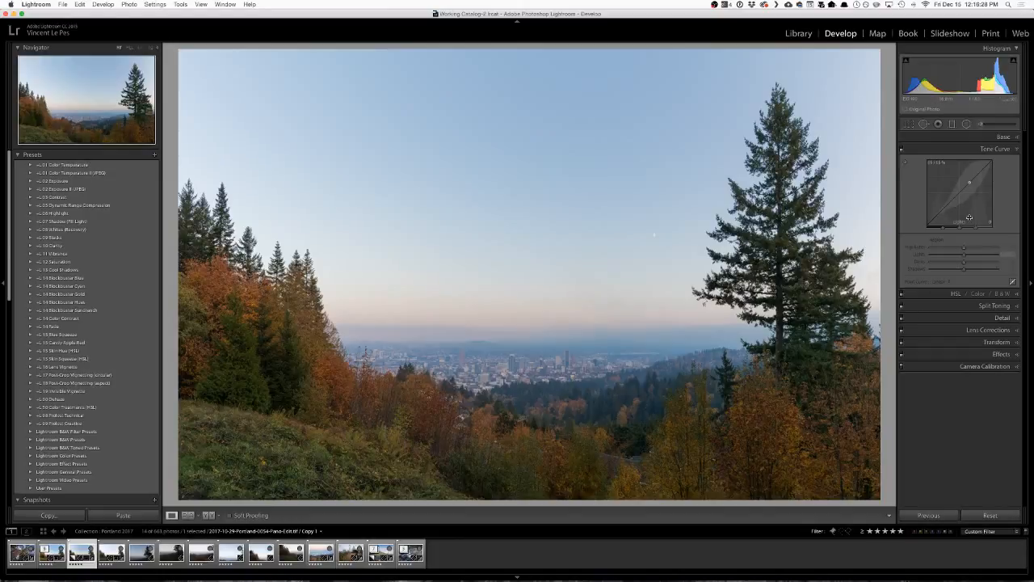
pyautogui.click(1017, 150)
pyautogui.click(1016, 162)
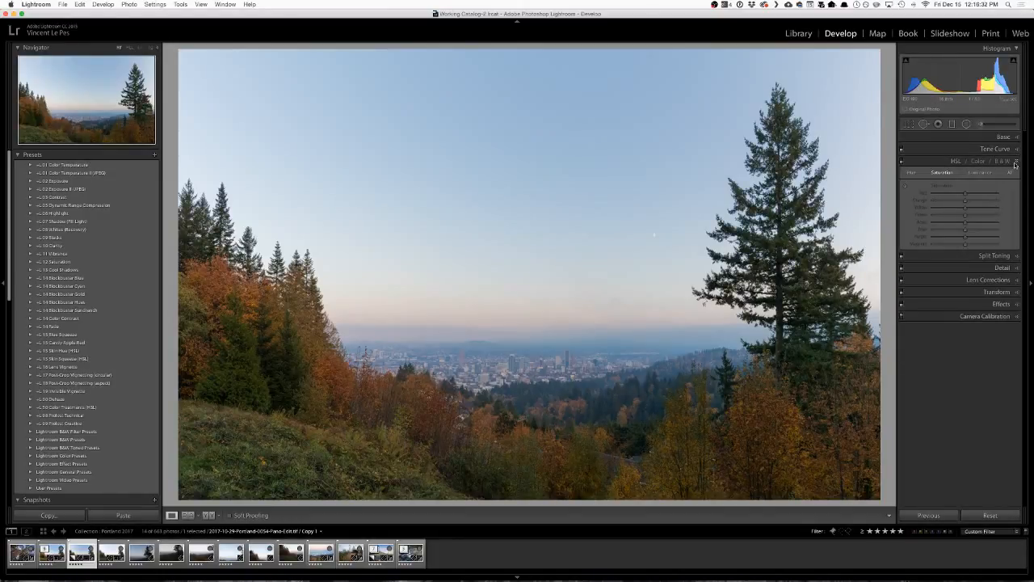
# Shift the Hue of the orange foliage on the hillside slightly negative in Red and Orange using the targeted adjustment.
pyautogui.click(911, 175)
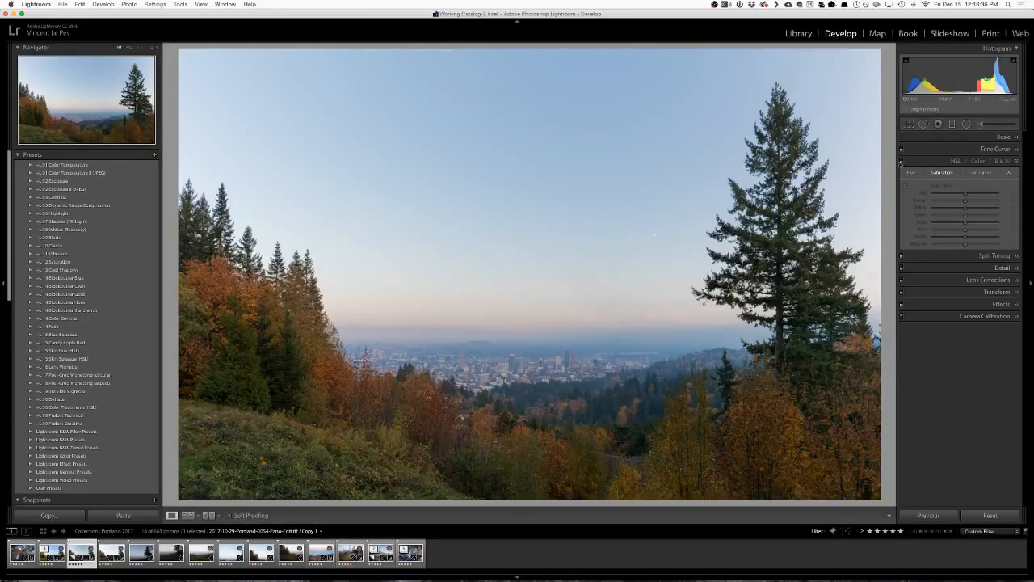
pyautogui.click(944, 173)
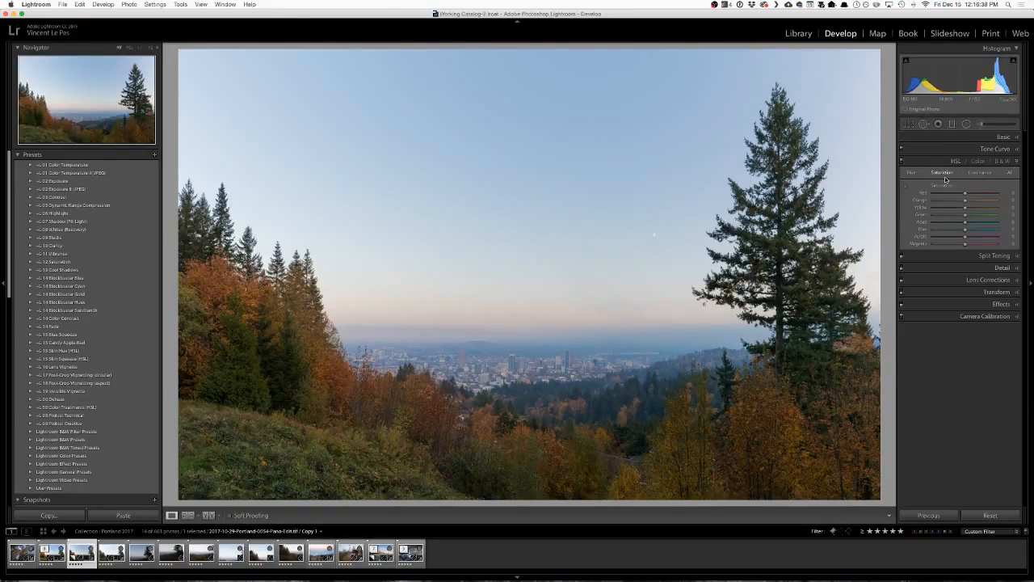
pyautogui.click(912, 173)
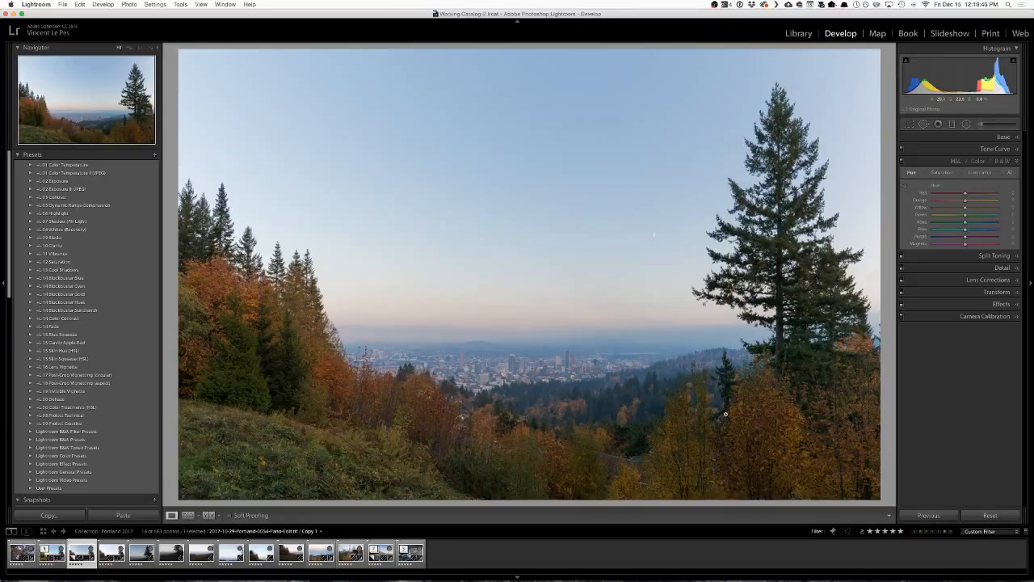
pyautogui.click(906, 186)
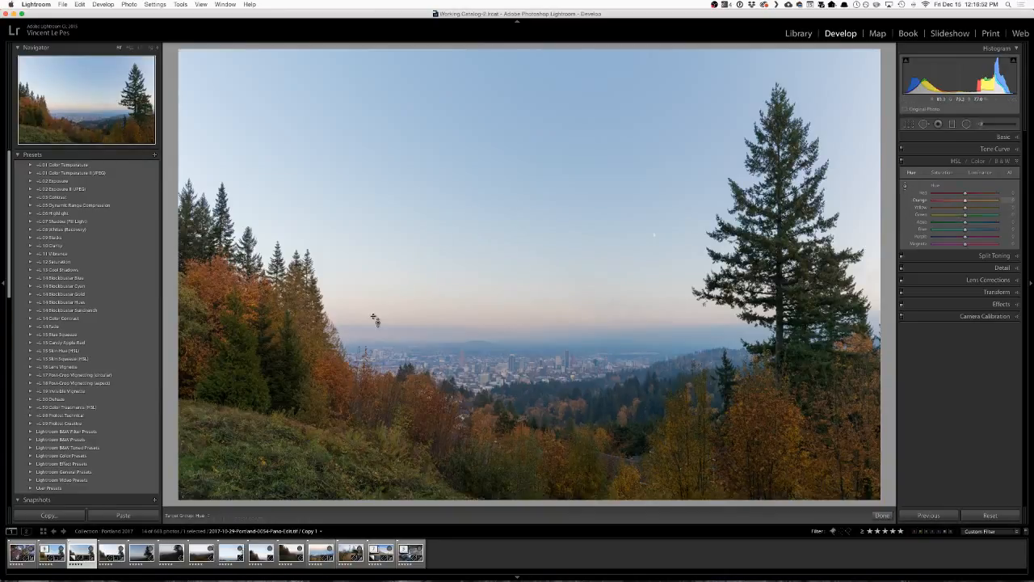
pyautogui.moveTo(219, 289)
pyautogui.mouseDown()
pyautogui.moveTo(218, 254)
pyautogui.moveTo(218, 312)
pyautogui.moveTo(218, 288)
pyautogui.mouseUp()
pyautogui.moveTo(219, 288); pyautogui.dragTo(219, 281)
# Try shifting the sky's Blue Hue toward aqua with the targeted adjustment, undo it and leave the tool.
pyautogui.moveTo(654, 235)
pyautogui.mouseDown()
pyautogui.moveTo(655, 217)
pyautogui.moveTo(655, 257)
pyautogui.moveTo(654, 234)
pyautogui.mouseUp()
pyautogui.moveTo(517, 332)
pyautogui.mouseDown()
pyautogui.moveTo(517, 318)
pyautogui.moveTo(517, 349)
pyautogui.mouseUp()
pyautogui.press('super+z')
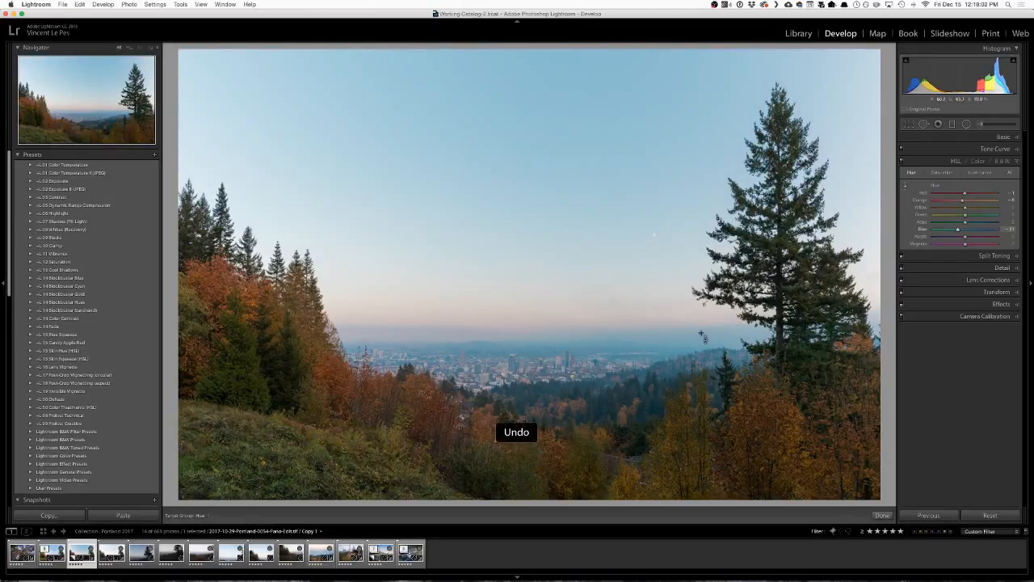
pyautogui.press('Escape')
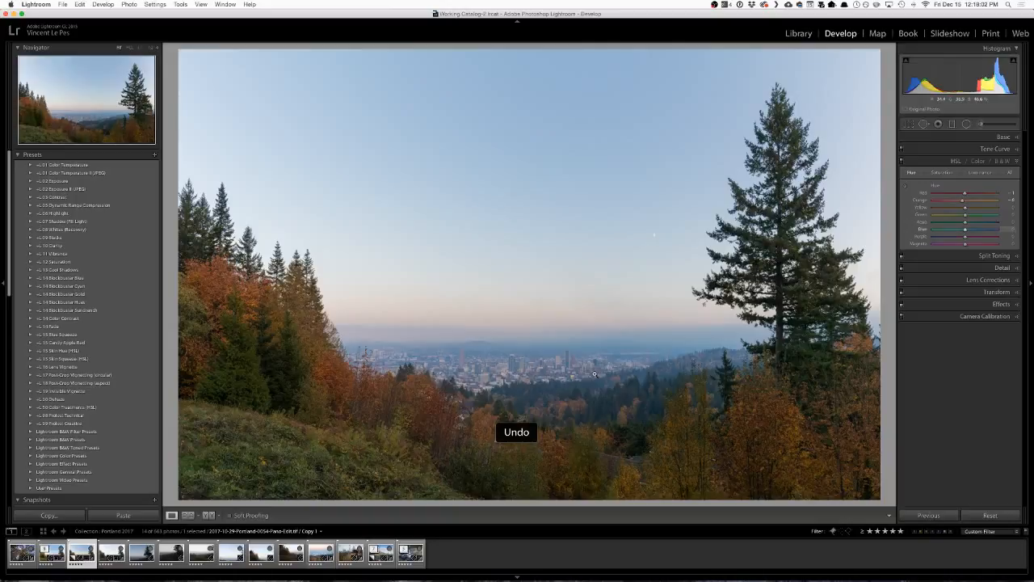
# Shift Green Hue to about +4 and Yellow Hue to about +1 with the targeted adjustment.
pyautogui.click(906, 187)
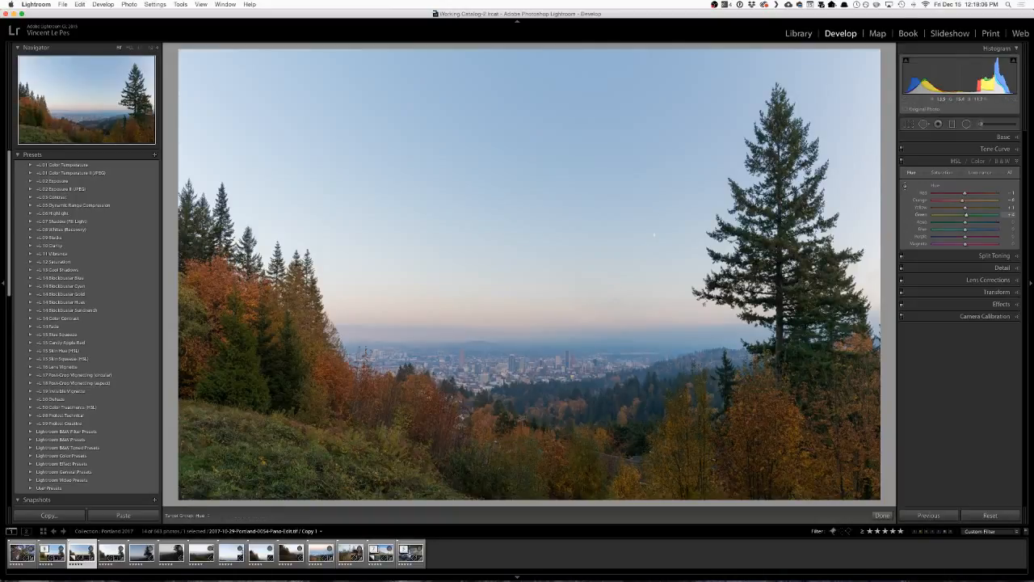
pyautogui.moveTo(654, 235)
pyautogui.mouseDown()
pyautogui.moveTo(654, 210)
pyautogui.moveTo(654, 250)
pyautogui.mouseUp()
pyautogui.moveTo(704, 304)
pyautogui.mouseDown()
pyautogui.moveTo(704, 322)
pyautogui.moveTo(704, 296)
pyautogui.mouseUp()
# Try raising the sky's Blue and Aqua Saturation with the targeted adjustment and undo the change.
pyautogui.click(942, 173)
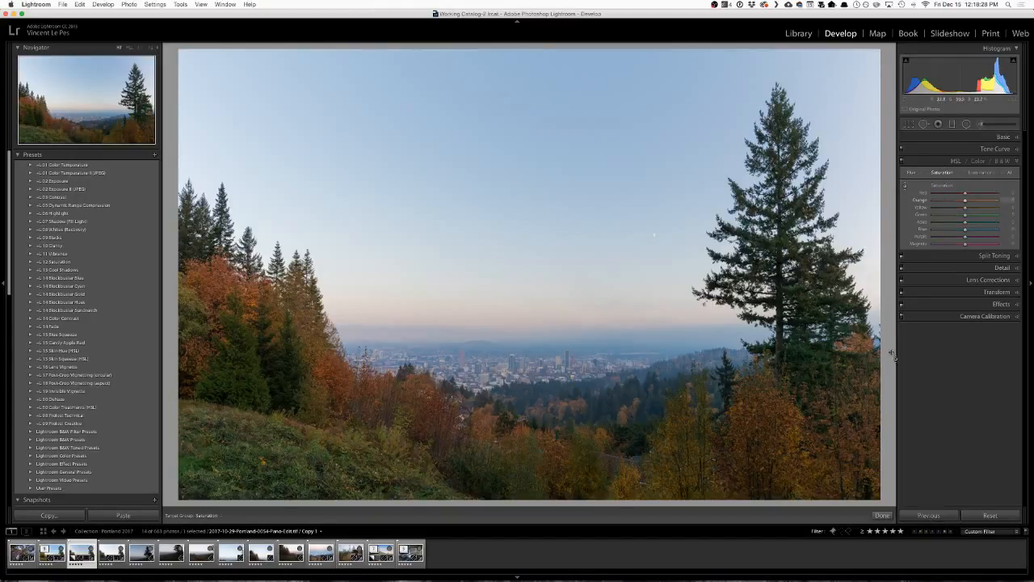
pyautogui.click(907, 189)
pyautogui.moveTo(654, 234); pyautogui.dragTo(654, 234)
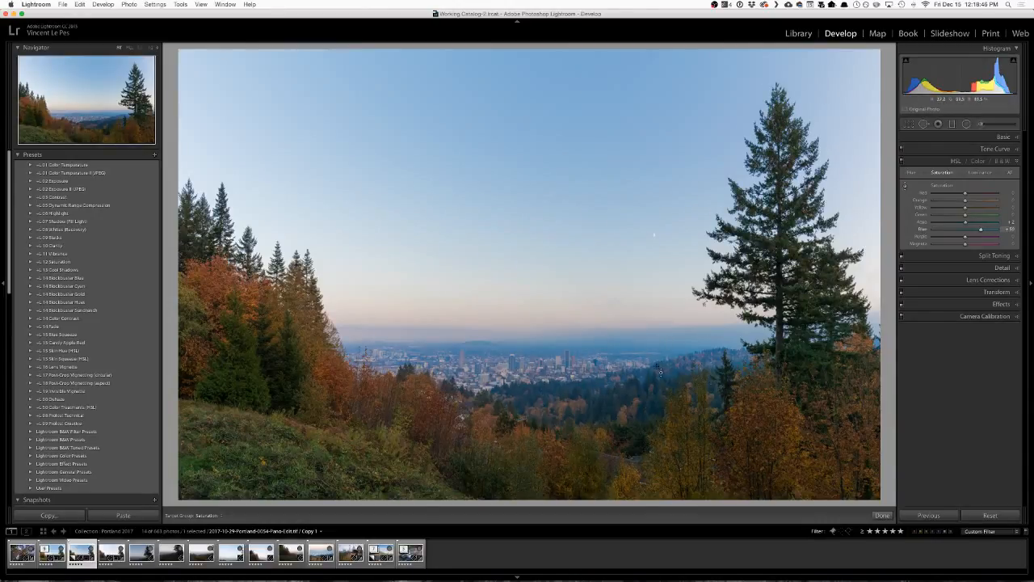
pyautogui.press('super+z')
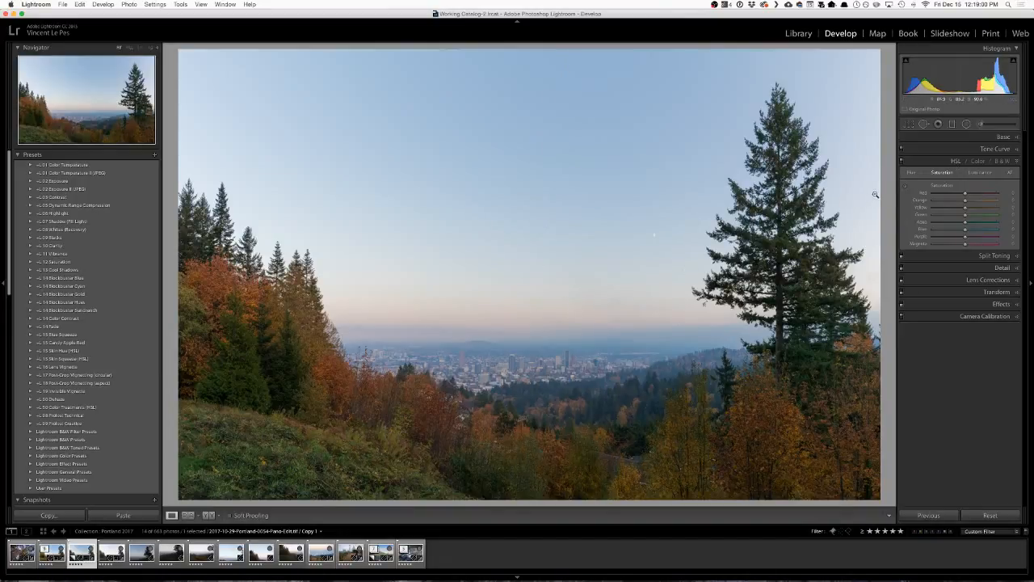
# Add a graduated filter across the sky, move its pin near the photo's upper edge and set its Exposure to 0.
pyautogui.click(952, 124)
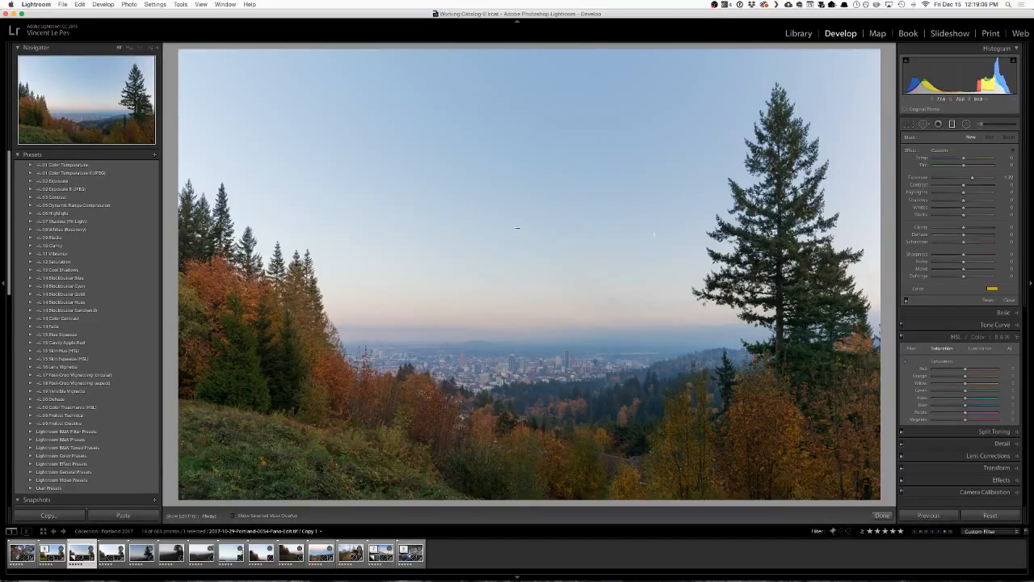
pyautogui.moveTo(518, 228); pyautogui.dragTo(516, 408)
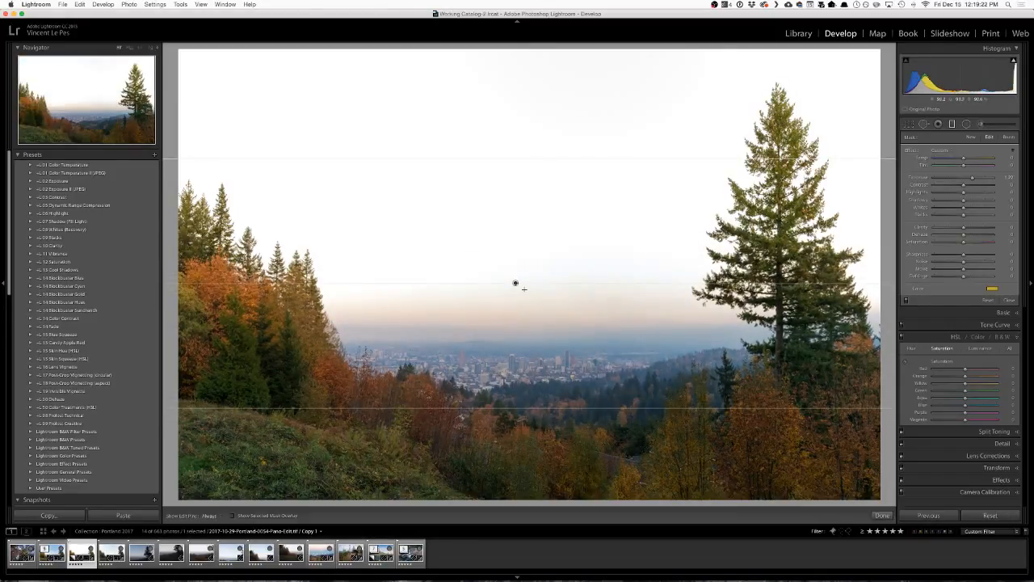
pyautogui.moveTo(515, 283); pyautogui.dragTo(539, 61)
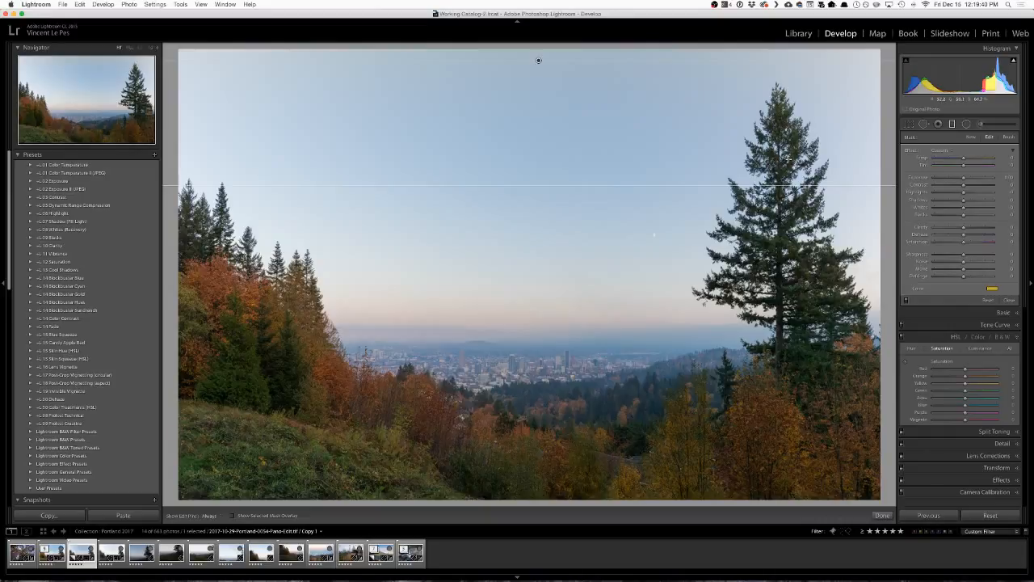
# Tint the graduated filter blue with hue 230 and raise the tint's saturation to above 80.
pyautogui.click(993, 290)
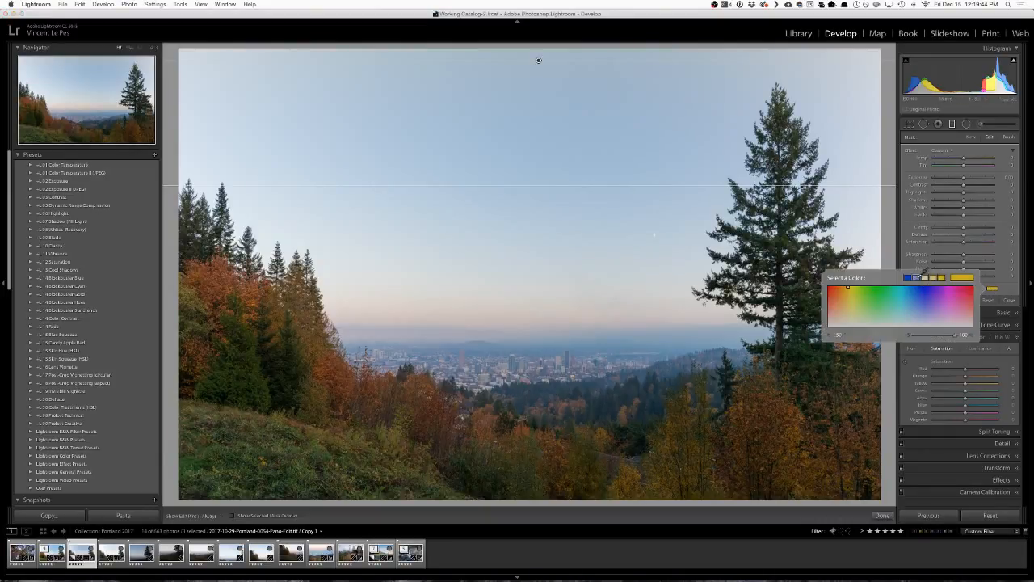
pyautogui.click(919, 277)
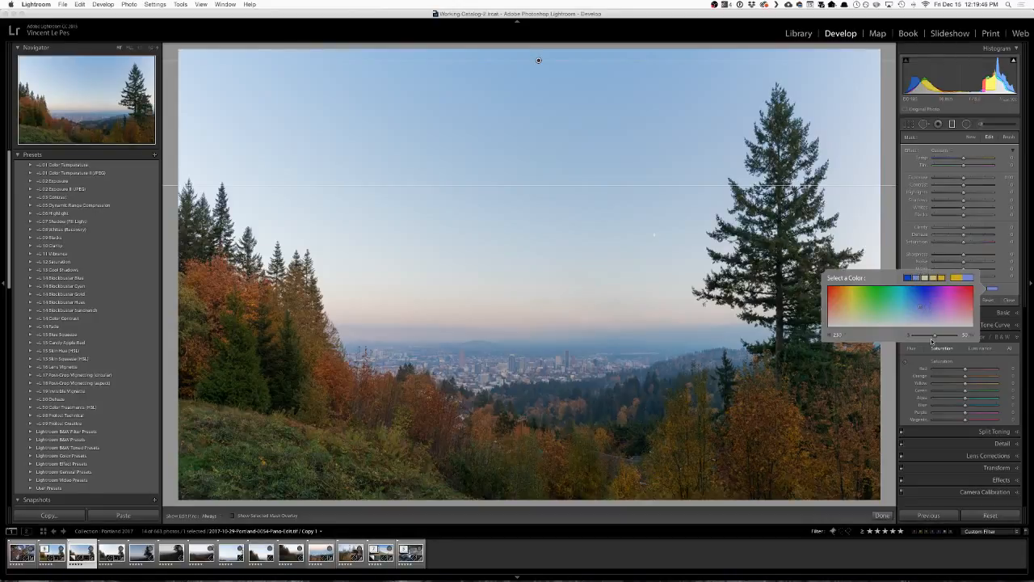
pyautogui.moveTo(934, 340)
pyautogui.mouseDown()
pyautogui.moveTo(962, 340)
pyautogui.moveTo(949, 340)
pyautogui.mouseUp()
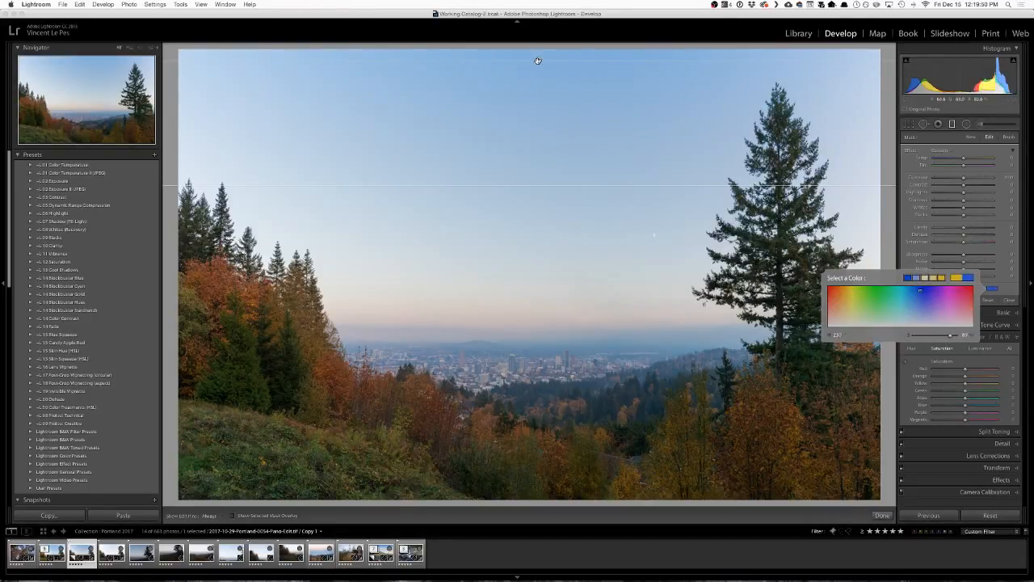
# Compare lower and higher positions of the graduated filter, place it near the top of the sky and close its settings.
pyautogui.click(538, 61)
pyautogui.moveTo(538, 61); pyautogui.dragTo(542, 173)
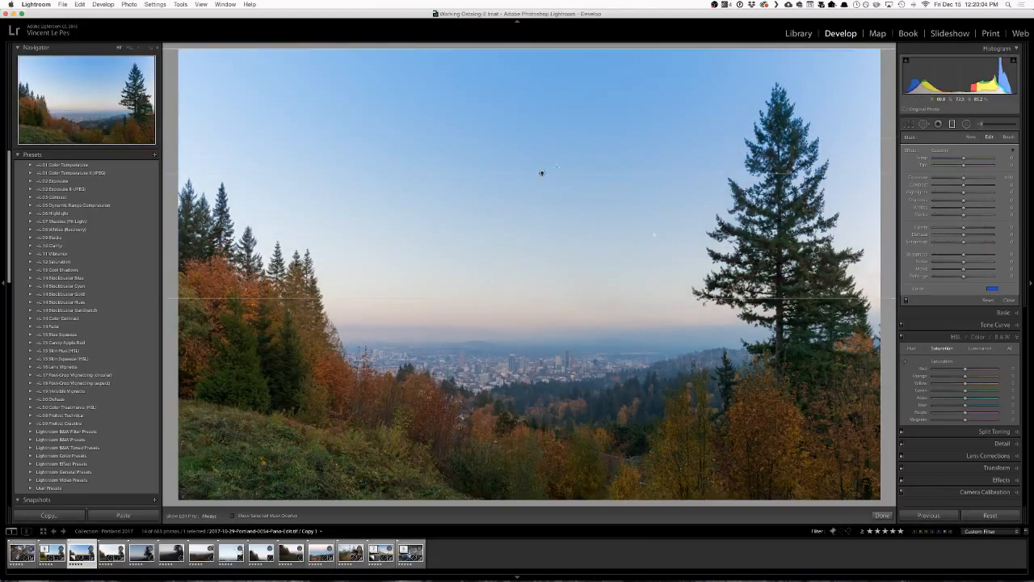
pyautogui.moveTo(542, 174); pyautogui.dragTo(541, 108)
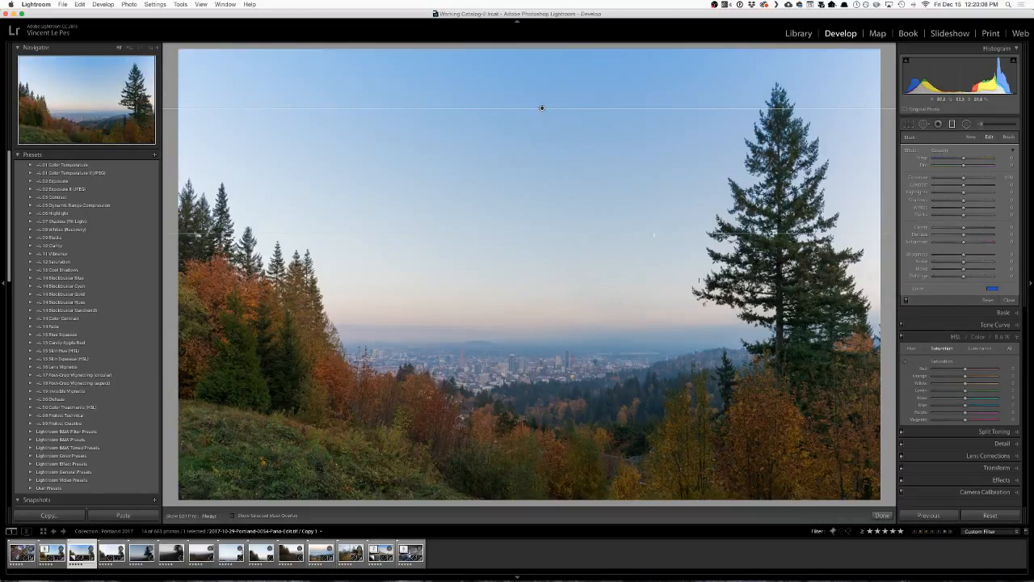
pyautogui.moveTo(542, 108); pyautogui.dragTo(539, 90)
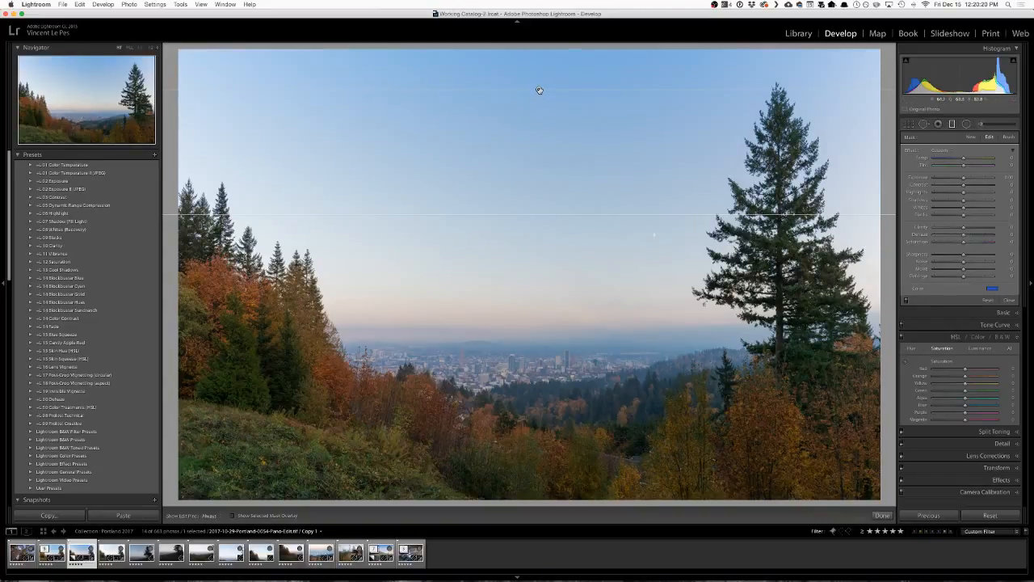
pyautogui.moveTo(540, 88); pyautogui.dragTo(522, 73)
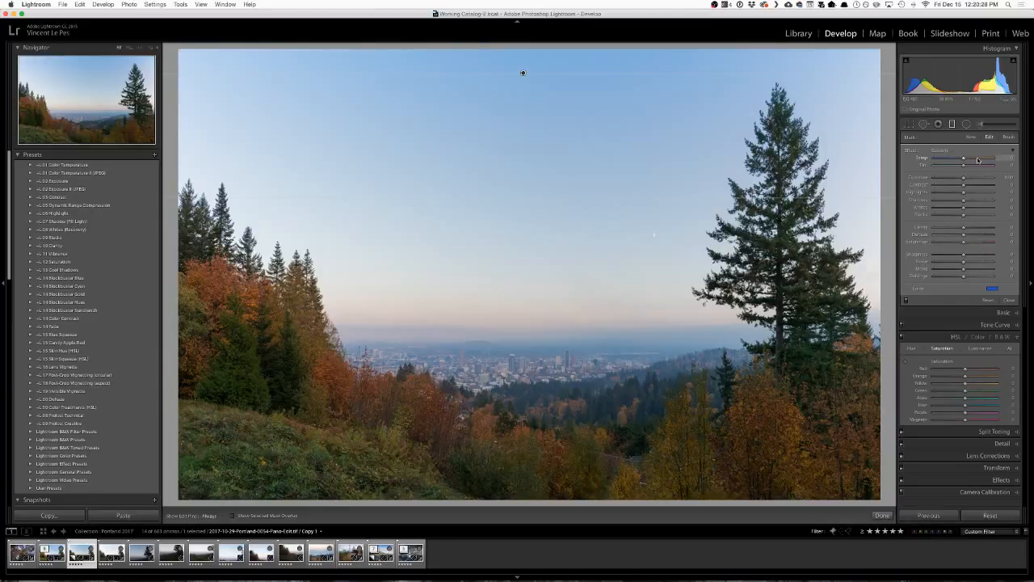
pyautogui.click(1009, 300)
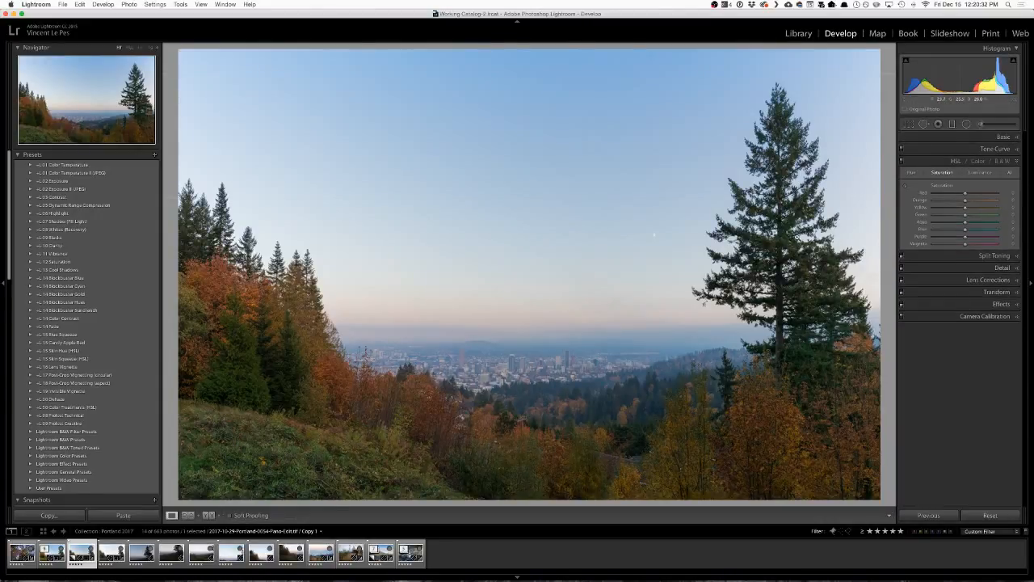
# Brighten the grassy hillside with the Luminance targeted adjustment, bringing Yellow to about +62 and Green to about +51.
pyautogui.click(978, 174)
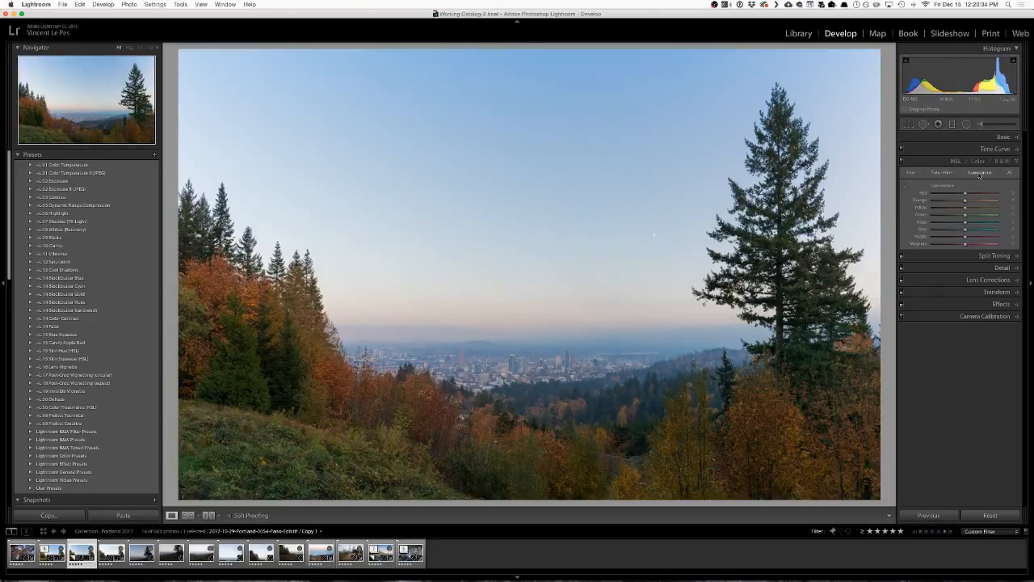
pyautogui.click(905, 186)
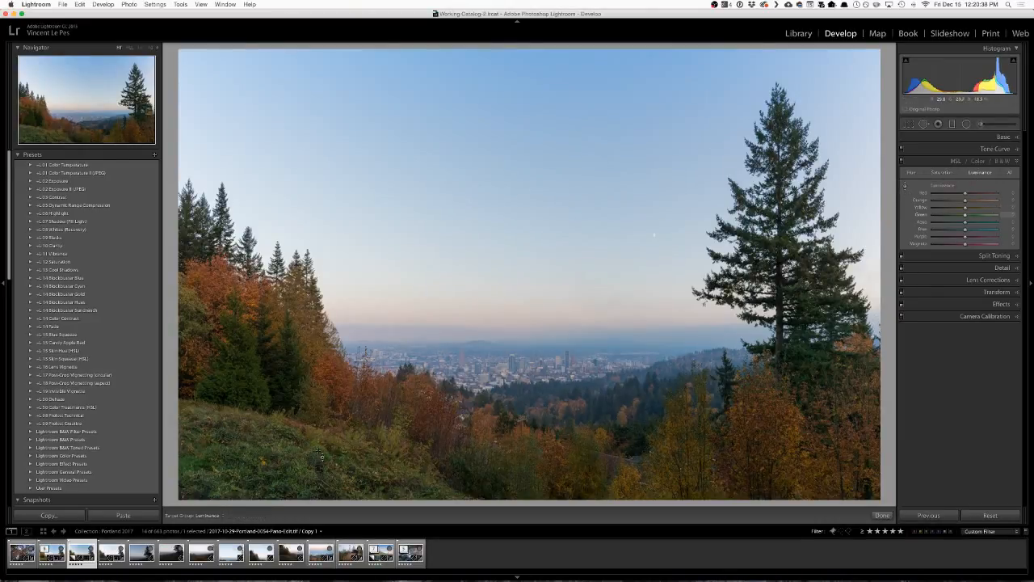
pyautogui.moveTo(321, 455); pyautogui.dragTo(321, 414)
pyautogui.moveTo(320, 434); pyautogui.dragTo(321, 414)
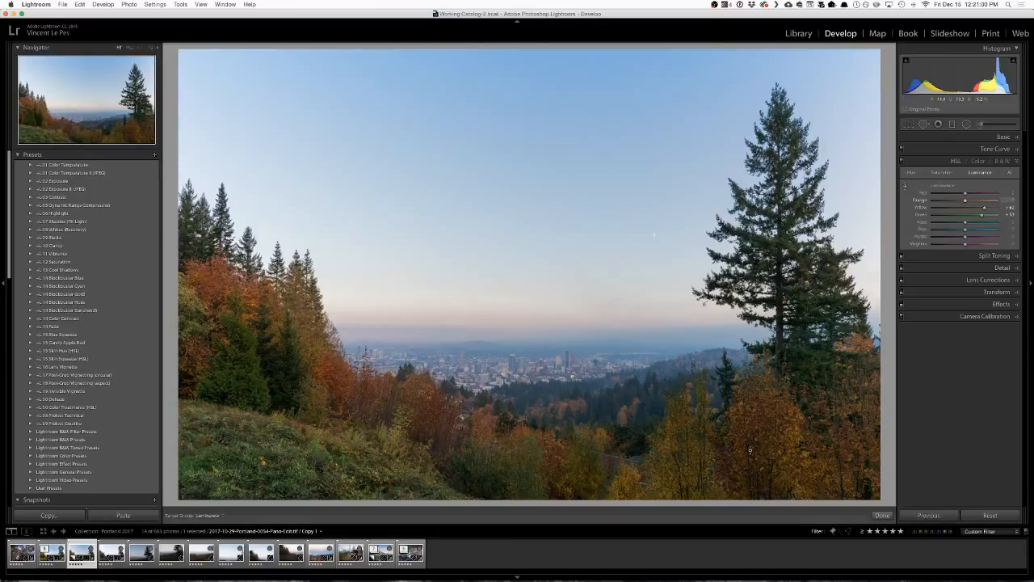
# Check the autumn trees at close range, try Aqua Luminance at -100, and set Aqua to +27 and Orange to +25.
pyautogui.click(910, 188)
pyautogui.click(705, 477)
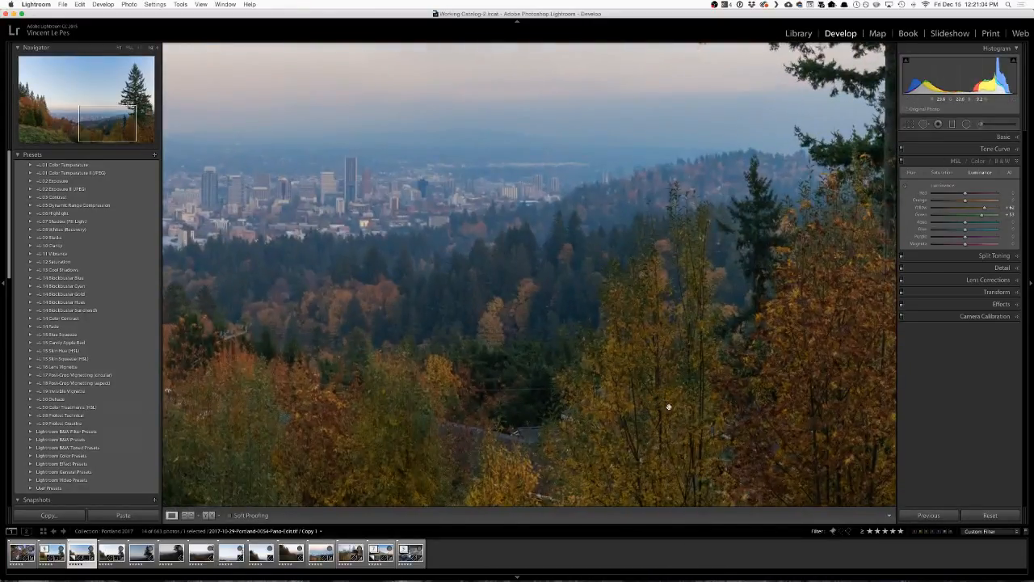
pyautogui.moveTo(666, 404); pyautogui.dragTo(595, 377)
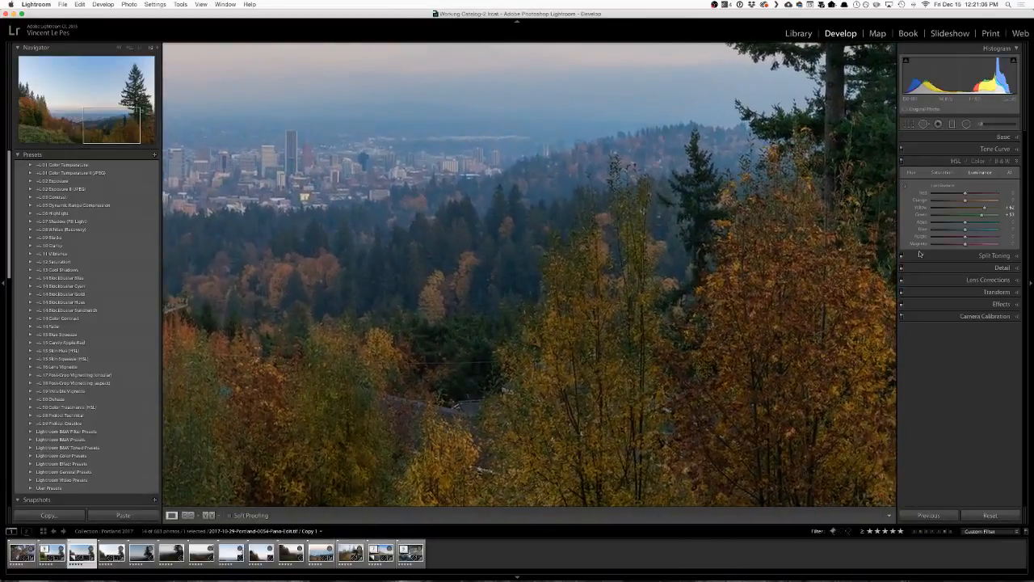
pyautogui.moveTo(965, 223); pyautogui.dragTo(930, 224)
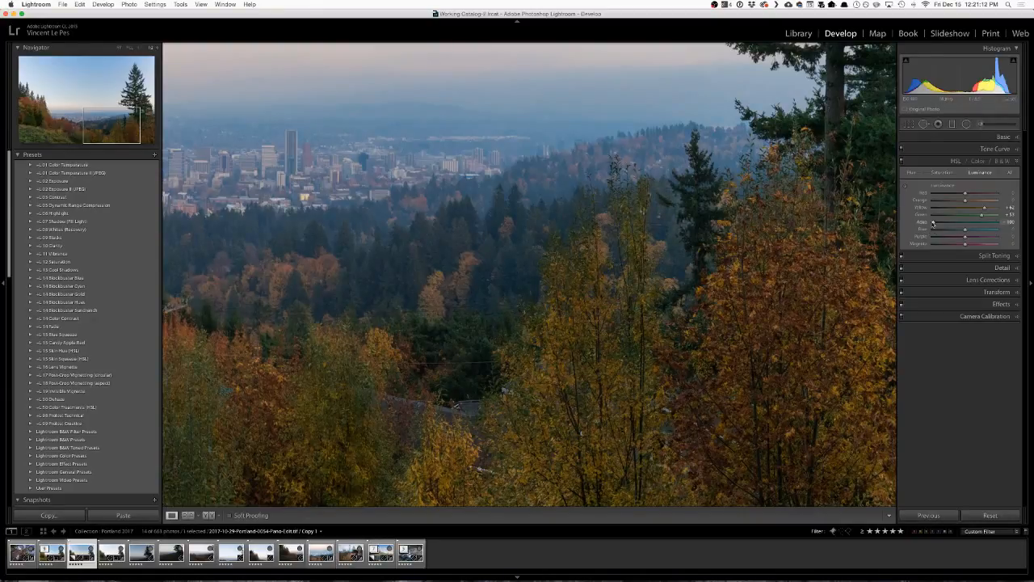
pyautogui.moveTo(934, 222); pyautogui.dragTo(974, 202)
pyautogui.click(552, 302)
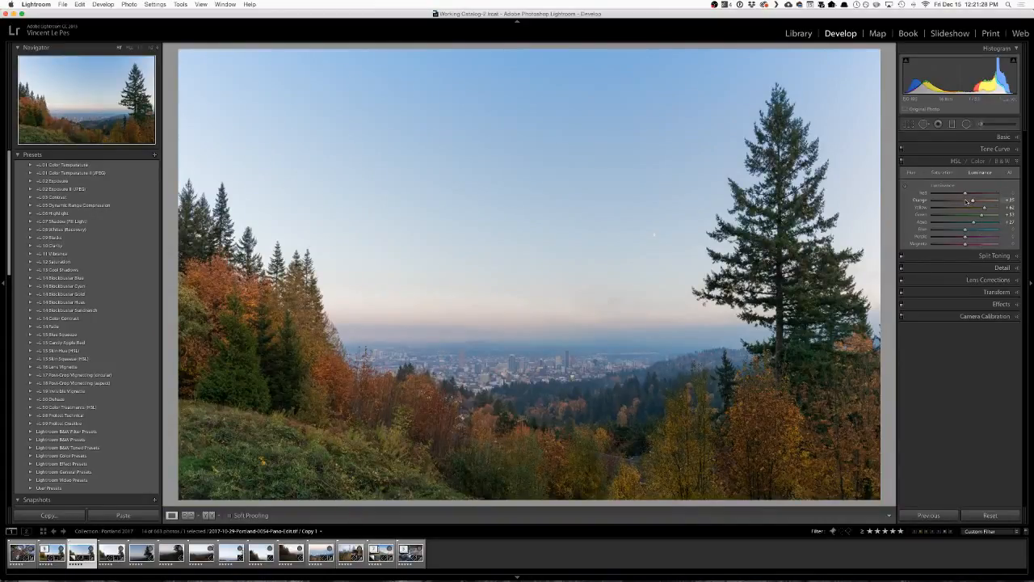
# Try Orange, Yellow and Green Luminance near zero for comparison and undo those changes, keeping Orange at +25.
pyautogui.click(966, 201)
pyautogui.click(967, 208)
pyautogui.click(968, 215)
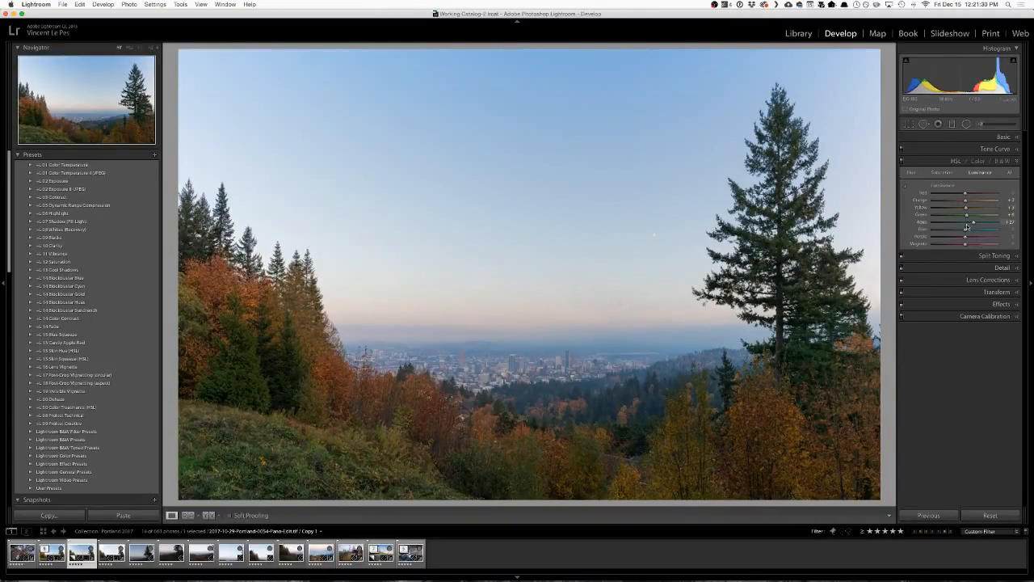
pyautogui.moveTo(973, 222); pyautogui.dragTo(973, 223)
pyautogui.press('super+z')
pyautogui.press('super+z')
pyautogui.press('super+z')
pyautogui.press('super+z')
pyautogui.press('super+z')
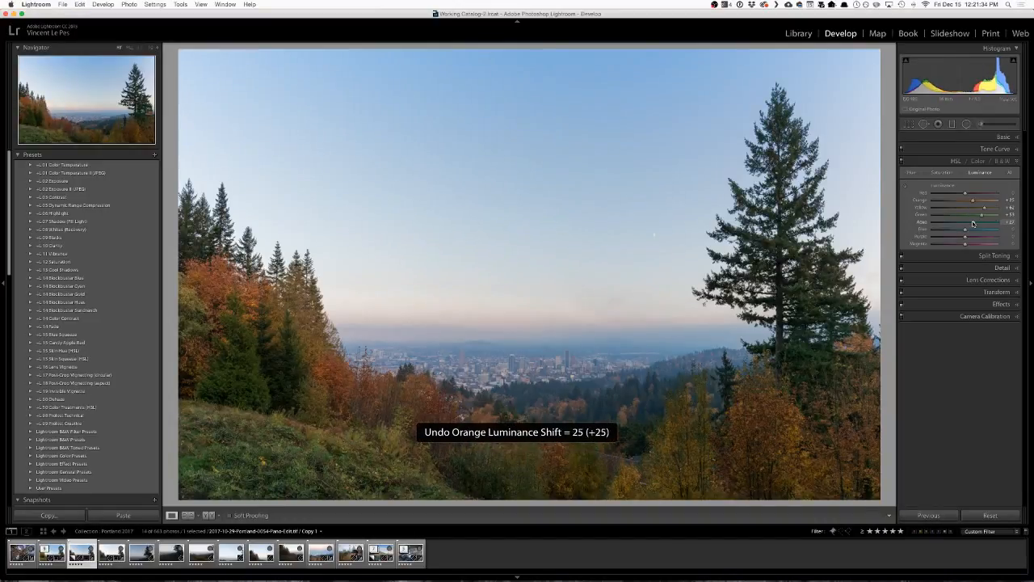
pyautogui.press('super+shift+z')
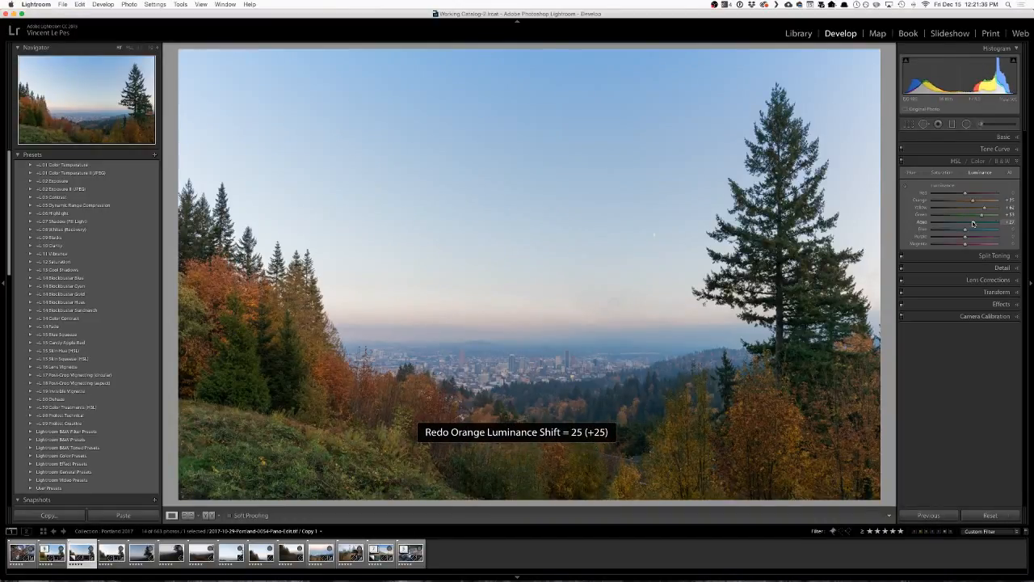
# Compare lower Orange Luminance, raise it to about +44 and collapse the HSL settings.
pyautogui.moveTo(973, 200); pyautogui.dragTo(966, 202)
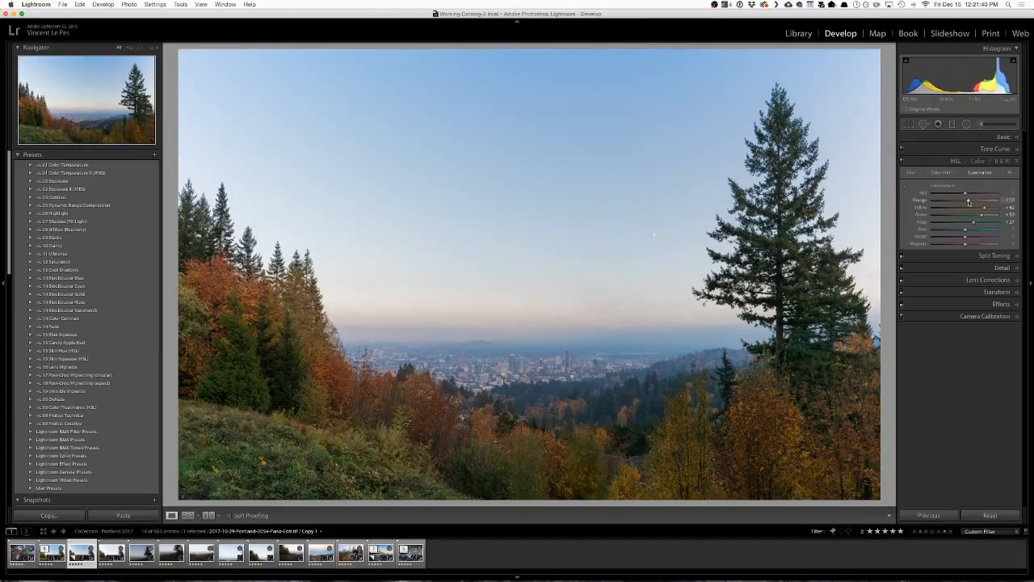
pyautogui.moveTo(969, 202); pyautogui.dragTo(981, 203)
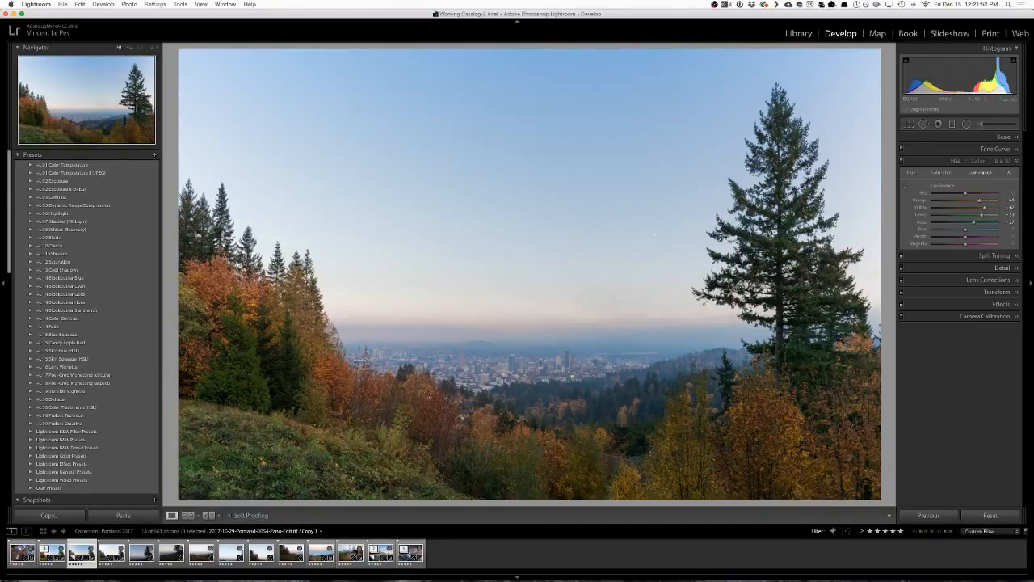
pyautogui.press('super+Tab')
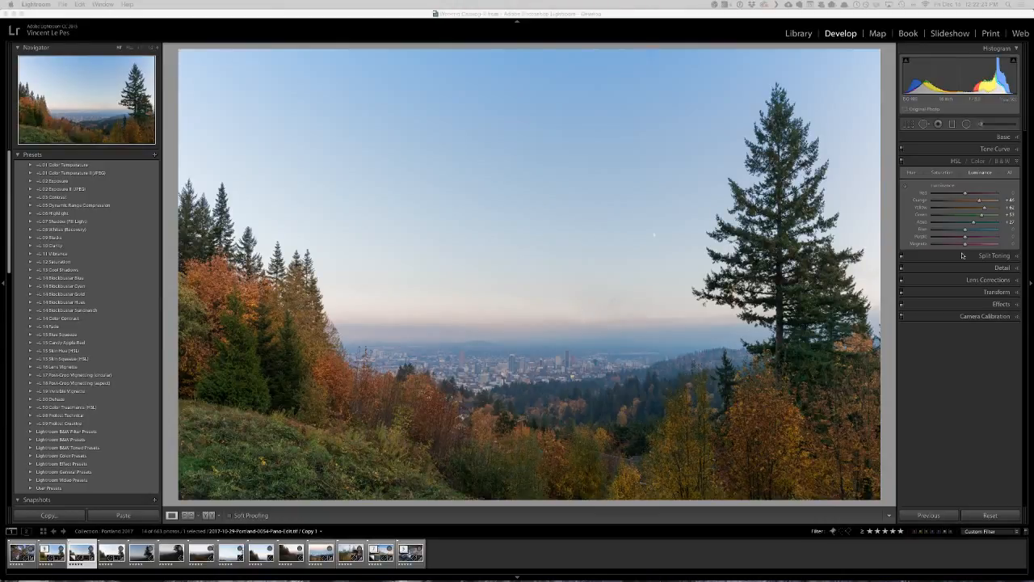
pyautogui.click(928, 164)
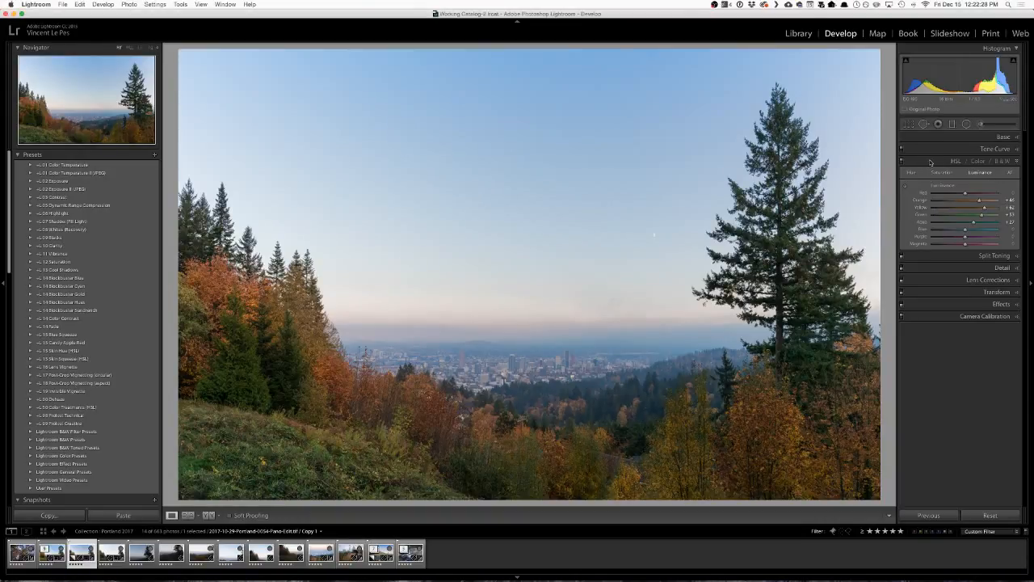
pyautogui.click(930, 163)
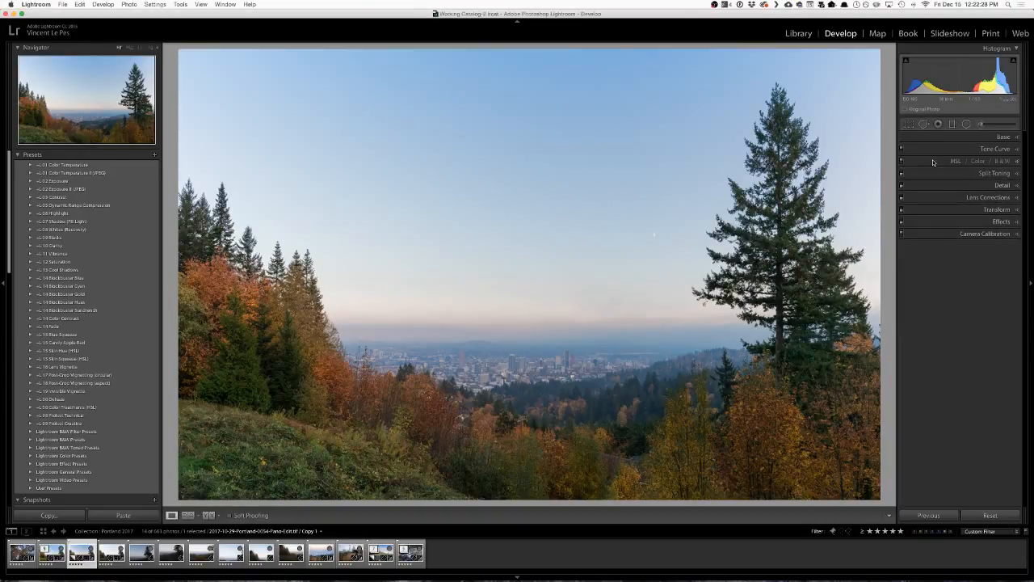
# Try Split Toning with Highlights Saturation at about 51, Shadows Saturation at about 55 and Highlights Hue at about 205.
pyautogui.click(985, 174)
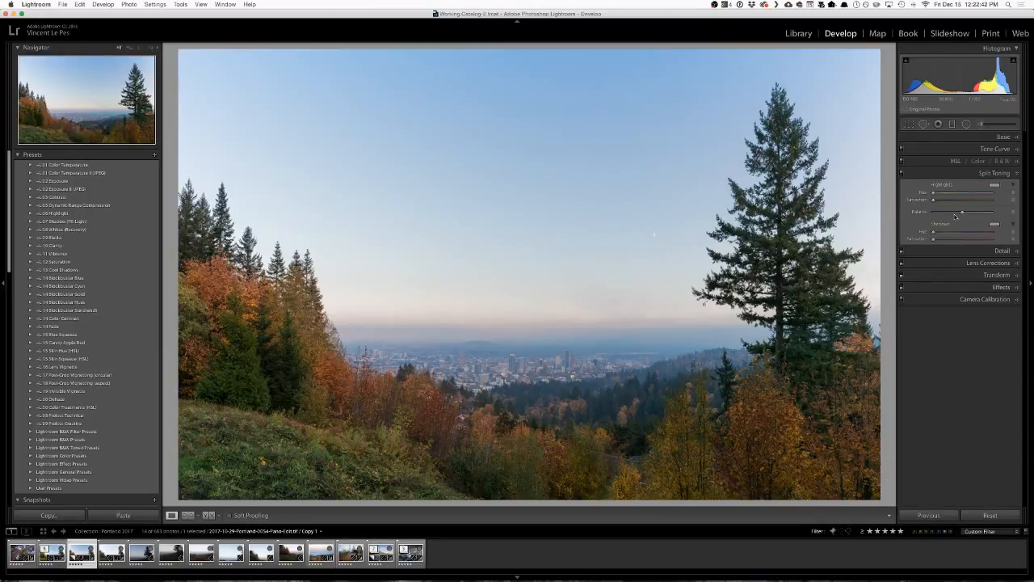
pyautogui.moveTo(933, 198); pyautogui.dragTo(964, 202)
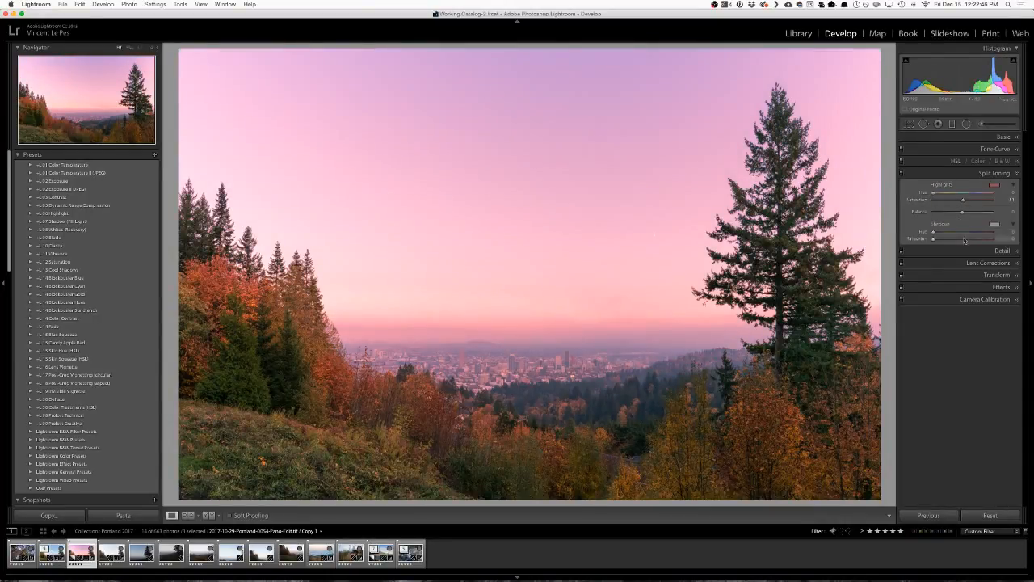
pyautogui.click(966, 239)
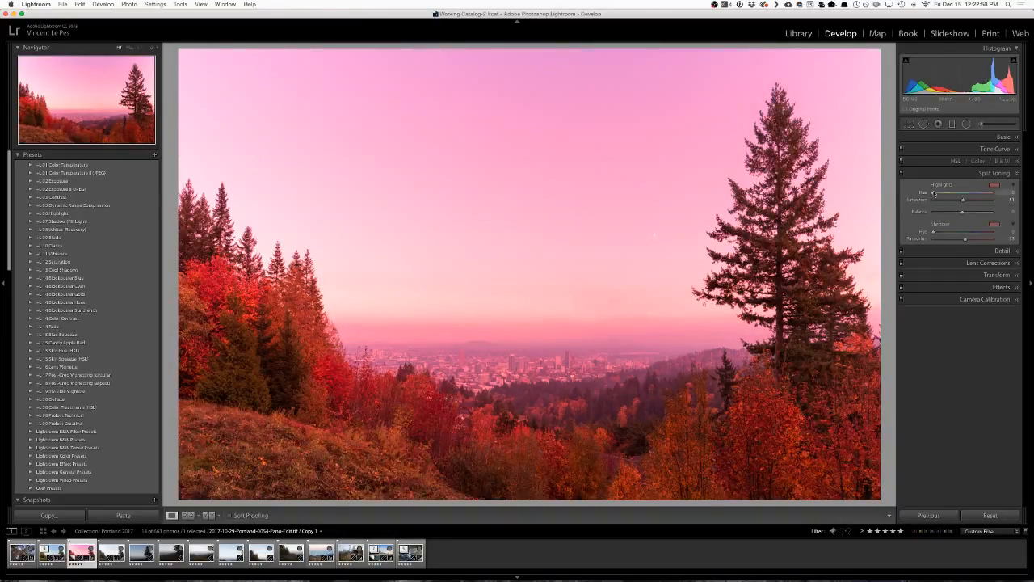
pyautogui.moveTo(933, 192); pyautogui.dragTo(967, 195)
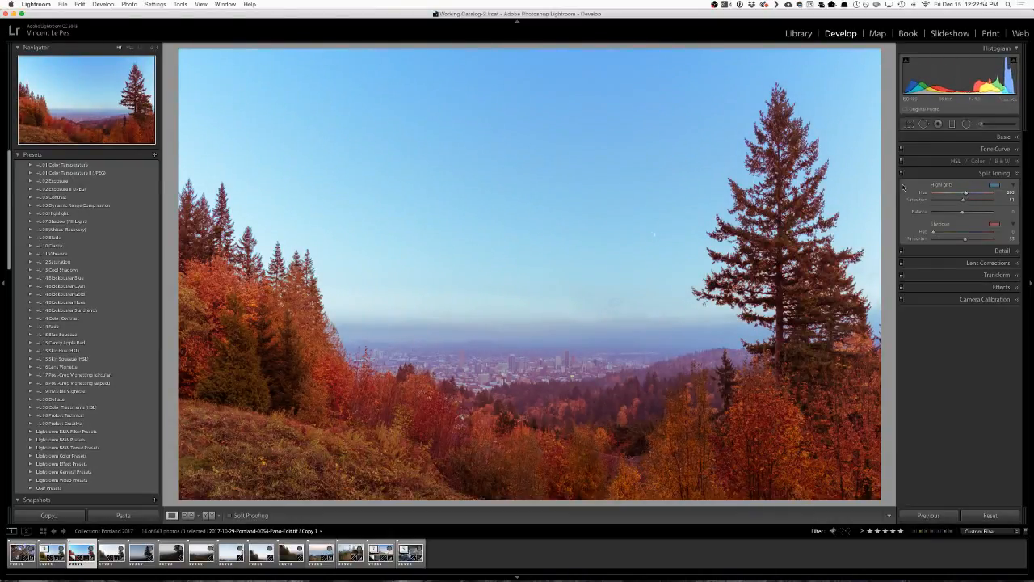
# Compare the photo with and without the blue highlight and red shadow Split Toning.
pyautogui.click(902, 176)
pyautogui.click(902, 176)
pyautogui.click(902, 176)
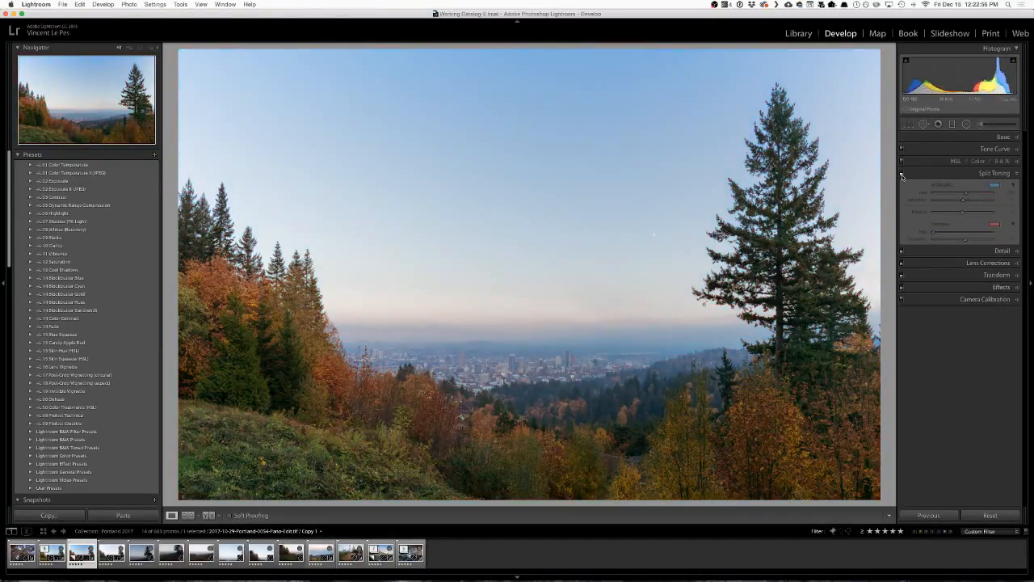
pyautogui.click(902, 176)
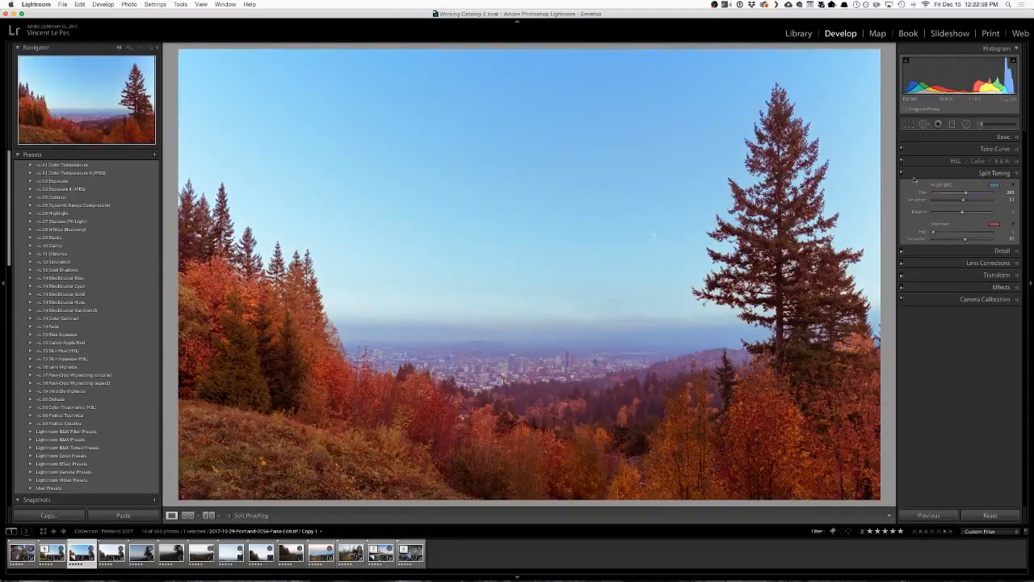
# Experiment with the Split Toning colors, settling on Highlights Hue at about 47 and Shadows Hue at about 236.
pyautogui.moveTo(966, 195); pyautogui.dragTo(944, 203)
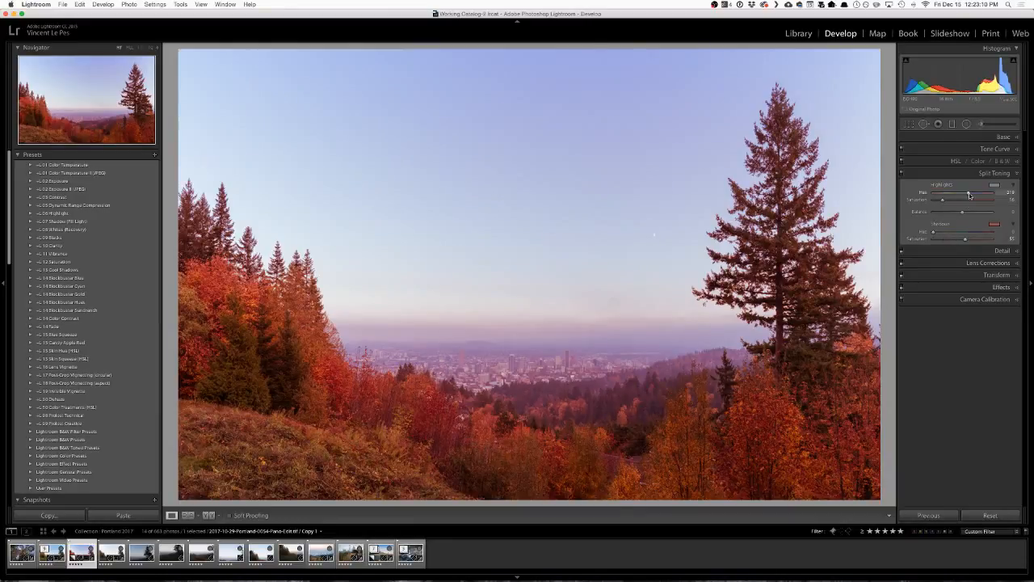
pyautogui.moveTo(971, 195); pyautogui.dragTo(972, 233)
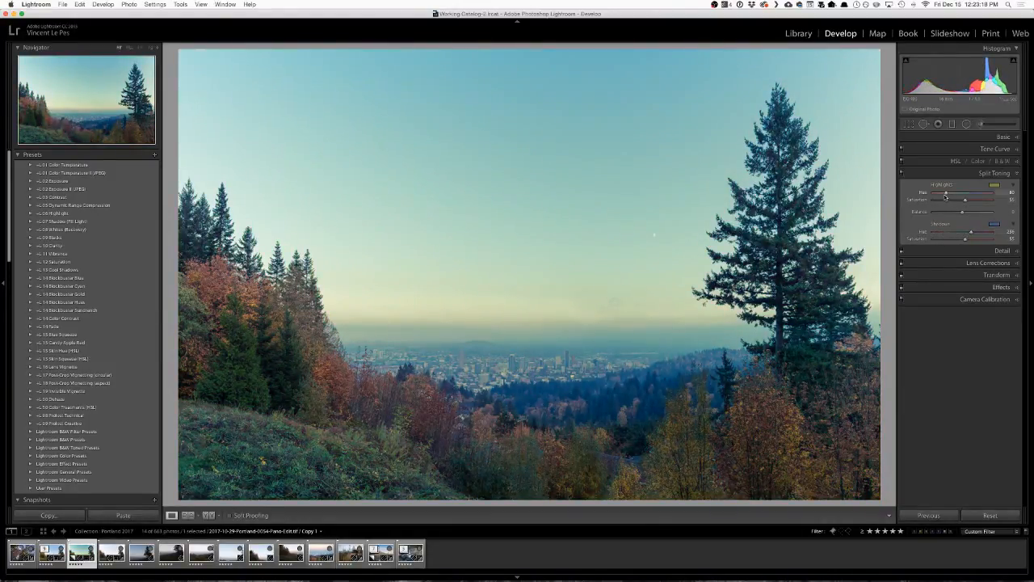
pyautogui.moveTo(946, 194); pyautogui.dragTo(942, 194)
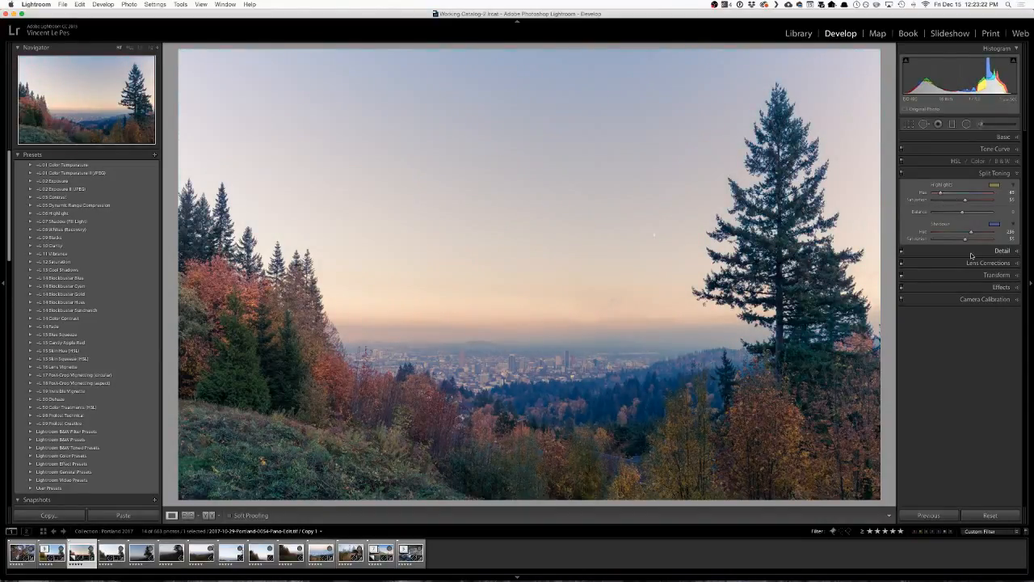
# Set the Split Toning Balance to about +4, Highlights Saturation to about 23 and Shadows Saturation to about 32.
pyautogui.moveTo(962, 212)
pyautogui.mouseDown()
pyautogui.moveTo(974, 213)
pyautogui.moveTo(965, 215)
pyautogui.mouseUp()
pyautogui.moveTo(965, 200); pyautogui.dragTo(930, 202)
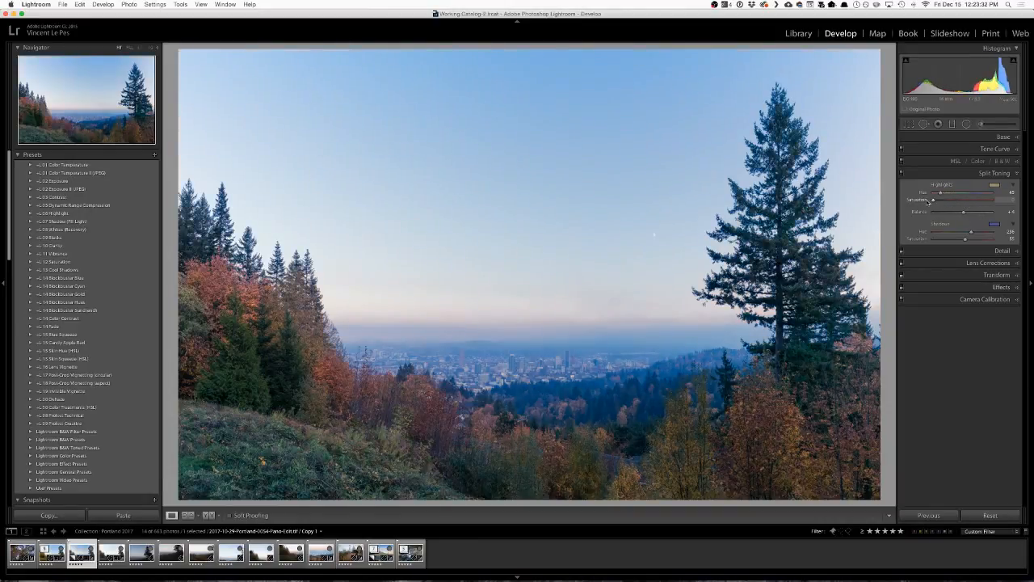
pyautogui.moveTo(966, 240); pyautogui.dragTo(924, 240)
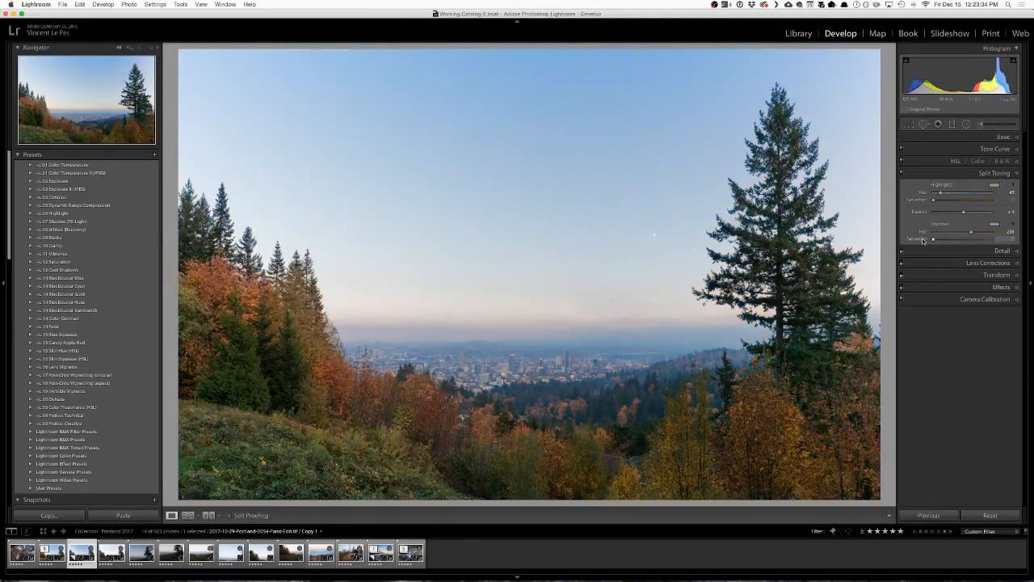
pyautogui.moveTo(933, 201); pyautogui.dragTo(948, 202)
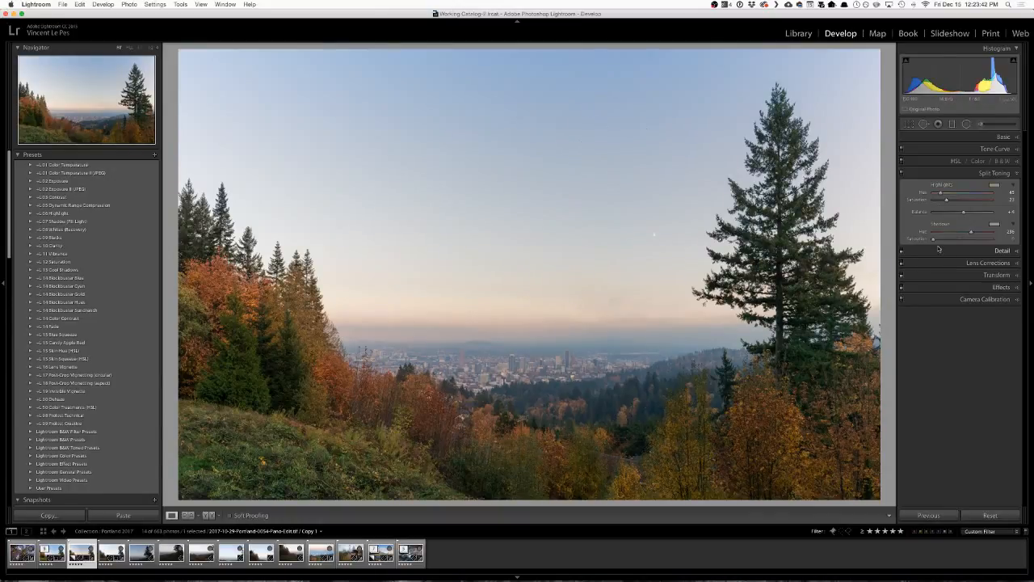
pyautogui.moveTo(935, 239); pyautogui.dragTo(993, 245)
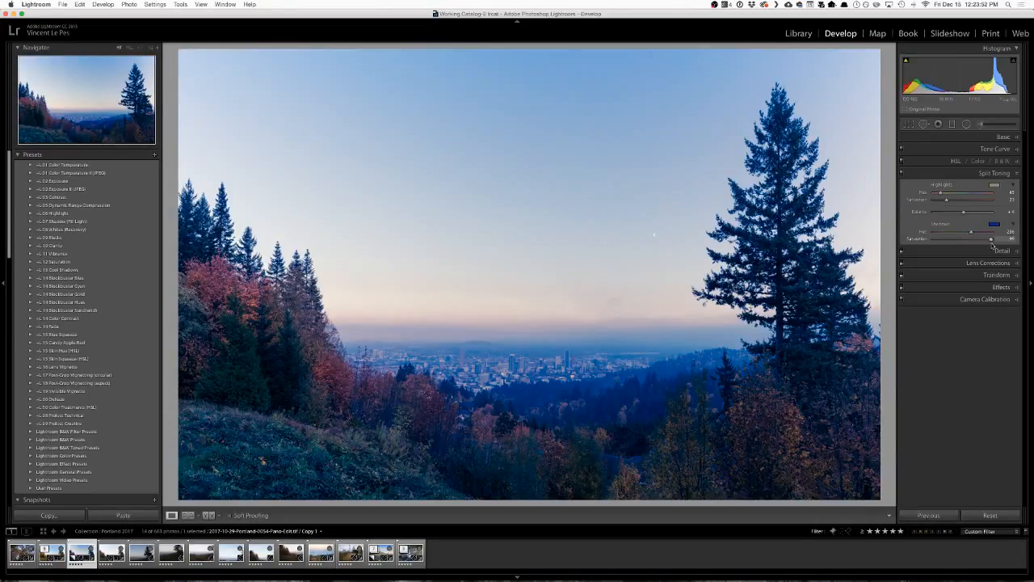
pyautogui.moveTo(991, 245); pyautogui.dragTo(952, 245)
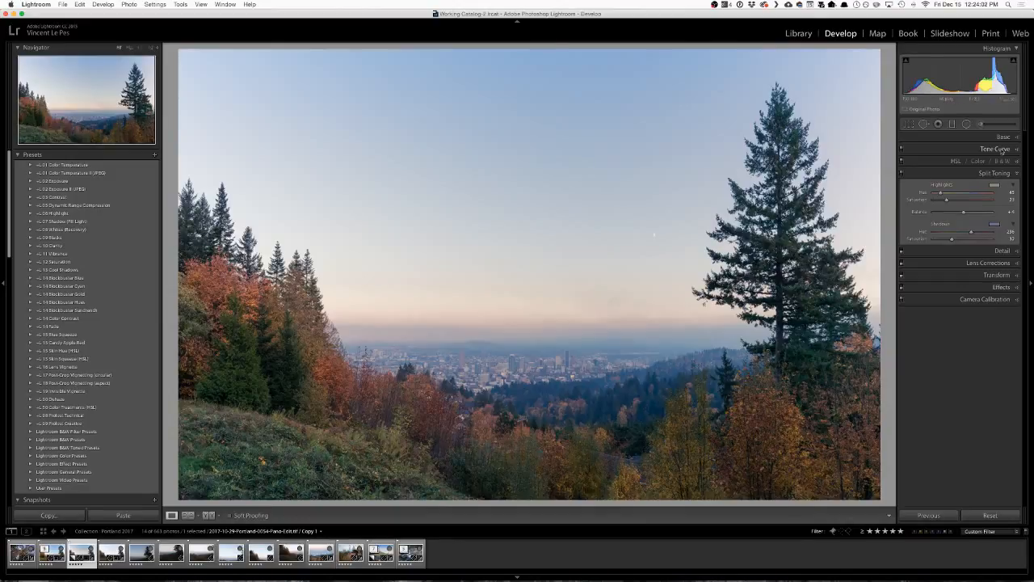
# Select the existing graduated filter over the sky, shift it slightly lower and cool its Temp.
pyautogui.click(952, 125)
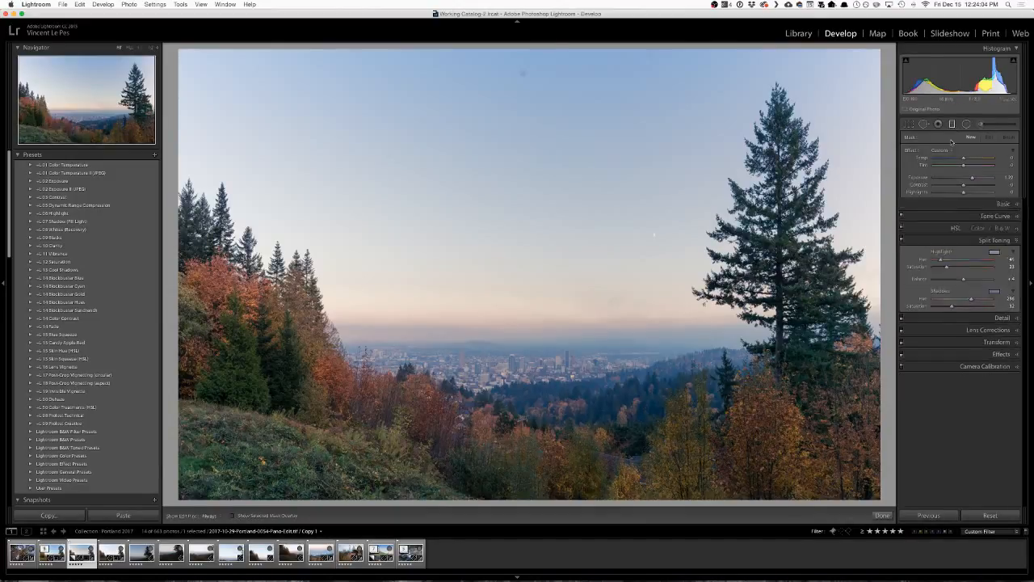
pyautogui.click(523, 72)
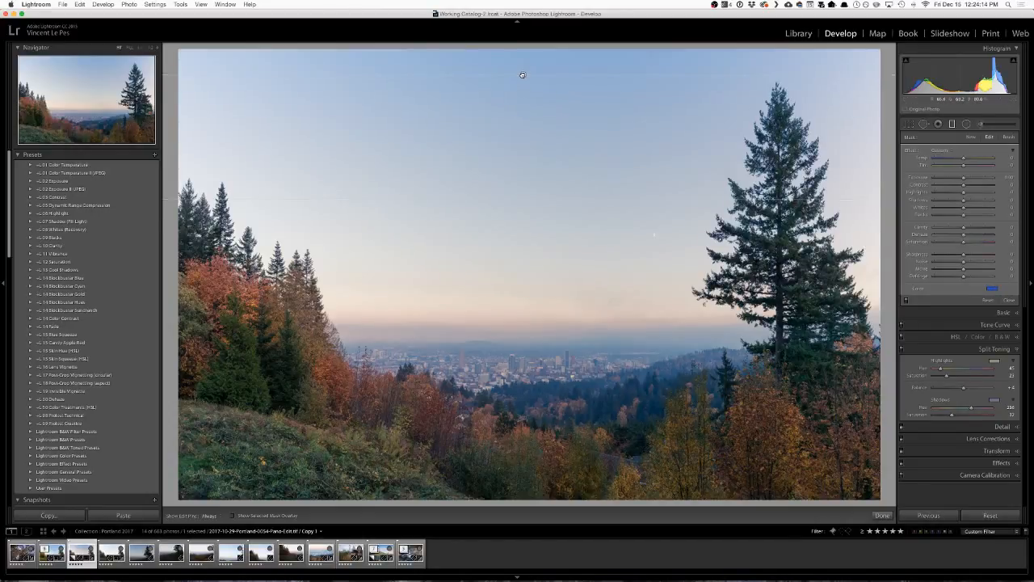
pyautogui.moveTo(523, 72); pyautogui.dragTo(527, 87)
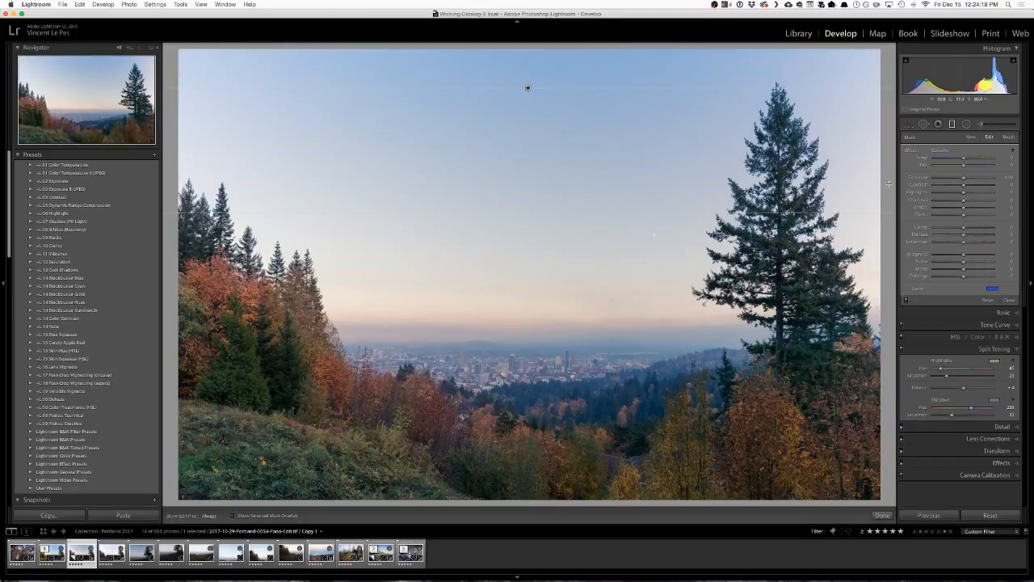
pyautogui.moveTo(963, 160)
pyautogui.mouseDown()
pyautogui.moveTo(921, 162)
pyautogui.moveTo(957, 161)
pyautogui.mouseUp()
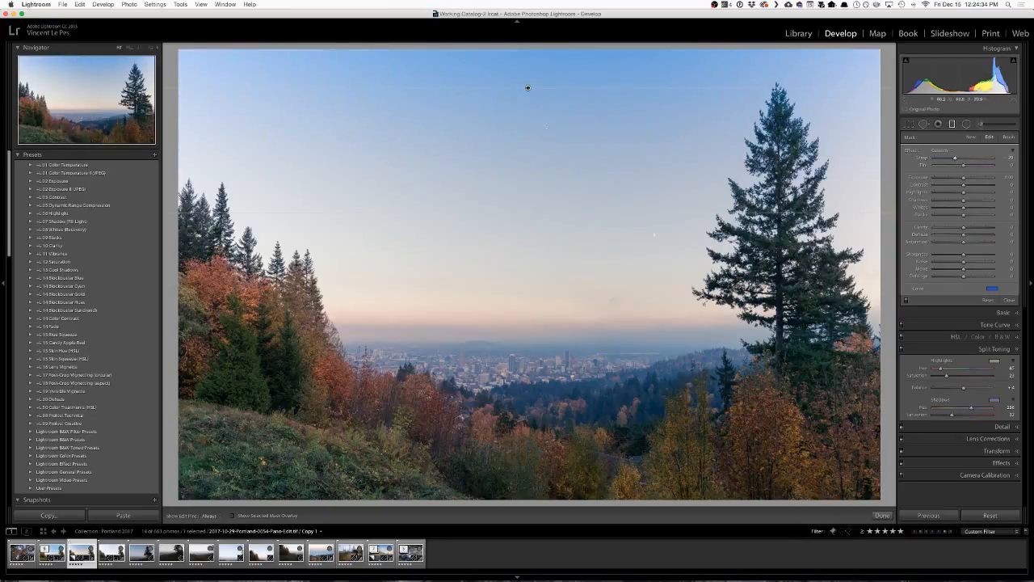
# Reposition the graduated filter in the upper sky, set its Temp to about -18 and close the filter settings.
pyautogui.moveTo(528, 88); pyautogui.dragTo(528, 161)
pyautogui.moveTo(957, 160)
pyautogui.mouseDown()
pyautogui.moveTo(970, 159)
pyautogui.moveTo(960, 160)
pyautogui.mouseUp()
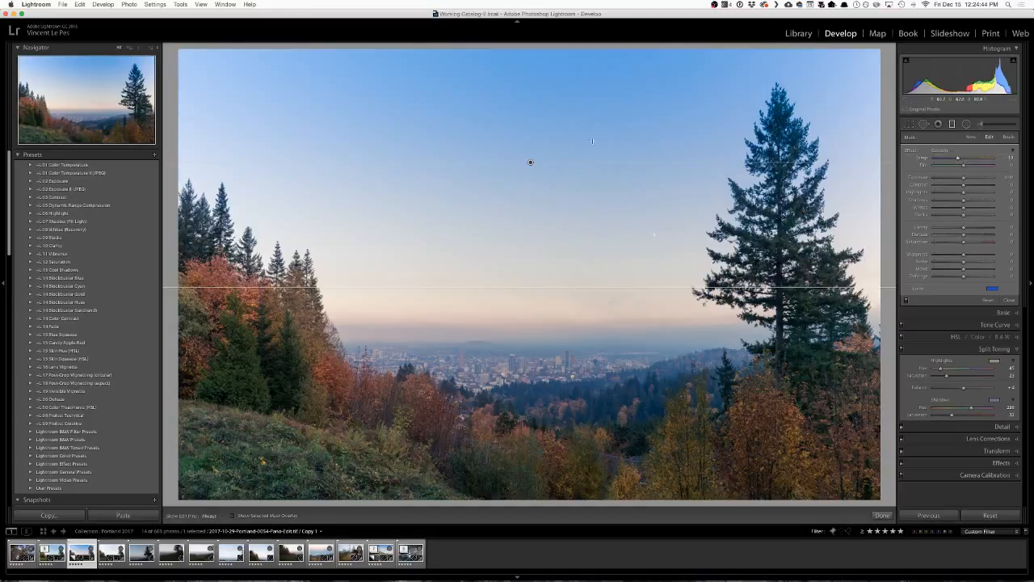
pyautogui.moveTo(531, 160); pyautogui.dragTo(530, 114)
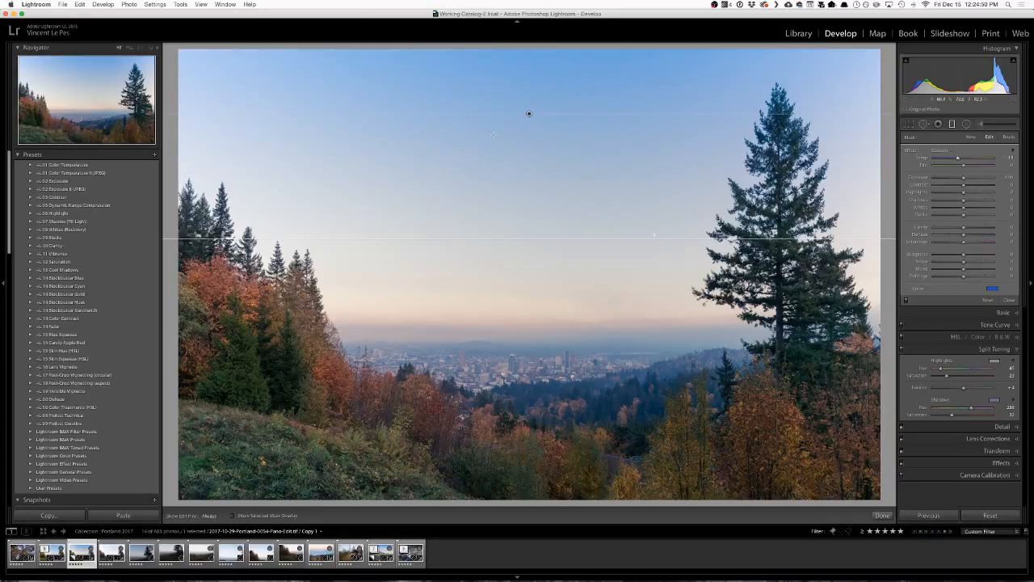
pyautogui.moveTo(529, 111); pyautogui.dragTo(529, 107)
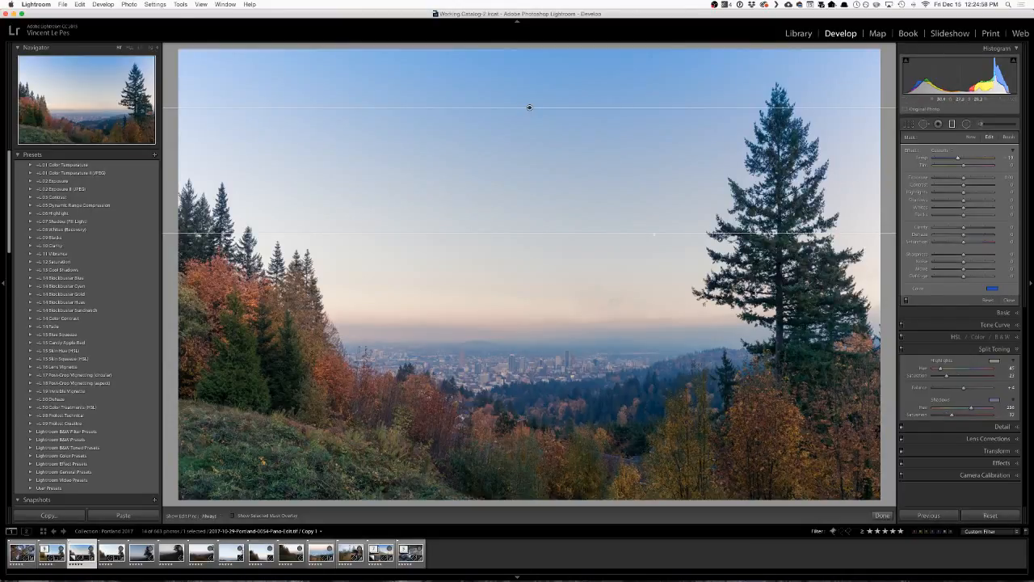
pyautogui.click(1000, 301)
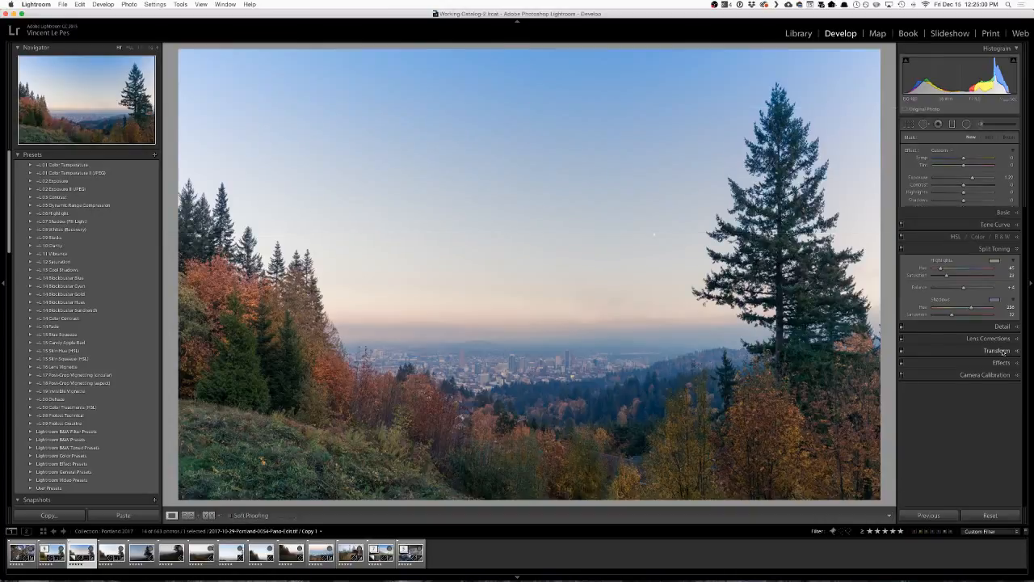
# Compare the photo with and without the warm highlight and blue shadow Split Toning.
pyautogui.click(903, 174)
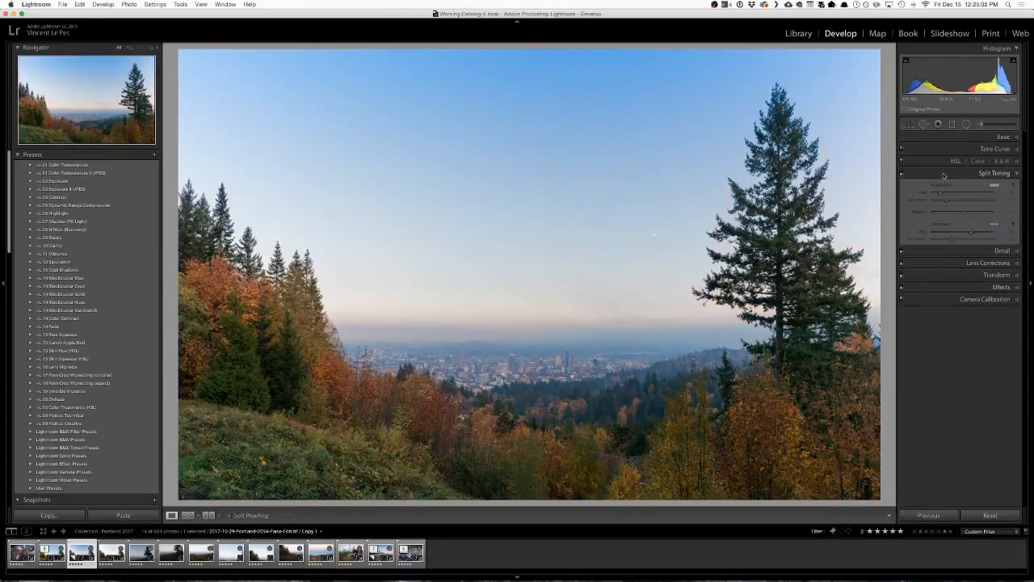
pyautogui.click(903, 174)
pyautogui.click(903, 174)
pyautogui.click(904, 174)
pyautogui.click(903, 175)
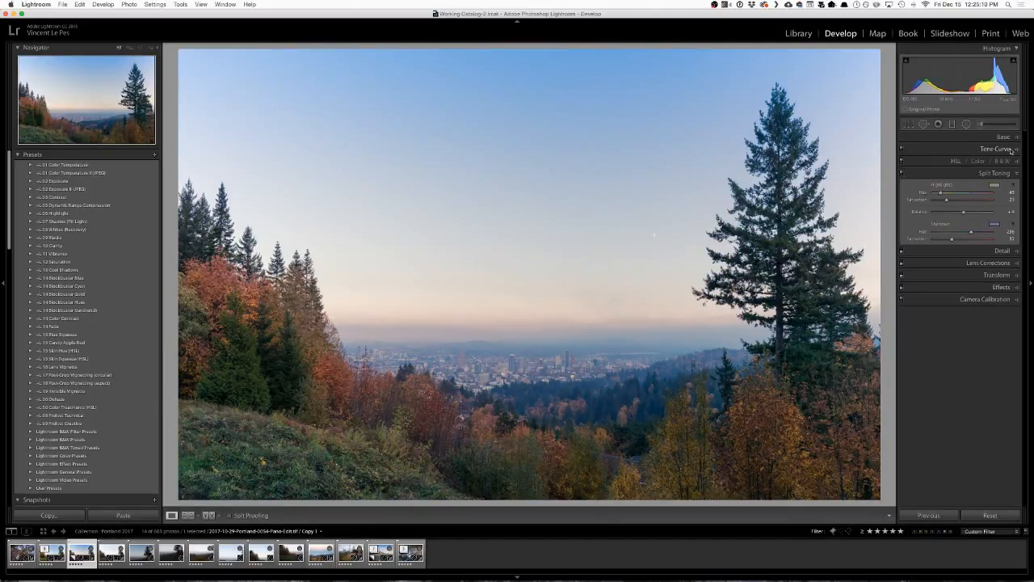
# Set the HSL Saturation to about +17 Orange, +41 Yellow, +37 Green and +22 Aqua.
pyautogui.click(956, 160)
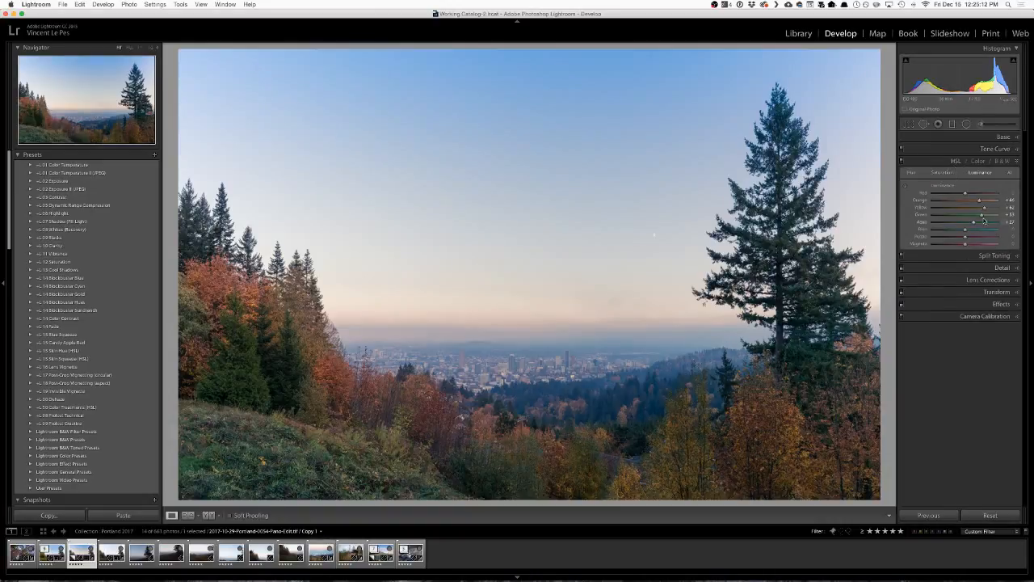
pyautogui.click(942, 173)
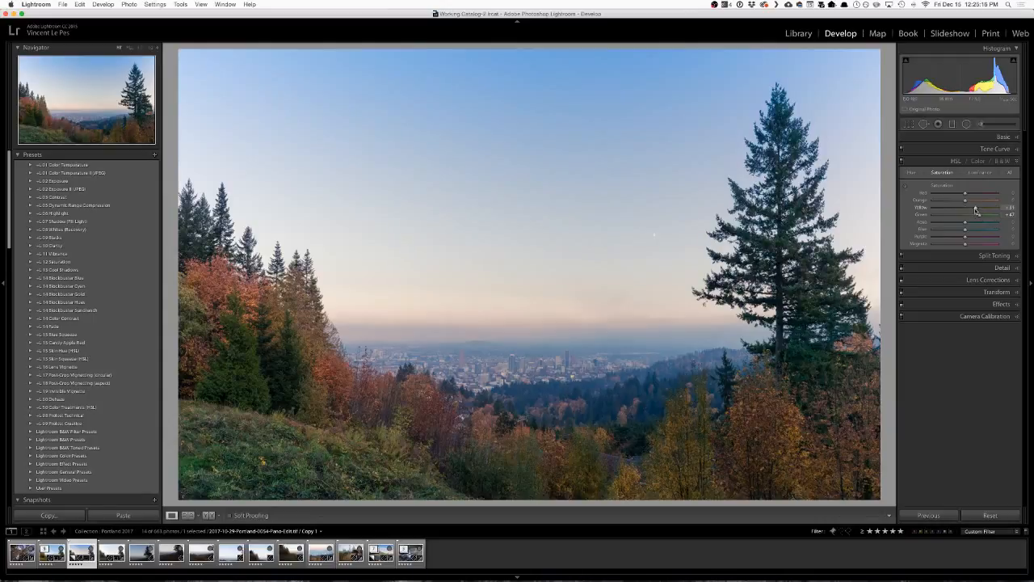
pyautogui.click(976, 208)
pyautogui.click(971, 200)
pyautogui.moveTo(973, 223); pyautogui.dragTo(973, 223)
pyautogui.click(979, 209)
# Reset the Orange, Aqua and Green Saturation to zero for comparison and undo the resets.
pyautogui.doubleClick(968, 201)
pyautogui.doubleClick(965, 223)
pyautogui.doubleClick(966, 213)
pyautogui.press('super+z')
pyautogui.press('super+z')
pyautogui.press('super+z')
pyautogui.press('super+z')
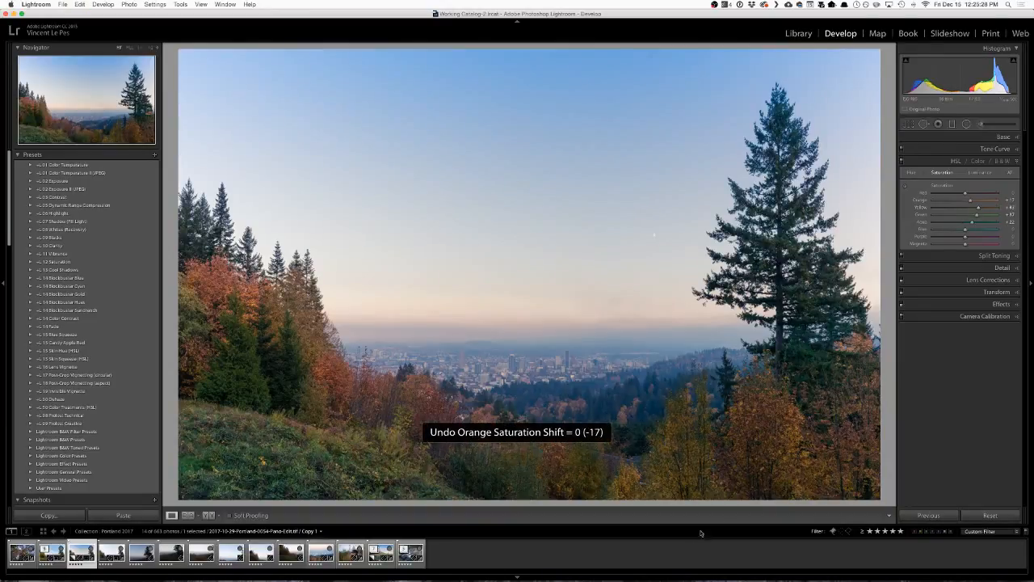
# Raise Saturation to about +61 Yellow, +56 Green, +41 Aqua, +20 Blue and +39 Orange, and compare the photo with and without HSL.
pyautogui.moveTo(979, 208); pyautogui.dragTo(983, 217)
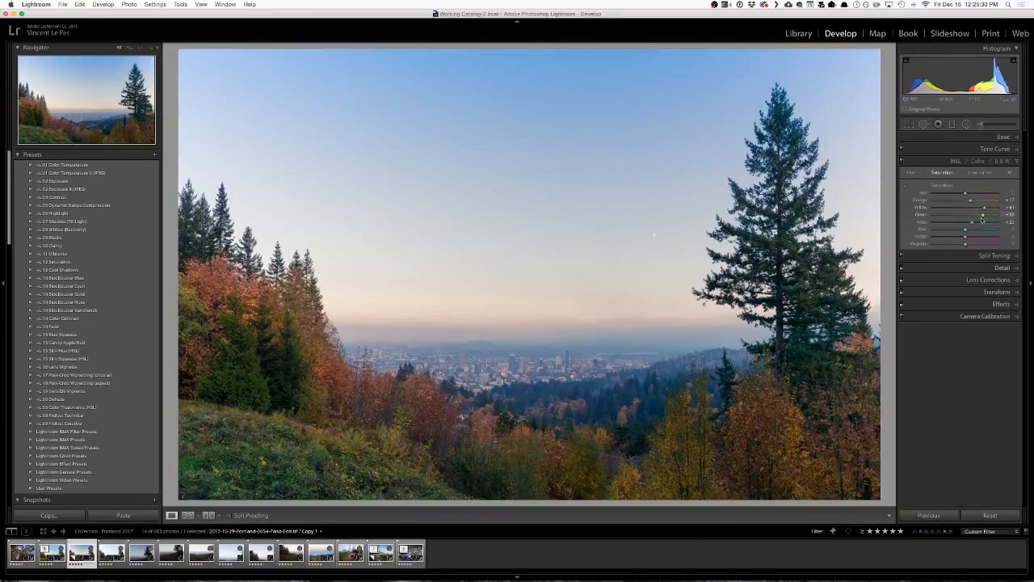
pyautogui.click(979, 222)
pyautogui.click(972, 230)
pyautogui.click(978, 201)
pyautogui.click(902, 160)
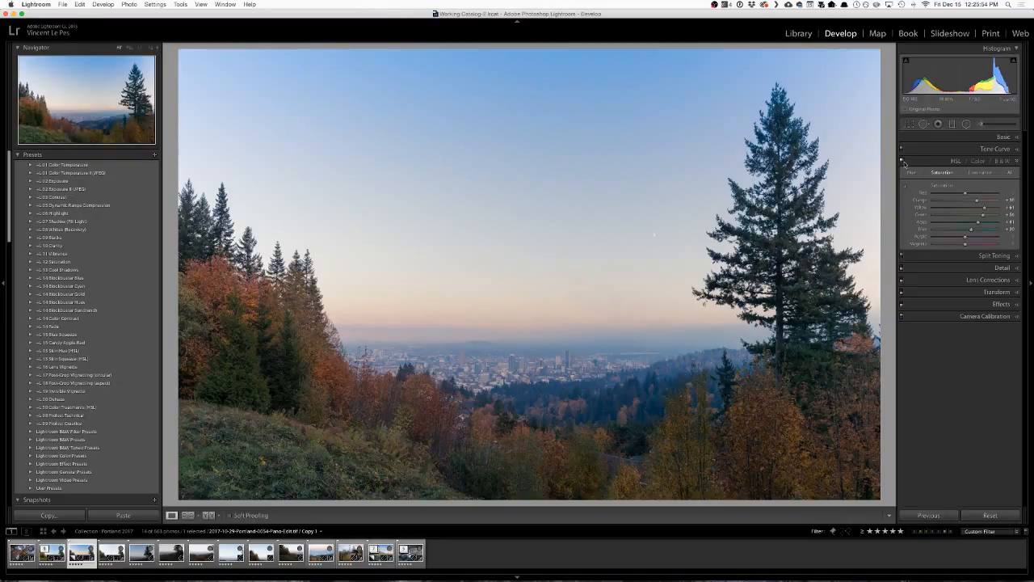
pyautogui.click(902, 161)
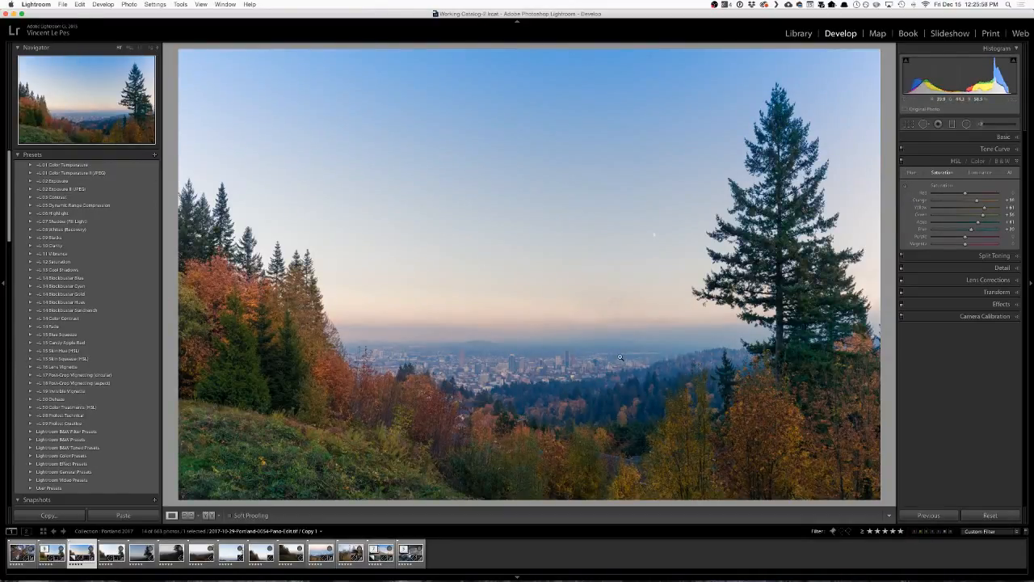
# Set the Basic Vibrance to about +19, Saturation to about +3 and Shadows to about +37, and collapse the Basic settings.
pyautogui.click(1002, 137)
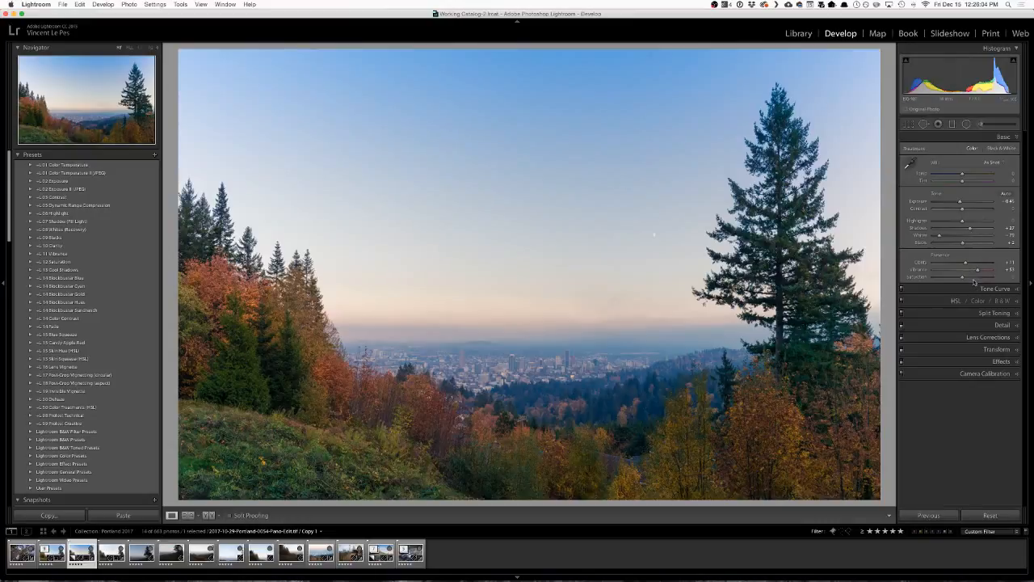
pyautogui.moveTo(972, 272); pyautogui.dragTo(962, 278)
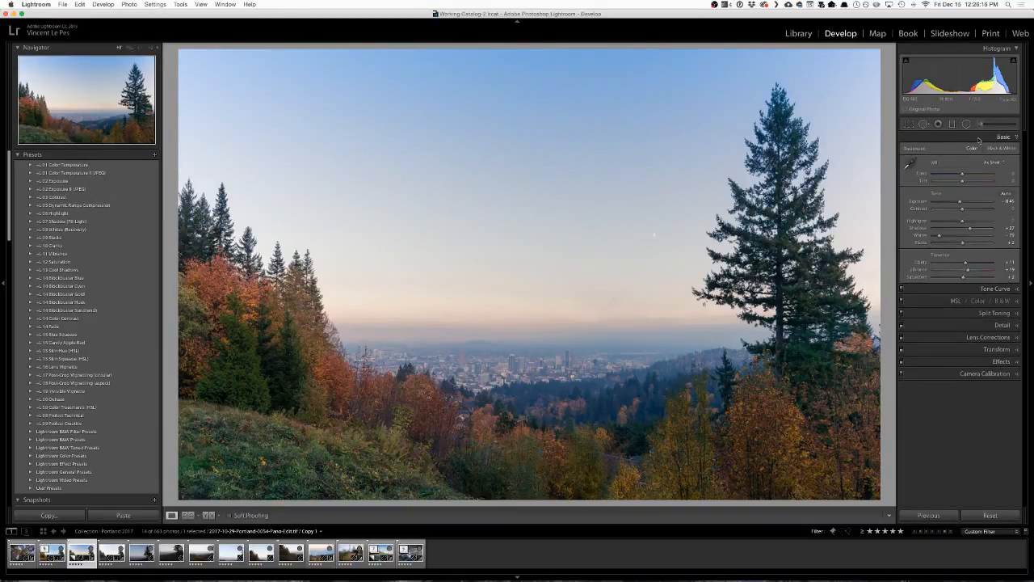
pyautogui.click(1004, 137)
pyautogui.click(1004, 137)
pyautogui.moveTo(971, 230); pyautogui.dragTo(973, 231)
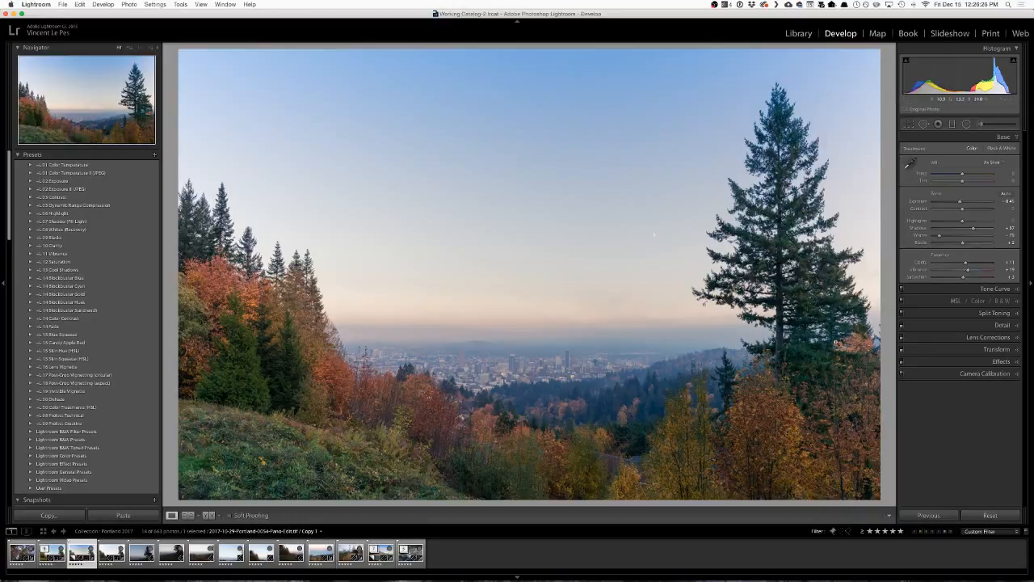
pyautogui.click(994, 137)
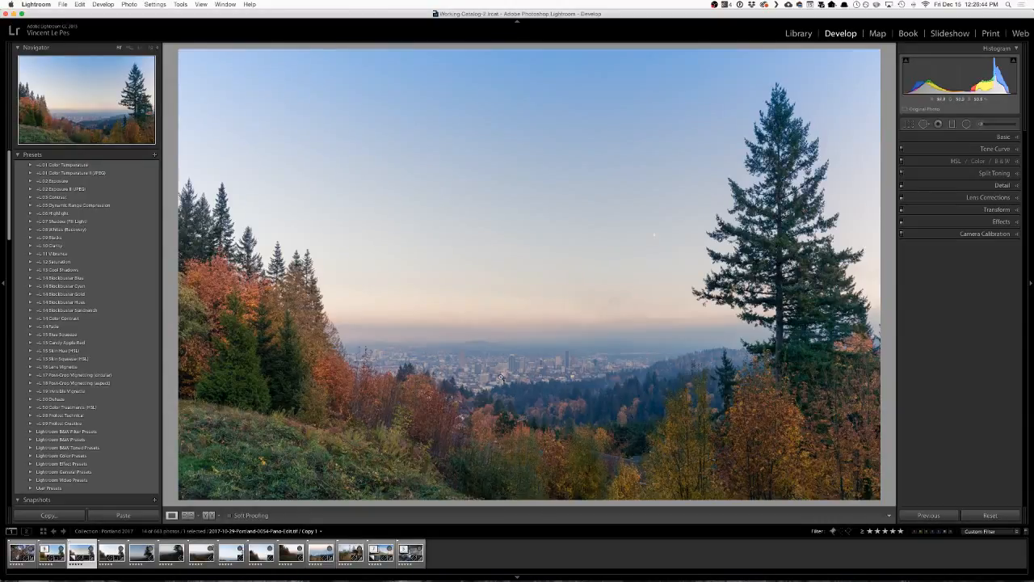
# Draw a radial filter around the city with Exposure at about 0.48 and delete the older radial filter overlapping it.
pyautogui.click(967, 124)
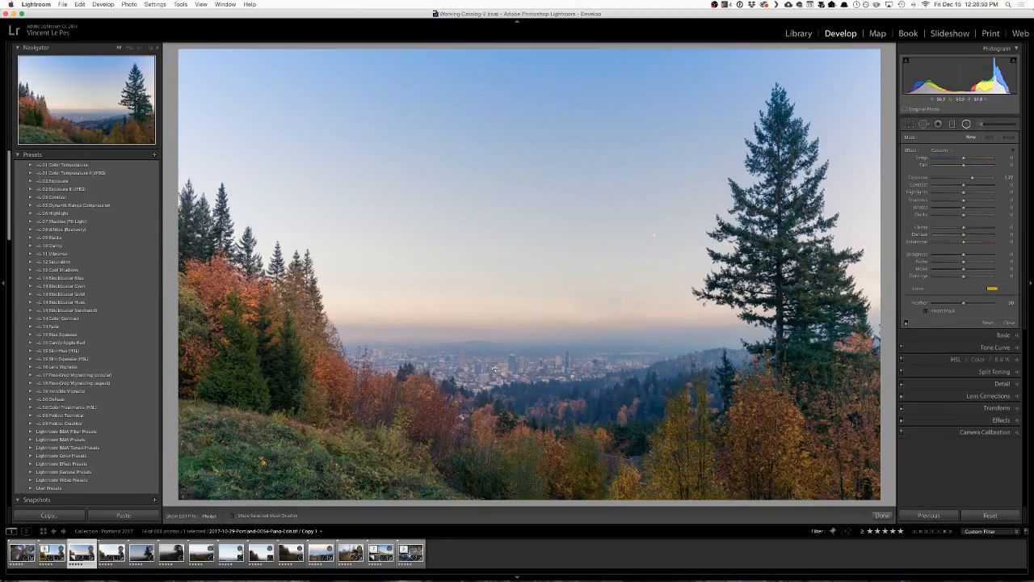
pyautogui.moveTo(972, 177); pyautogui.dragTo(966, 178)
pyautogui.moveTo(531, 361); pyautogui.dragTo(643, 410)
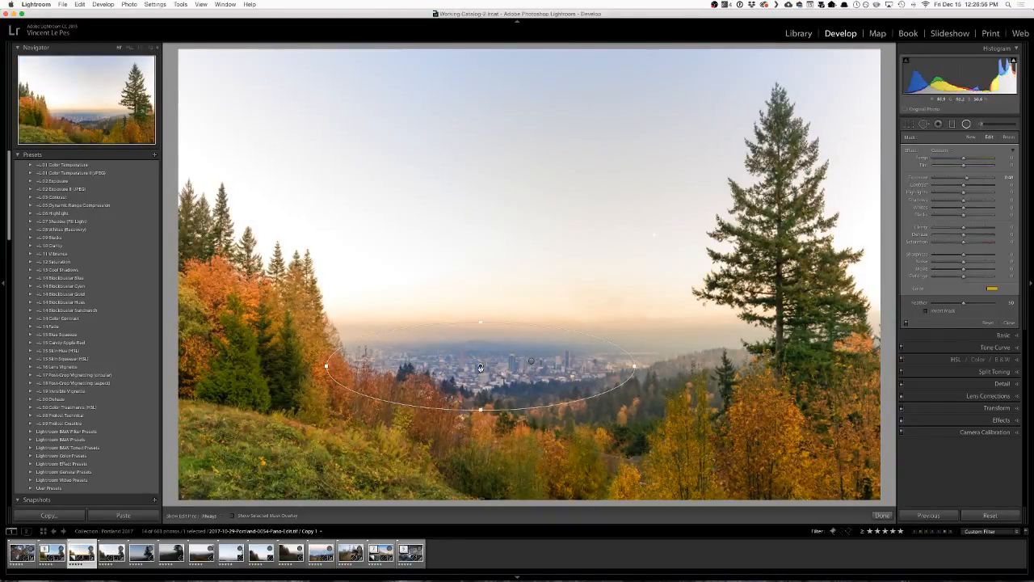
pyautogui.moveTo(486, 368); pyautogui.dragTo(513, 364)
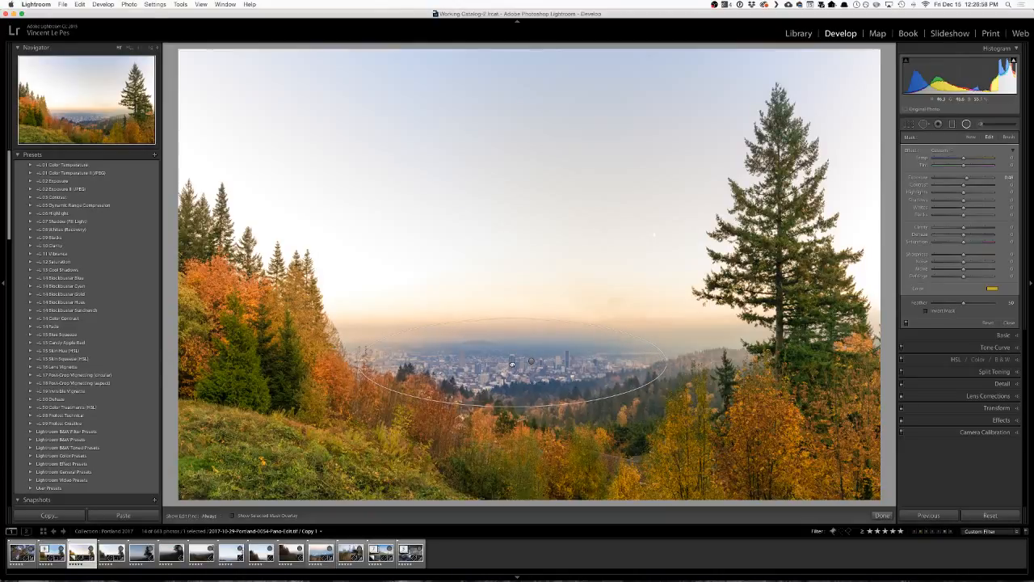
pyautogui.click(531, 360)
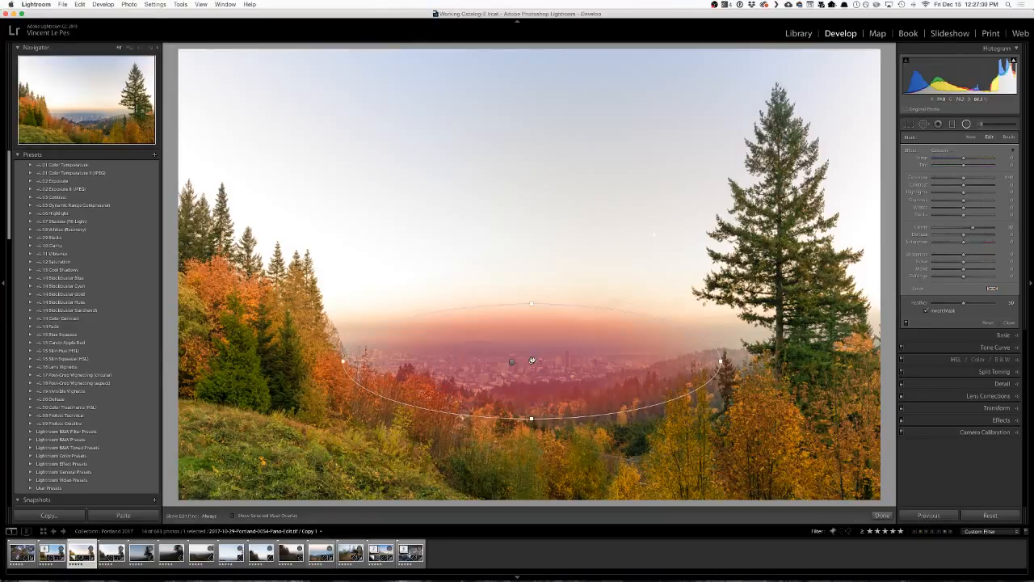
pyautogui.press('Delete')
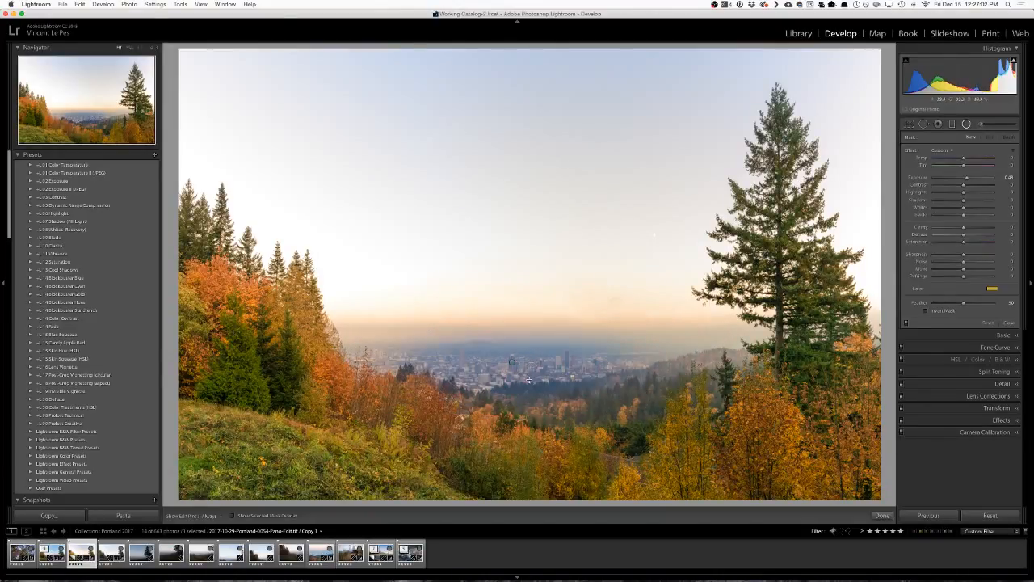
# Invert the radial filter's mask, widen its ellipse slightly and recenter it over the city skyline.
pyautogui.click(513, 361)
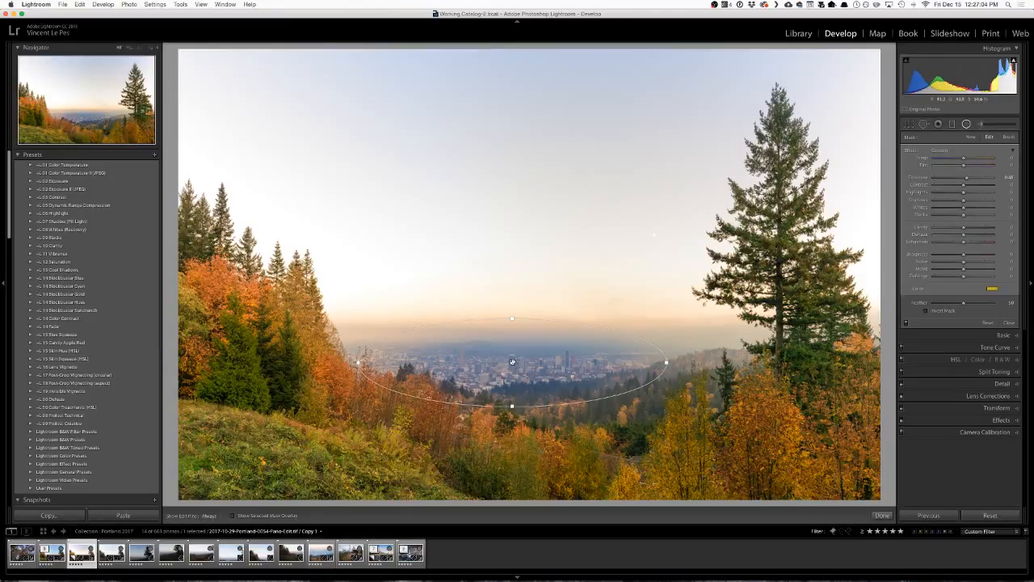
pyautogui.moveTo(512, 361); pyautogui.dragTo(516, 361)
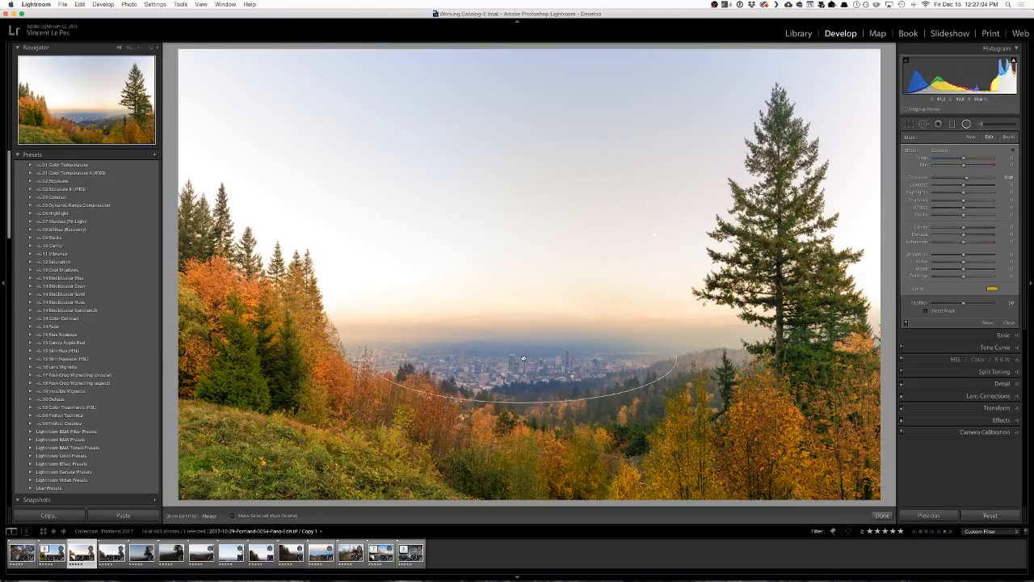
pyautogui.click(930, 311)
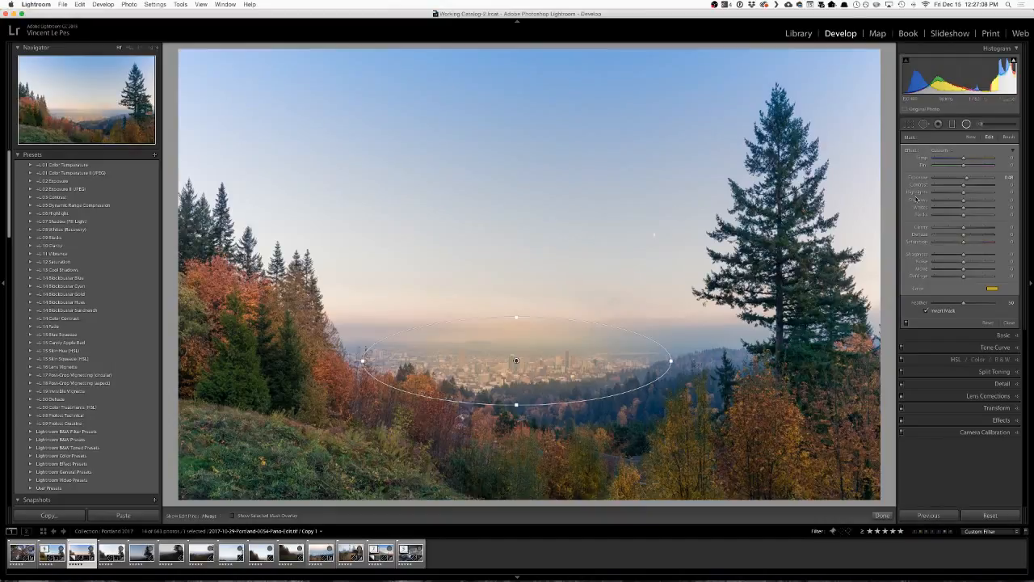
pyautogui.moveTo(672, 360); pyautogui.dragTo(687, 361)
pyautogui.moveTo(518, 360); pyautogui.dragTo(514, 359)
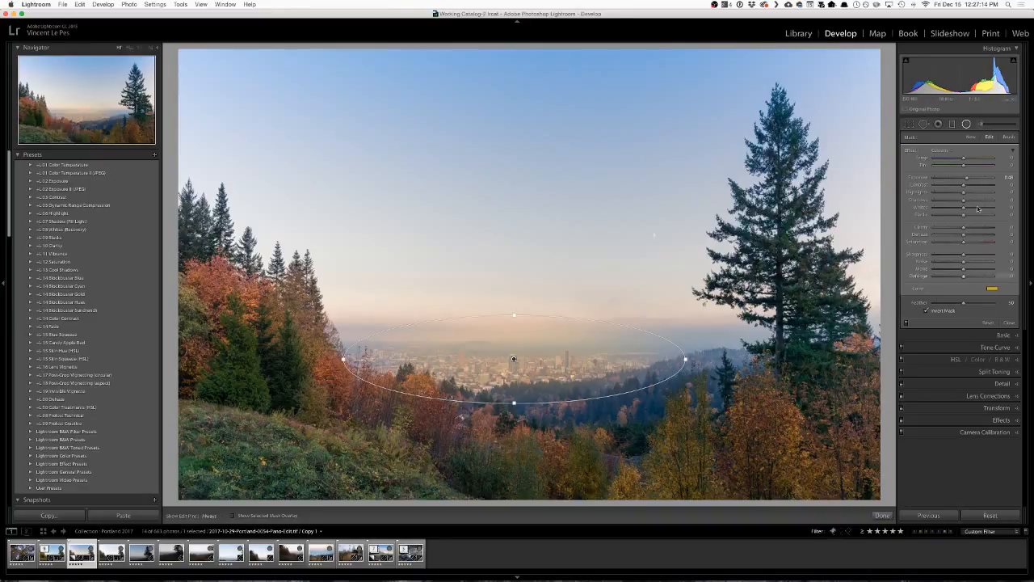
# Reset the radial filter's Exposure to zero and remove its yellow color tint.
pyautogui.doubleClick(968, 178)
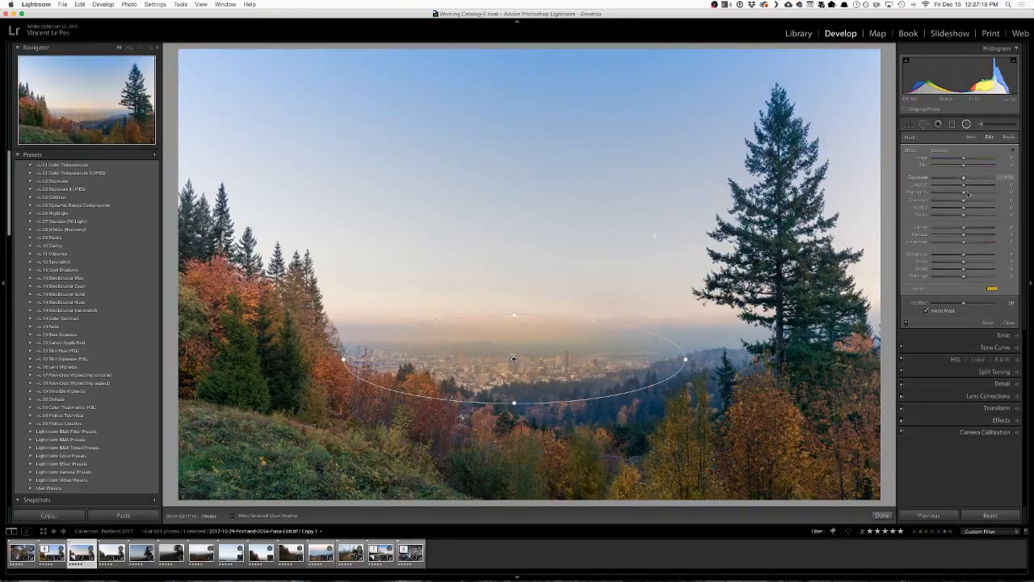
pyautogui.click(992, 289)
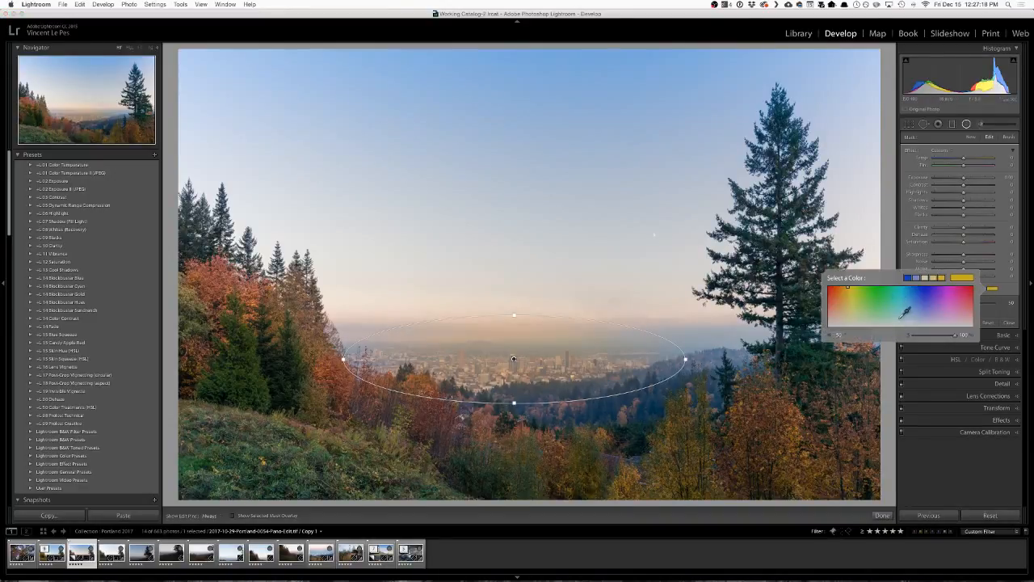
pyautogui.moveTo(955, 335); pyautogui.dragTo(834, 337)
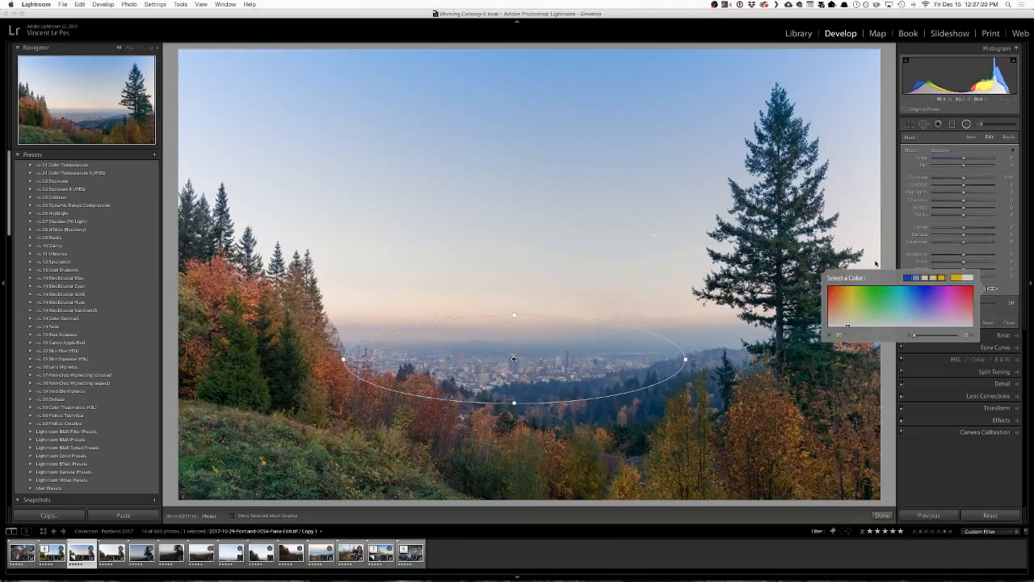
pyautogui.click(903, 245)
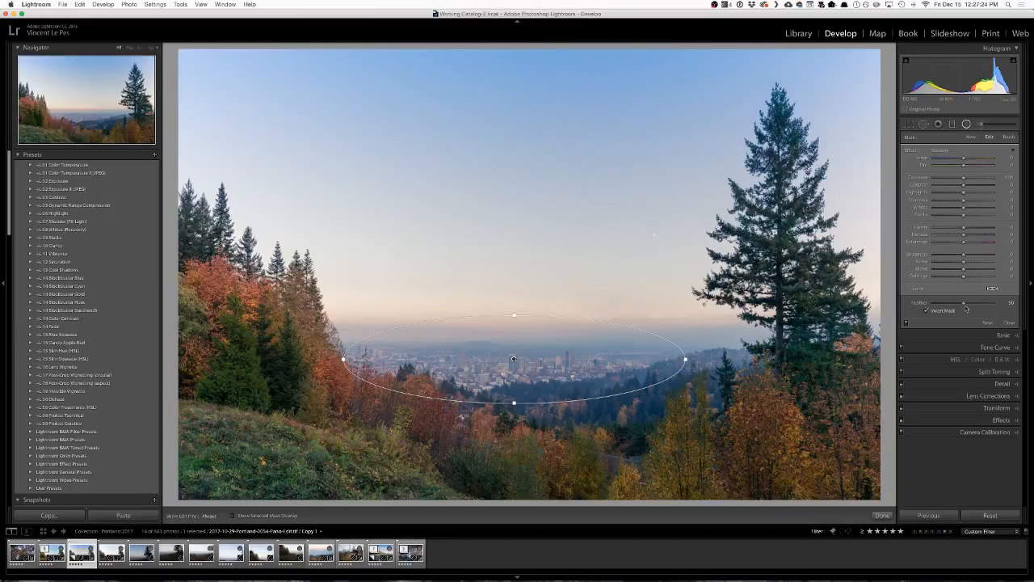
# Set the radial filter's Feather to about 69 and its Clarity to about 41, after trying Clarity at 100.
pyautogui.moveTo(965, 304); pyautogui.dragTo(974, 305)
pyautogui.moveTo(964, 235); pyautogui.dragTo(999, 231)
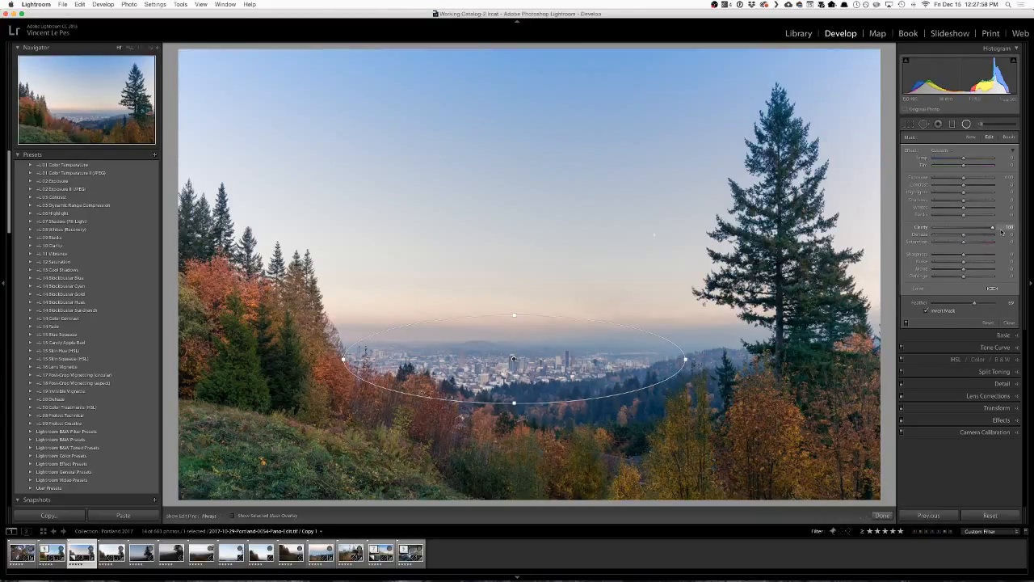
pyautogui.moveTo(1002, 232); pyautogui.dragTo(979, 230)
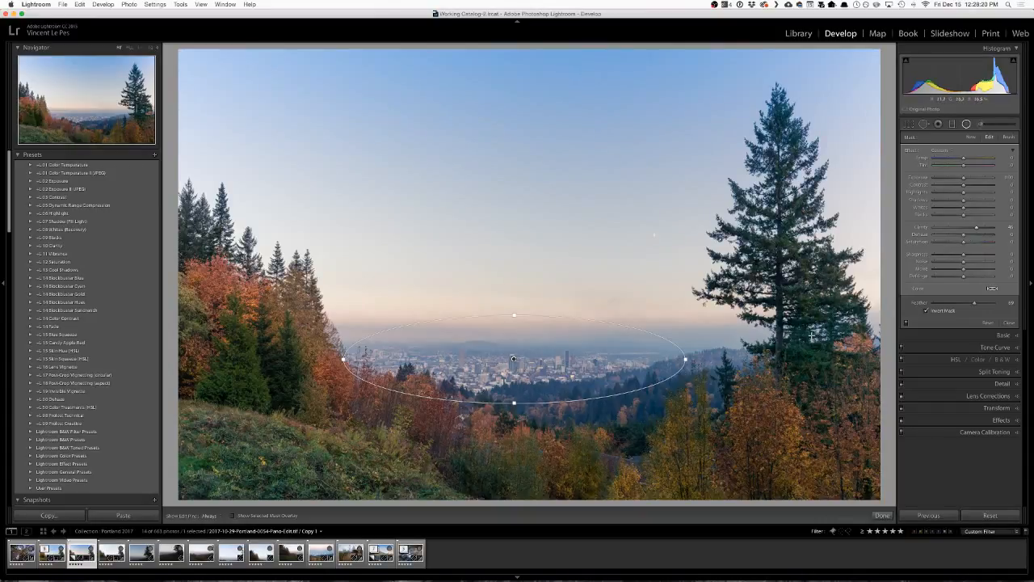
# Try a lower Contrast on the city filter and reset it, and set Clarity to about 36, Shadows to about -4 and Whites to about 34.
pyautogui.moveTo(964, 188); pyautogui.dragTo(940, 186)
pyautogui.doubleClick(941, 185)
pyautogui.moveTo(963, 230)
pyautogui.mouseDown()
pyautogui.moveTo(919, 231)
pyautogui.moveTo(969, 229)
pyautogui.mouseUp()
pyautogui.moveTo(962, 204); pyautogui.dragTo(975, 211)
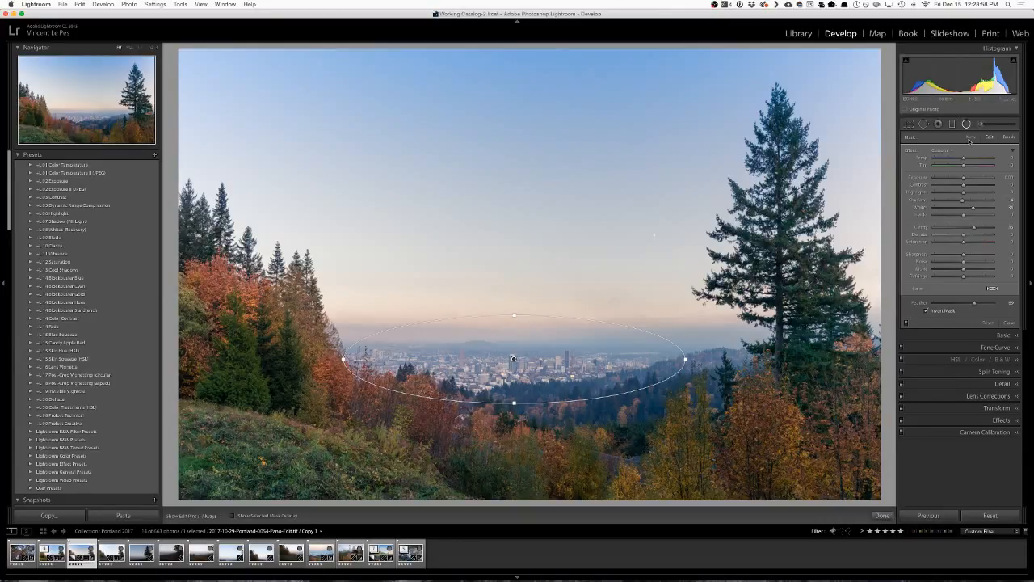
# Close the radial filter settings, expand the Detail settings and enable the Detail adjustments.
pyautogui.click(994, 386)
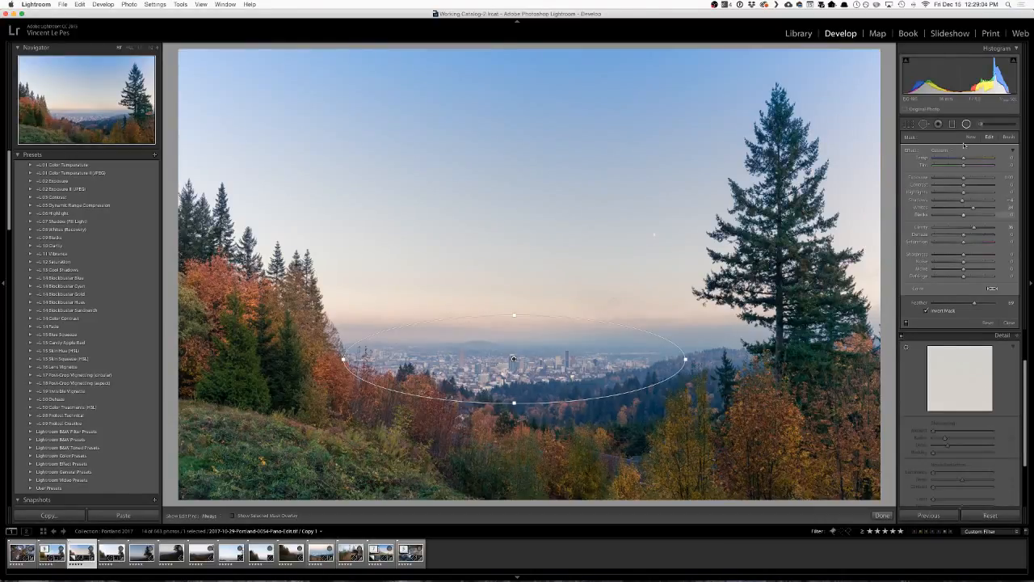
pyautogui.click(1010, 322)
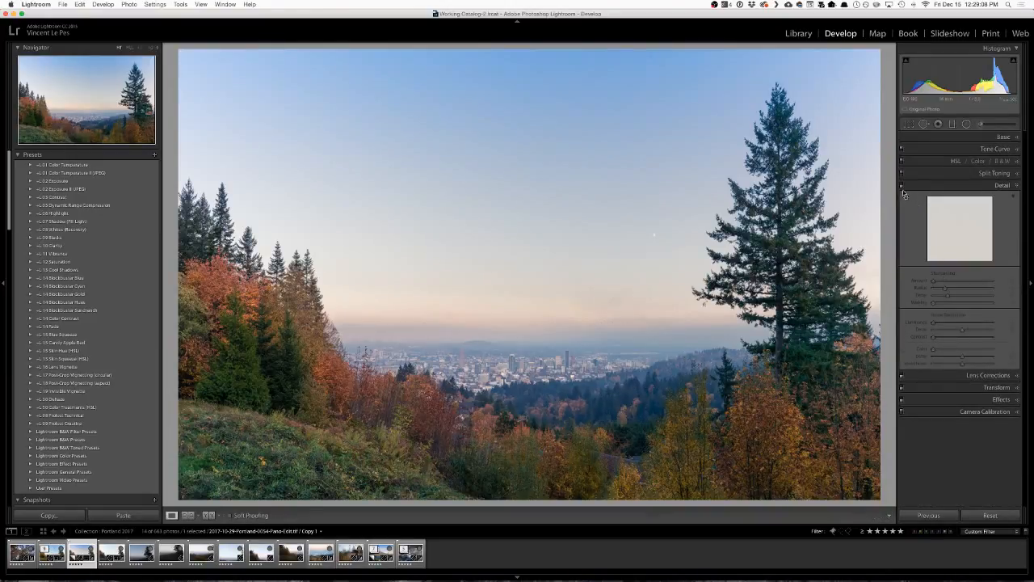
pyautogui.click(902, 189)
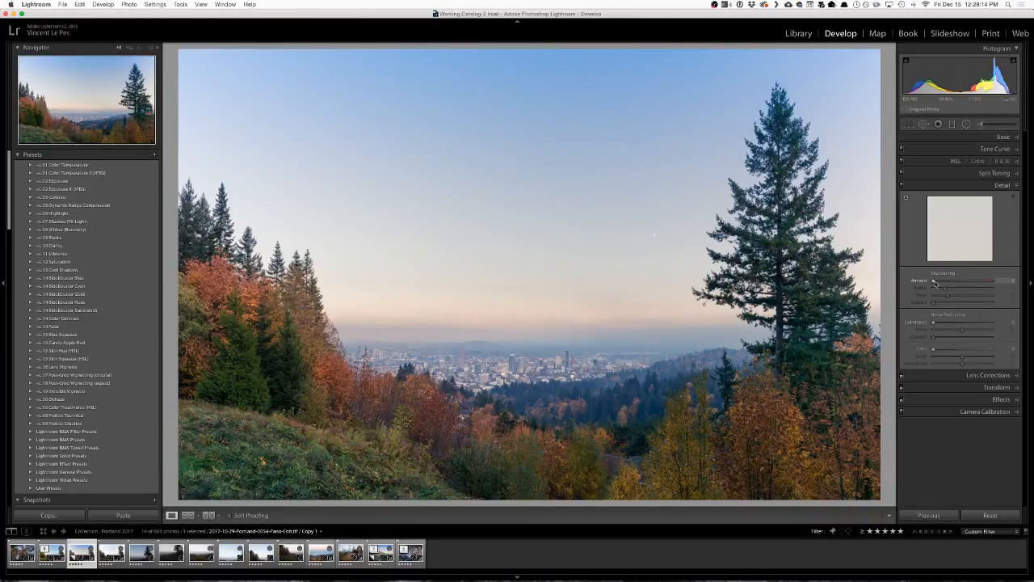
# Raise the sharpening Amount to 150 and examine the trees, foliage and hillside up close.
pyautogui.click(742, 254)
pyautogui.moveTo(742, 253); pyautogui.dragTo(678, 184)
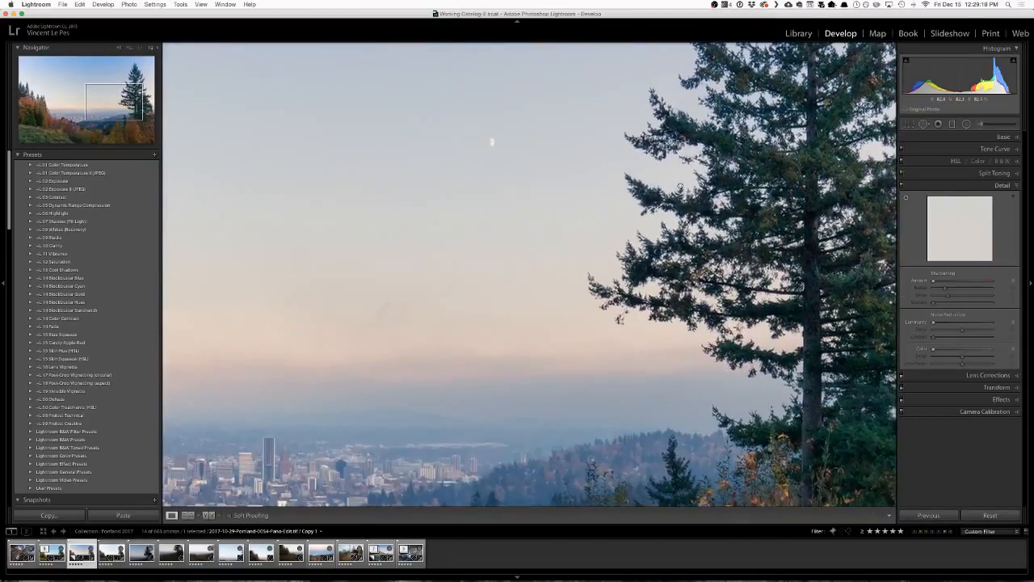
pyautogui.moveTo(709, 316); pyautogui.dragTo(578, 241)
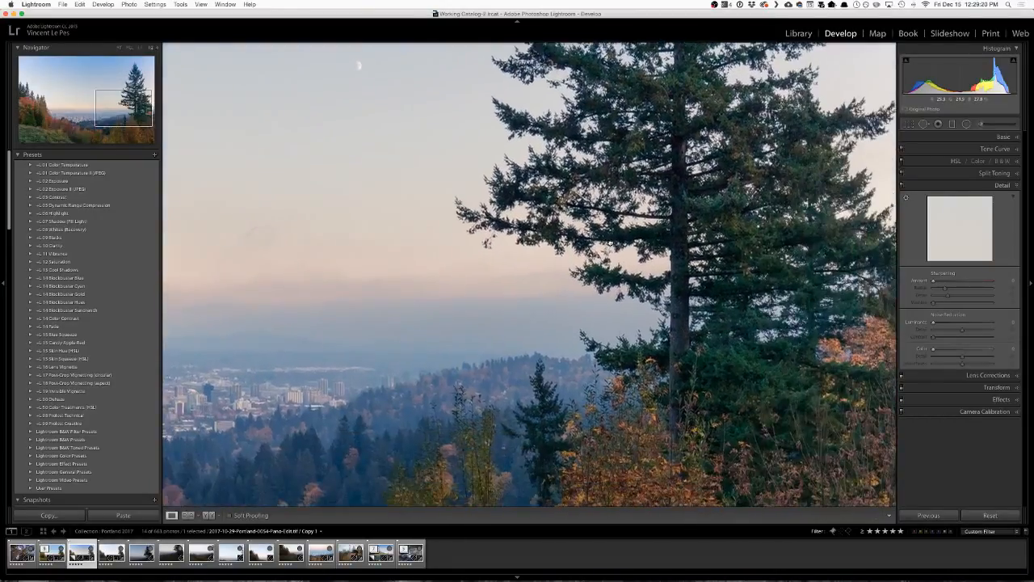
pyautogui.moveTo(637, 428)
pyautogui.mouseDown()
pyautogui.moveTo(612, 379)
pyautogui.moveTo(637, 420)
pyautogui.mouseUp()
pyautogui.click(605, 353)
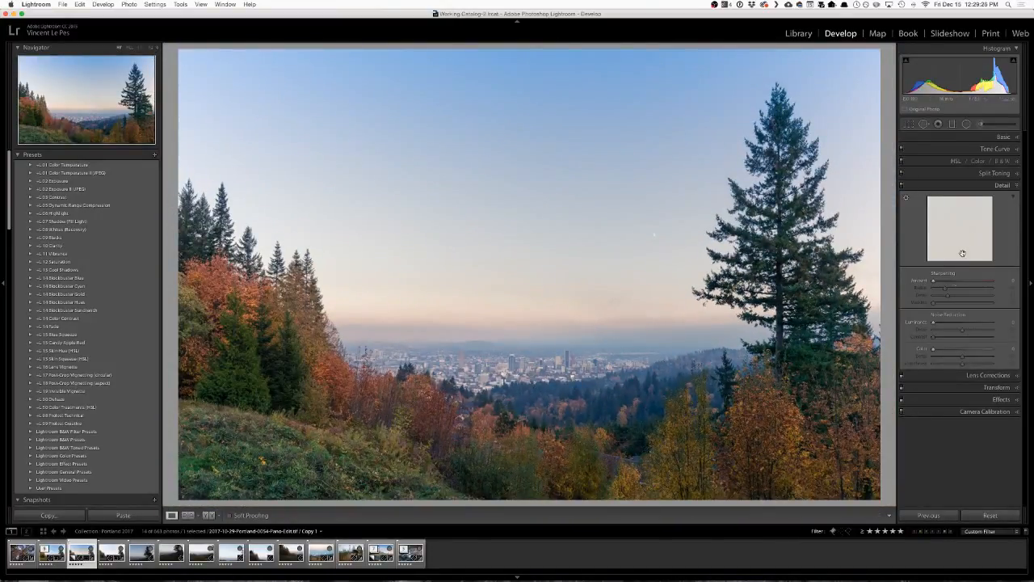
pyautogui.moveTo(952, 283); pyautogui.dragTo(964, 283)
pyautogui.click(681, 429)
pyautogui.moveTo(693, 445); pyautogui.dragTo(574, 264)
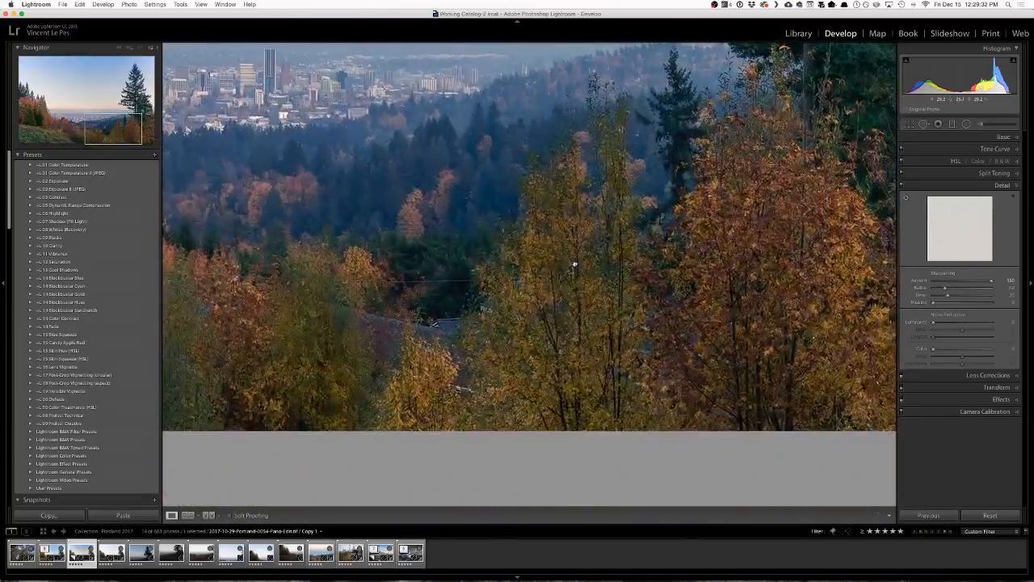
pyautogui.click(542, 280)
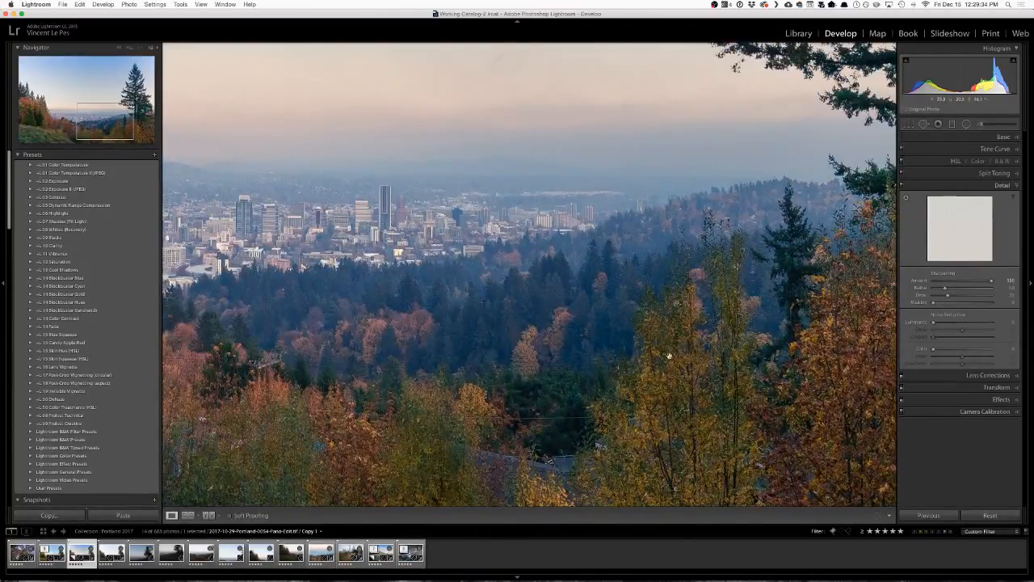
pyautogui.click(663, 358)
pyautogui.moveTo(730, 217); pyautogui.dragTo(604, 300)
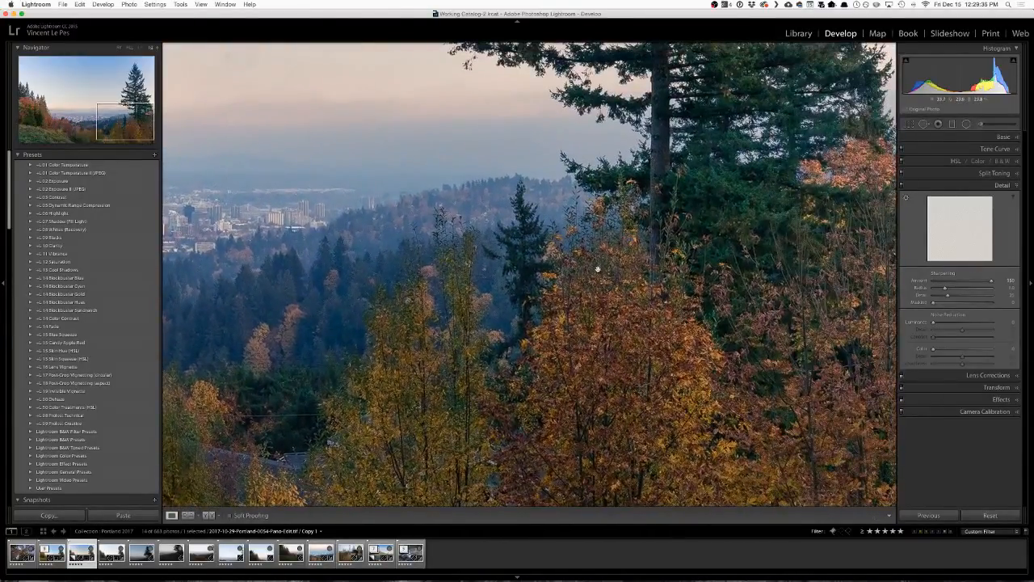
pyautogui.click(600, 270)
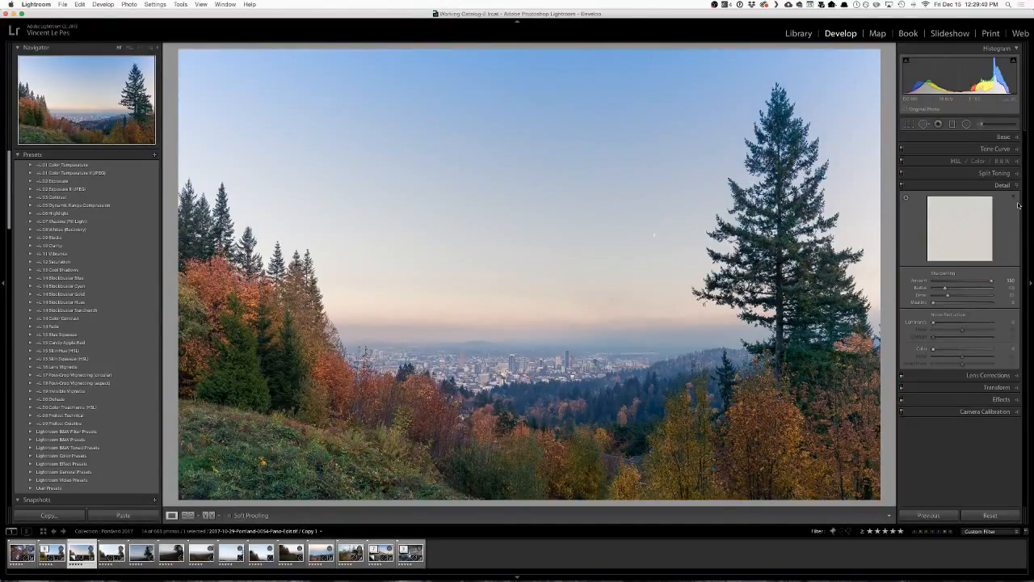
# Lower the sharpening Amount to about 1.
pyautogui.moveTo(992, 281); pyautogui.dragTo(941, 286)
pyautogui.press('alt')
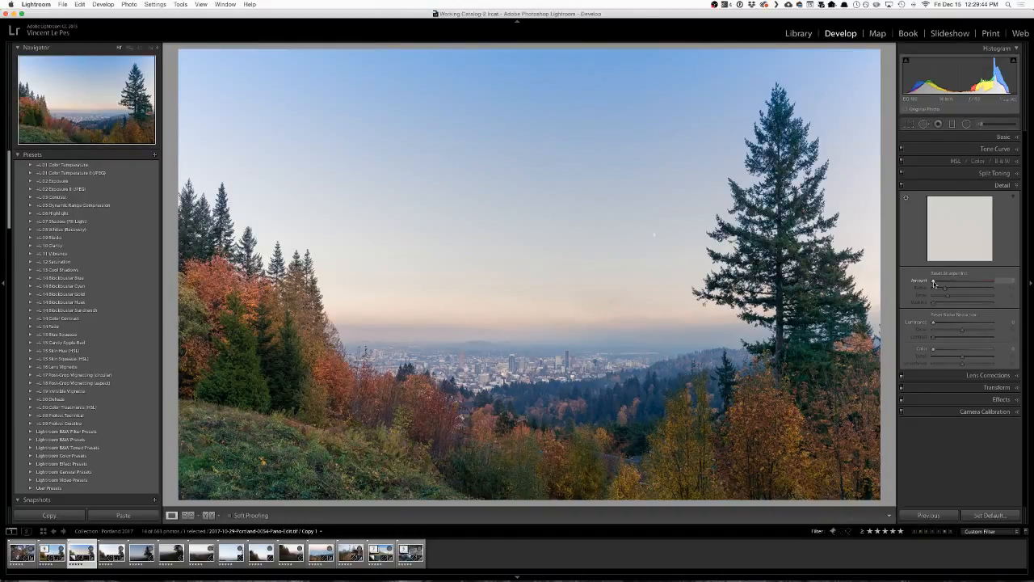
pyautogui.moveTo(934, 281)
pyautogui.mouseDown()
pyautogui.moveTo(994, 281)
pyautogui.moveTo(934, 282)
pyautogui.mouseUp()
pyautogui.press('alt')
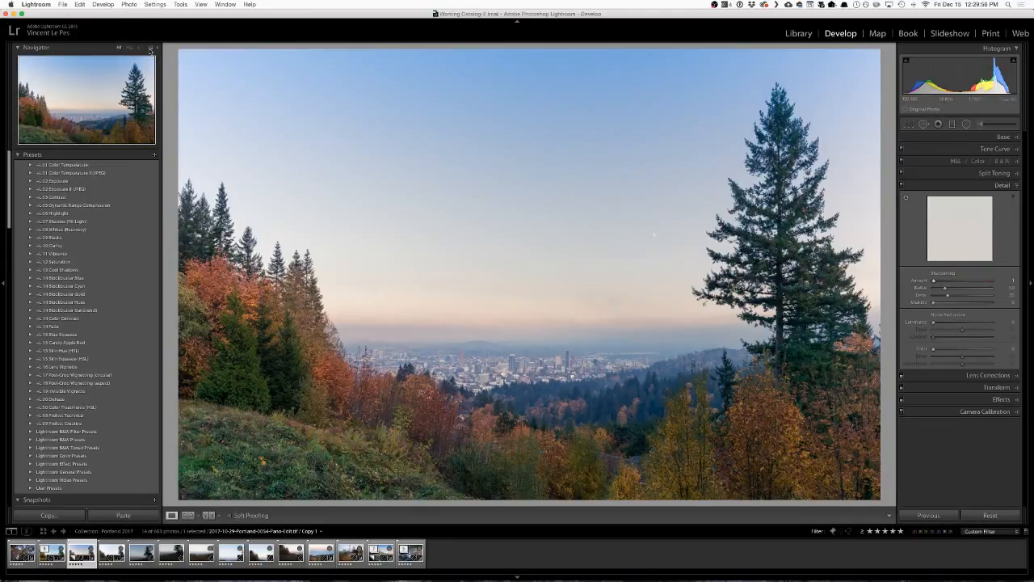
# Compare reduced magnifications of the whole photo and set the sharpening Amount to about 79.
pyautogui.click(151, 48)
pyautogui.click(130, 52)
pyautogui.click(665, 450)
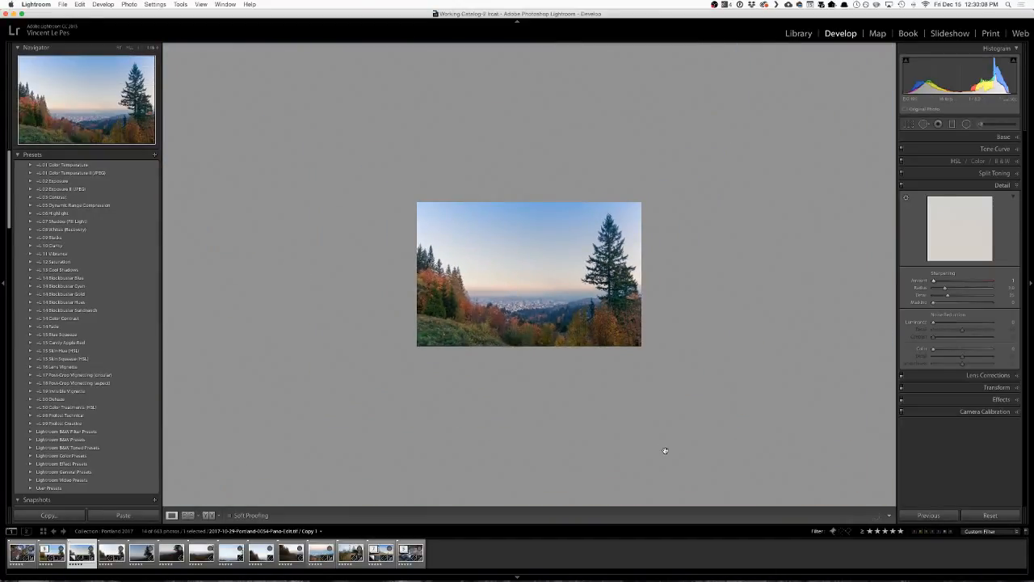
pyautogui.click(665, 451)
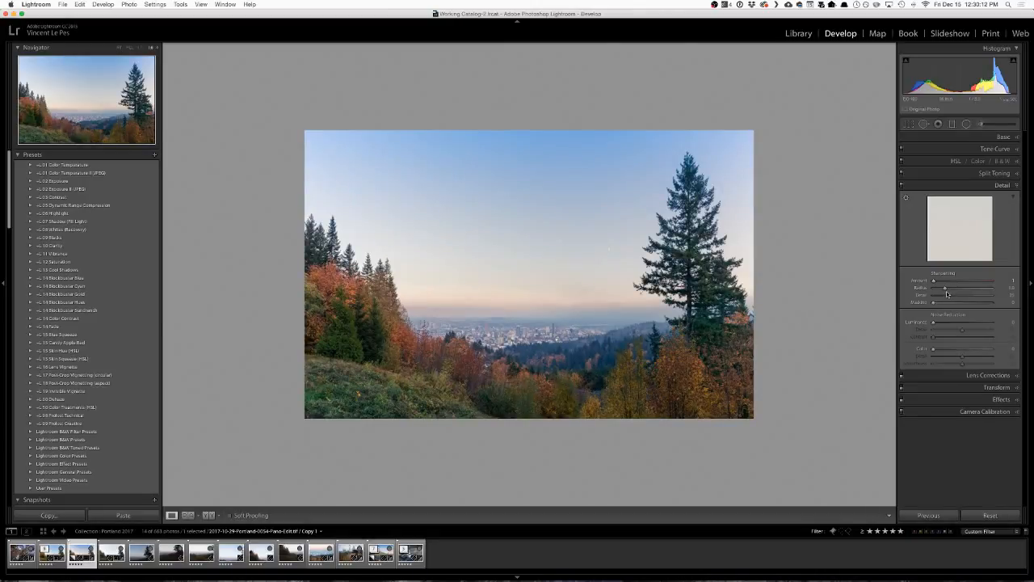
pyautogui.press('alt')
pyautogui.moveTo(934, 281); pyautogui.dragTo(964, 286)
# Examine the sharpening across the skyline and autumn trees at fill view, 1:1 and higher magnification.
pyautogui.click(533, 335)
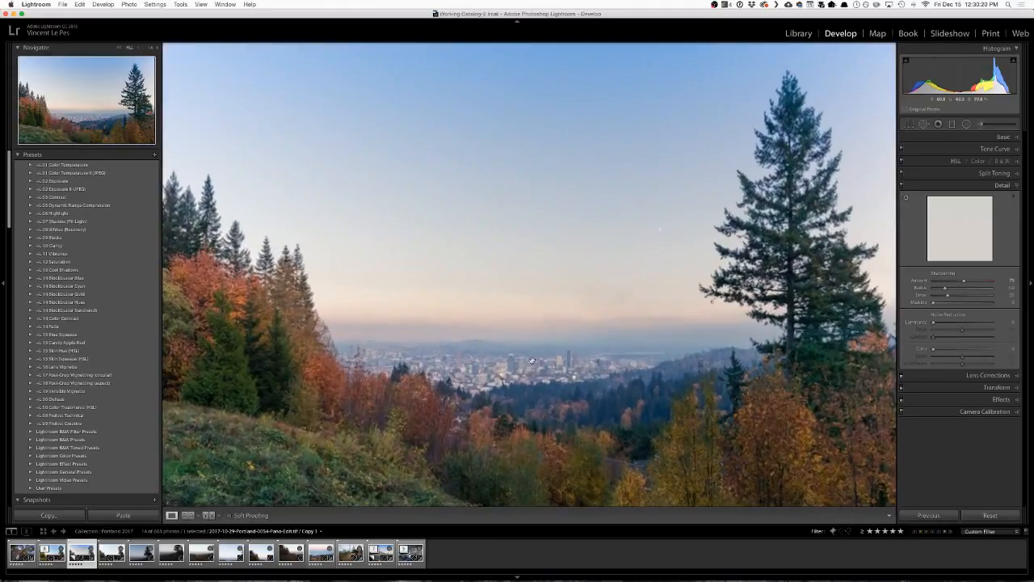
pyautogui.click(532, 377)
pyautogui.click(533, 377)
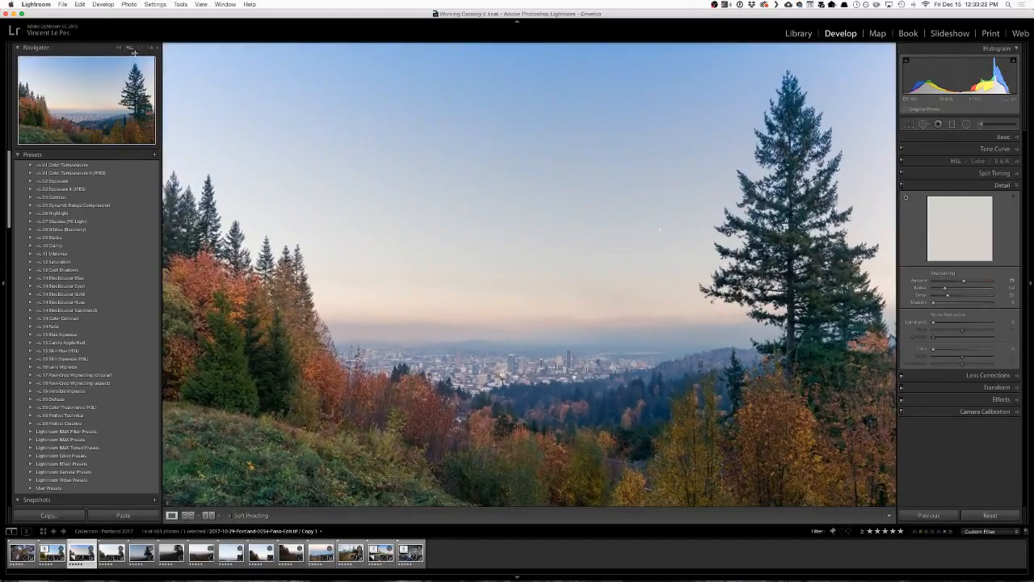
pyautogui.click(141, 48)
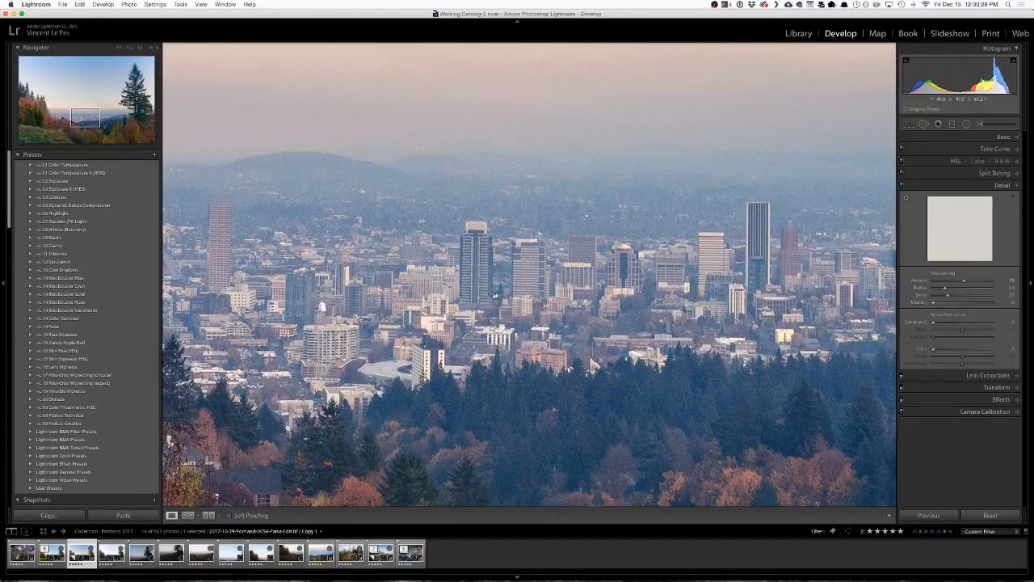
pyautogui.moveTo(496, 296); pyautogui.dragTo(745, 298)
pyautogui.moveTo(453, 330); pyautogui.dragTo(517, 229)
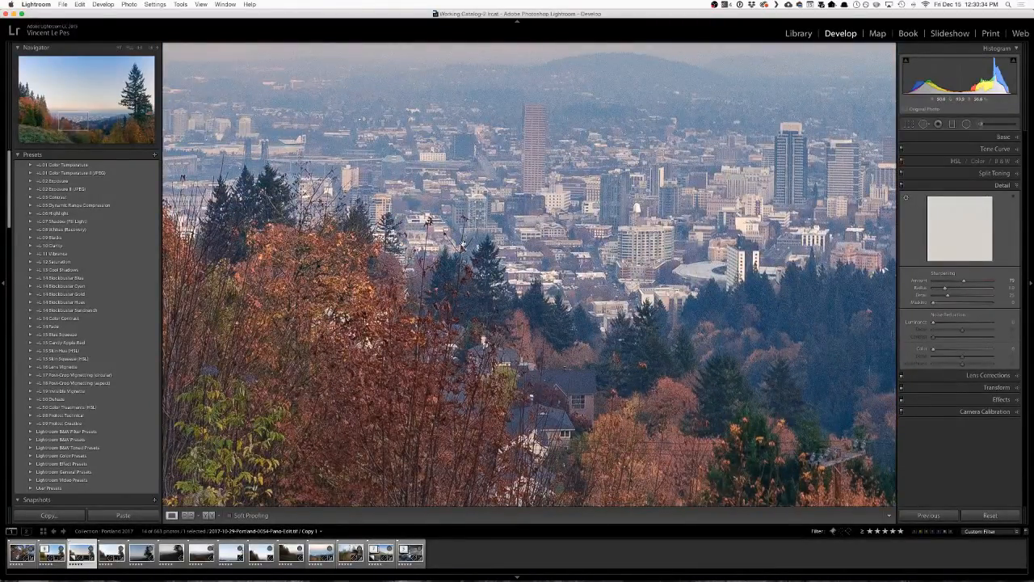
pyautogui.press('super+alt+equal')
pyautogui.press('super+alt+equal')
pyautogui.press('super+alt+equal')
pyautogui.press('super+alt+equal')
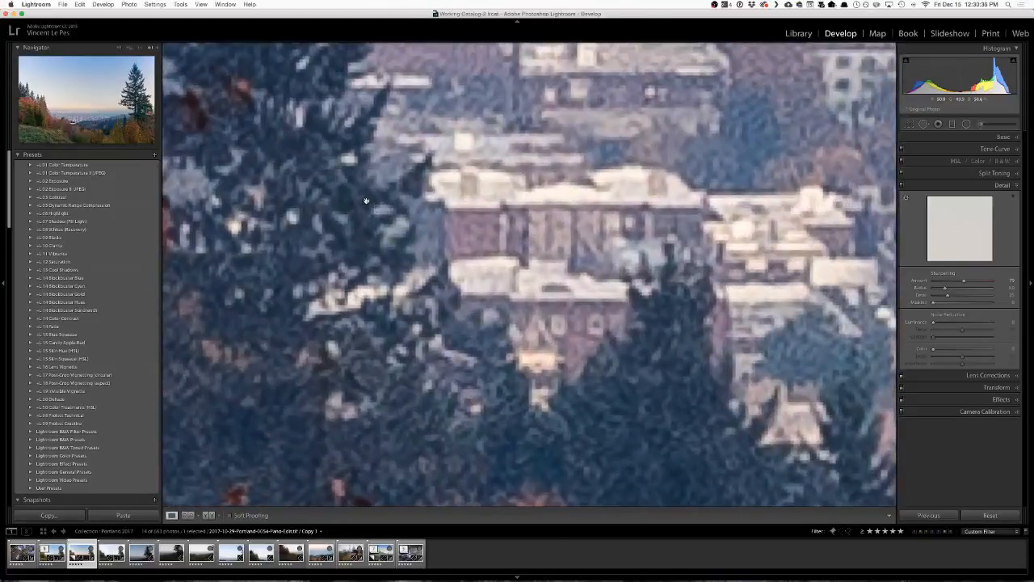
# Examine the sharpening on the downtown buildings, branches and skyline at several magnifications and in the whole-photo view.
pyautogui.press('super+alt+minus')
pyautogui.press('super+alt+minus')
pyautogui.moveTo(363, 194); pyautogui.dragTo(570, 374)
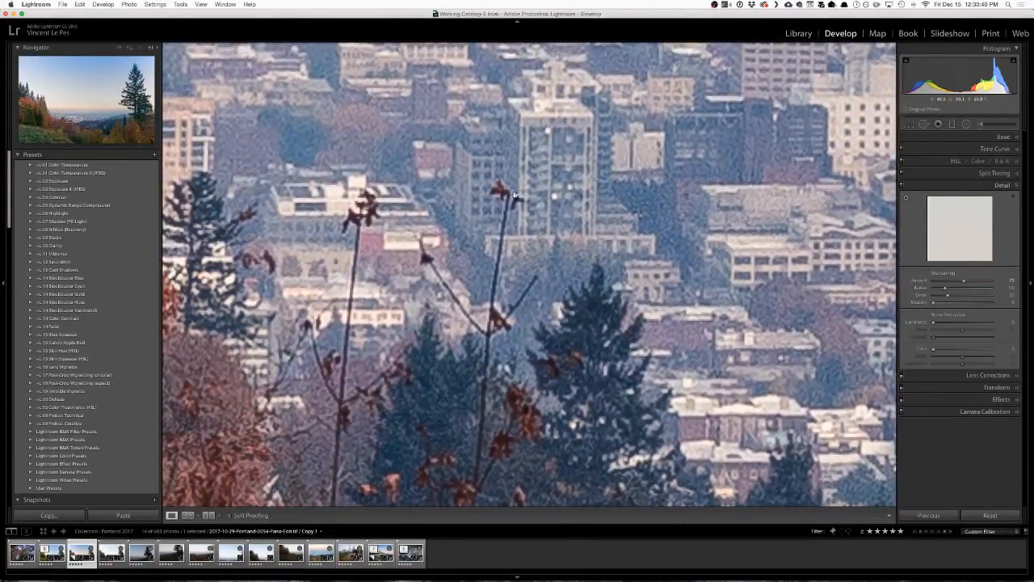
pyautogui.press('super+alt+equal')
pyautogui.press('super+alt+equal')
pyautogui.press('super+alt+equal')
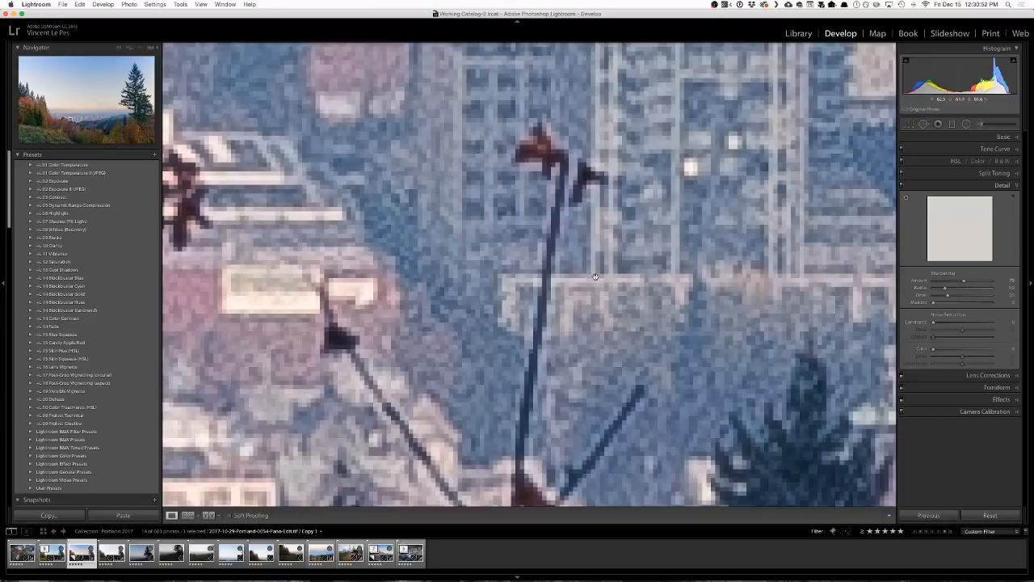
pyautogui.moveTo(597, 280); pyautogui.dragTo(596, 259)
pyautogui.click(141, 50)
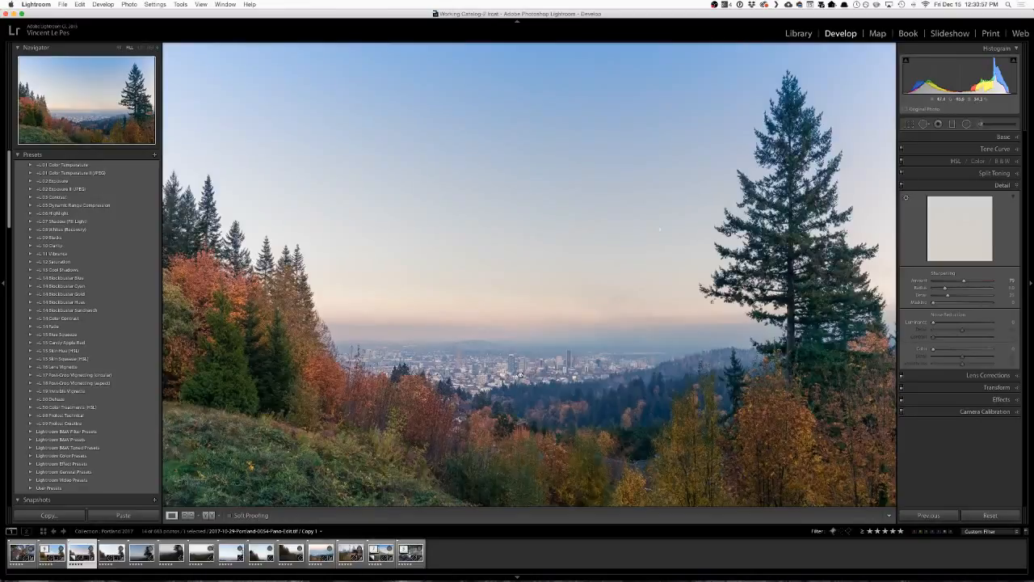
pyautogui.click(519, 375)
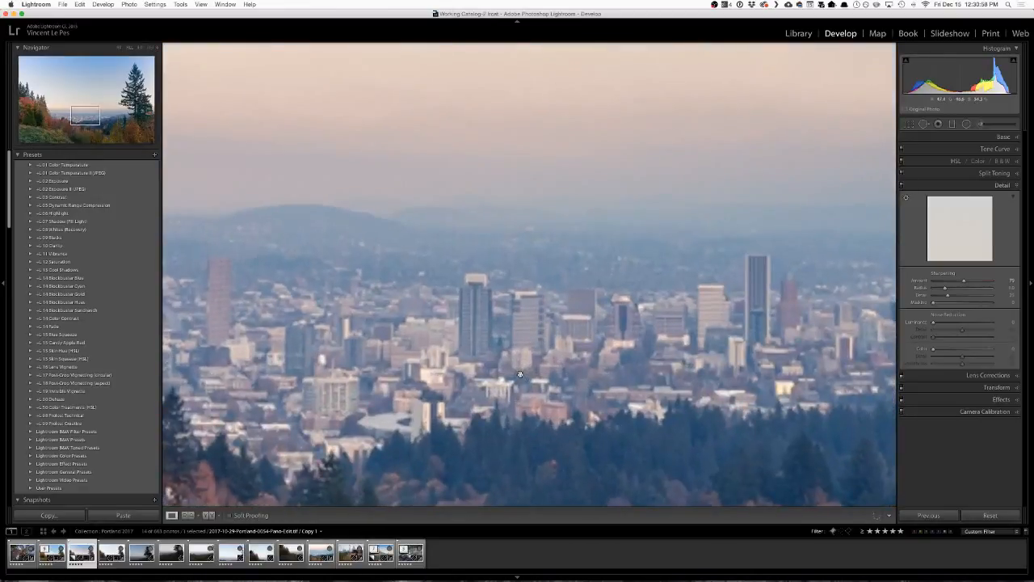
pyautogui.click(519, 376)
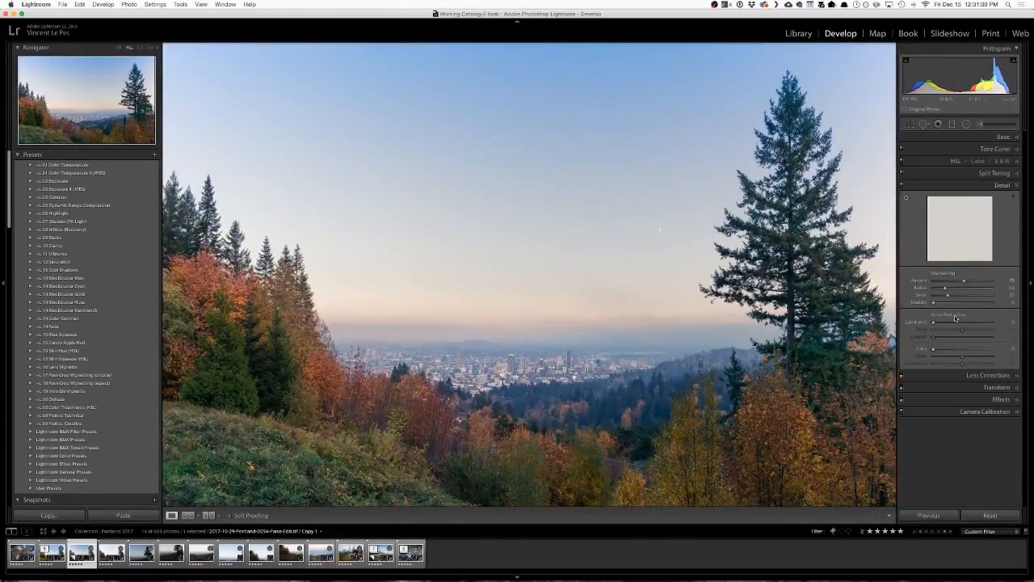
# Try a sharpening Radius of about 2.8 with the Amount at 150 and inspect the large conifer up close.
pyautogui.press('alt')
pyautogui.moveTo(946, 289); pyautogui.dragTo(985, 290)
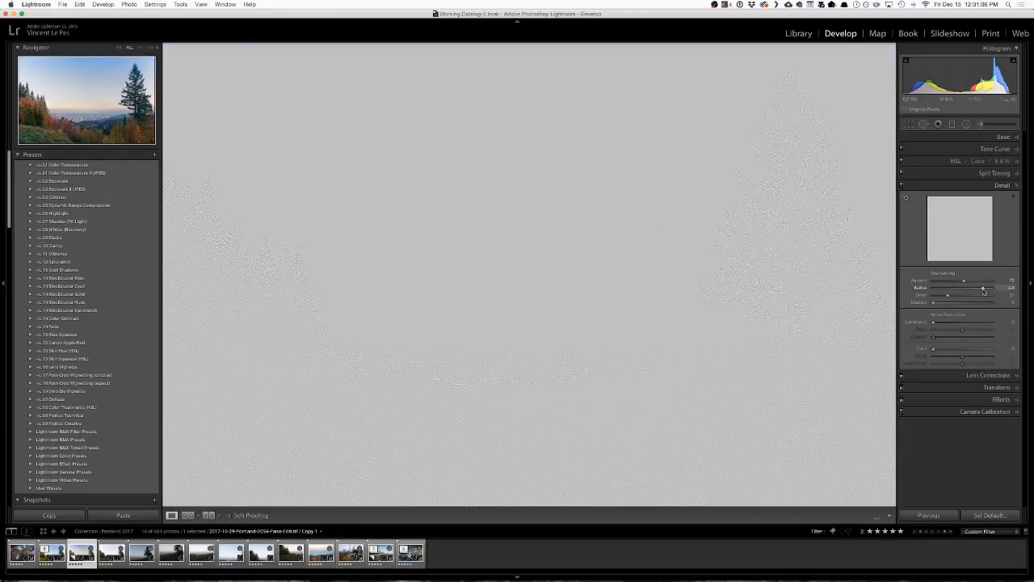
pyautogui.moveTo(860, 284); pyautogui.dragTo(995, 282)
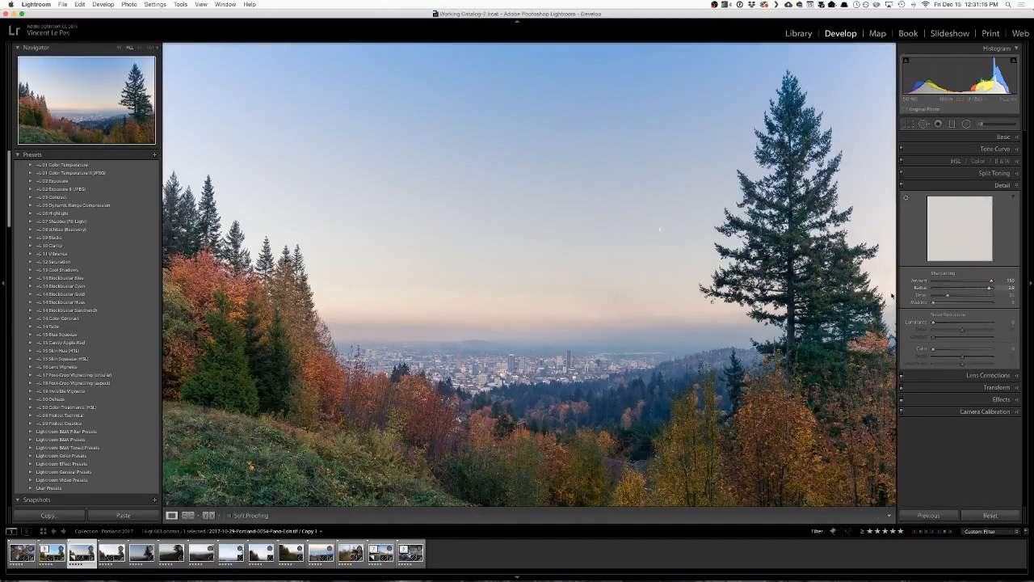
pyautogui.click(729, 304)
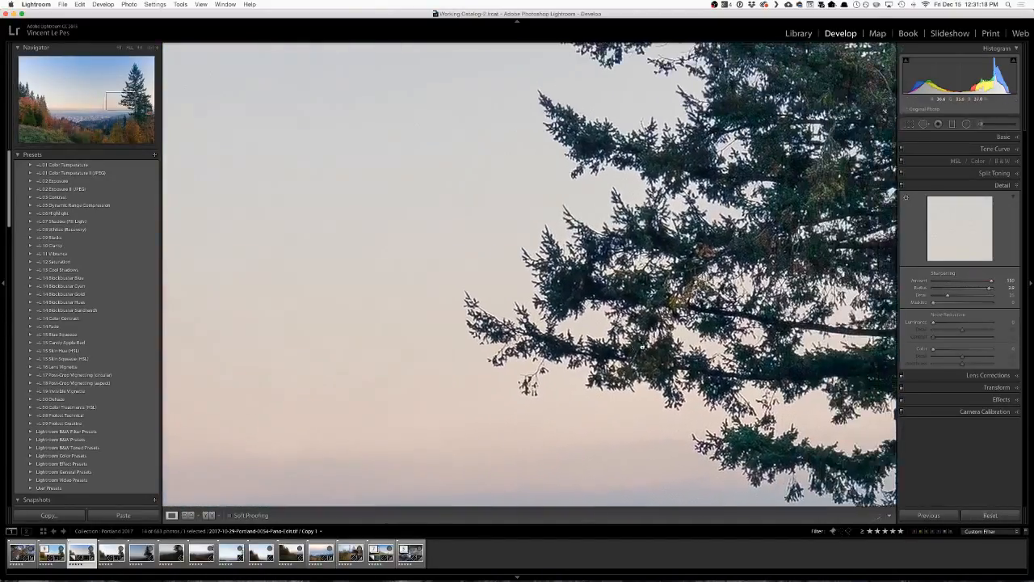
pyautogui.moveTo(642, 348); pyautogui.dragTo(402, 351)
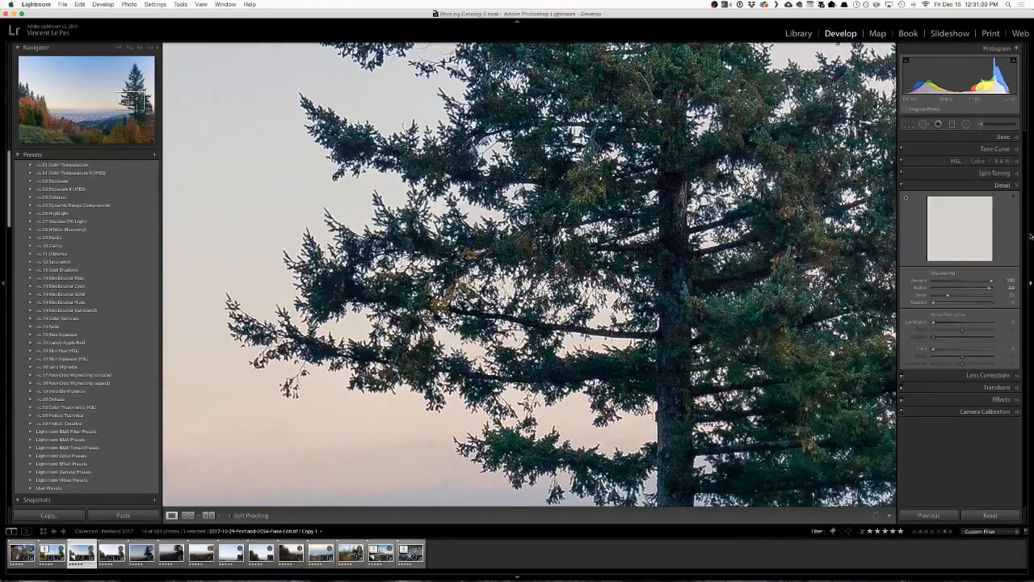
# Compare the sharpening Radius at its minimum and at 3.0 on the conifer using the edge preview, and set it to about 0.6.
pyautogui.moveTo(990, 289); pyautogui.dragTo(927, 291)
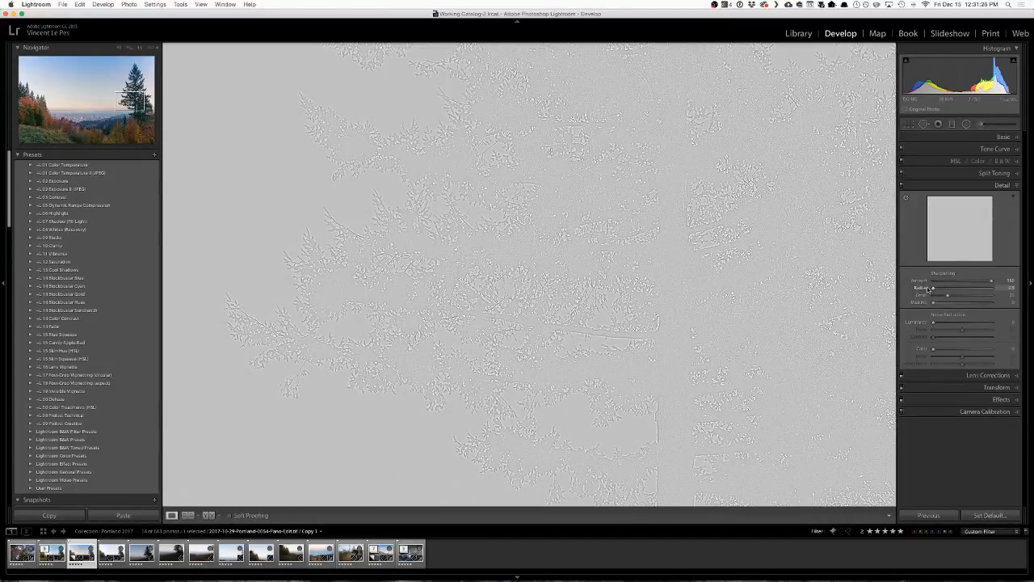
pyautogui.moveTo(933, 289); pyautogui.dragTo(988, 290)
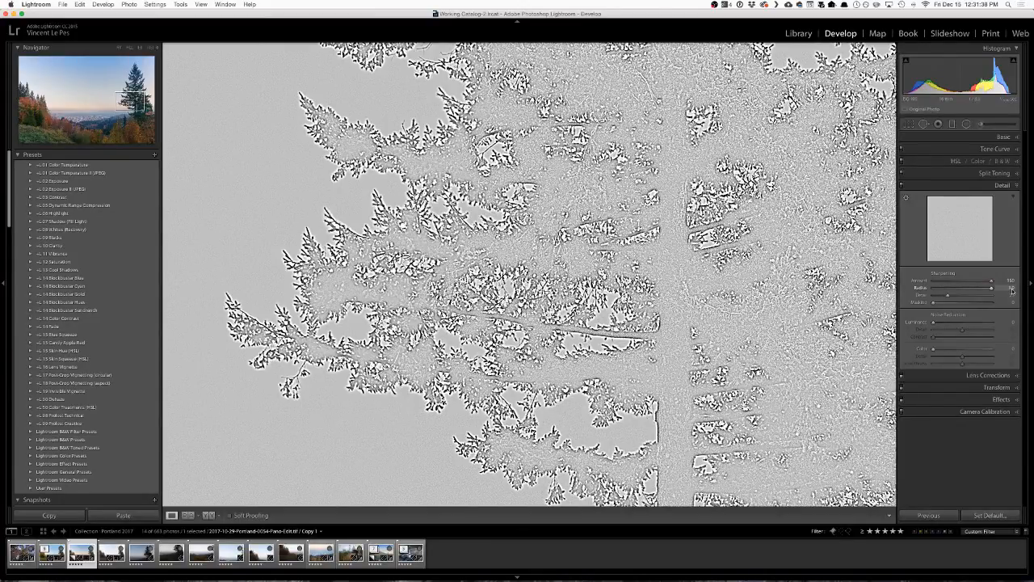
pyautogui.moveTo(1013, 291); pyautogui.dragTo(1013, 291)
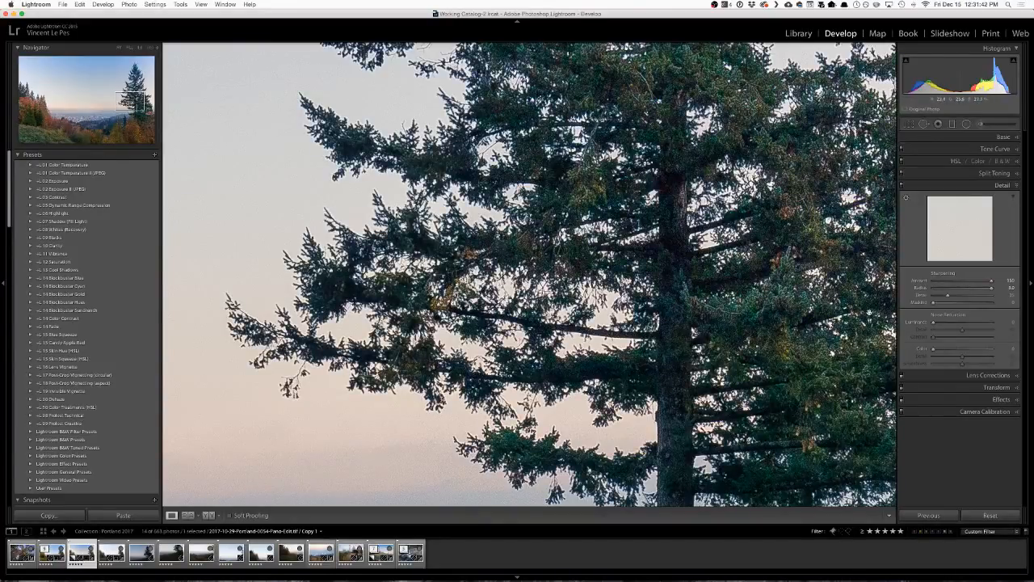
pyautogui.press('alt')
pyautogui.moveTo(992, 290); pyautogui.dragTo(927, 290)
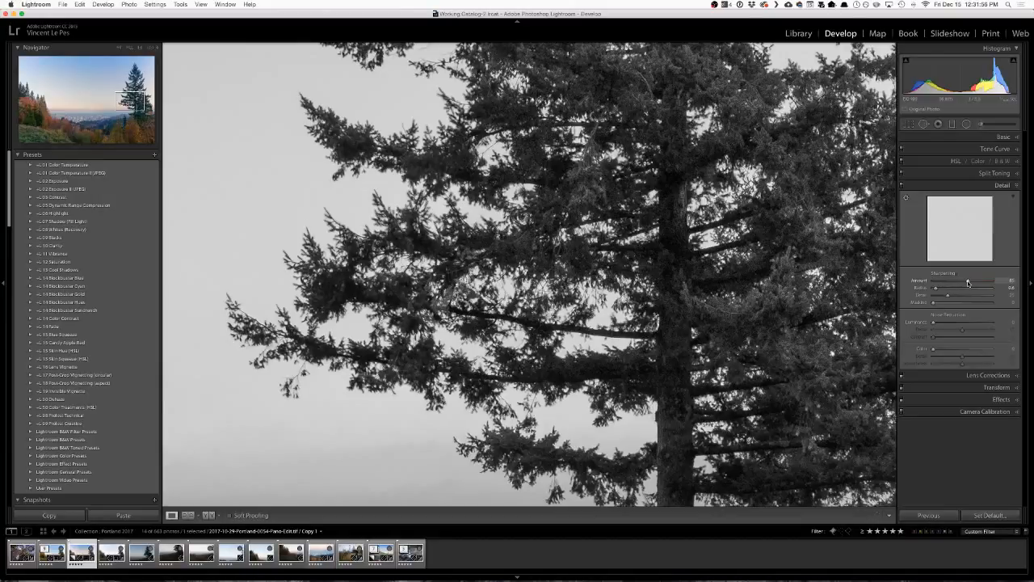
# Lower the sharpening Amount to about 20 and preview the Detail setting at 100 and at 0.
pyautogui.moveTo(968, 282); pyautogui.dragTo(1002, 300)
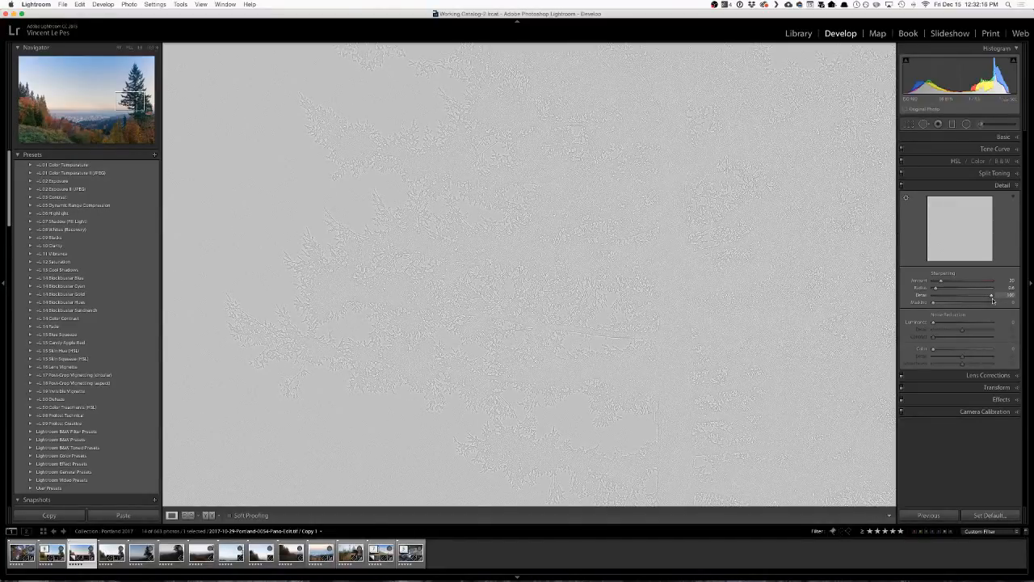
pyautogui.moveTo(993, 300)
pyautogui.mouseDown()
pyautogui.moveTo(962, 299)
pyautogui.moveTo(1008, 299)
pyautogui.mouseUp()
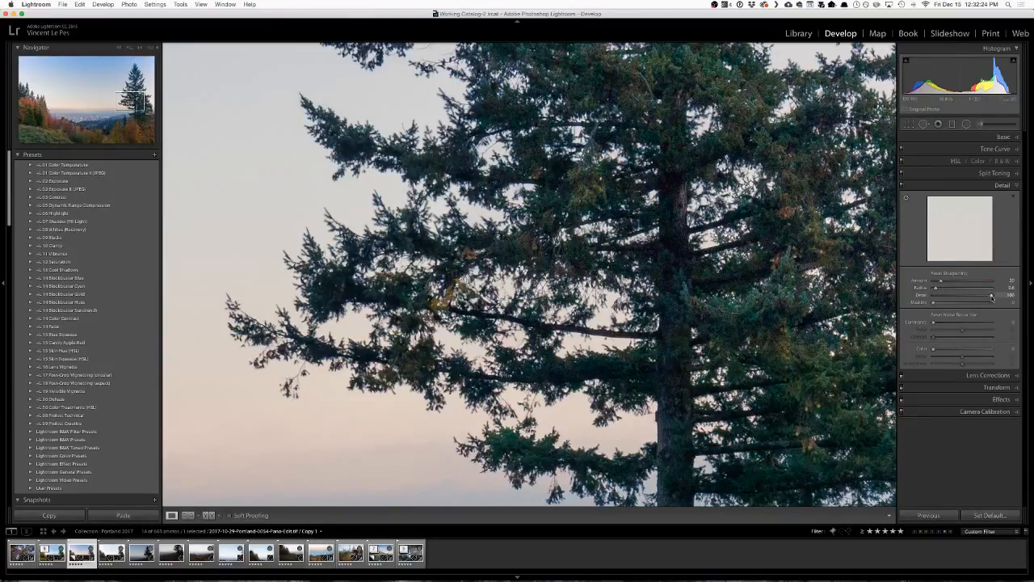
pyautogui.moveTo(992, 297); pyautogui.dragTo(923, 299)
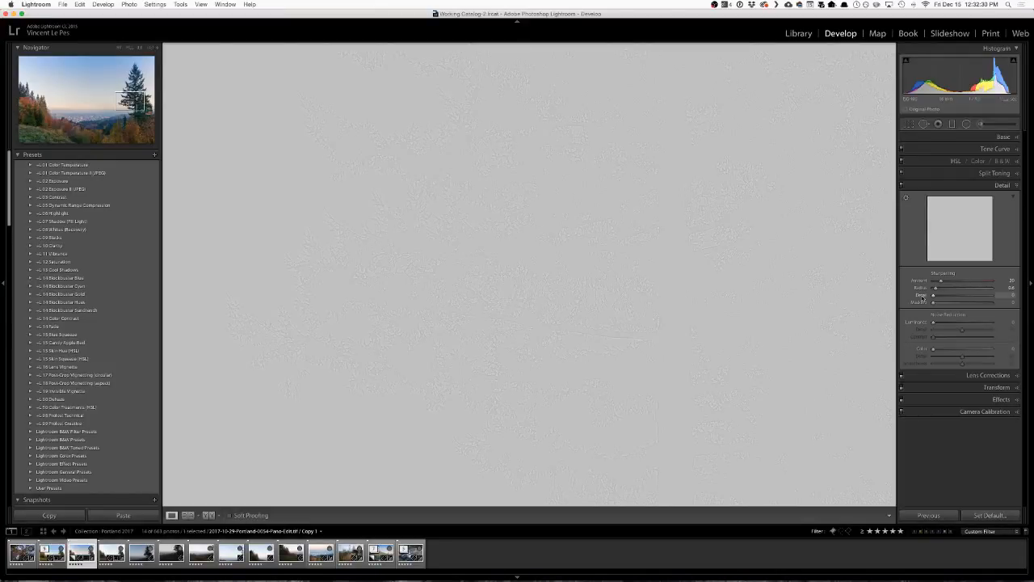
# Set the sharpening Detail to about 8 and the Amount to about 13, and return to the whole photo.
pyautogui.moveTo(923, 297); pyautogui.dragTo(965, 298)
pyautogui.moveTo(1010, 296); pyautogui.dragTo(946, 296)
pyautogui.moveTo(940, 294); pyautogui.dragTo(939, 293)
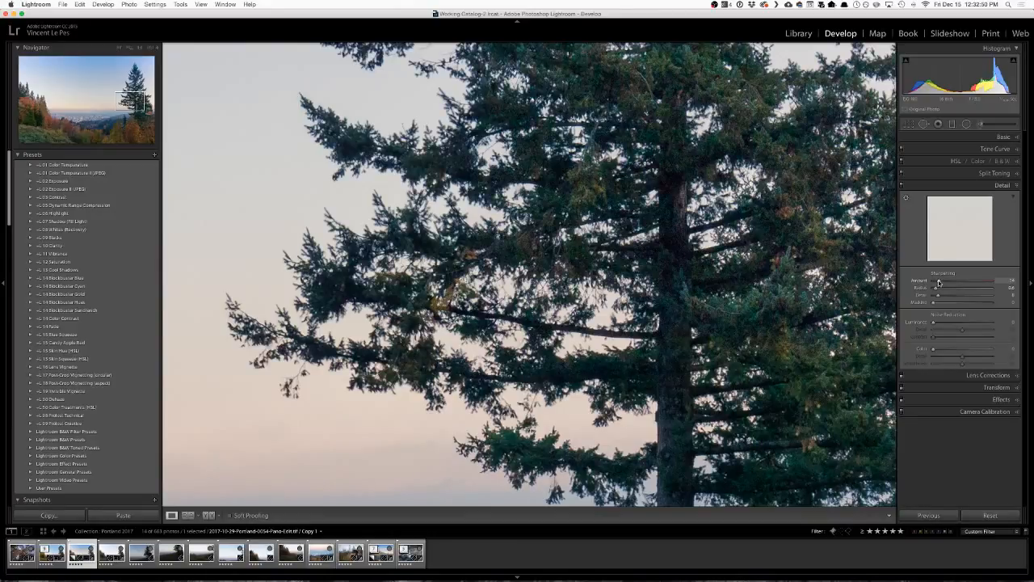
pyautogui.moveTo(940, 282); pyautogui.dragTo(942, 281)
pyautogui.click(834, 285)
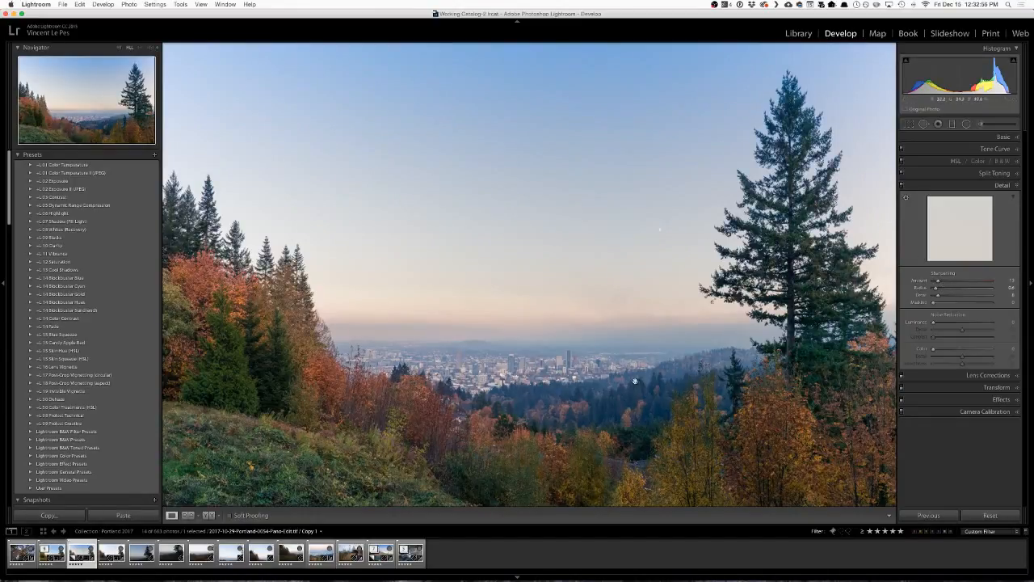
# Compare the photo with the Detail adjustments off and on, and inspect the sharpening on the large conifer up close.
pyautogui.click(903, 186)
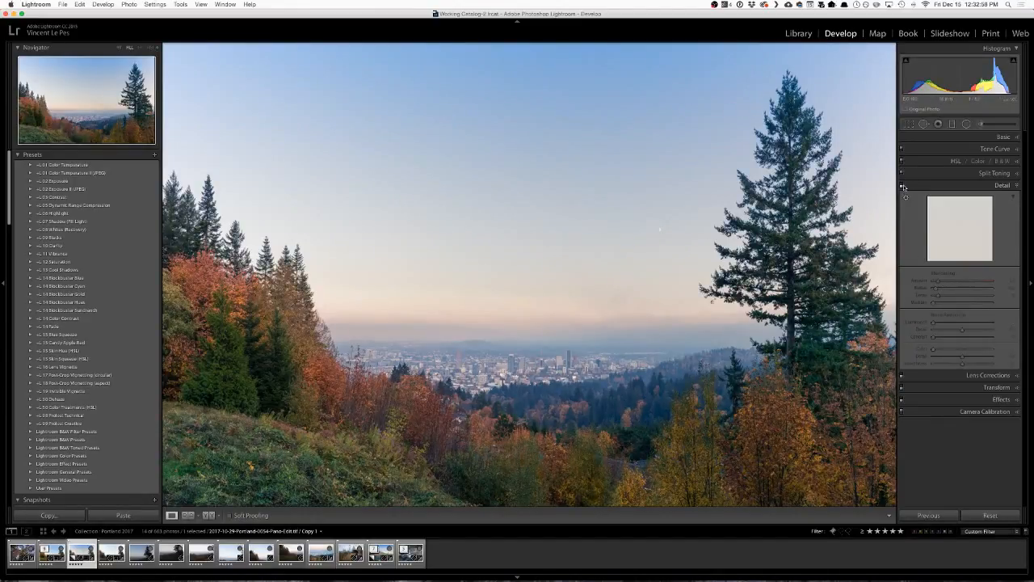
pyautogui.click(903, 186)
pyautogui.click(903, 186)
pyautogui.click(903, 186)
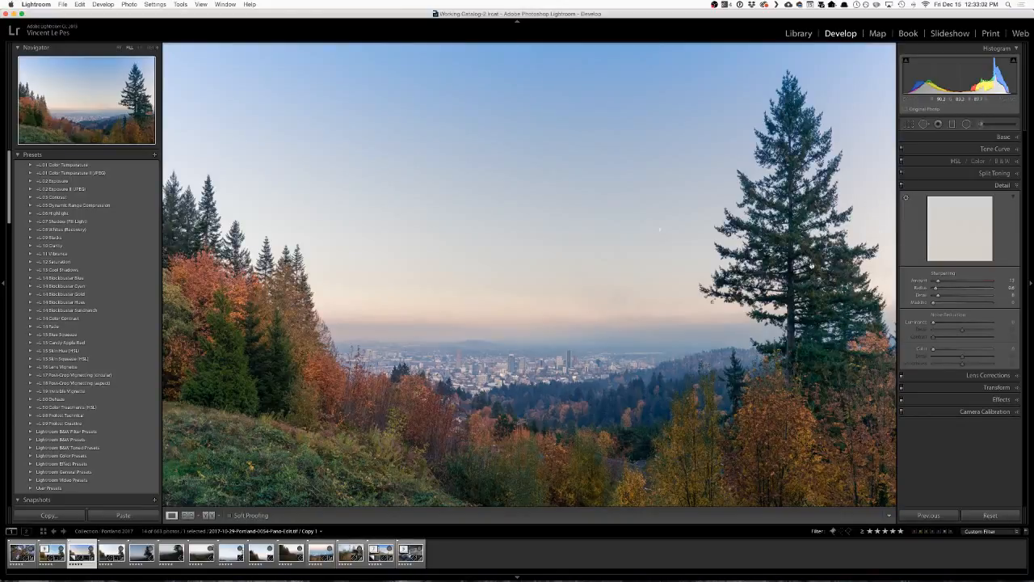
pyautogui.click(748, 278)
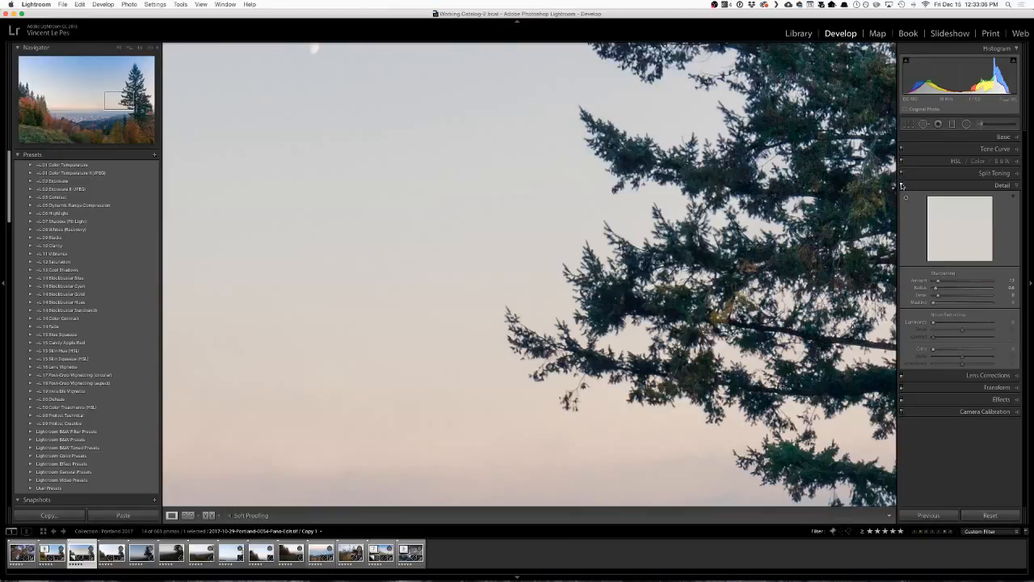
pyautogui.moveTo(855, 194); pyautogui.dragTo(741, 187)
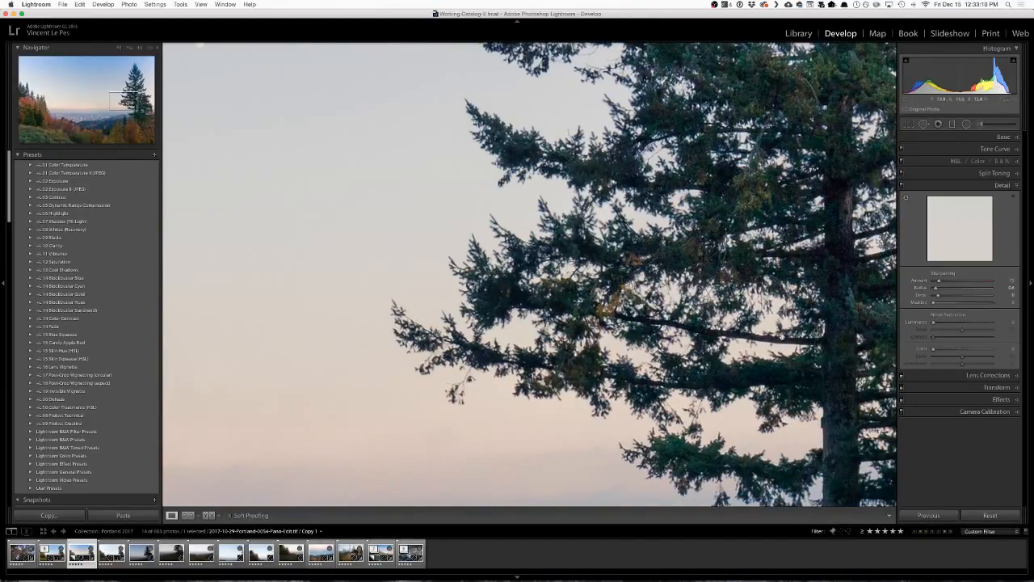
pyautogui.moveTo(780, 321); pyautogui.dragTo(611, 361)
# Set the sharpening Masking to about 30 using the mask preview to exclude the sky, and close the Detail settings.
pyautogui.press('alt')
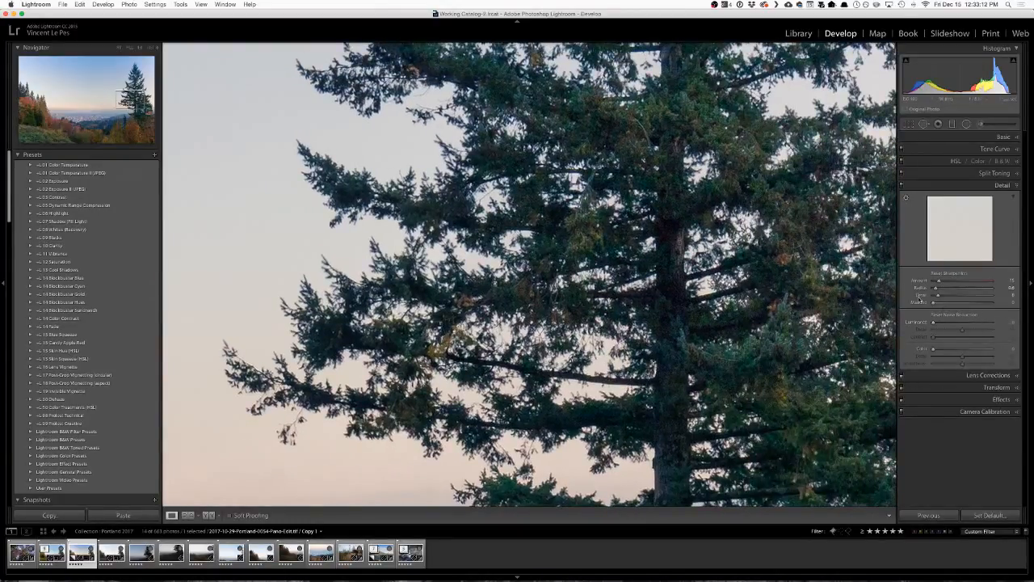
pyautogui.moveTo(934, 304)
pyautogui.mouseDown()
pyautogui.moveTo(991, 305)
pyautogui.moveTo(923, 307)
pyautogui.moveTo(939, 304)
pyautogui.mouseUp()
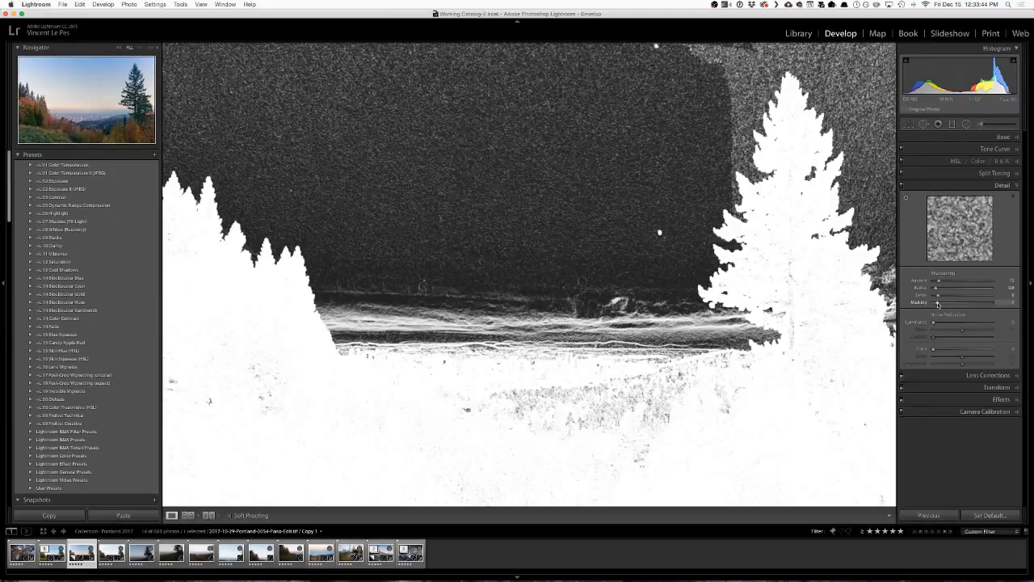
pyautogui.moveTo(939, 304); pyautogui.dragTo(950, 304)
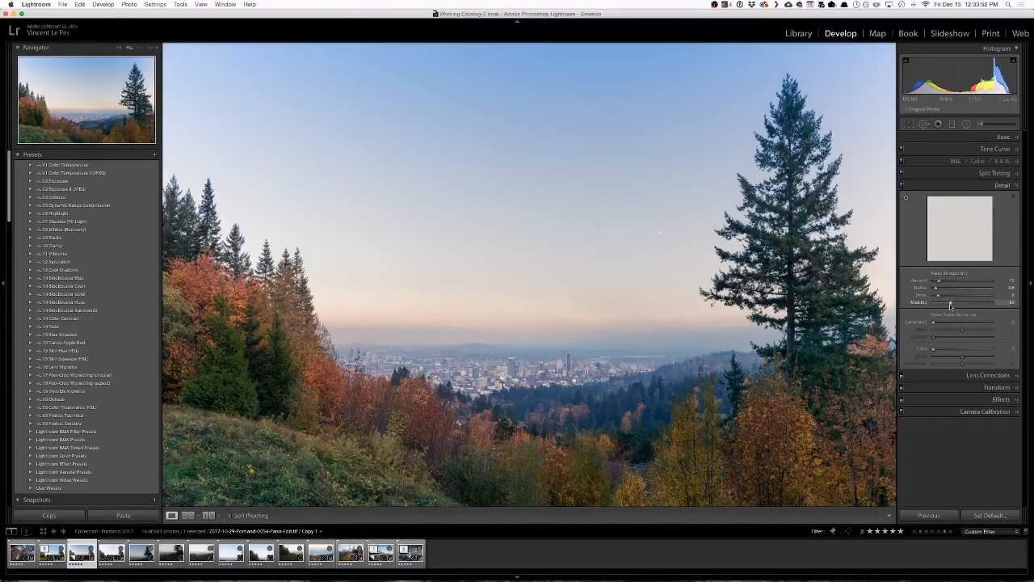
pyautogui.click(999, 186)
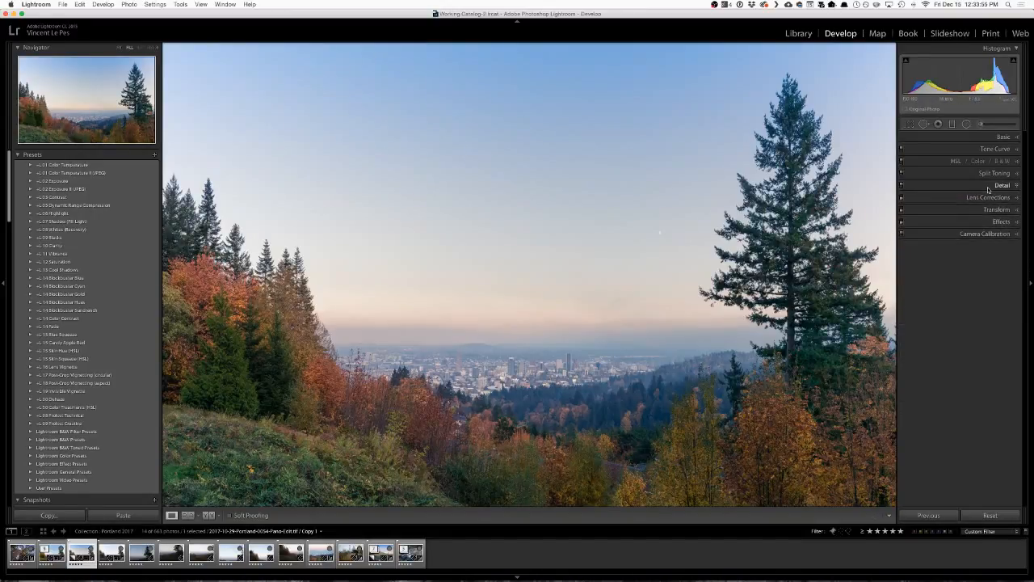
# Turn on Visualize Spots with a higher threshold, heal the small spot near the sky's upper edge, and finish Spot Removal.
pyautogui.click(925, 125)
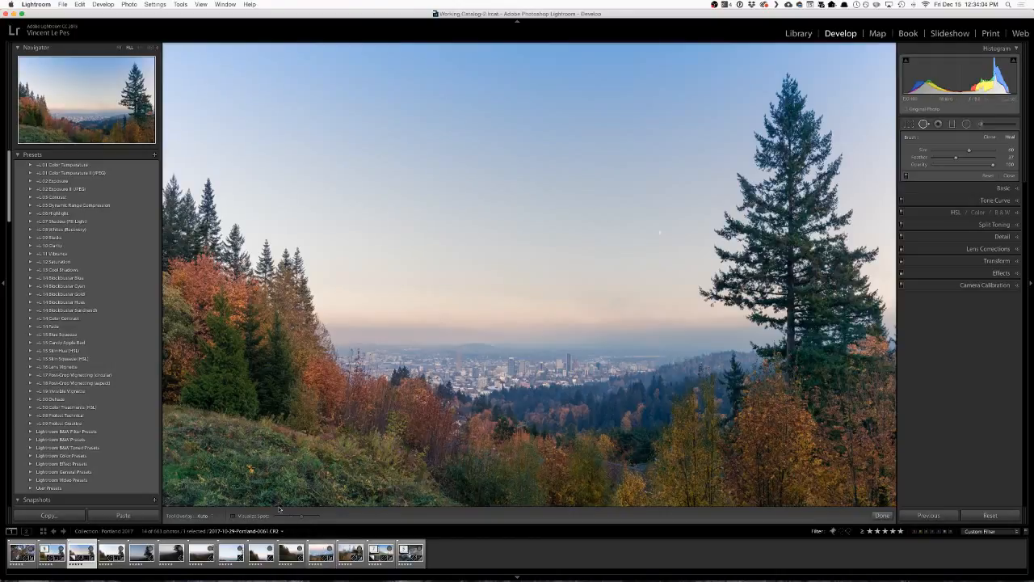
pyautogui.click(233, 516)
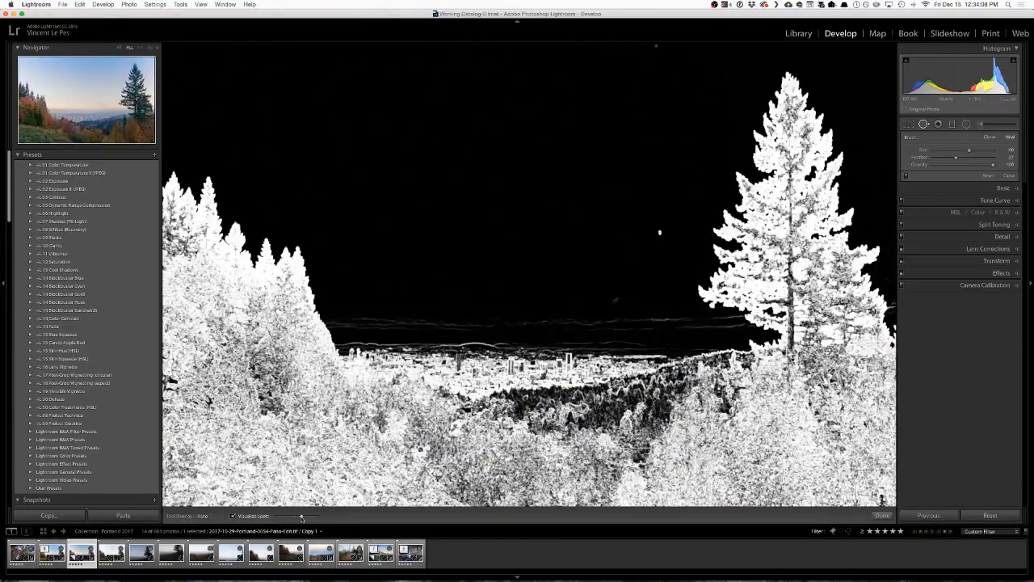
pyautogui.moveTo(300, 517); pyautogui.dragTo(309, 519)
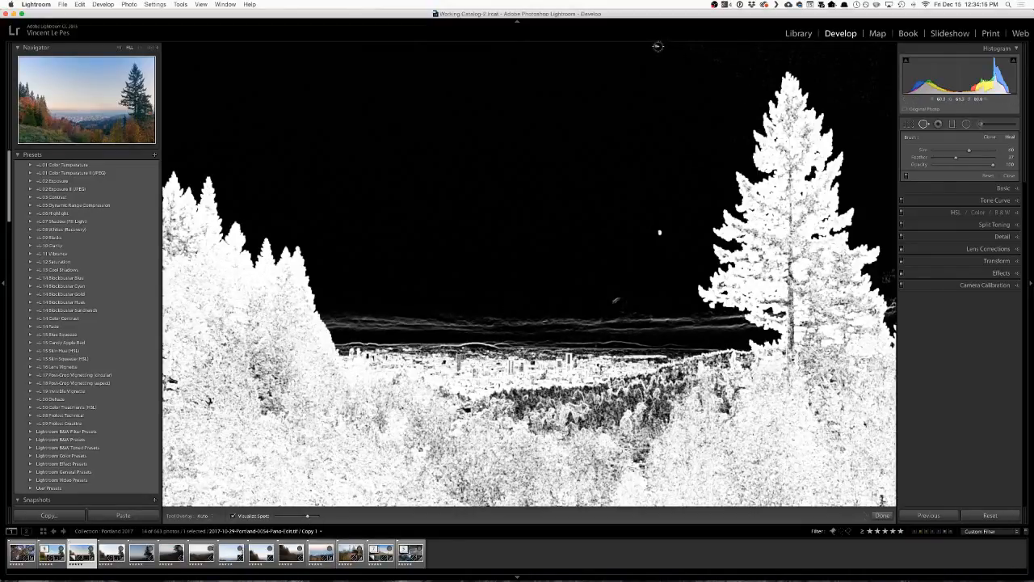
pyautogui.click(657, 46)
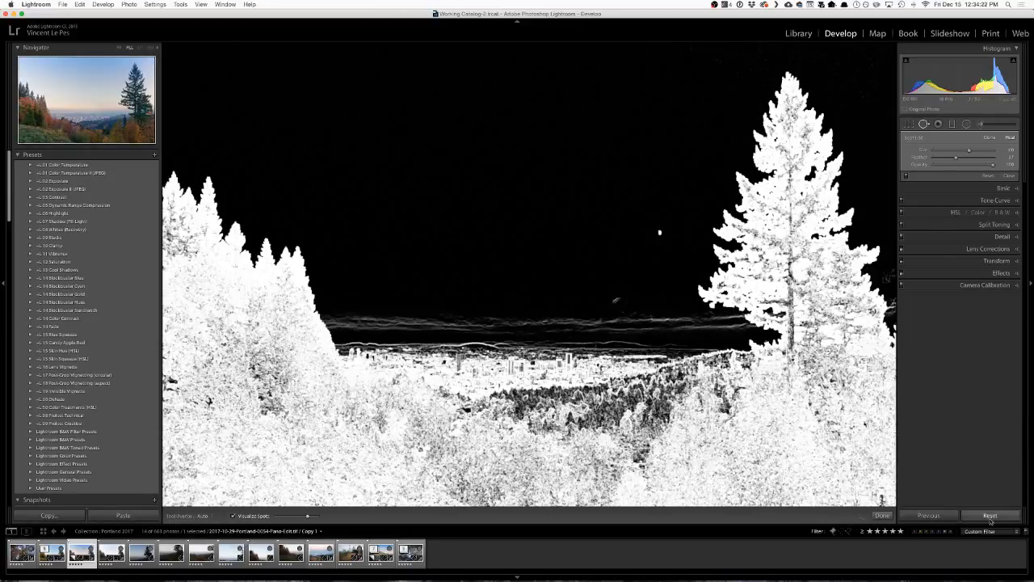
pyautogui.click(882, 516)
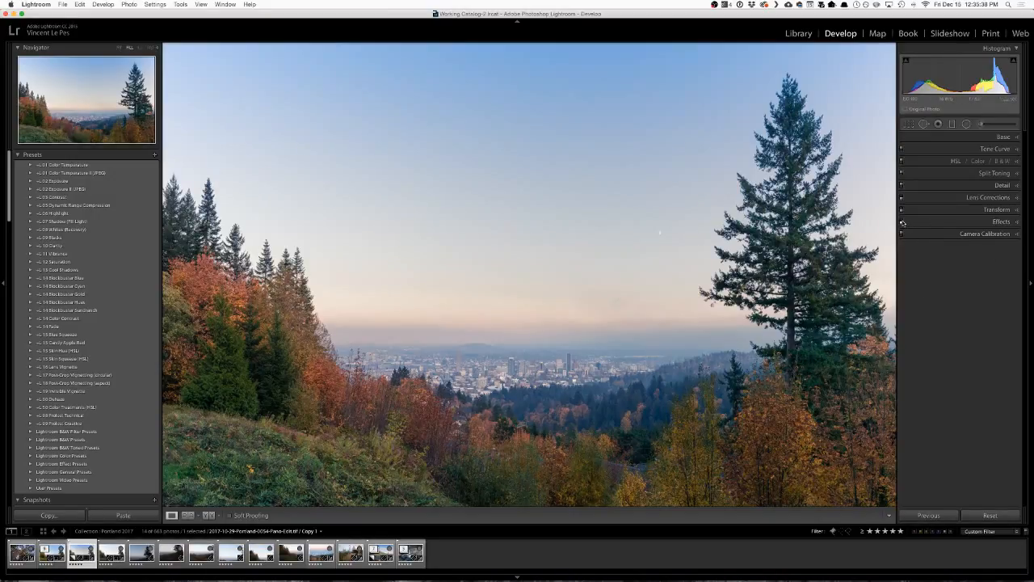
# Enable the Effects adjustments and darken the photo's edges with a Post-Crop Vignetting Amount of about -18.
pyautogui.click(907, 221)
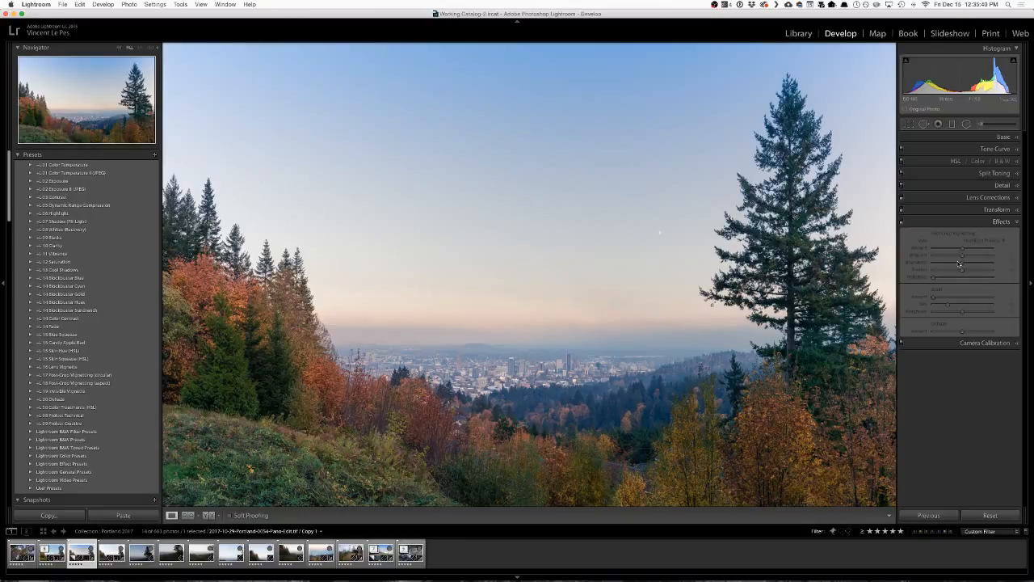
pyautogui.click(903, 222)
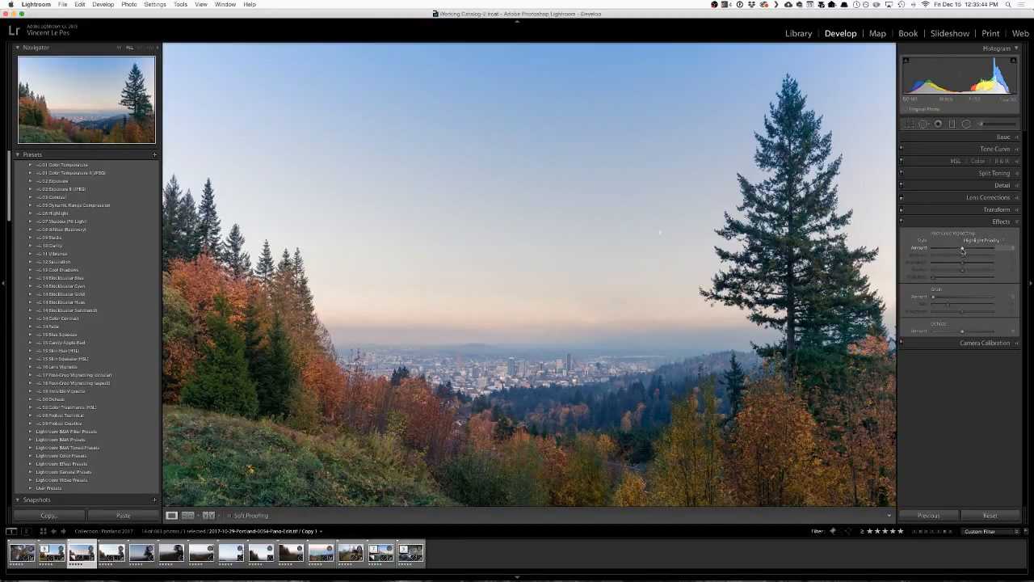
pyautogui.moveTo(962, 251); pyautogui.dragTo(942, 250)
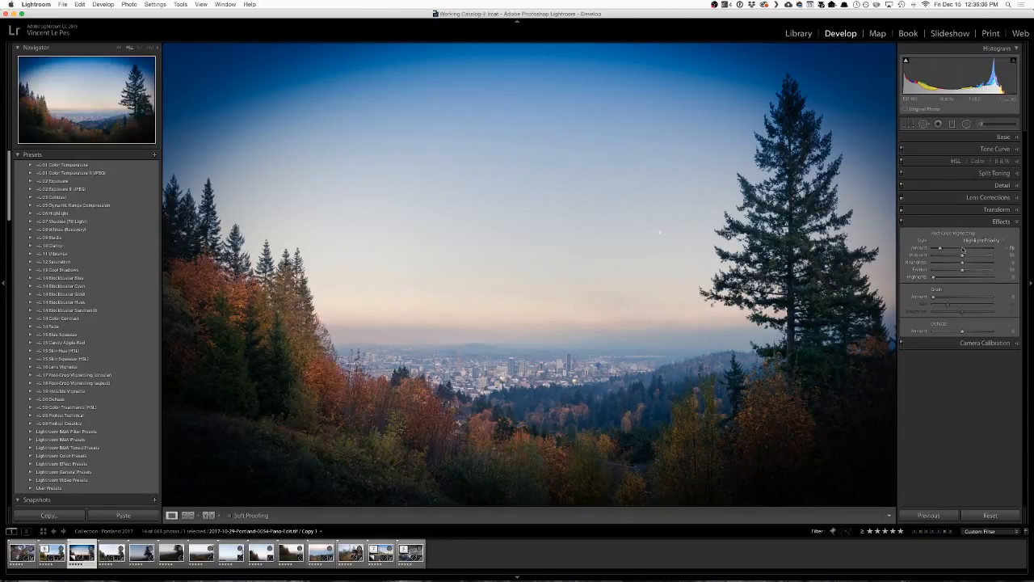
pyautogui.moveTo(939, 246); pyautogui.dragTo(960, 252)
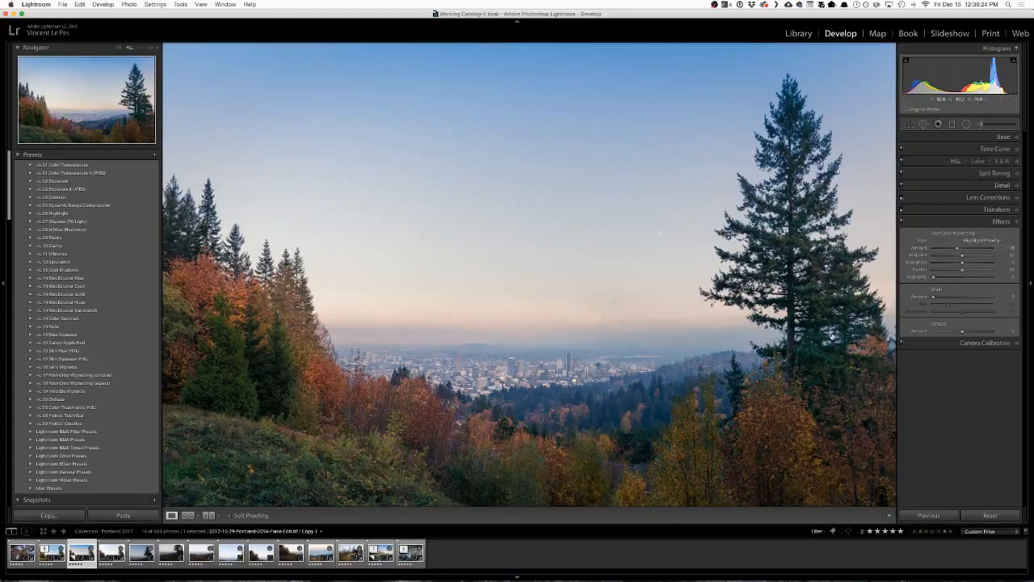
# Compare the photo with the Effects adjustments off and on to judge the vignette.
pyautogui.click(902, 222)
pyautogui.click(902, 222)
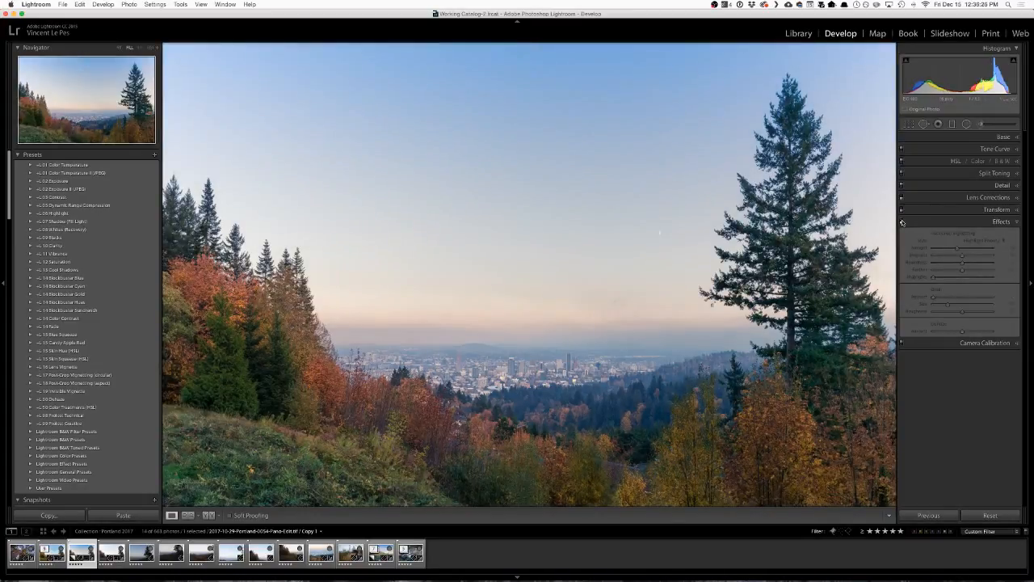
pyautogui.click(902, 221)
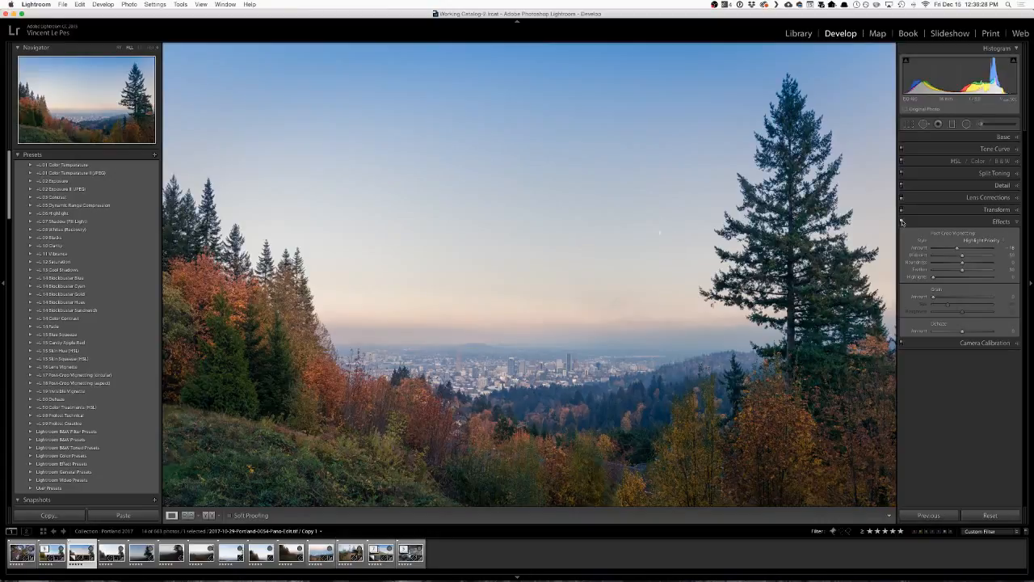
pyautogui.click(902, 221)
pyautogui.click(902, 221)
pyautogui.click(901, 221)
pyautogui.click(902, 221)
pyautogui.click(902, 222)
pyautogui.click(902, 222)
# Set the vignette's Midpoint to about 70 and close the Effects settings.
pyautogui.moveTo(962, 257); pyautogui.dragTo(931, 258)
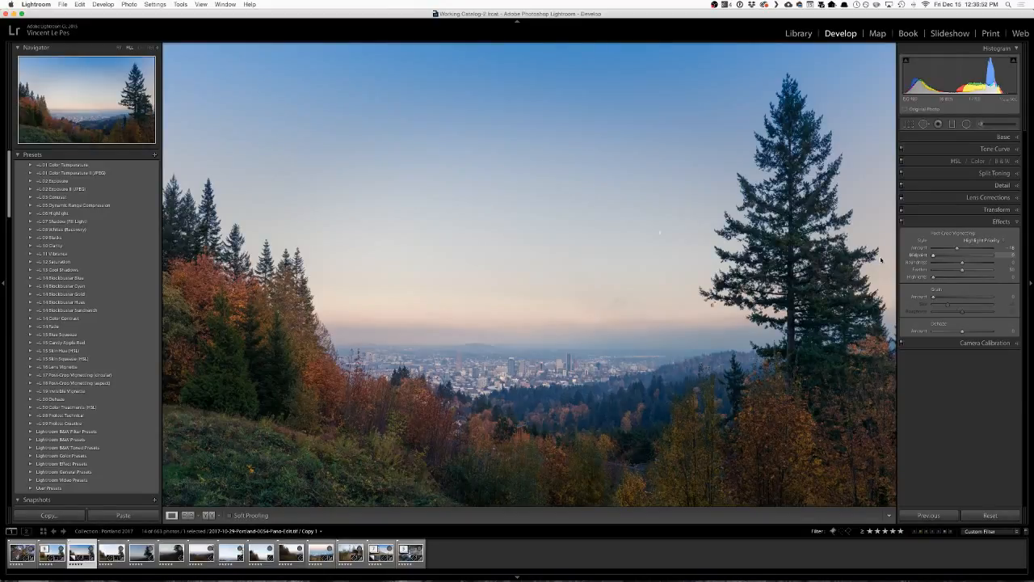
pyautogui.moveTo(934, 256); pyautogui.dragTo(976, 260)
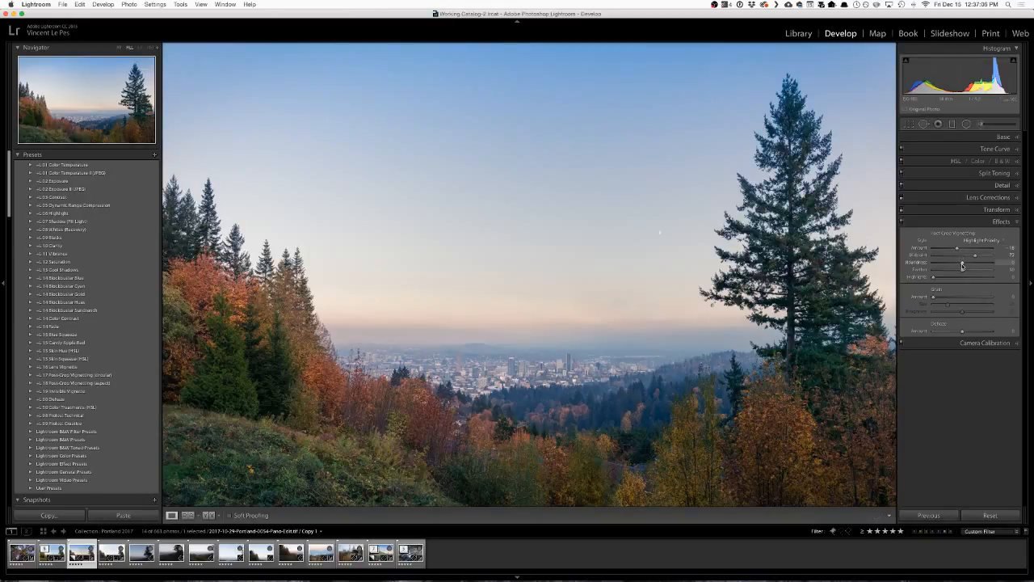
pyautogui.moveTo(976, 264)
pyautogui.mouseDown()
pyautogui.moveTo(984, 264)
pyautogui.moveTo(959, 267)
pyautogui.moveTo(982, 275)
pyautogui.mouseUp()
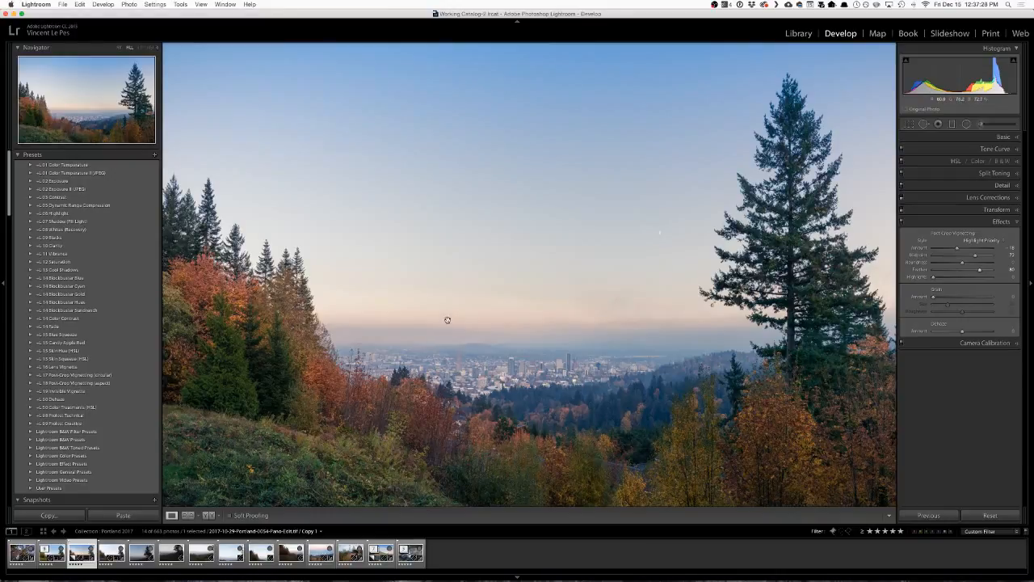
pyautogui.click(965, 221)
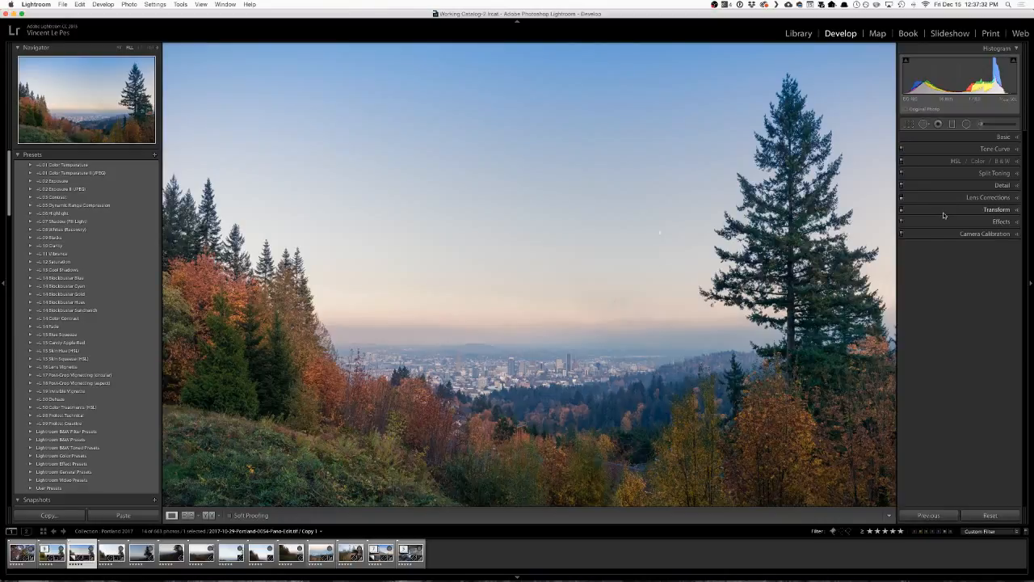
# Select the cooling graduated filter in the upper sky and move it slightly higher.
pyautogui.click(953, 123)
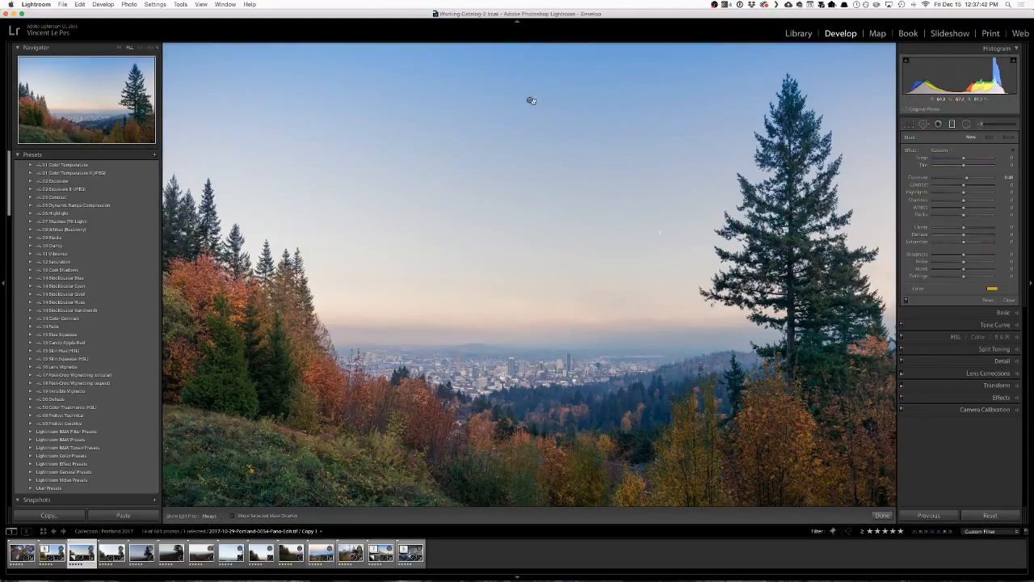
pyautogui.moveTo(530, 100); pyautogui.dragTo(529, 98)
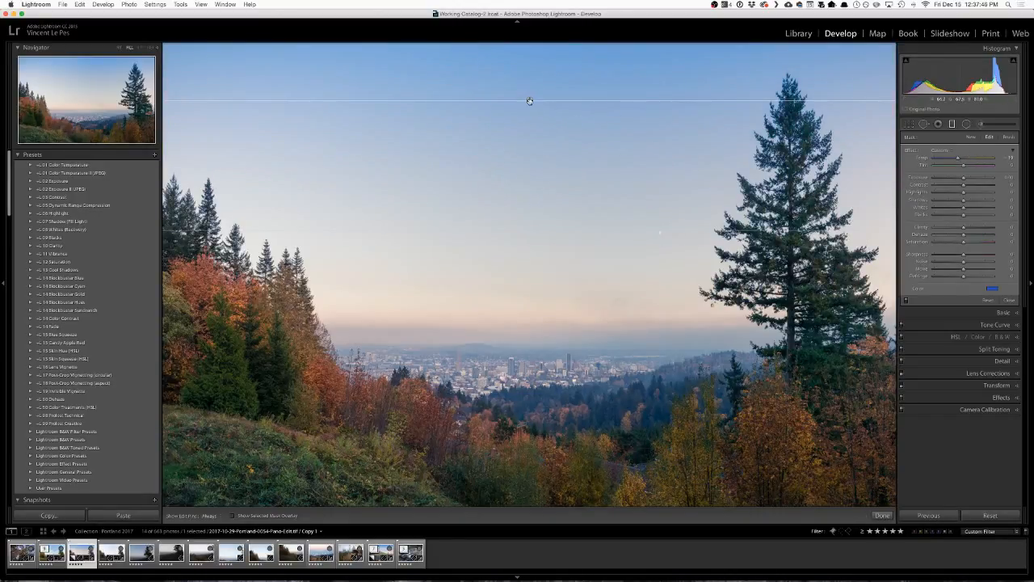
pyautogui.moveTo(529, 100); pyautogui.dragTo(531, 85)
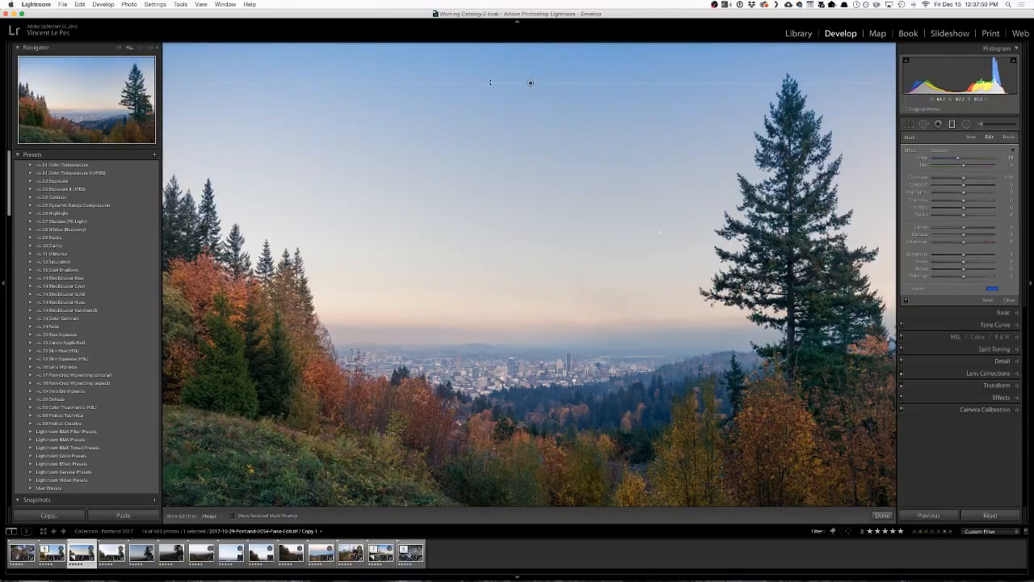
pyautogui.moveTo(533, 84)
pyautogui.mouseDown()
pyautogui.moveTo(531, 73)
pyautogui.moveTo(529, 82)
pyautogui.mouseUp()
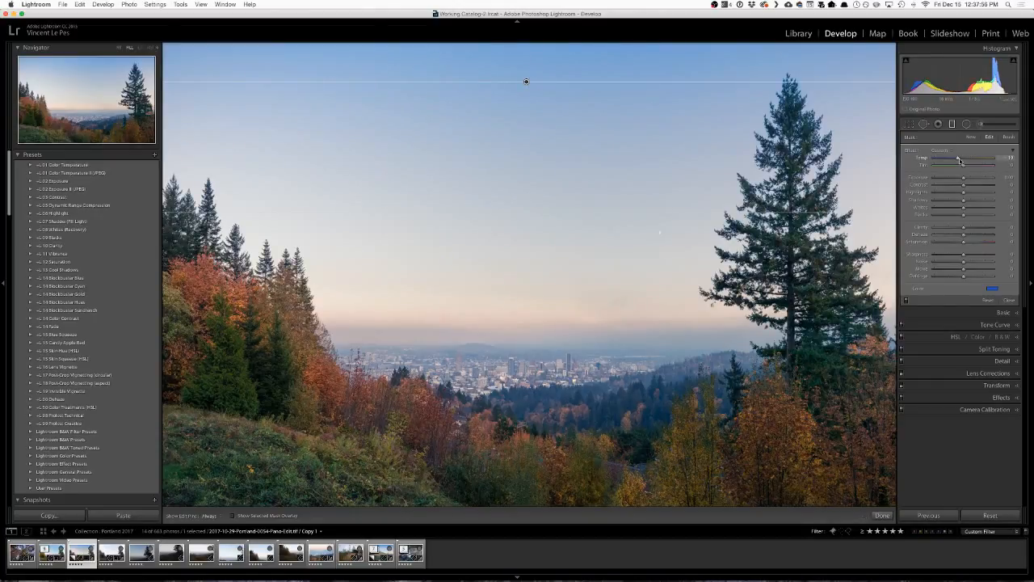
# Close the graduated filter and set the photo's overall Exposure to about -0.30 in the Basic settings.
pyautogui.click(989, 315)
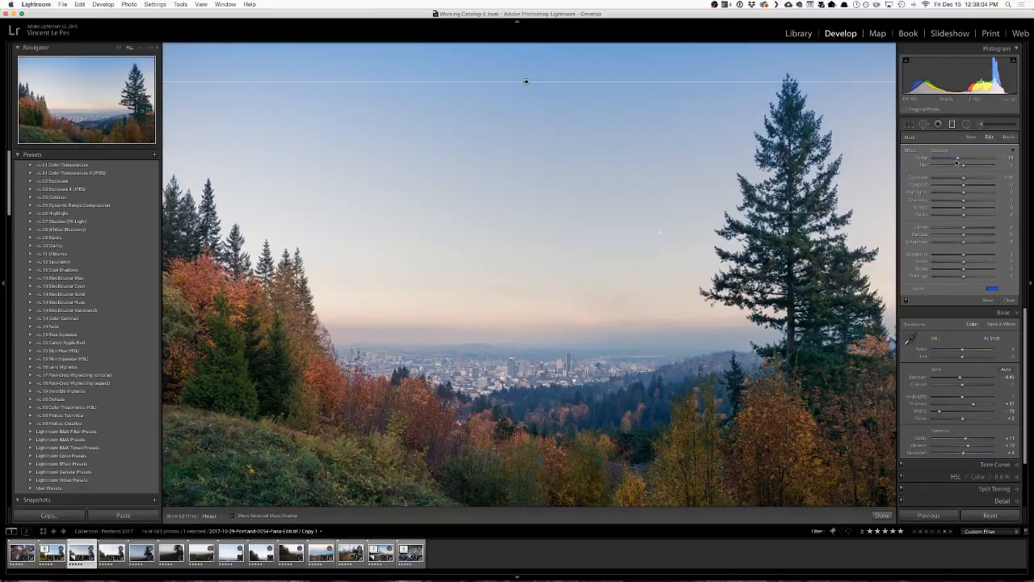
pyautogui.click(1008, 300)
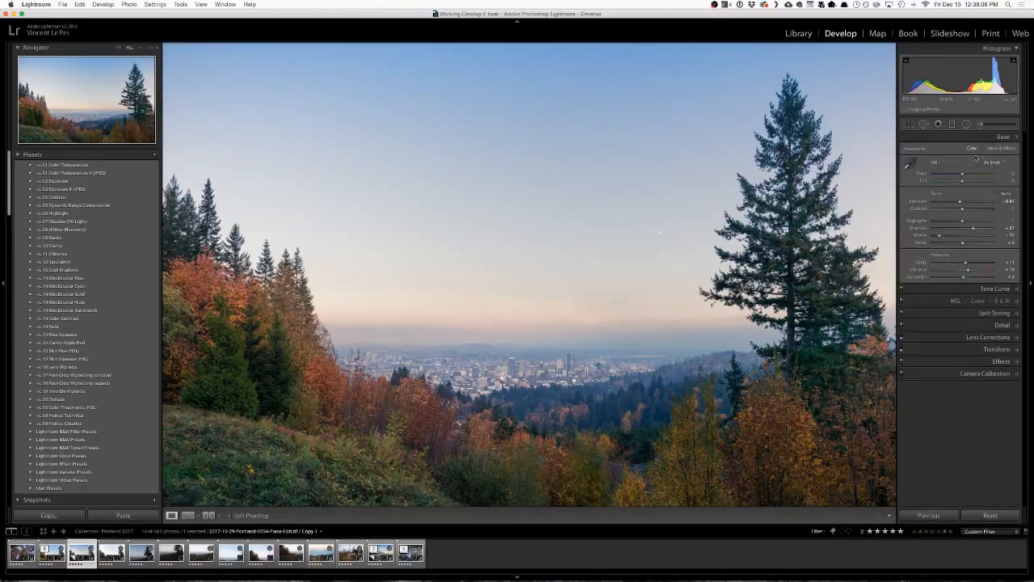
pyautogui.moveTo(961, 203); pyautogui.dragTo(962, 204)
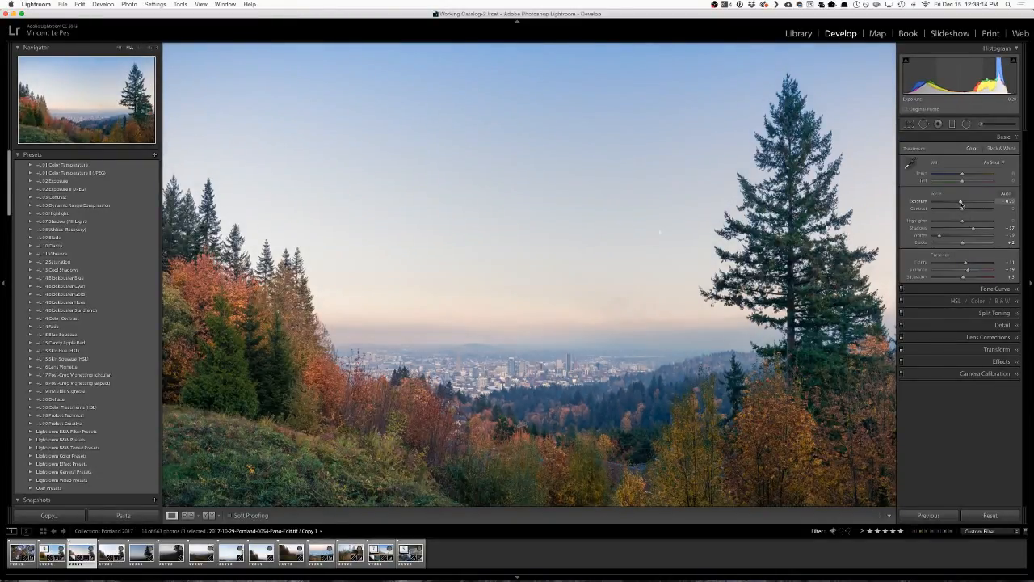
pyautogui.moveTo(962, 206); pyautogui.dragTo(962, 206)
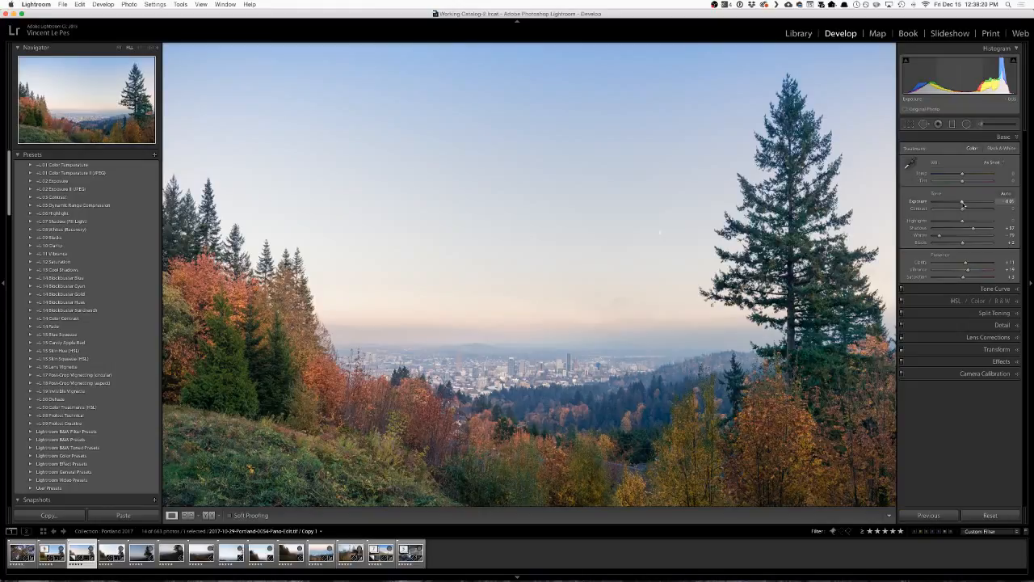
pyautogui.moveTo(964, 206); pyautogui.dragTo(960, 205)
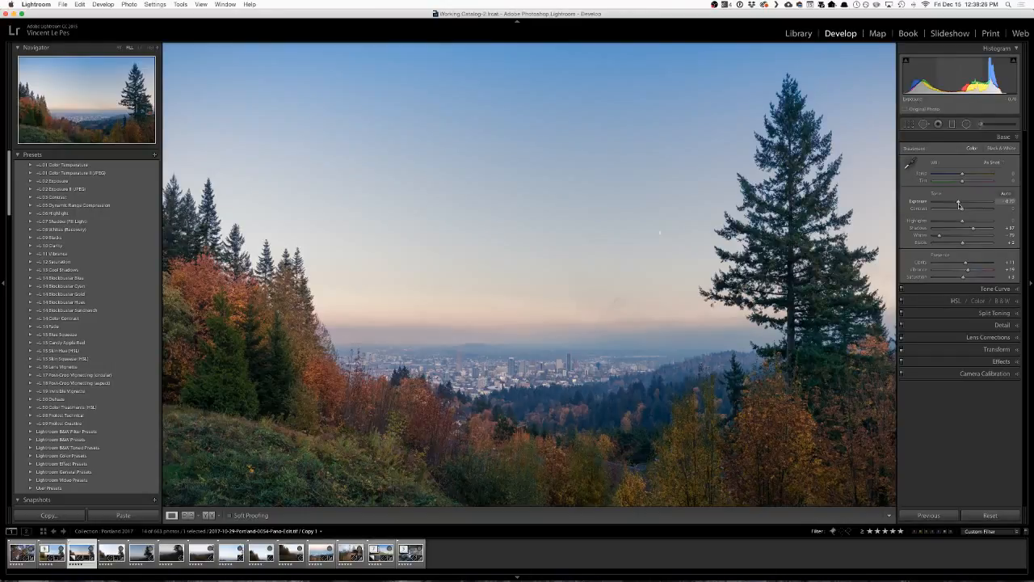
pyautogui.moveTo(960, 207)
pyautogui.mouseDown()
pyautogui.moveTo(973, 207)
pyautogui.moveTo(962, 207)
pyautogui.mouseUp()
pyautogui.moveTo(964, 205); pyautogui.dragTo(962, 207)
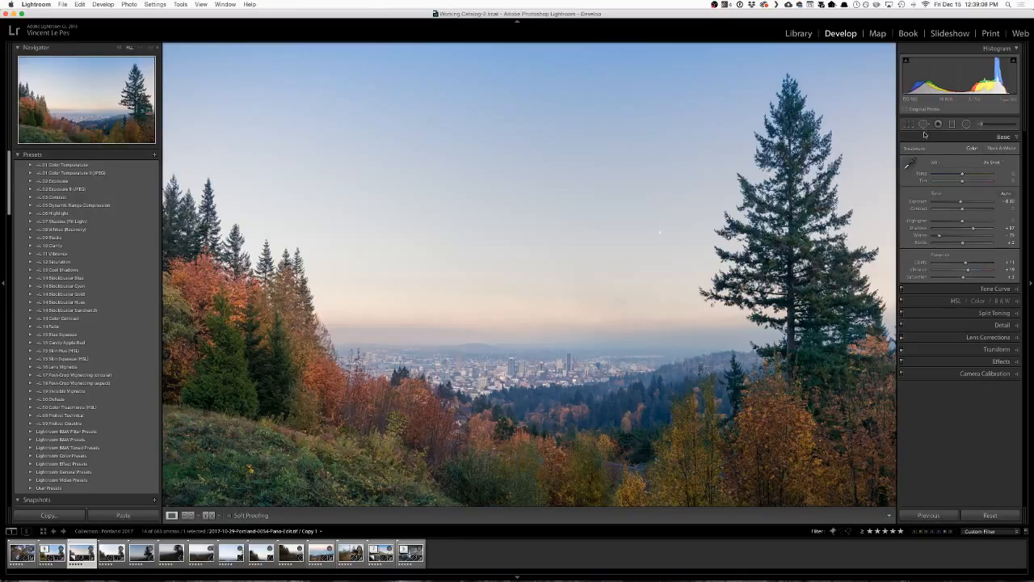
# Add a small radial filter with an inverted mask over the moon, reset its Exposure, and remove its color tint.
pyautogui.click(966, 123)
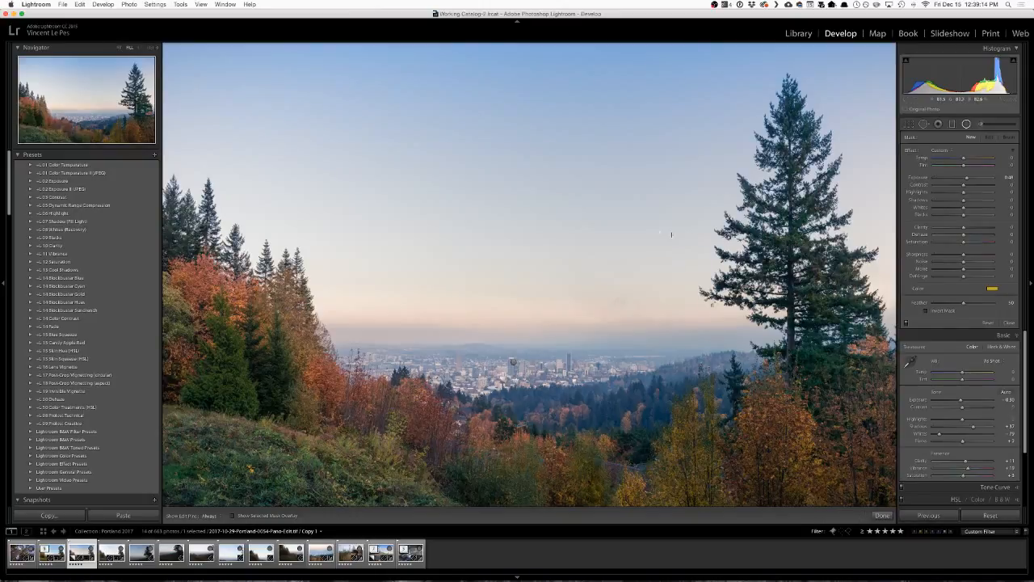
pyautogui.click(660, 233)
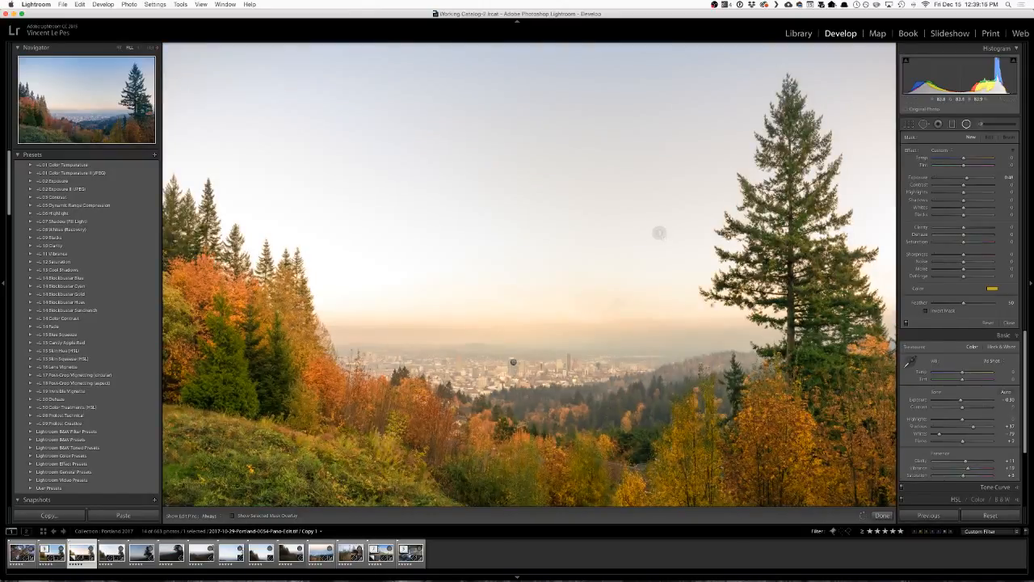
pyautogui.press("'")
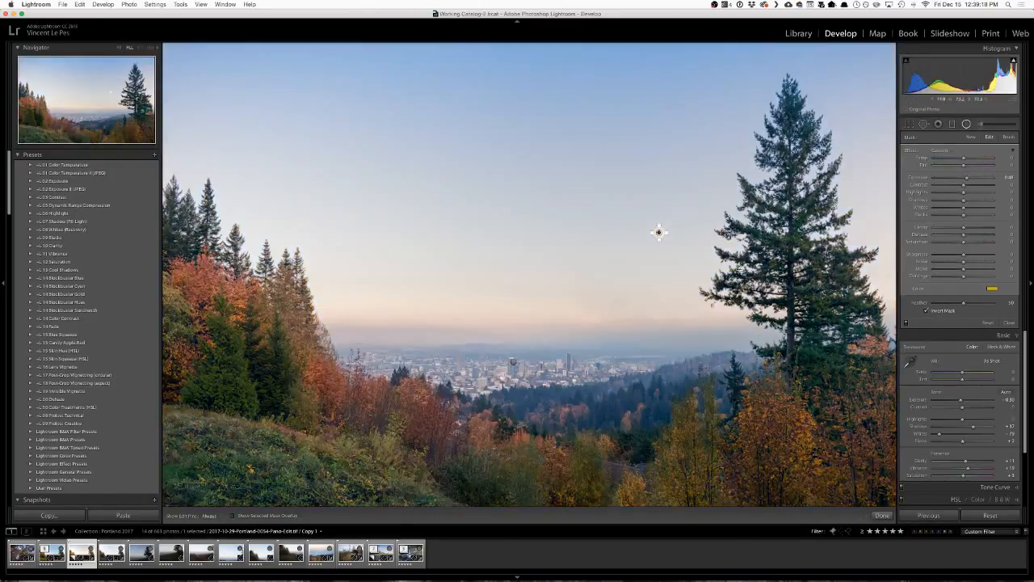
pyautogui.doubleClick(967, 180)
pyautogui.click(993, 289)
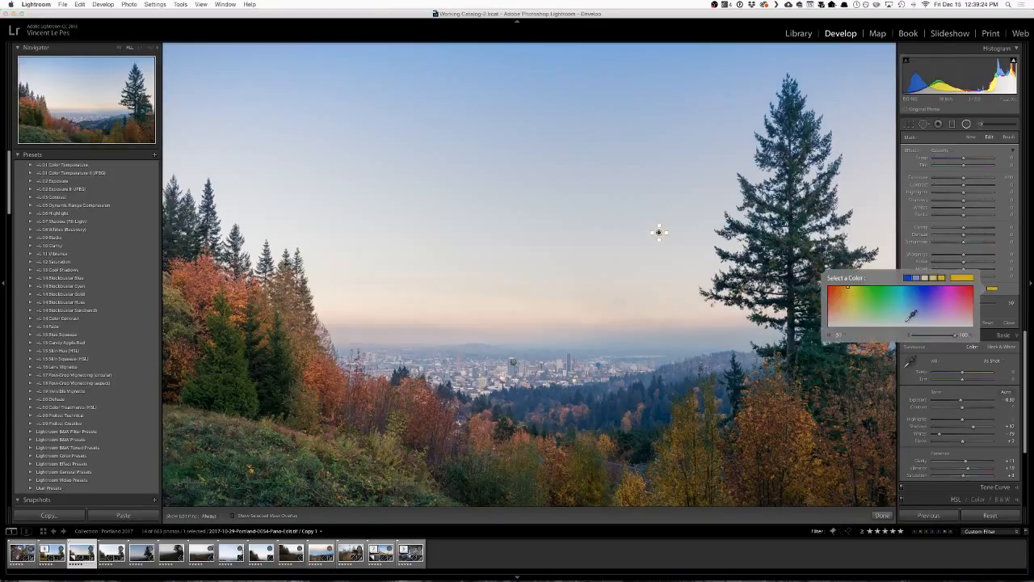
pyautogui.moveTo(955, 335); pyautogui.dragTo(912, 336)
pyautogui.click(908, 230)
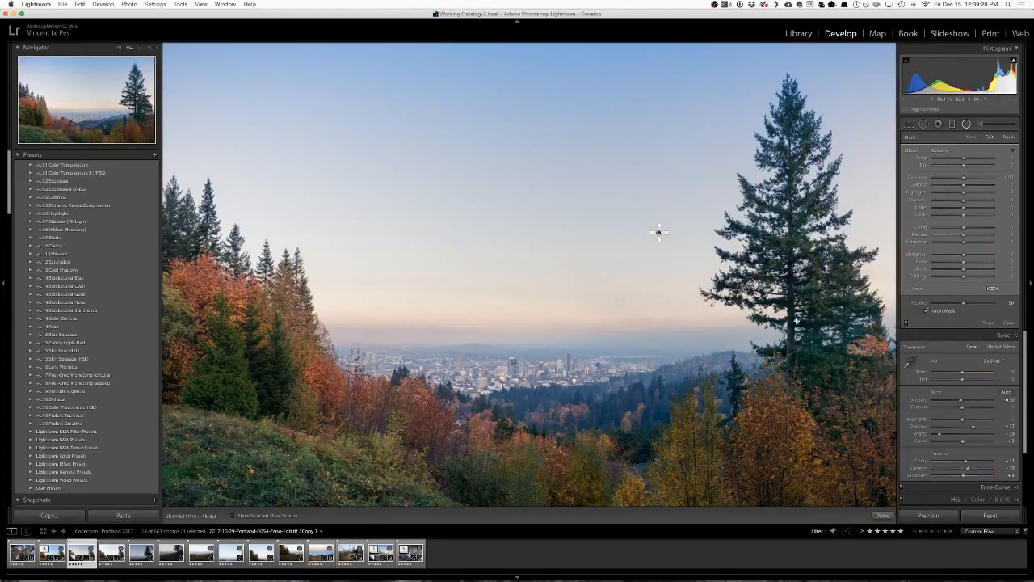
pyautogui.click(883, 516)
# Zoom in on the moon, reselect its radial filter, and test a higher Exposure before resetting it to zero.
pyautogui.click(661, 230)
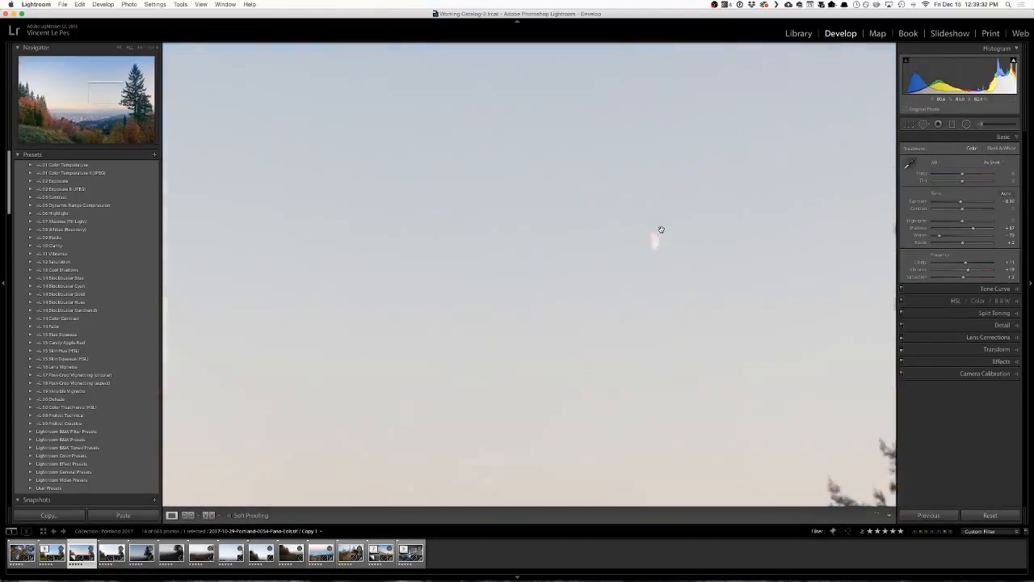
pyautogui.moveTo(677, 261); pyautogui.dragTo(589, 302)
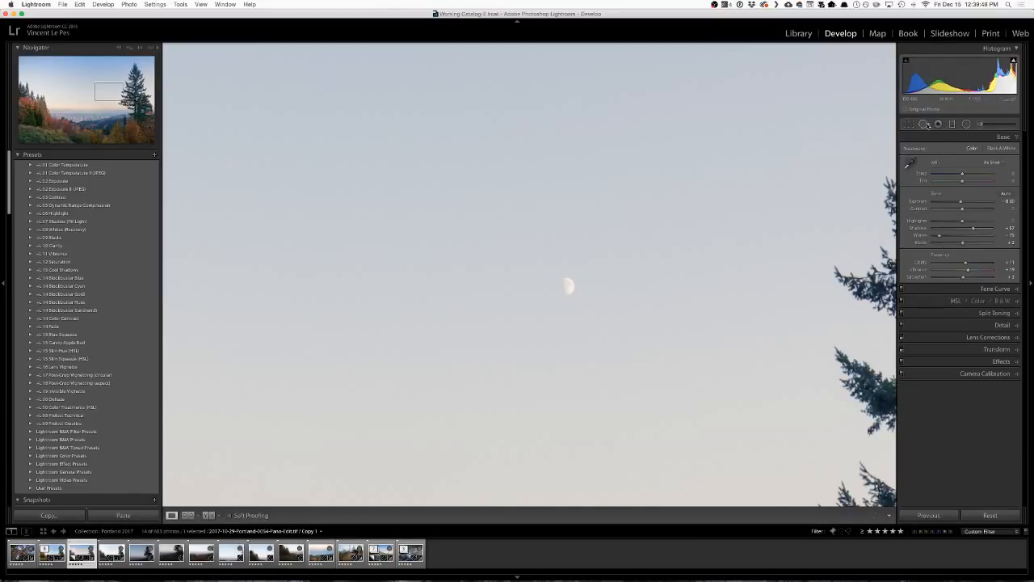
pyautogui.click(967, 123)
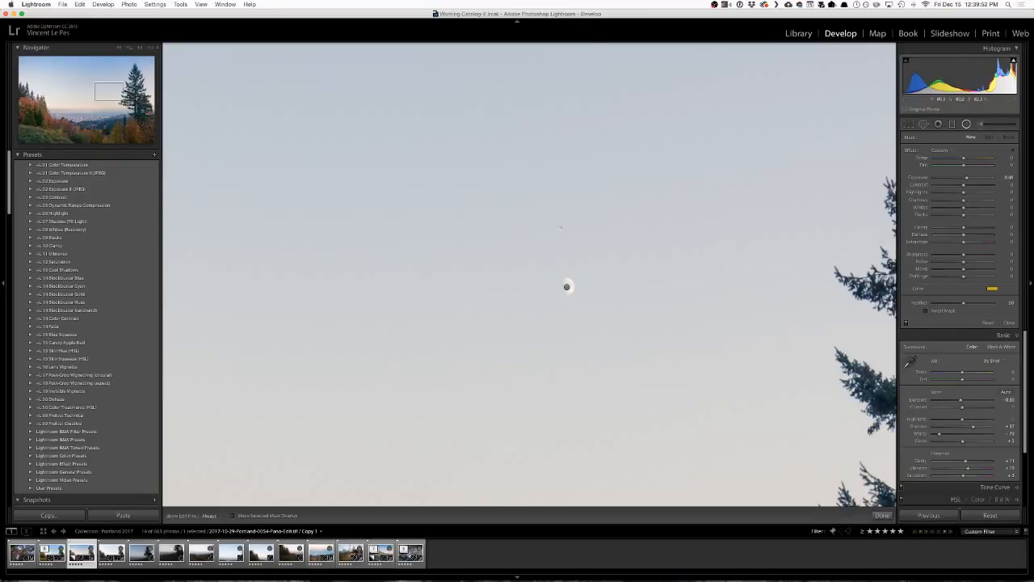
pyautogui.click(565, 286)
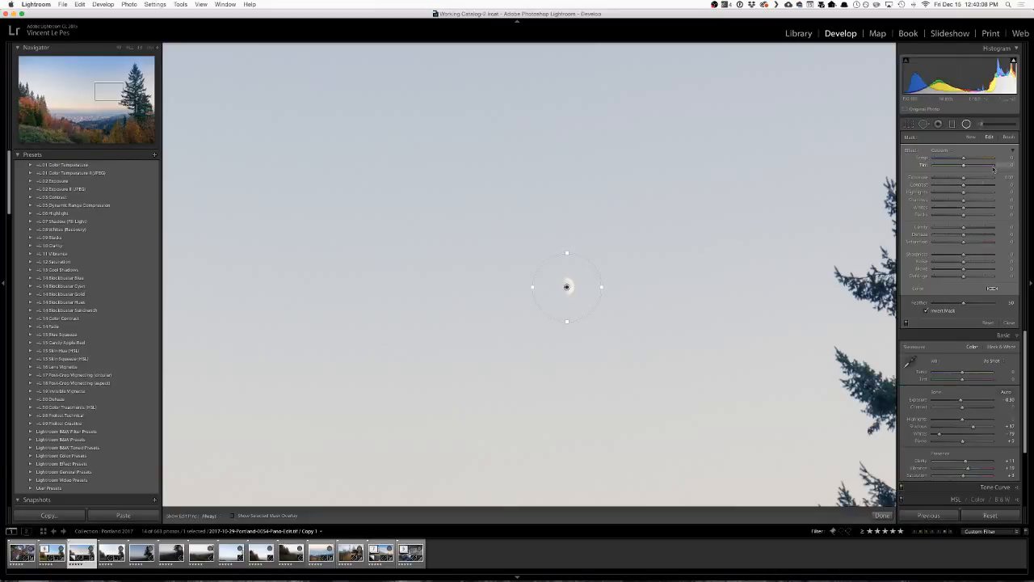
pyautogui.moveTo(971, 188)
pyautogui.mouseDown()
pyautogui.moveTo(1007, 190)
pyautogui.moveTo(959, 191)
pyautogui.moveTo(974, 178)
pyautogui.mouseUp()
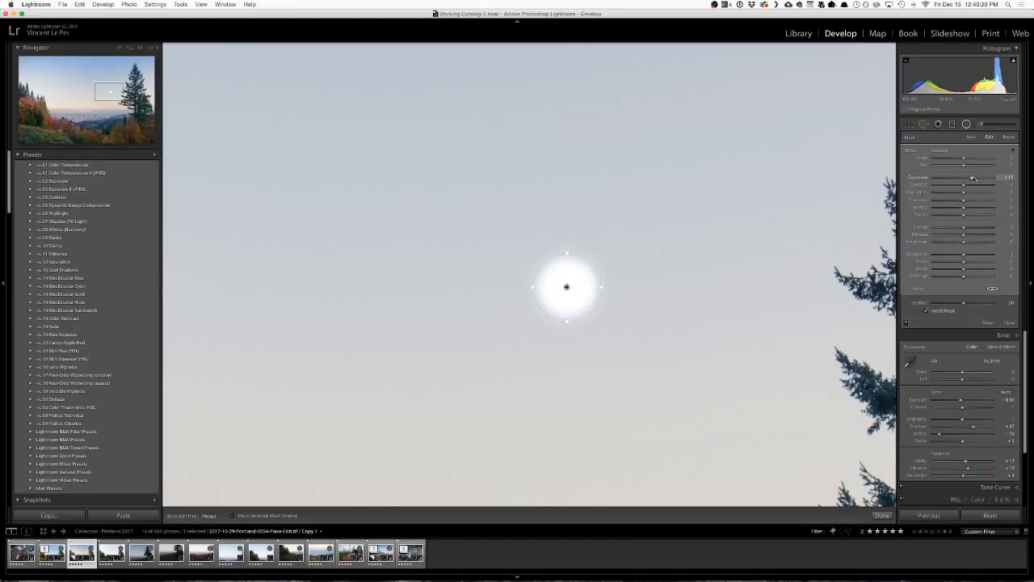
pyautogui.doubleClick(972, 176)
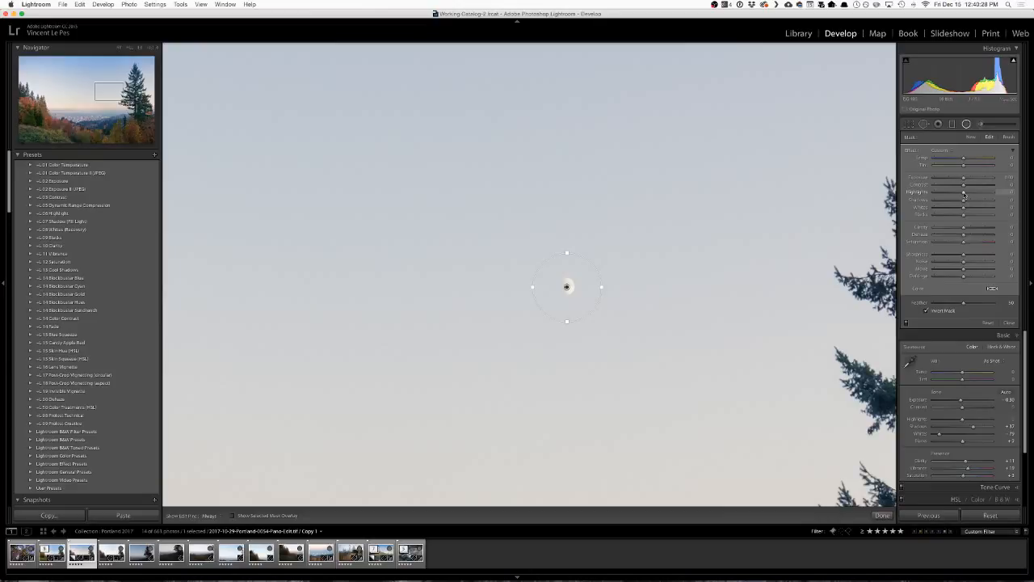
# Adjust the tone and Dehaze of the moon's radial filter, tighten it around the moon, and finish the filter.
pyautogui.moveTo(964, 195); pyautogui.dragTo(968, 232)
pyautogui.moveTo(975, 237); pyautogui.dragTo(964, 235)
pyautogui.moveTo(567, 254); pyautogui.dragTo(560, 289)
pyautogui.click(883, 515)
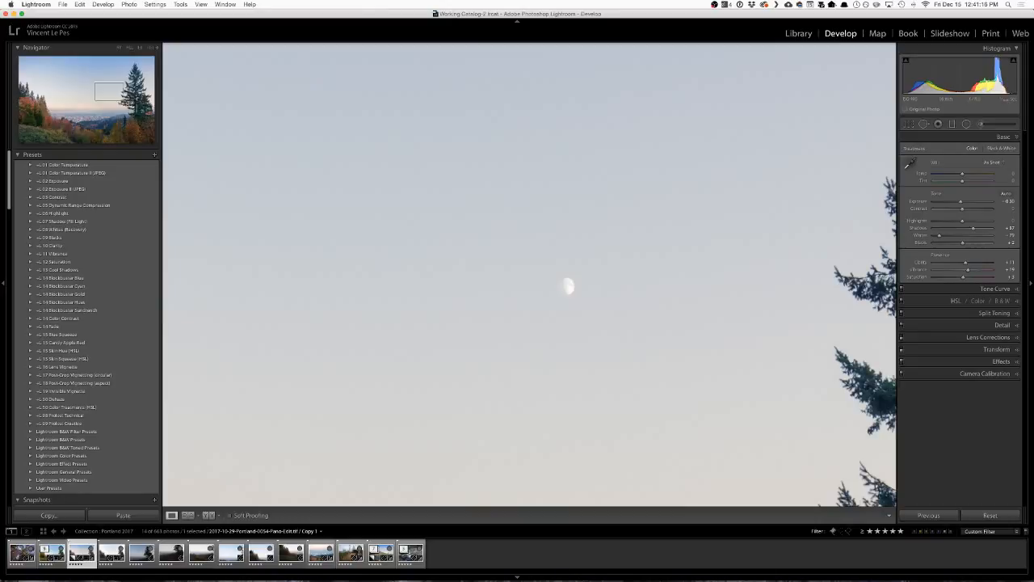
# Return to the whole photo and select the original panorama together with its virtual copy in the Library grid.
pyautogui.press('super+Tab')
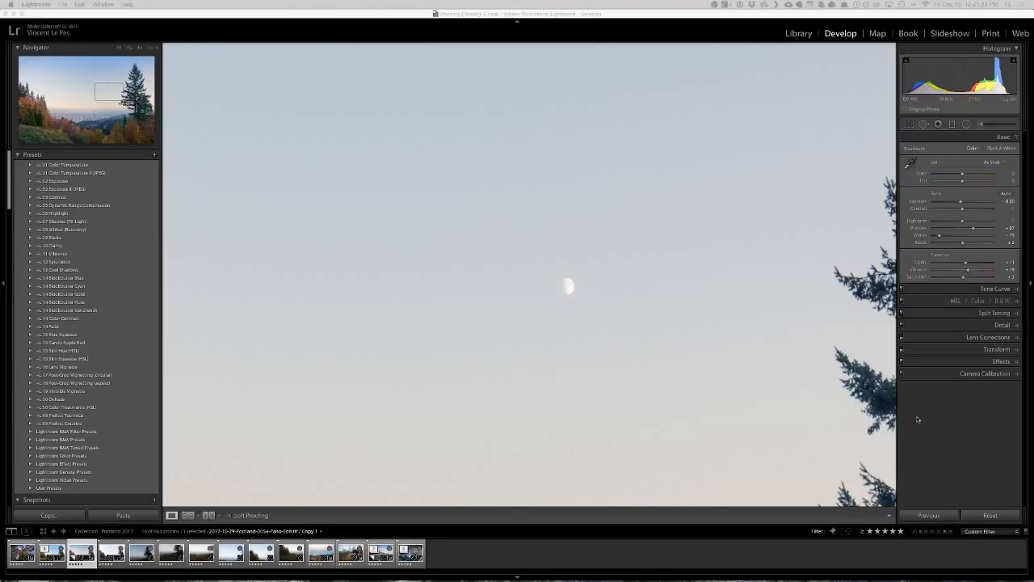
pyautogui.click(709, 351)
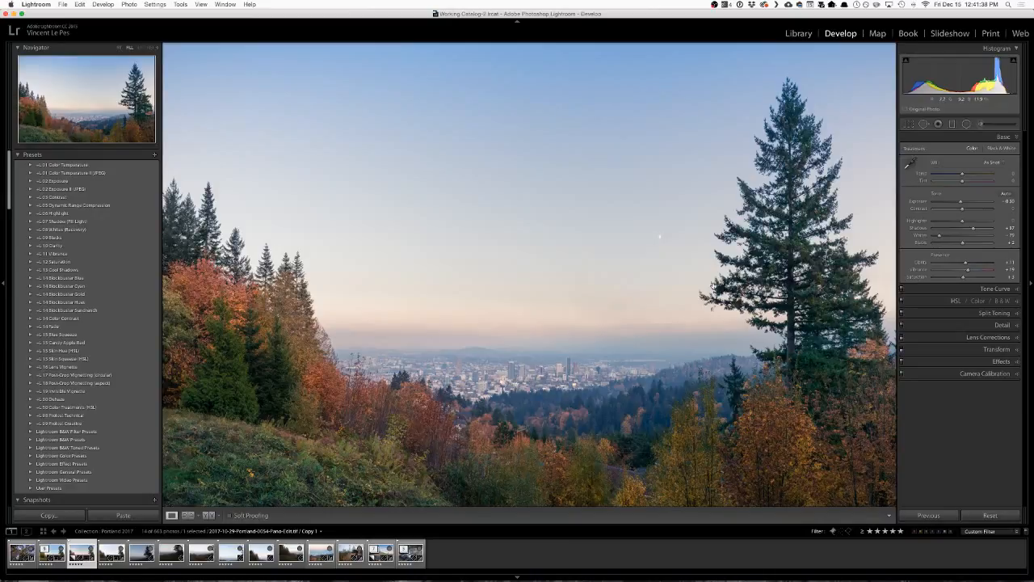
pyautogui.press('g')
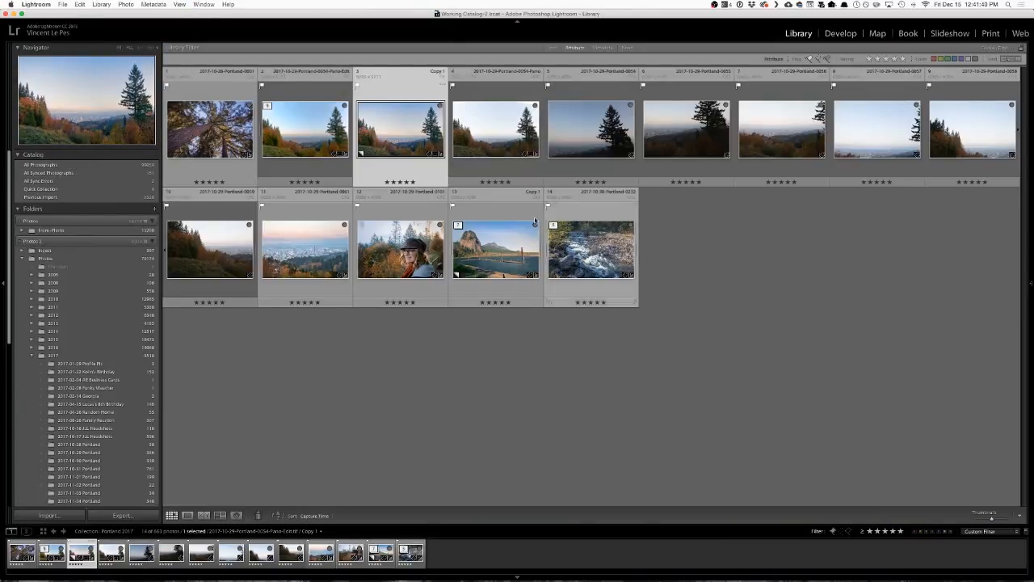
pyautogui.hotkey('shift', 'Left')
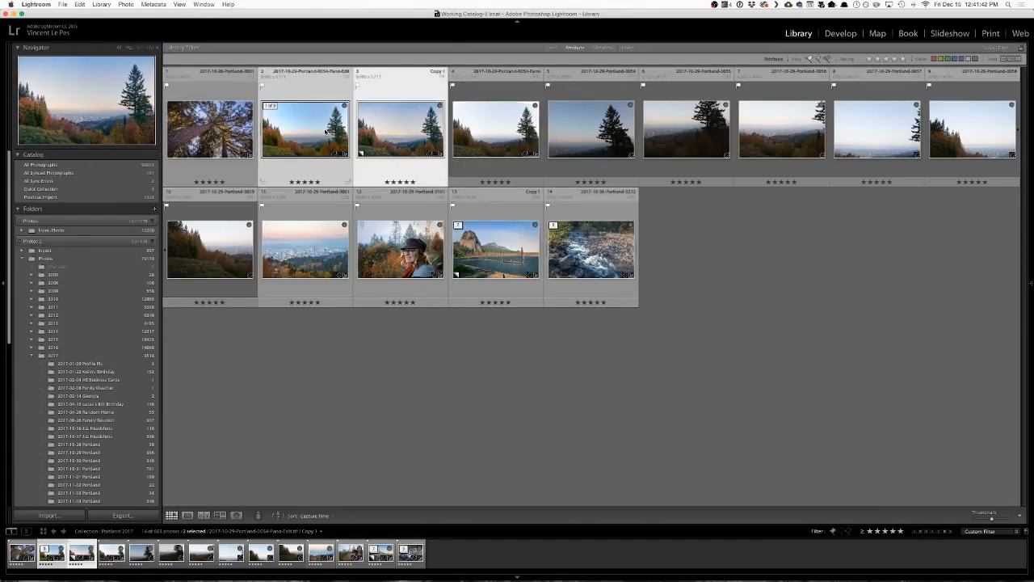
# Compare the original panorama with its virtual copy in Compare view and in Survey view with the left side panel hidden.
pyautogui.press('c')
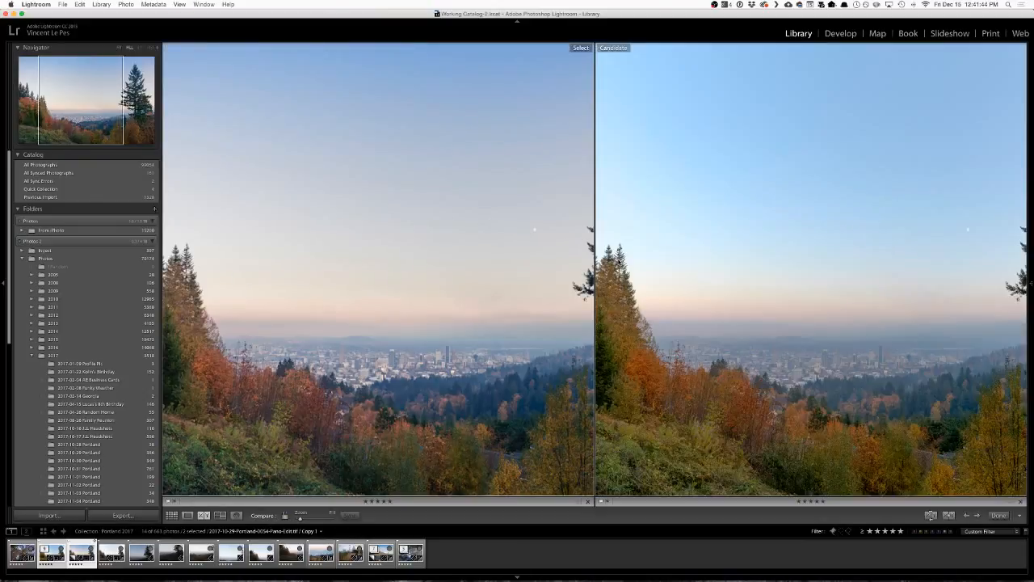
pyautogui.press('n')
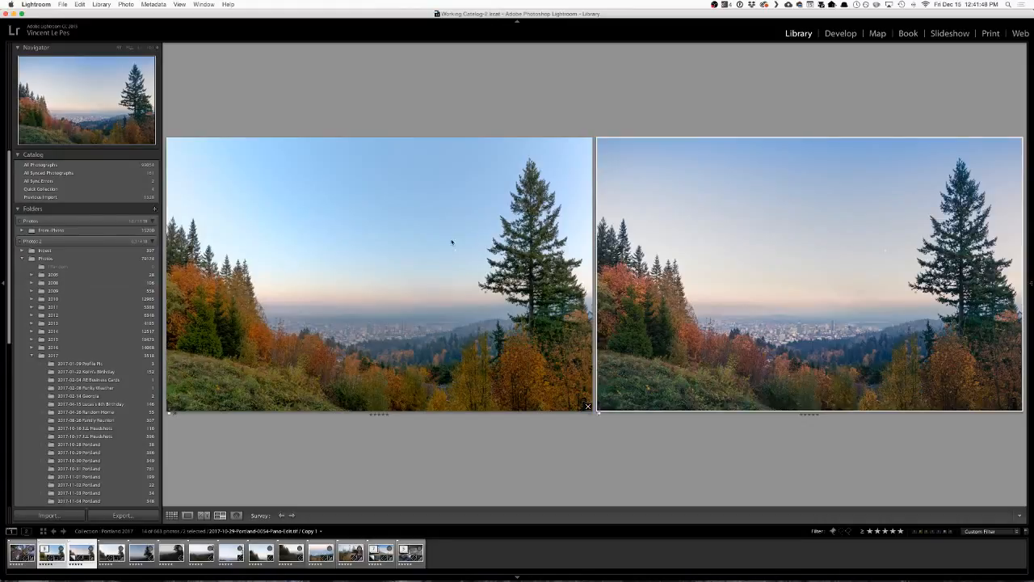
pyautogui.click(4, 275)
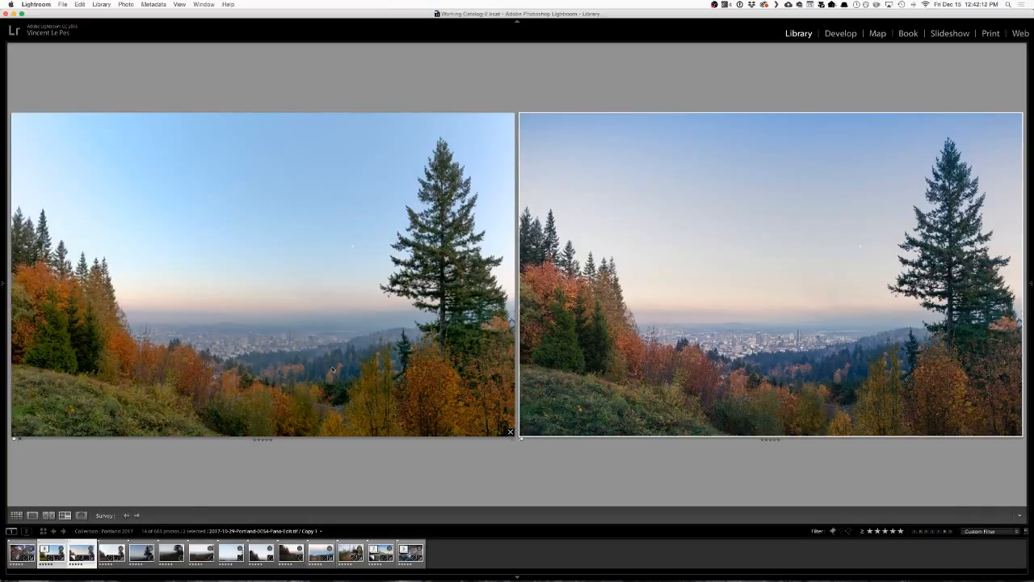
pyautogui.click(362, 341)
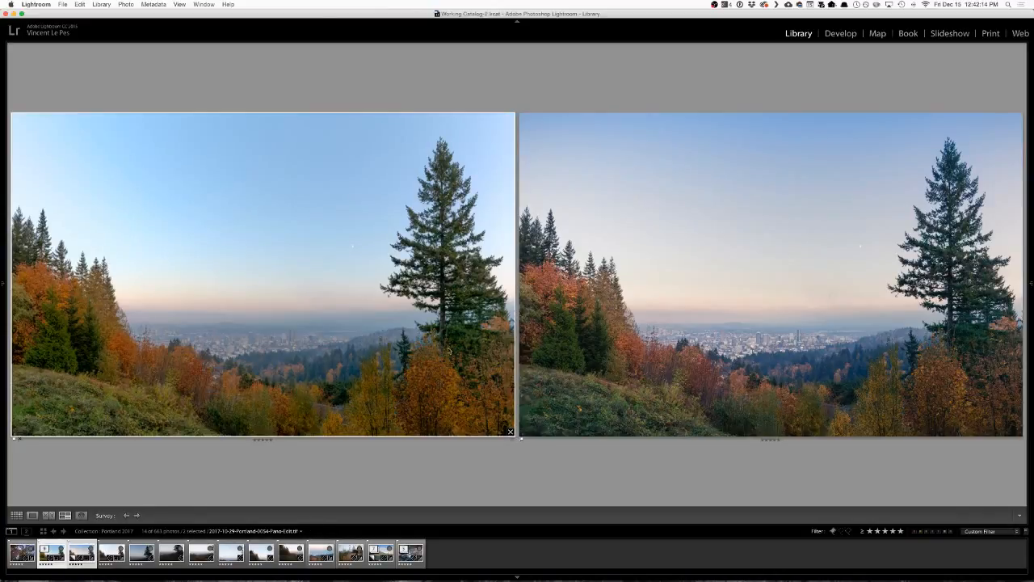
pyautogui.click(695, 234)
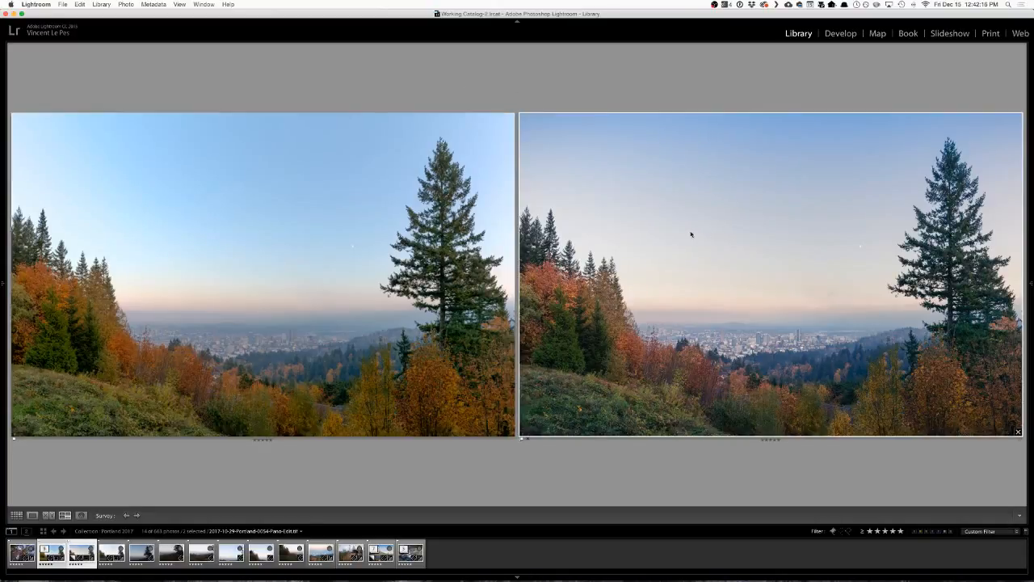
pyautogui.click(422, 265)
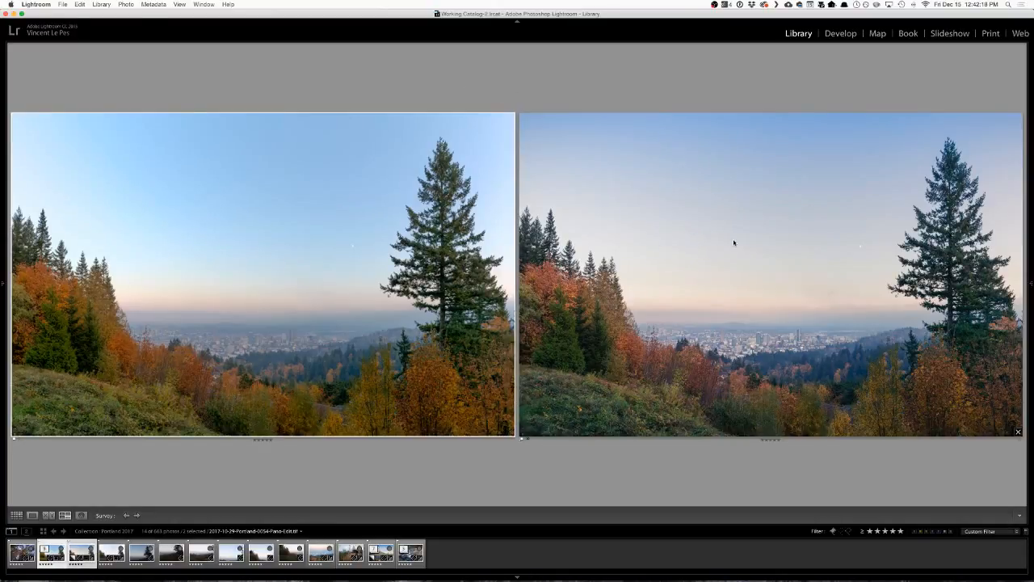
pyautogui.click(732, 243)
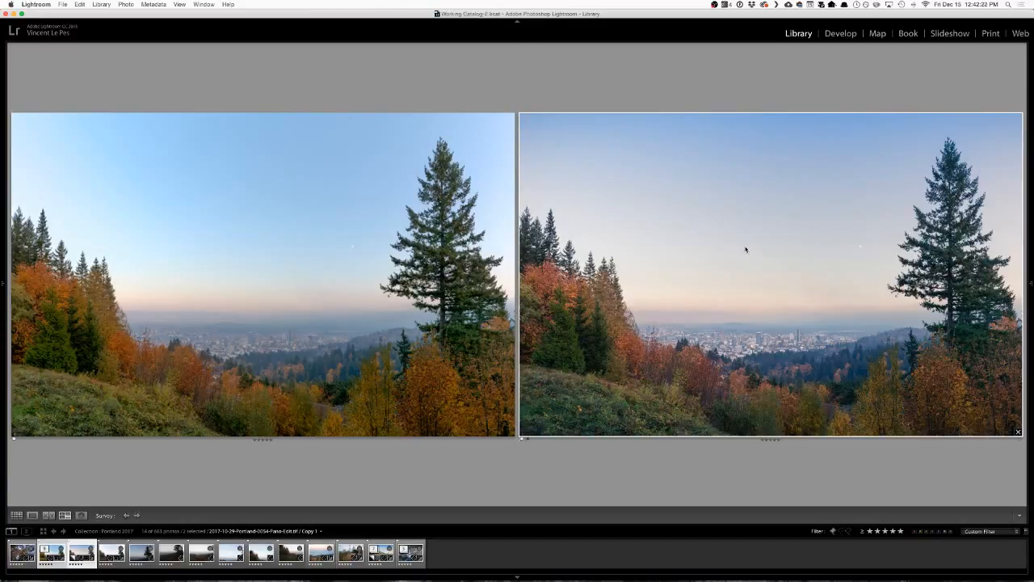
# Return to the Library grid, deselect all photos, and collapse the panorama's stack.
pyautogui.press('g')
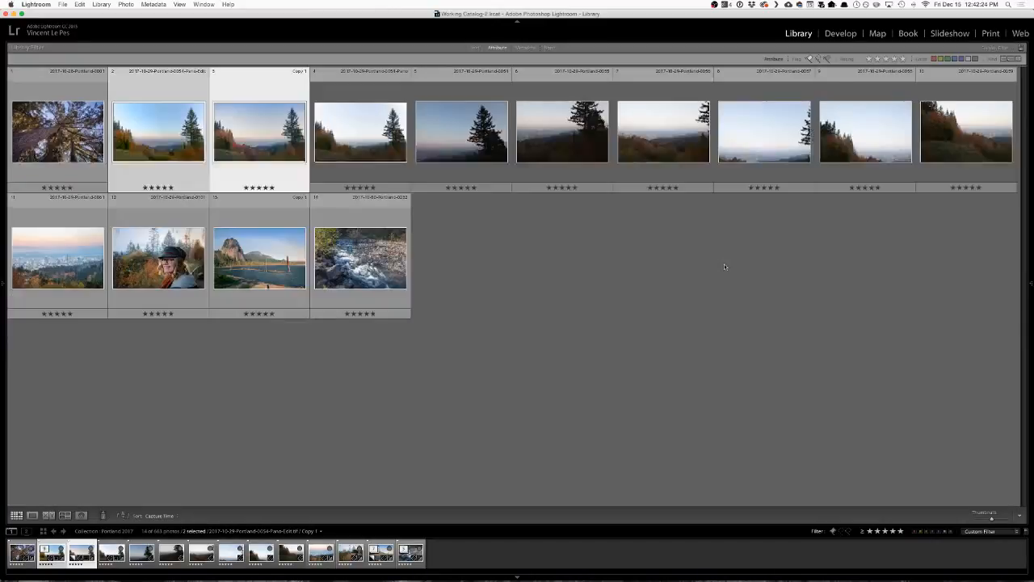
pyautogui.click(622, 293)
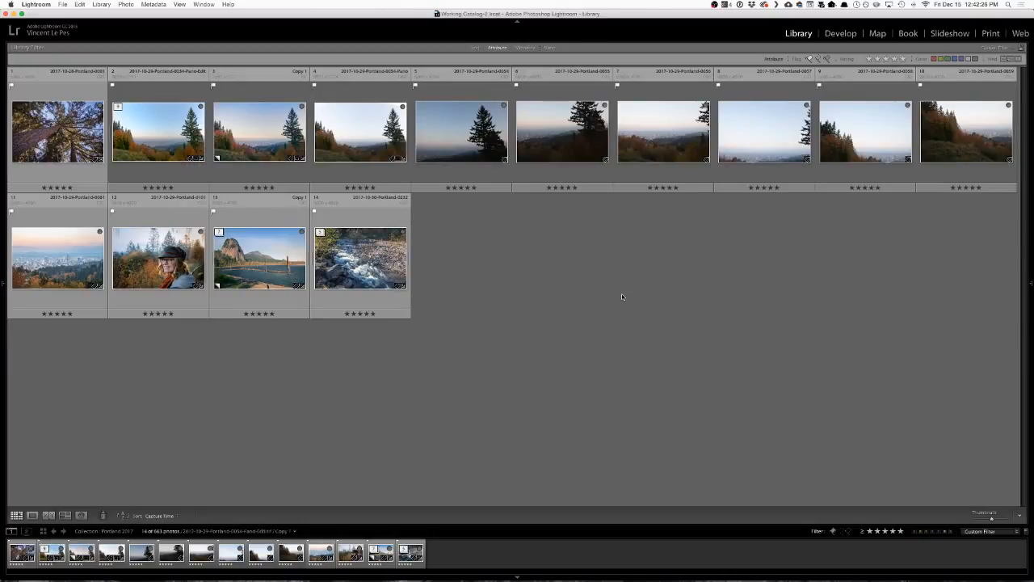
pyautogui.click(122, 107)
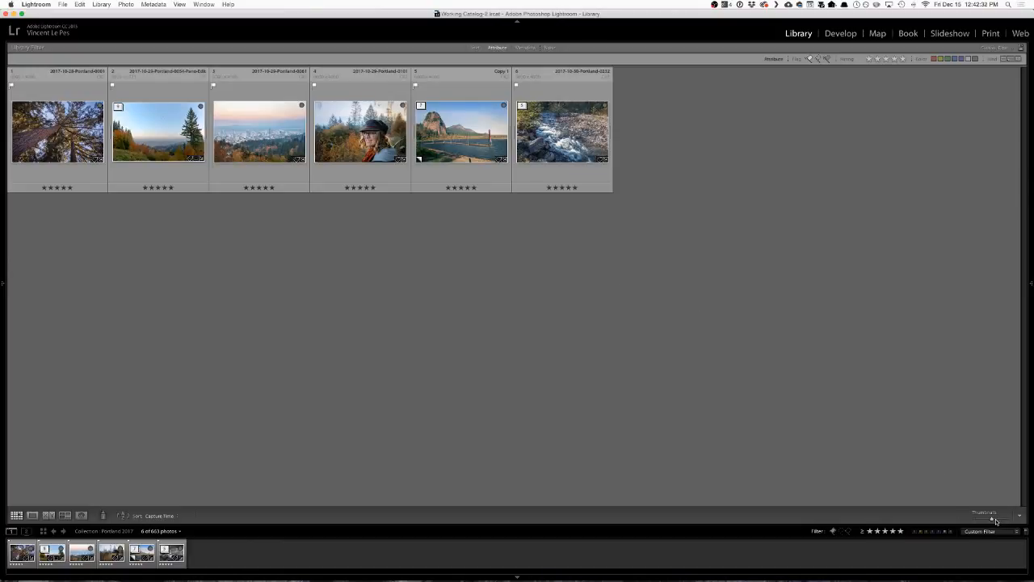
# Enlarge the grid thumbnails, show both side panels, and review the five-star photos.
pyautogui.moveTo(997, 521); pyautogui.dragTo(1012, 522)
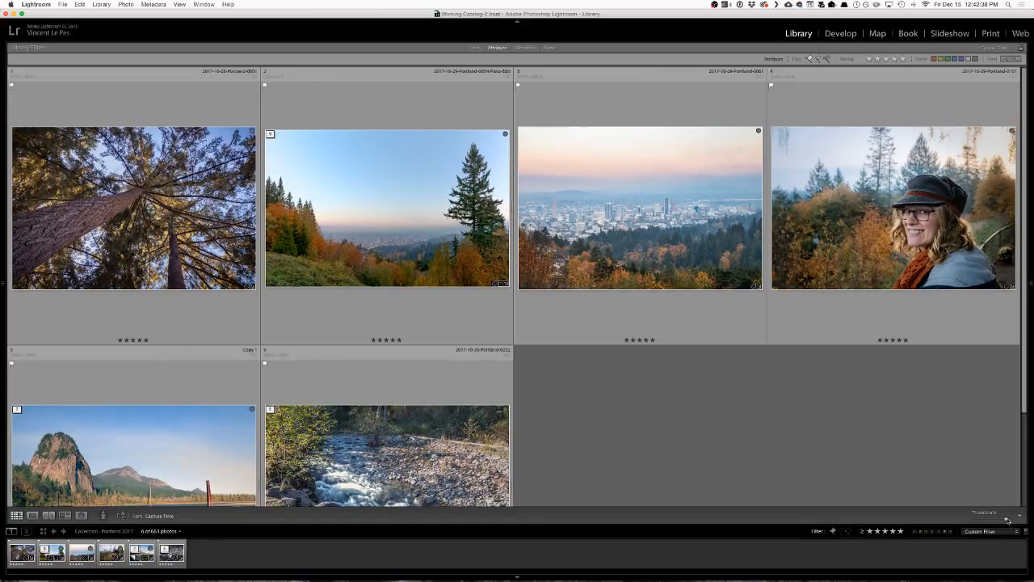
pyautogui.click(1031, 284)
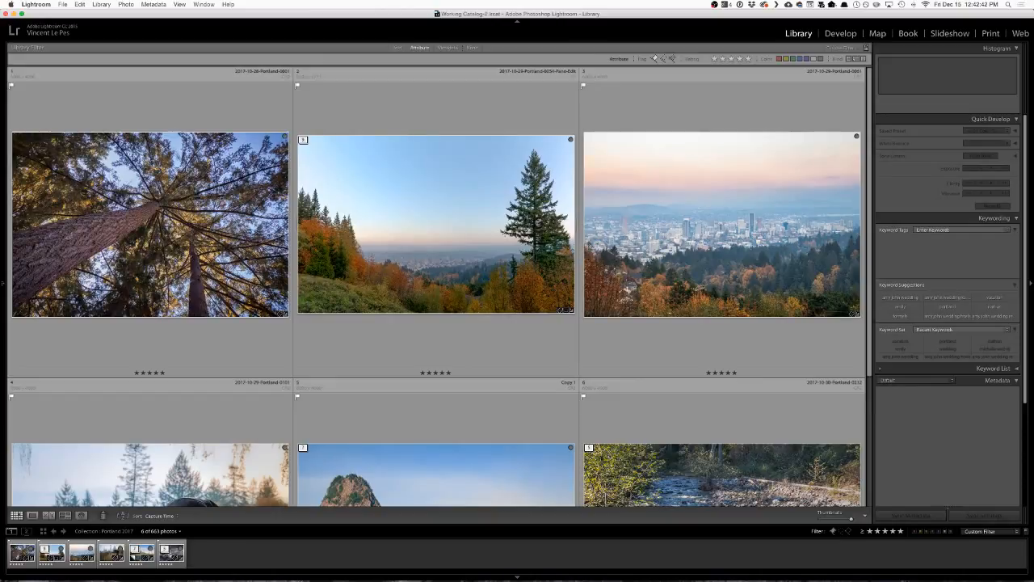
pyautogui.click(3, 208)
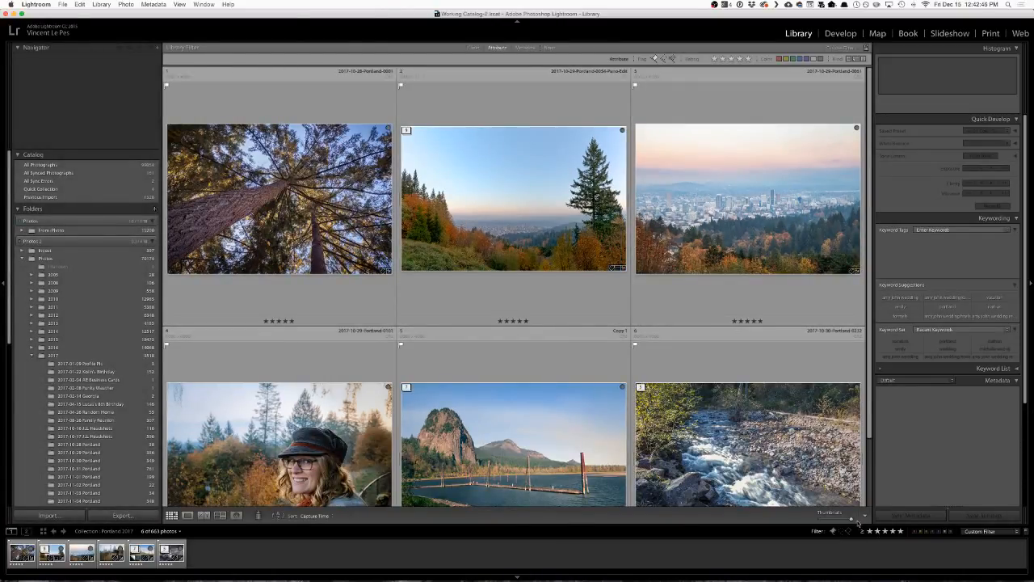
pyautogui.moveTo(849, 522); pyautogui.dragTo(849, 522)
pyautogui.moveTo(873, 394); pyautogui.dragTo(873, 437)
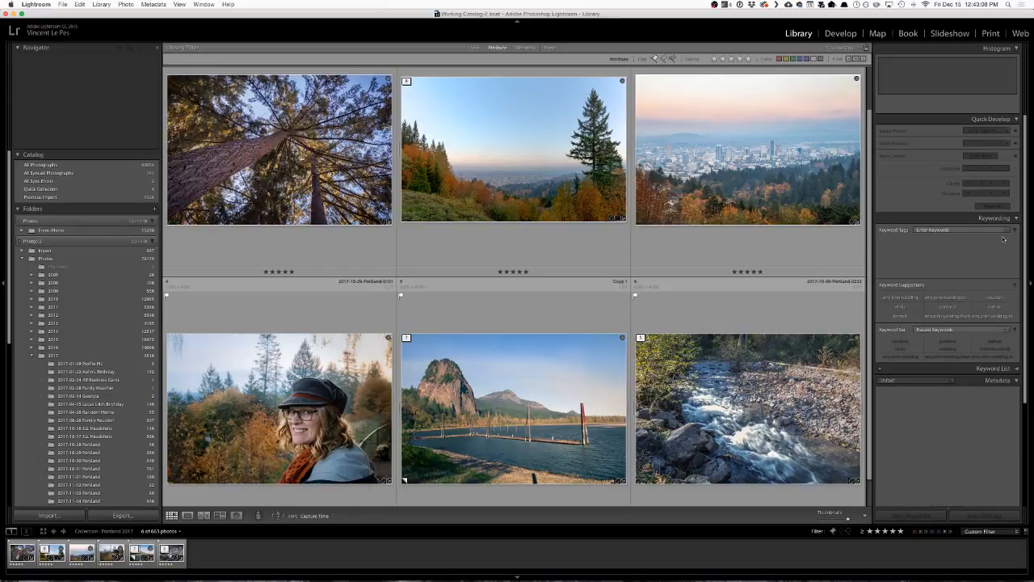
# Clear the five-star rating filter and look through the flagged photos in the grid.
pyautogui.click(750, 60)
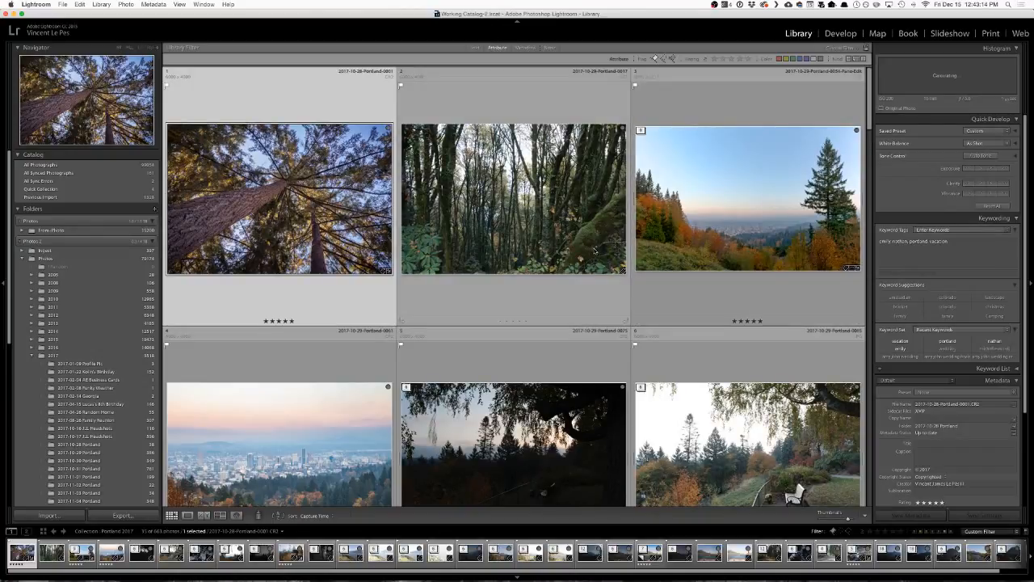
pyautogui.scroll(-3, 545, 350)
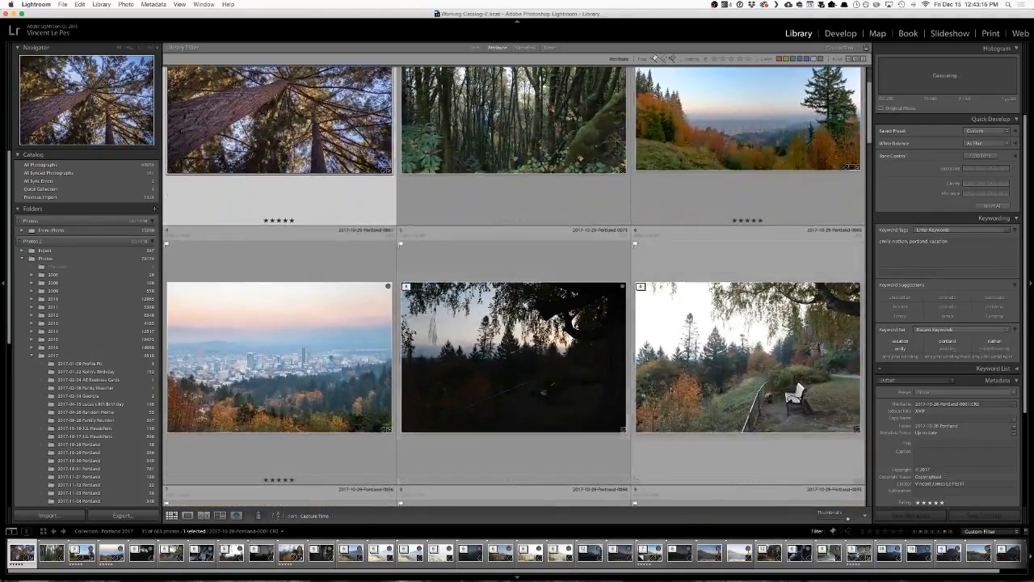
pyautogui.scroll(-3, 683, 394)
pyautogui.scroll(-10, 683, 393)
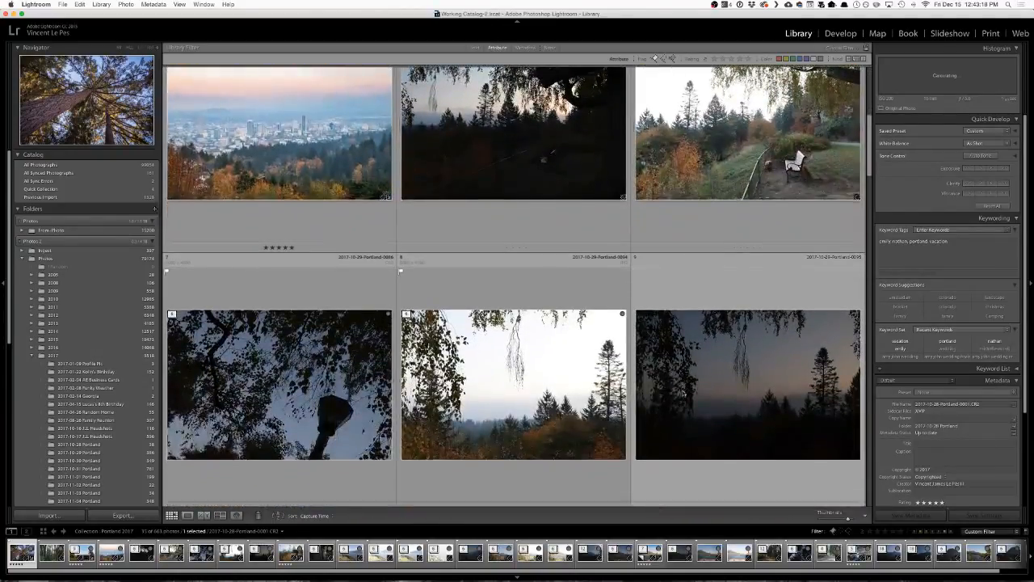
pyautogui.scroll(-8, 683, 394)
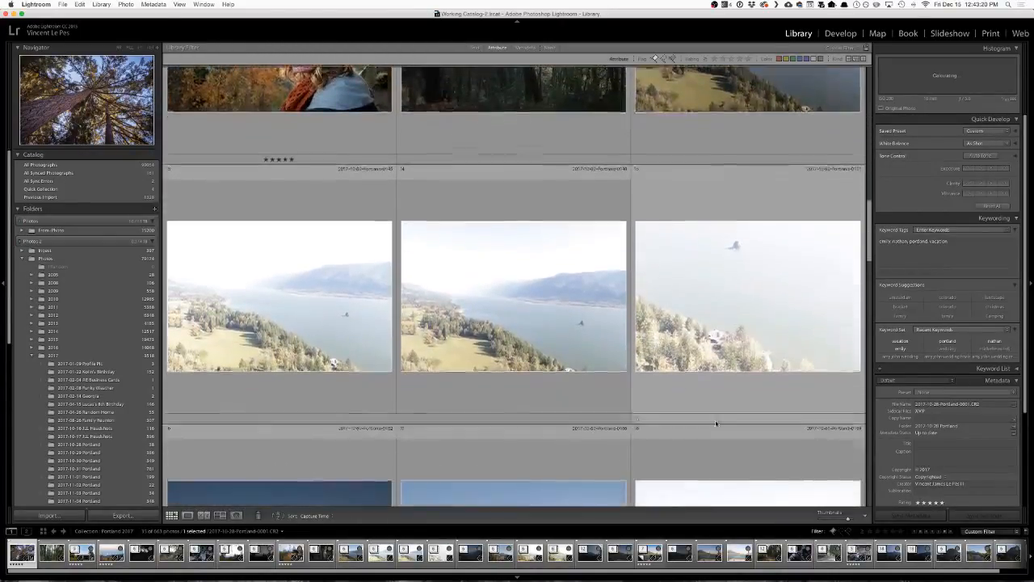
pyautogui.scroll(-6, 757, 462)
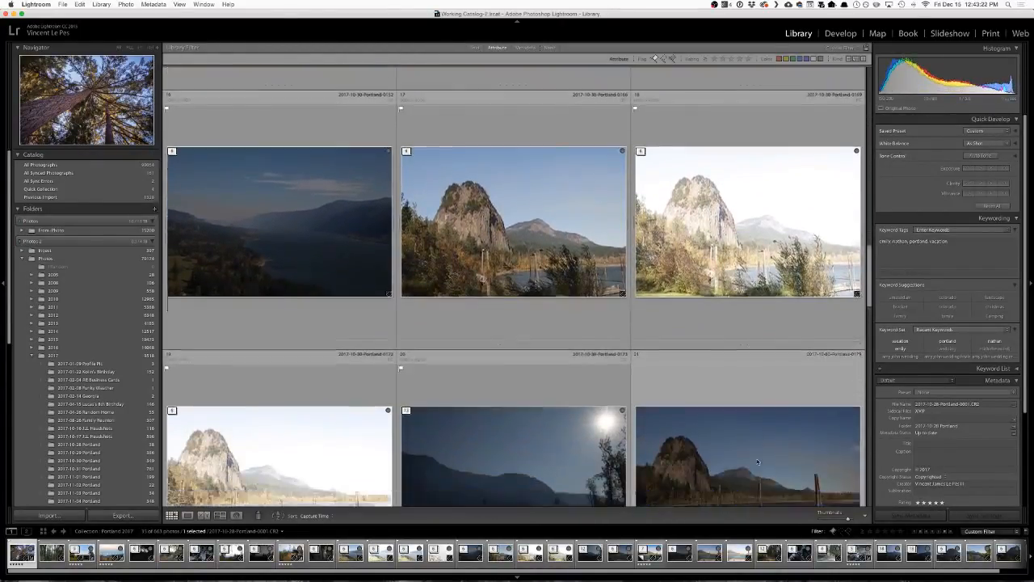
pyautogui.scroll(-12, 757, 462)
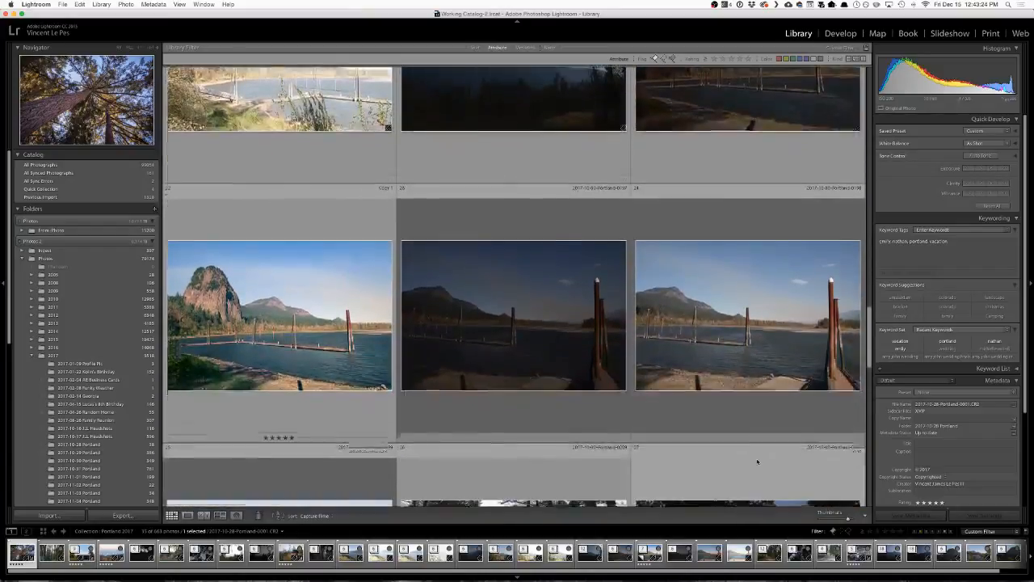
pyautogui.scroll(-6, 757, 462)
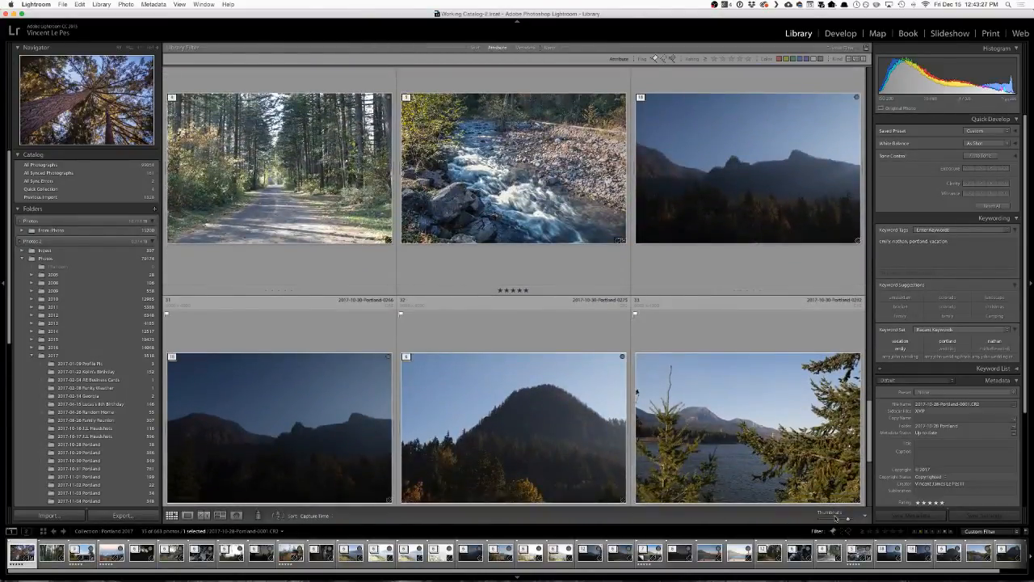
# Shrink the grid thumbnails and hide the side panels to fit more flagged photos in the grid.
pyautogui.moveTo(836, 517); pyautogui.dragTo(836, 518)
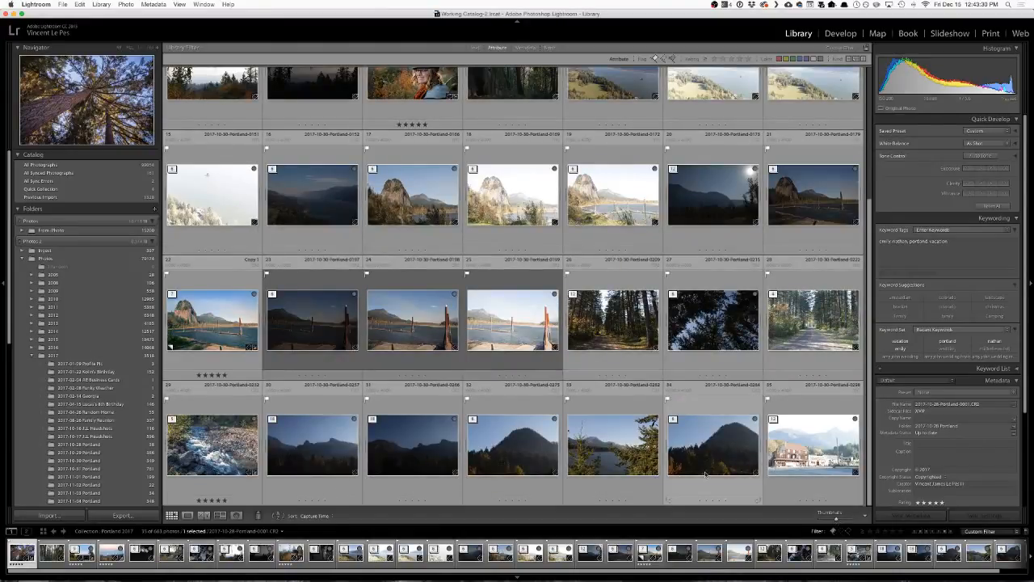
pyautogui.press('Tab')
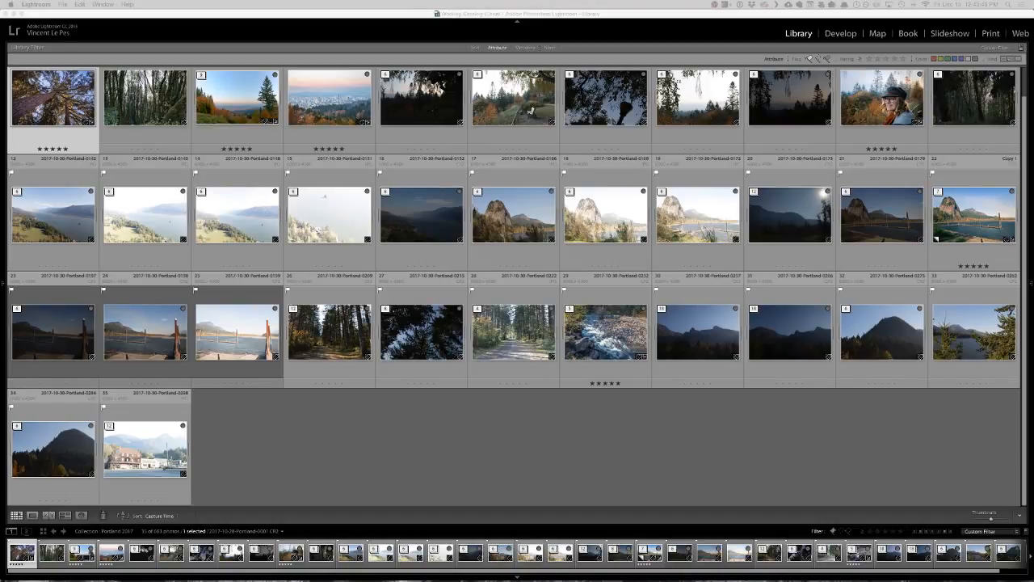
pyautogui.scroll(1, 568, 275)
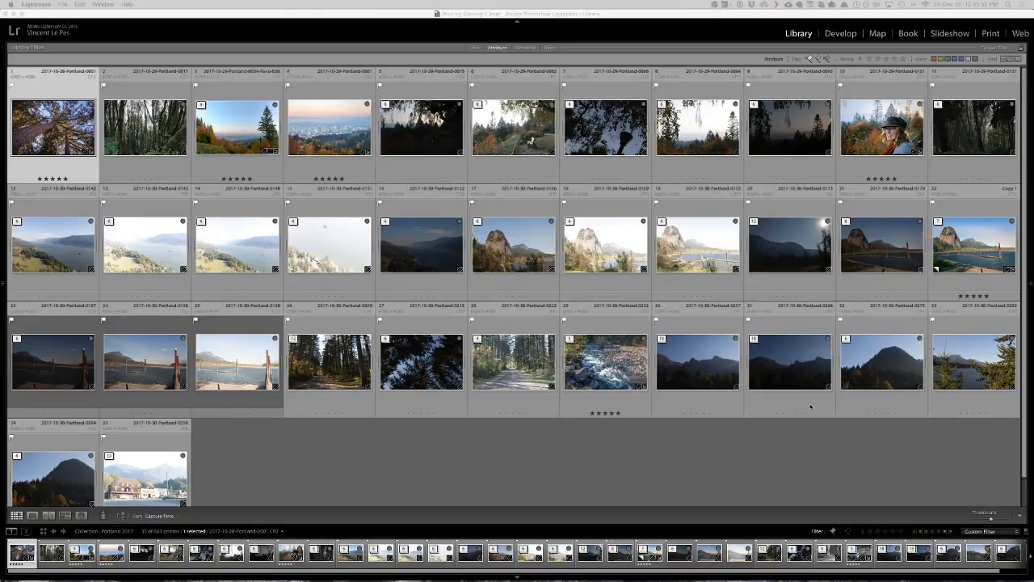
# Survey the upward tree view, the mossy forest, and the forest road photos together, and remove the upward tree view from the selection.
pyautogui.click(976, 129)
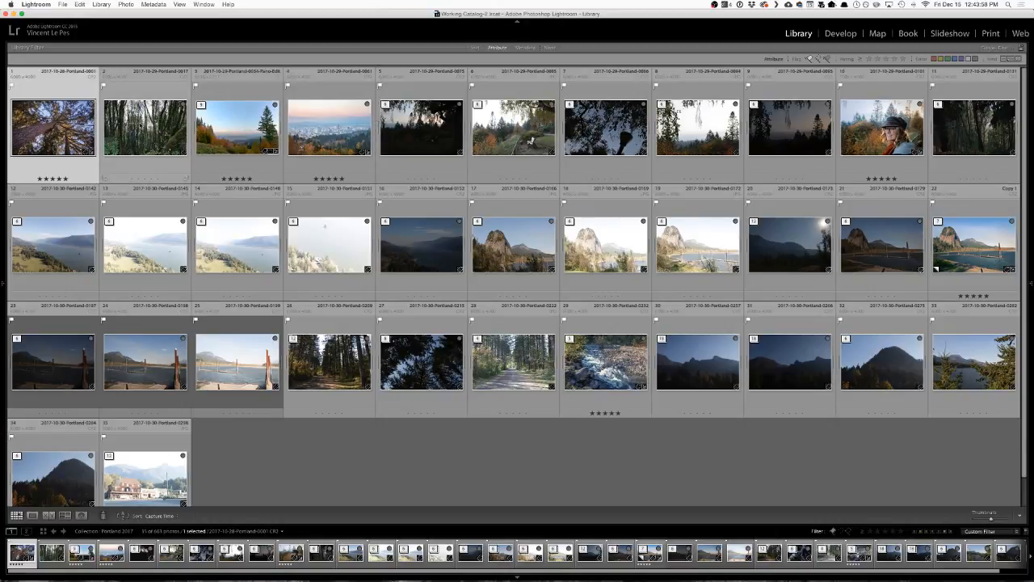
pyautogui.keyDown('super'); pyautogui.click(141, 127); pyautogui.keyUp('super')
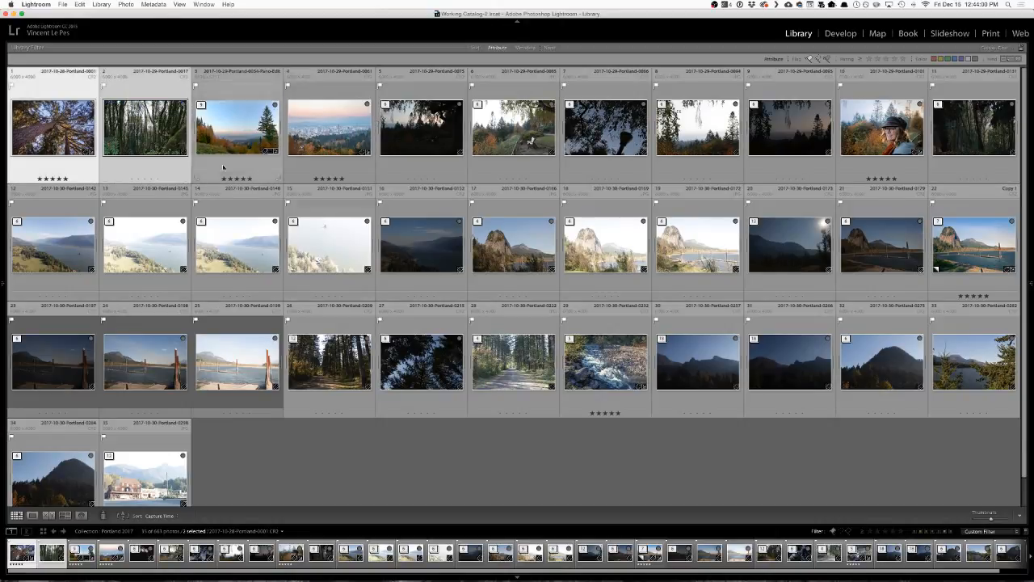
pyautogui.keyDown('super'); pyautogui.click(506, 371); pyautogui.keyUp('super')
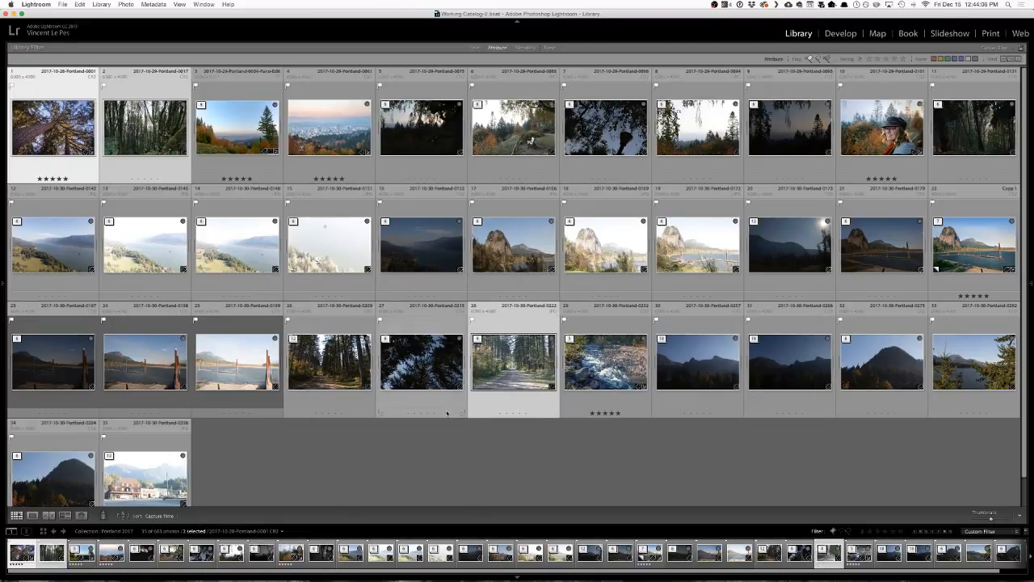
pyautogui.press('n')
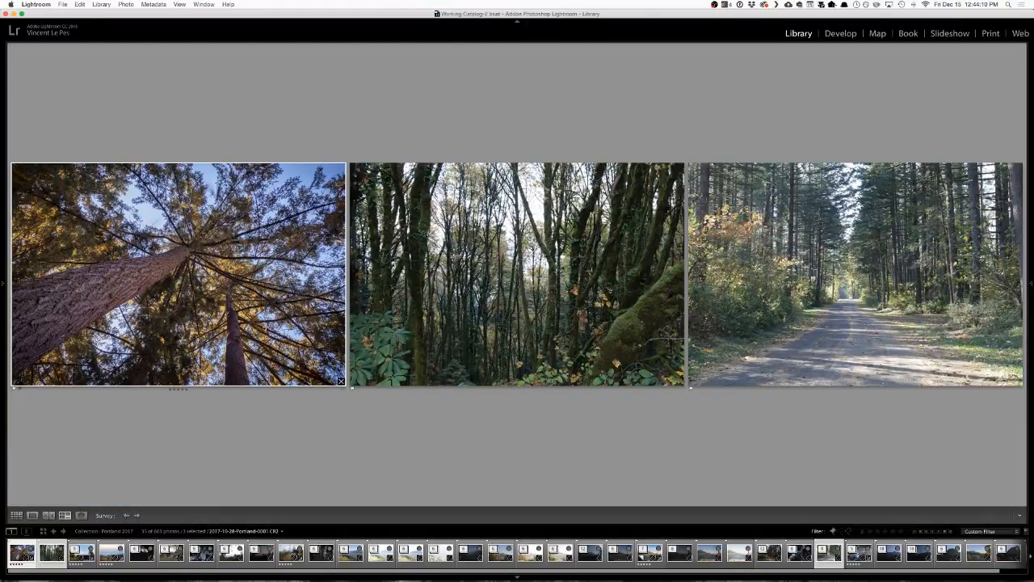
pyautogui.click(340, 380)
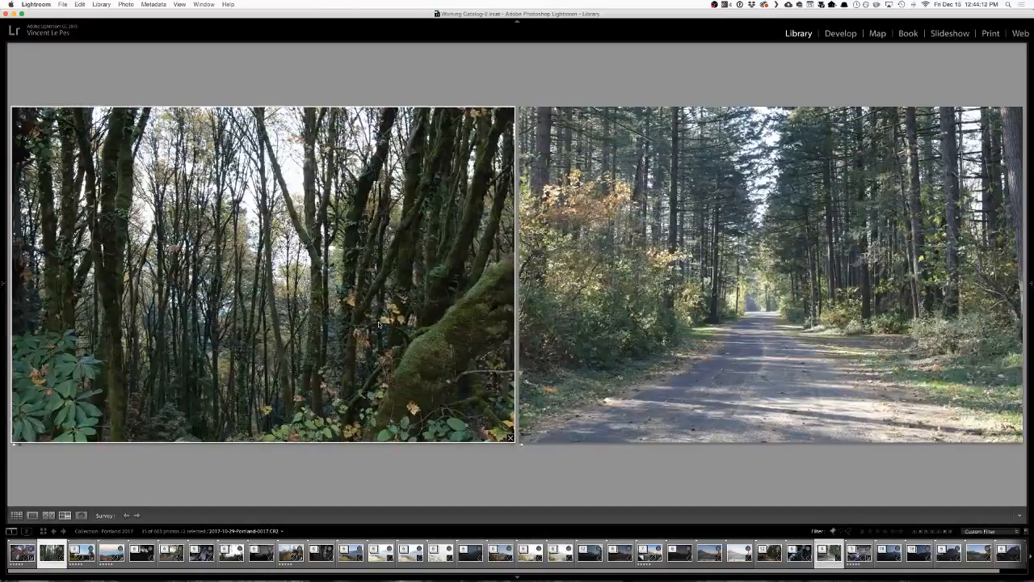
# Add the dark forest photo 2017-10-29-Portland-0141 to the selection from the grid and survey the three forest photos.
pyautogui.press('g')
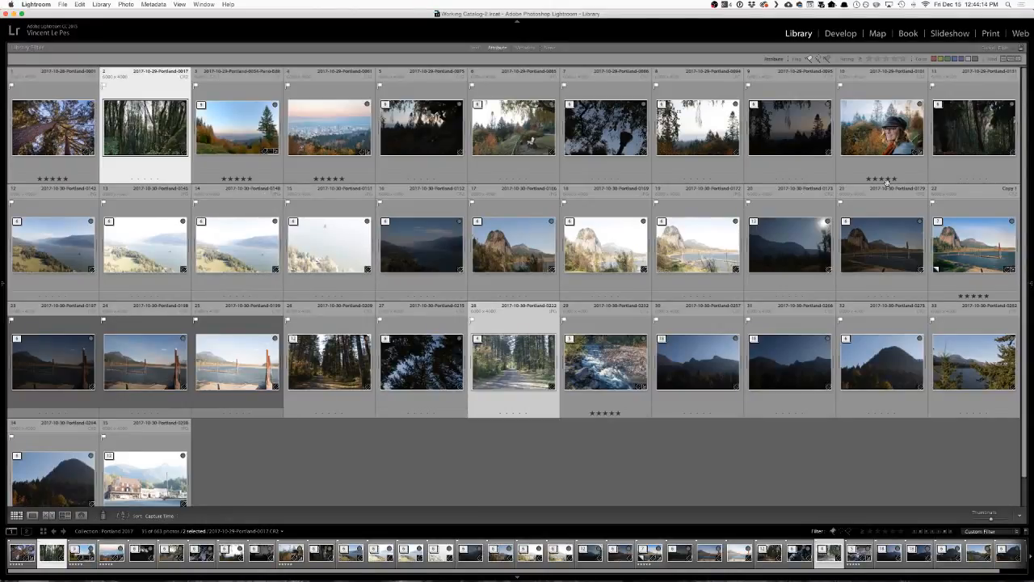
pyautogui.keyDown('super'); pyautogui.click(978, 135); pyautogui.keyUp('super')
pyautogui.press('n')
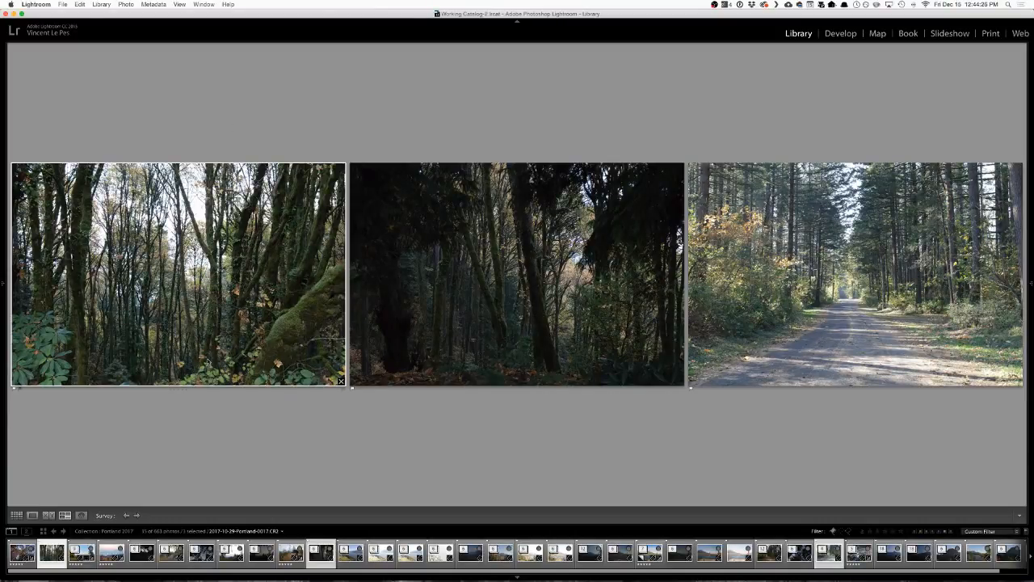
# Open the mossy forest photo in Develop and set its preview zoom to Fit.
pyautogui.press('d')
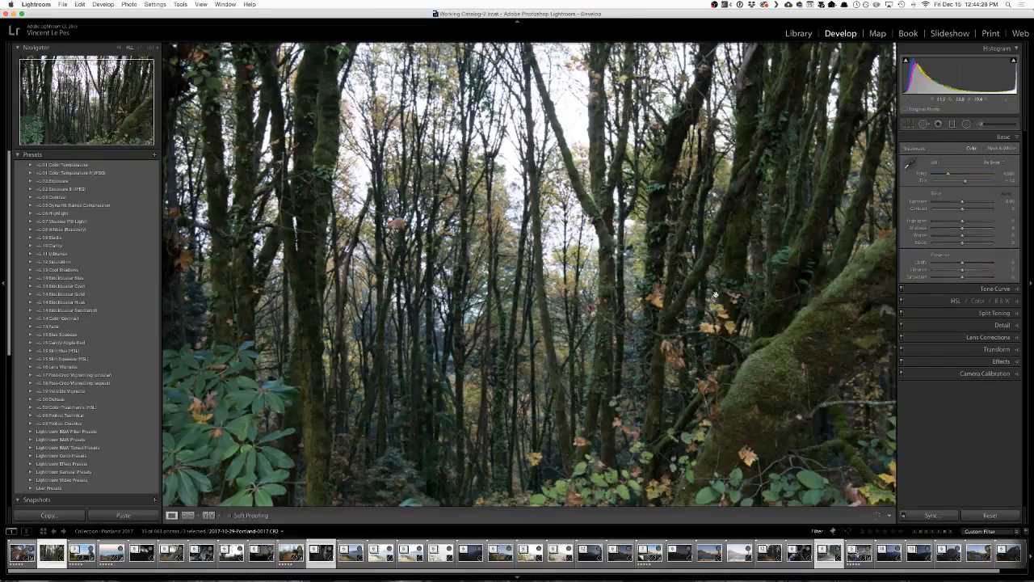
pyautogui.click(611, 260)
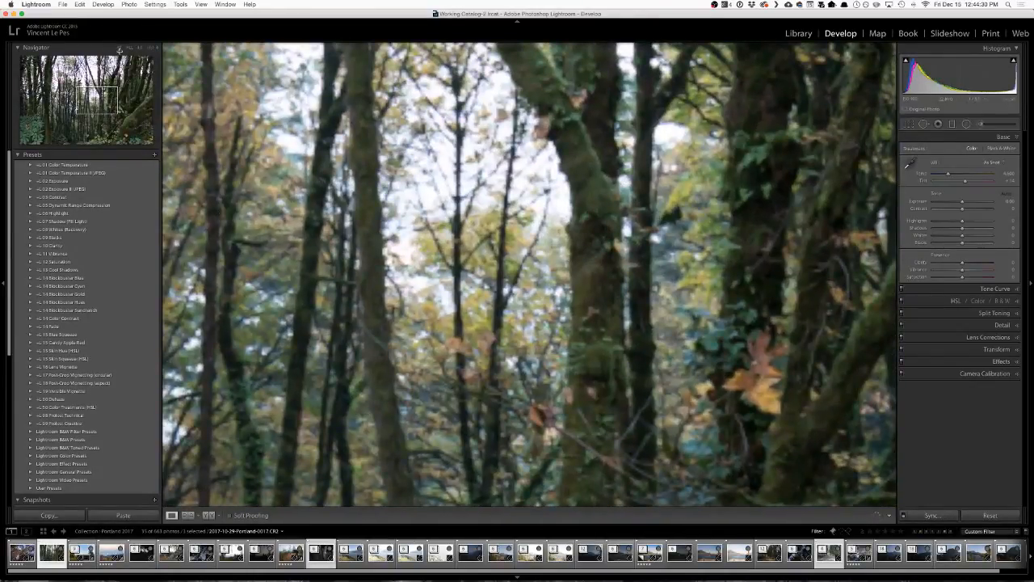
pyautogui.click(121, 48)
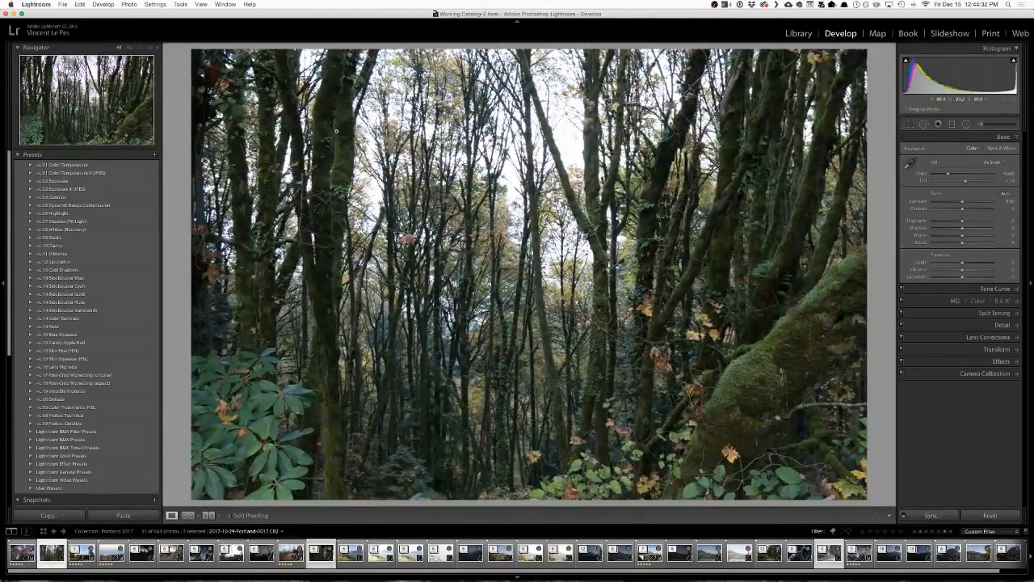
pyautogui.click(389, 172)
pyautogui.click(122, 49)
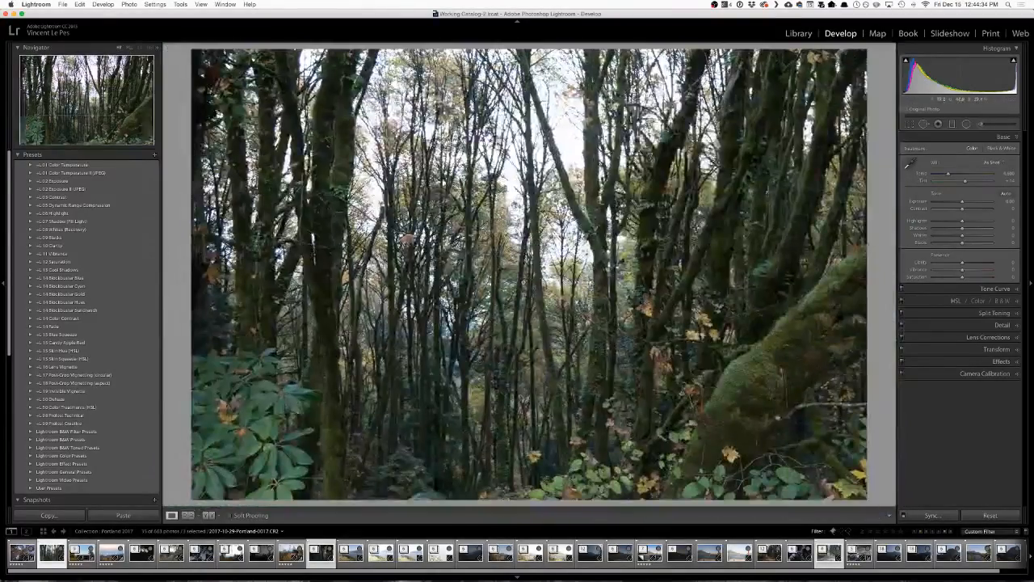
# Inspect the mossy forest photo close up, from the central trees across to the autumn leaves and the mossy leaning trunk.
pyautogui.click(489, 212)
pyautogui.moveTo(642, 468); pyautogui.dragTo(527, 310)
pyautogui.moveTo(566, 422); pyautogui.dragTo(546, 254)
pyautogui.moveTo(753, 309); pyautogui.dragTo(465, 373)
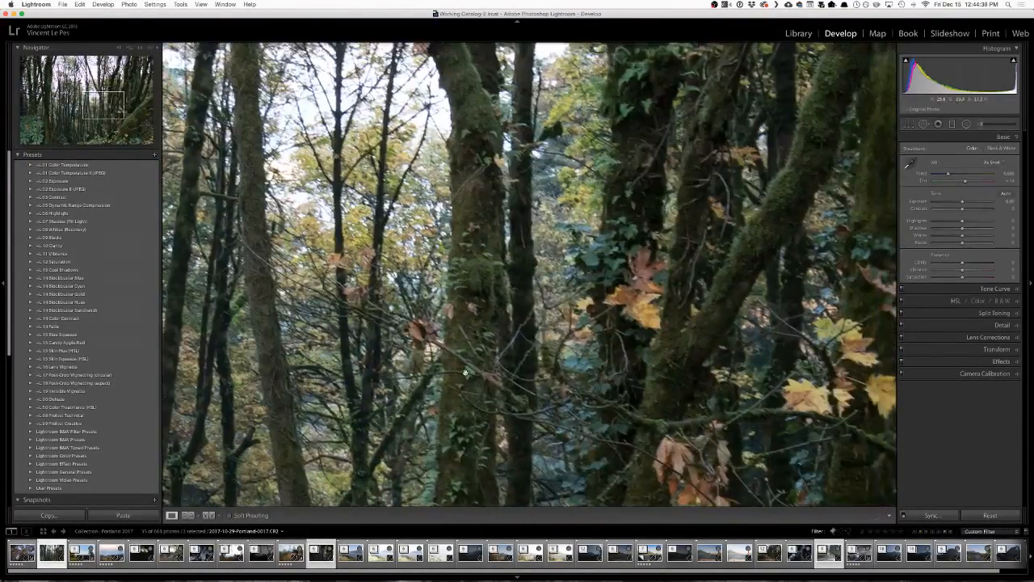
pyautogui.moveTo(679, 271); pyautogui.dragTo(302, 248)
pyautogui.moveTo(645, 492); pyautogui.dragTo(533, 362)
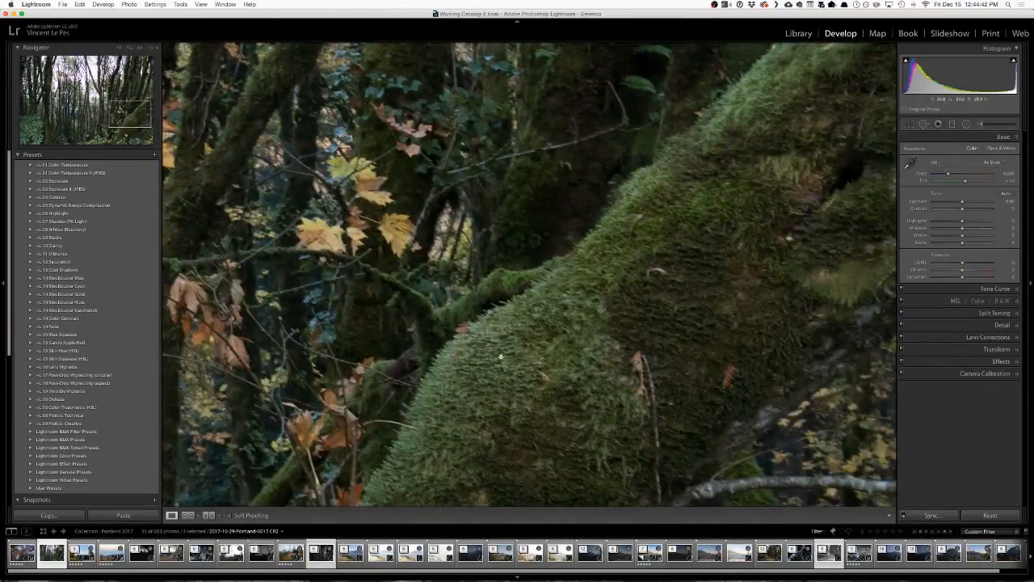
pyautogui.click(498, 331)
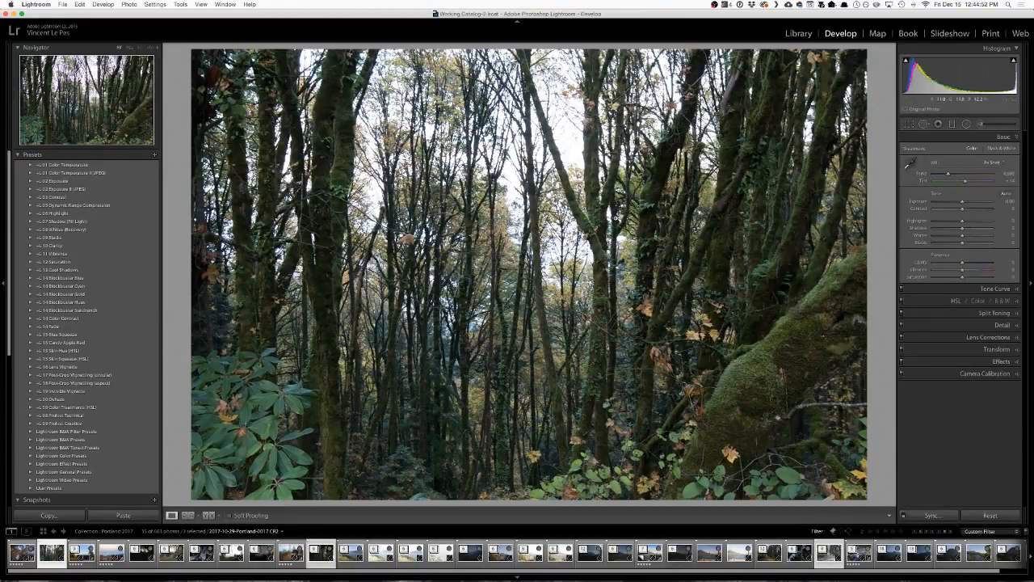
# Return to the Library grid and turn off the attribute filter to show the whole Portland 2017 collection around the mossy forest photo.
pyautogui.press('y')
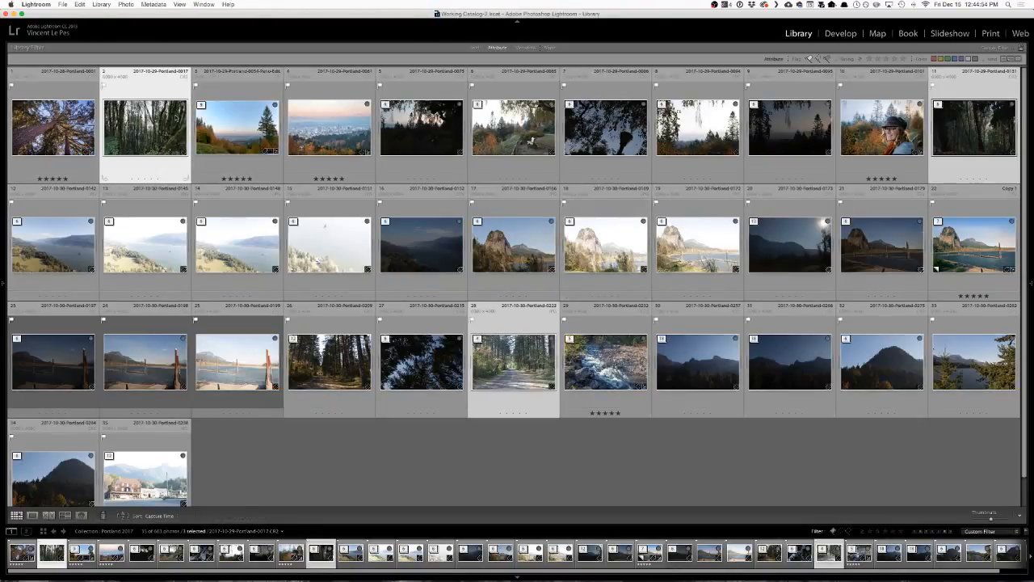
pyautogui.click(497, 48)
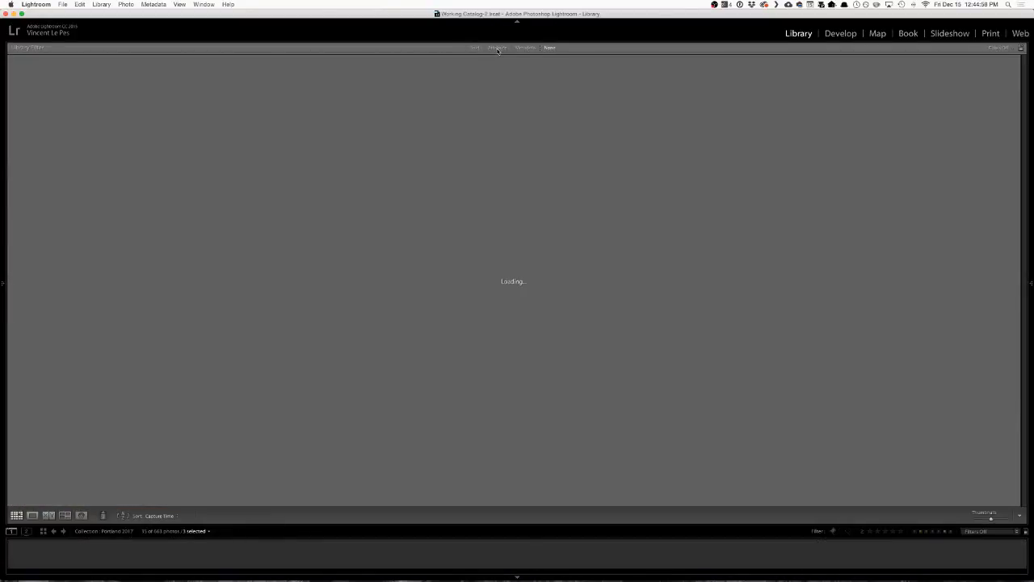
pyautogui.scroll(-2, 500, 144)
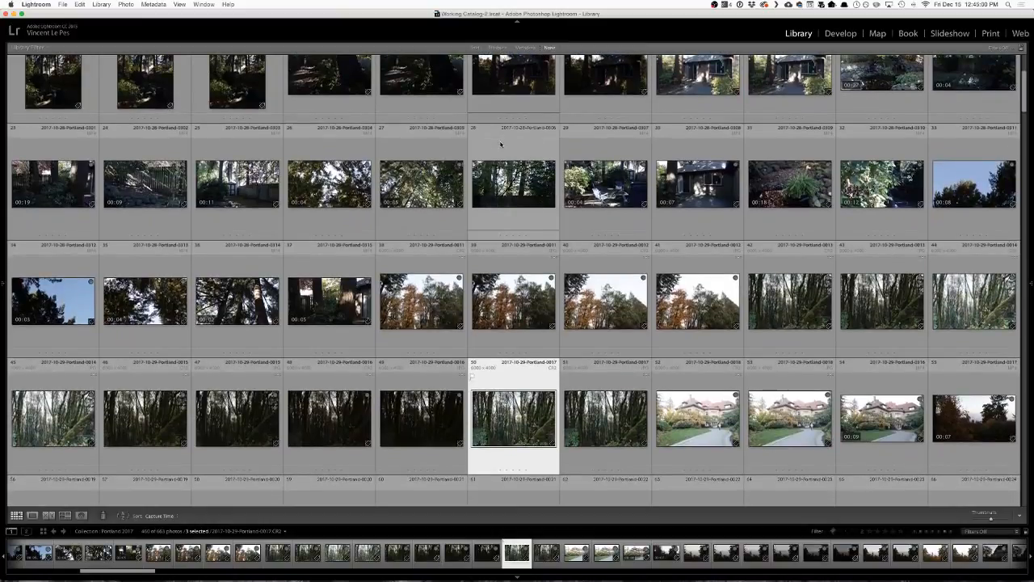
pyautogui.scroll(-3, 500, 145)
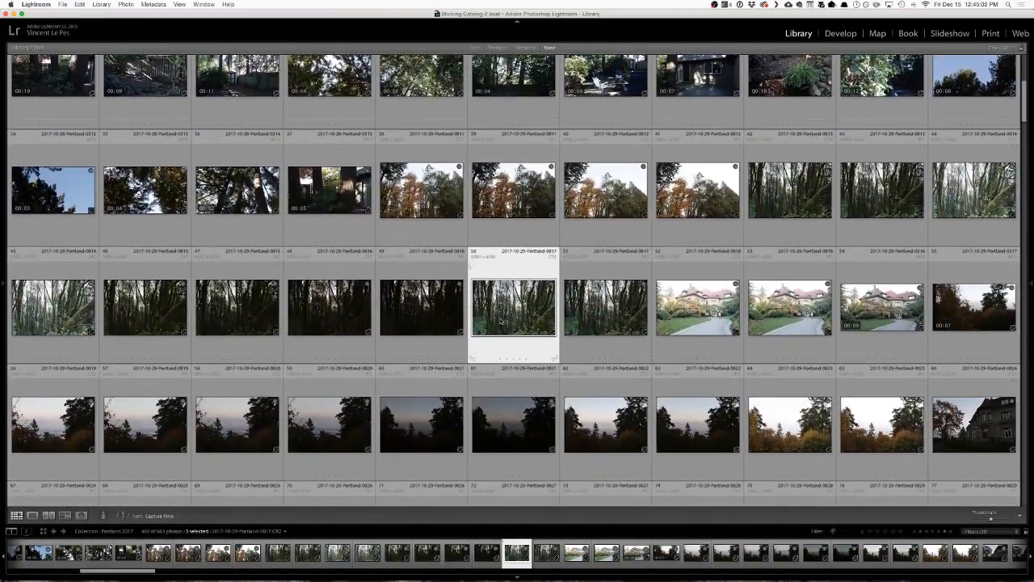
# Add forest photos 2017-10-29-Portland-0016, 0015, 0013 and 0014 to the selection and survey all selected photos together.
pyautogui.keyDown('super'); pyautogui.click(335, 316); pyautogui.keyUp('super')
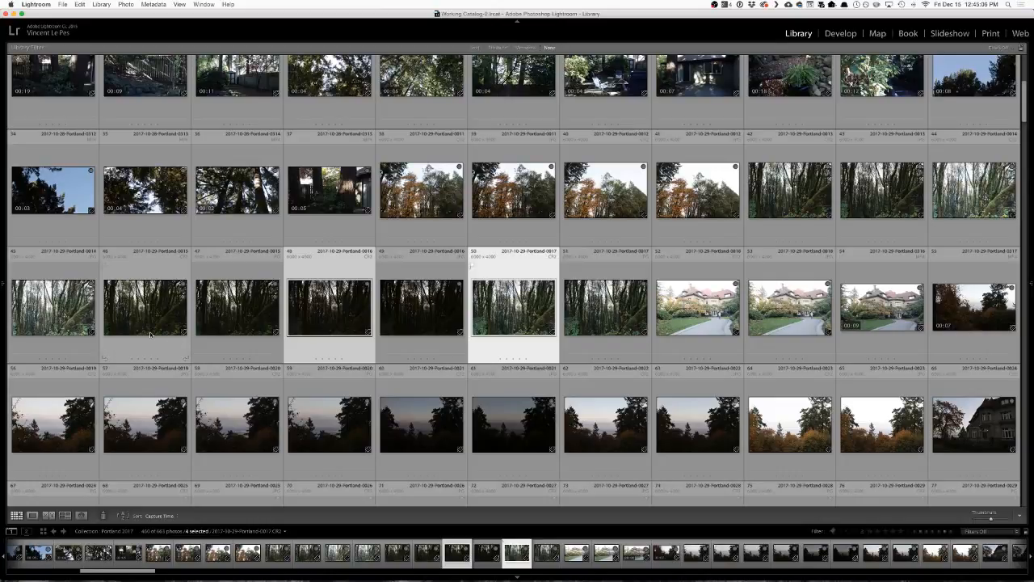
pyautogui.keyDown('super'); pyautogui.click(150, 334); pyautogui.keyUp('super')
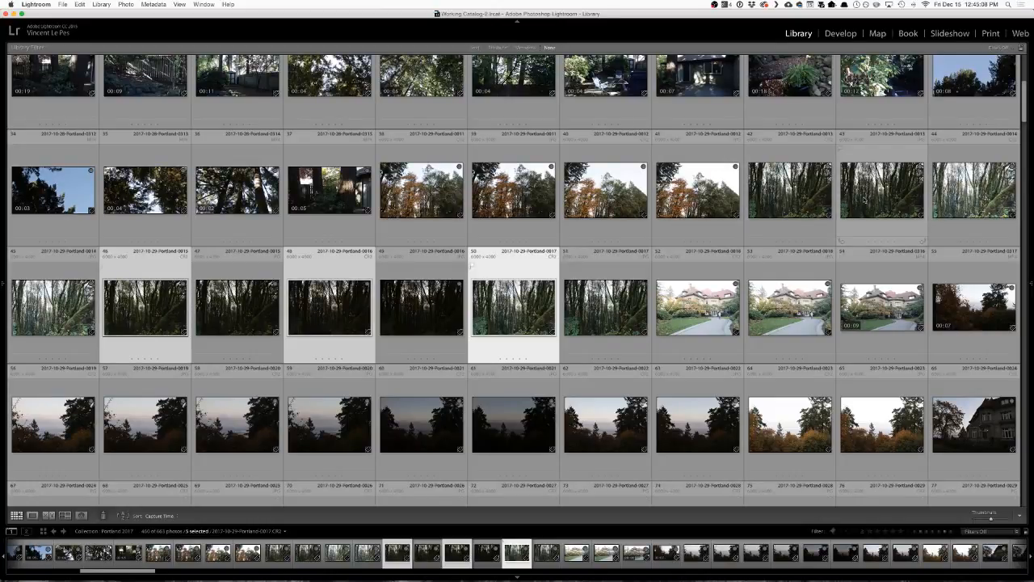
pyautogui.keyDown('super'); pyautogui.click(805, 201); pyautogui.keyUp('super')
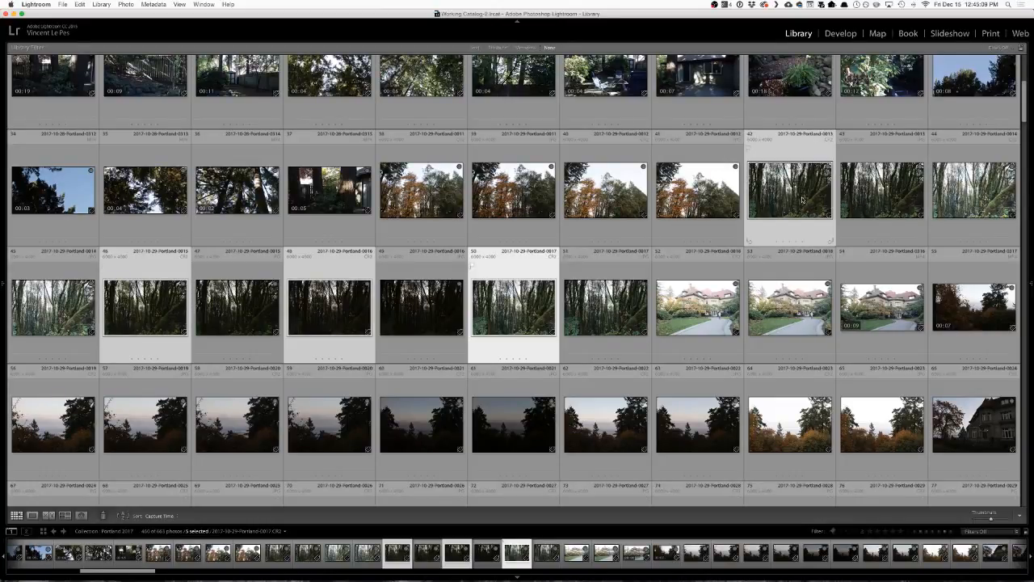
pyautogui.keyDown('super'); pyautogui.click(981, 212); pyautogui.keyUp('super')
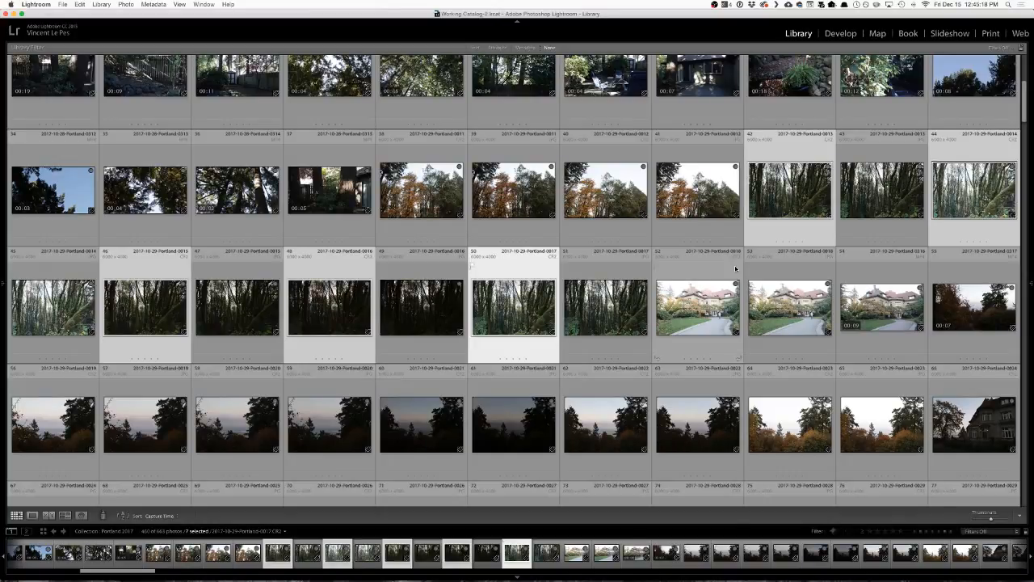
pyautogui.press('n')
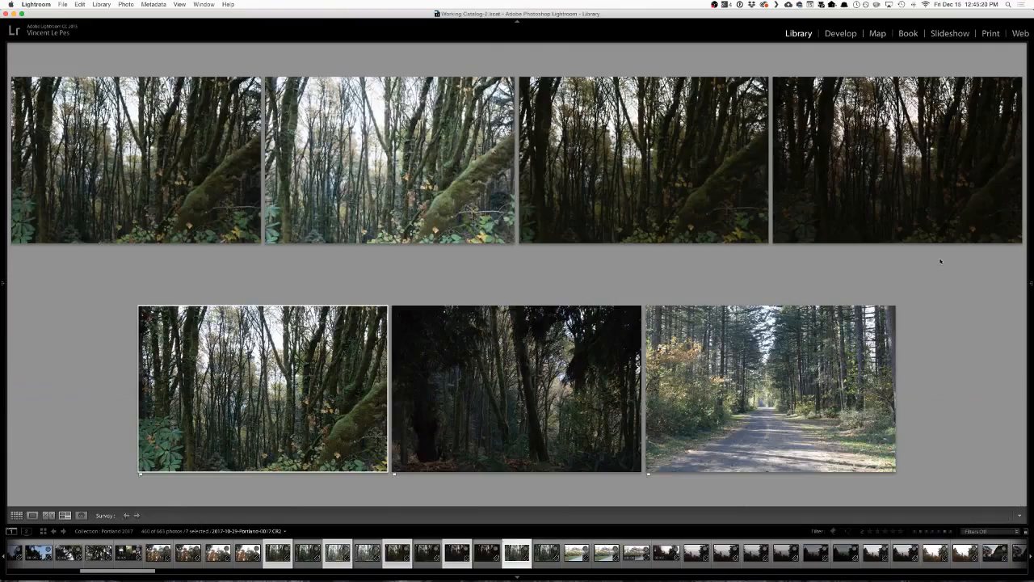
# Open the darkest forest exposure, 2017-10-29-Portland-0016, from the survey in Develop with the side panels shown.
pyautogui.moveTo(689, 327)
pyautogui.moveTo(559, 430)
pyautogui.doubleClick(923, 149)
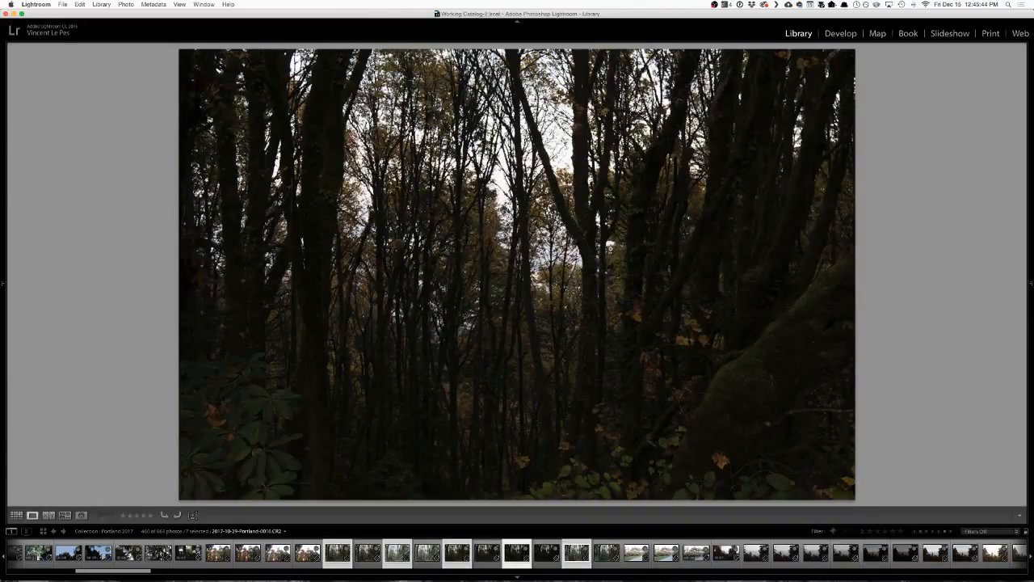
pyautogui.press('Tab')
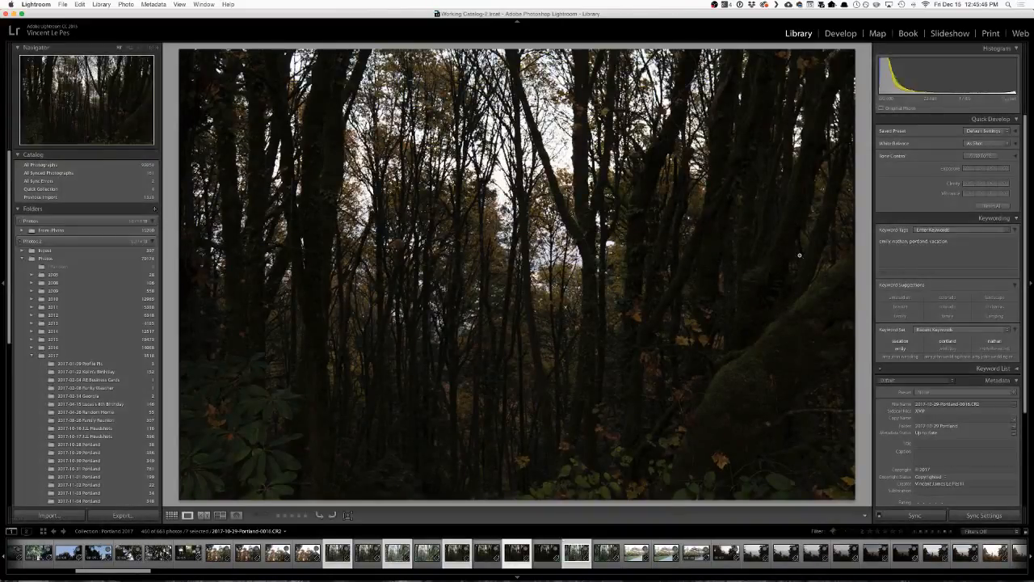
pyautogui.press('d')
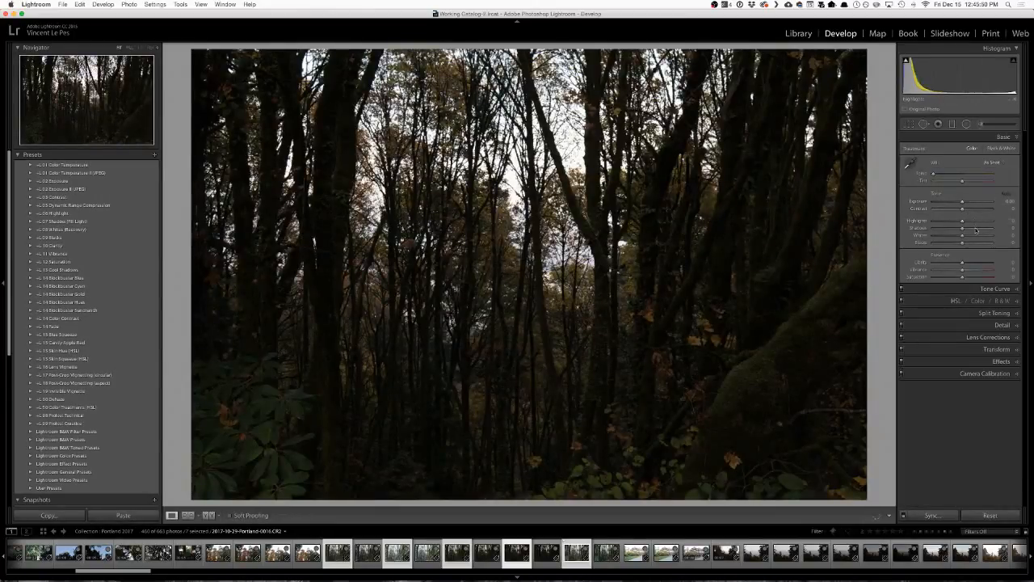
# Try raising Shadows to +100 and Exposure to +1.30 on the dark forest photo, and reset both adjustments.
pyautogui.moveTo(977, 230); pyautogui.dragTo(1011, 229)
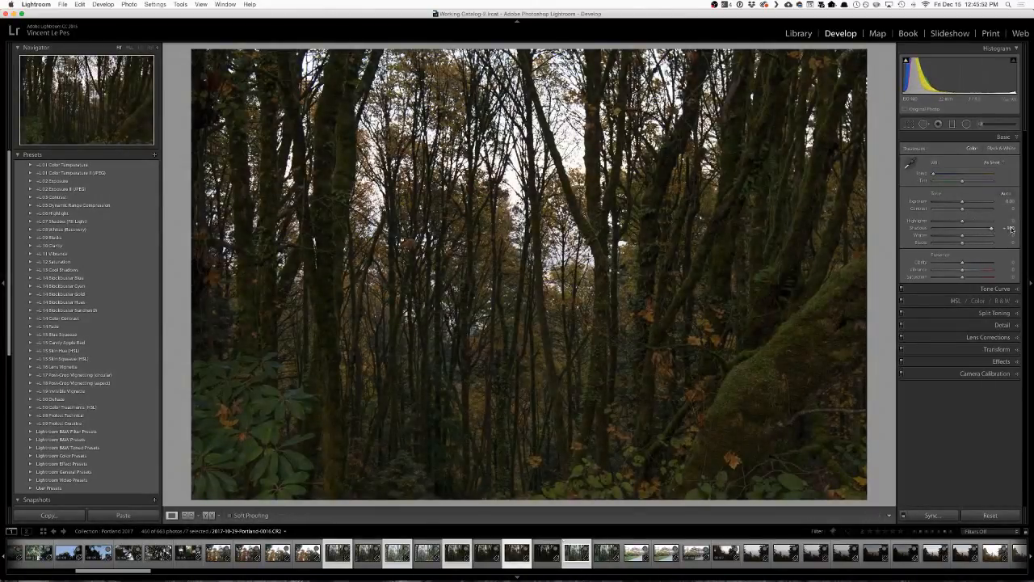
pyautogui.moveTo(962, 202); pyautogui.dragTo(970, 203)
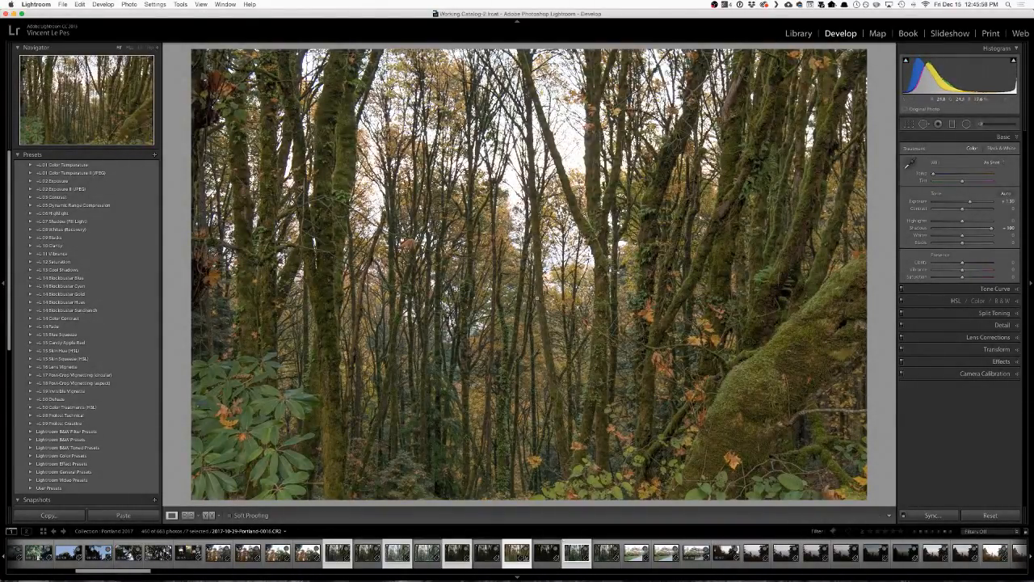
pyautogui.click(601, 311)
pyautogui.click(755, 275)
pyautogui.doubleClick(991, 228)
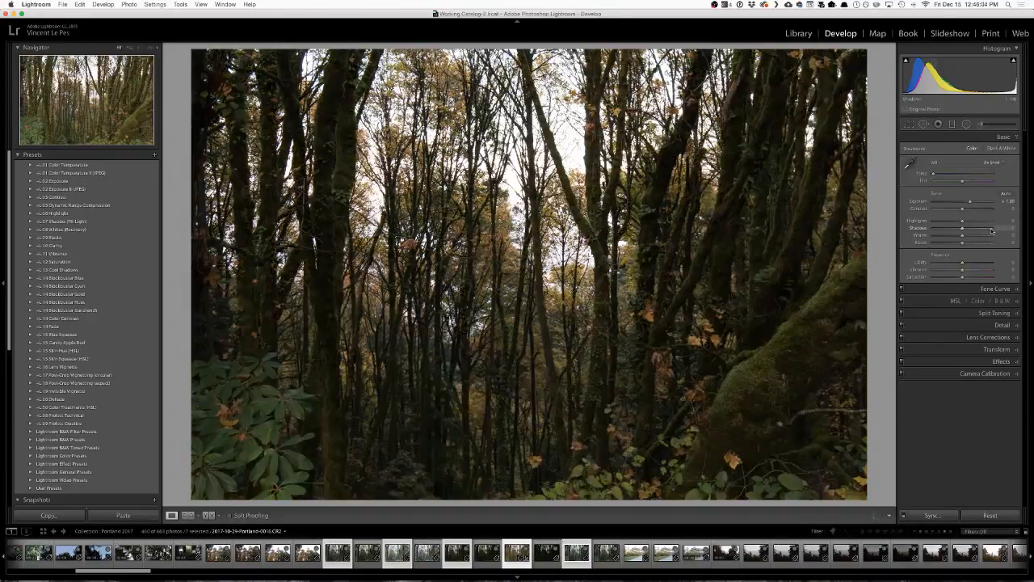
pyautogui.doubleClick(970, 203)
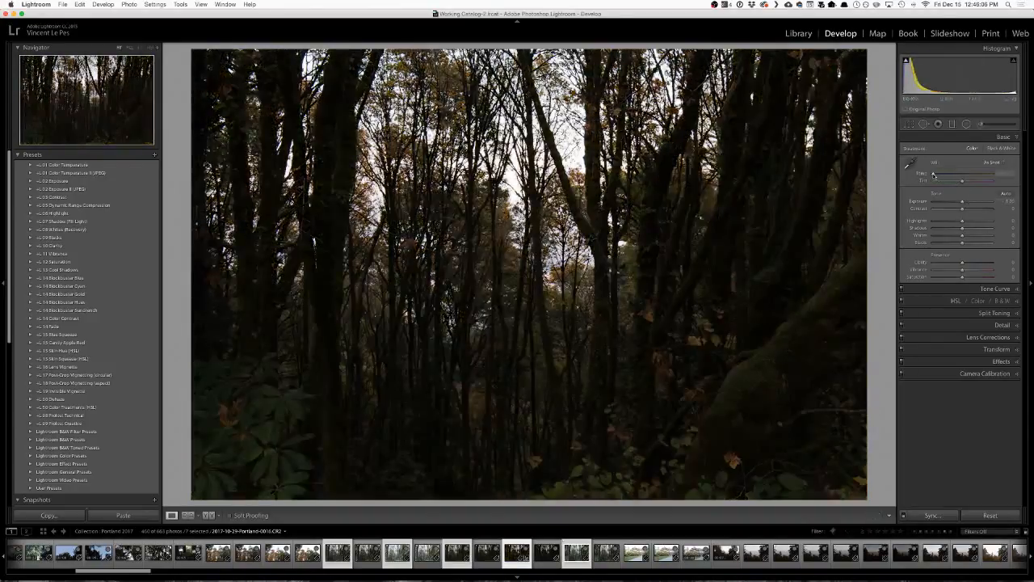
# Set a warmer custom white balance, and brighten the forest photo with Exposure at +2.80 and Shadows at +30.
pyautogui.moveTo(934, 174); pyautogui.dragTo(966, 183)
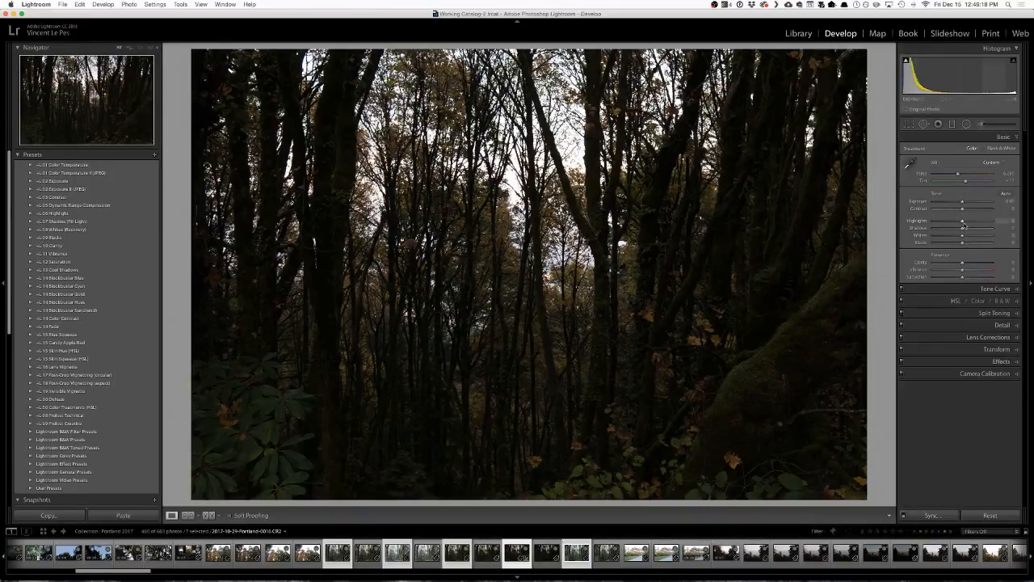
pyautogui.moveTo(963, 204); pyautogui.dragTo(980, 204)
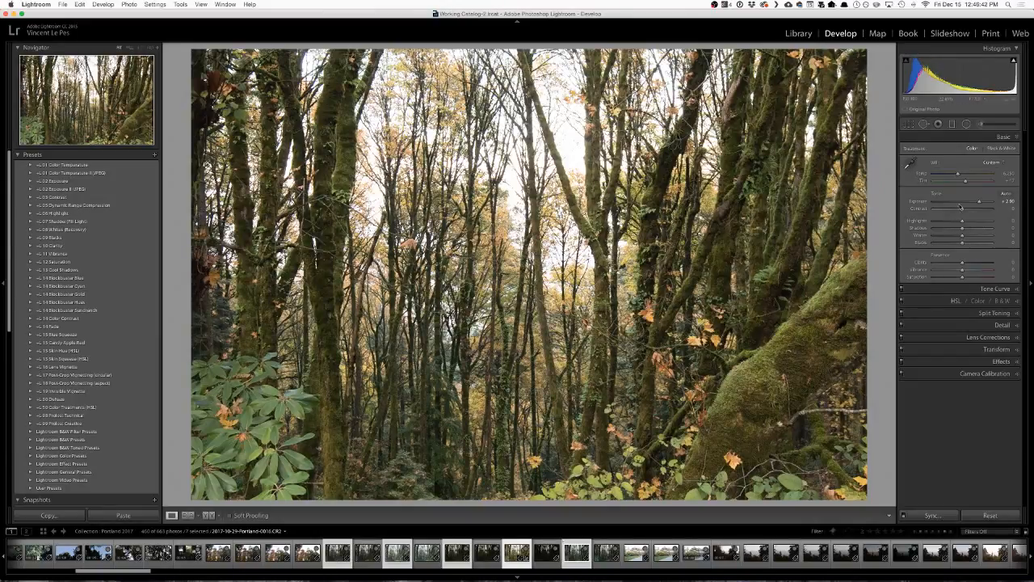
pyautogui.moveTo(956, 223)
pyautogui.mouseDown()
pyautogui.moveTo(932, 223)
pyautogui.moveTo(983, 203)
pyautogui.moveTo(957, 223)
pyautogui.moveTo(978, 203)
pyautogui.moveTo(971, 231)
pyautogui.mouseUp()
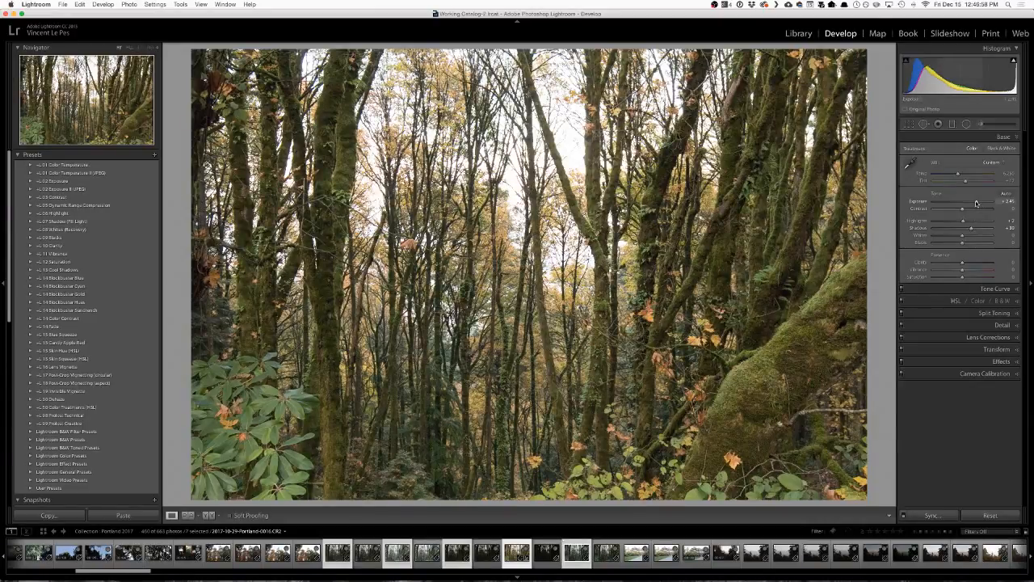
# Rebalance Exposure to about +2.8, lower Highlights to about -96 and Whites to -6, and check the bright background close up.
pyautogui.moveTo(978, 203); pyautogui.dragTo(945, 222)
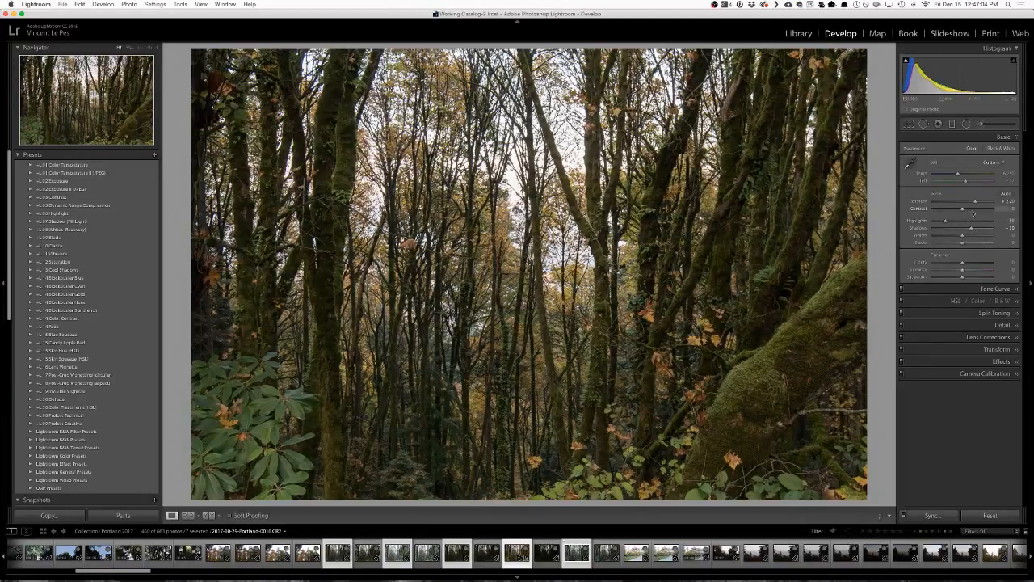
pyautogui.moveTo(975, 202); pyautogui.dragTo(930, 225)
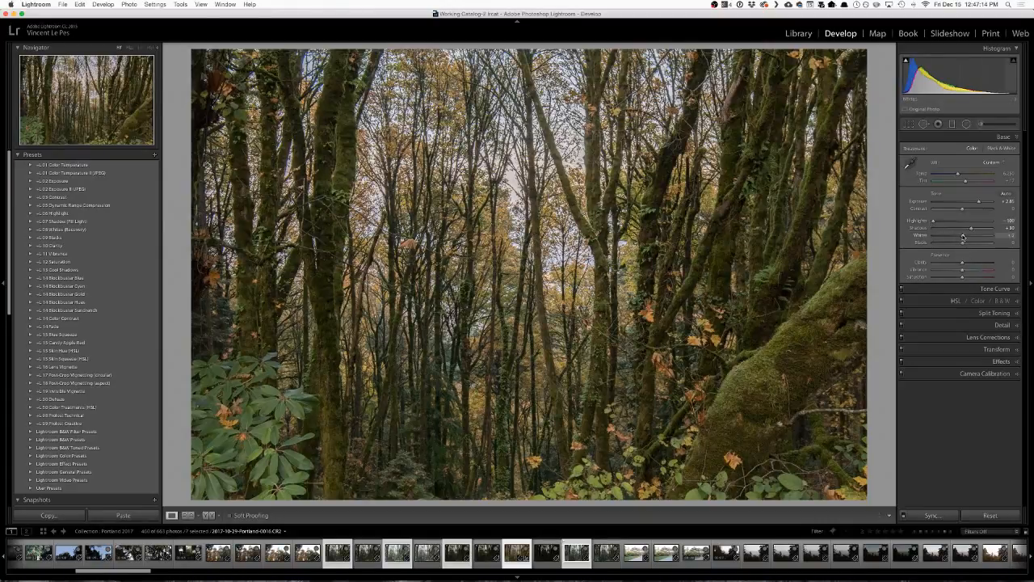
pyautogui.moveTo(962, 237); pyautogui.dragTo(935, 225)
pyautogui.moveTo(955, 236); pyautogui.dragTo(969, 239)
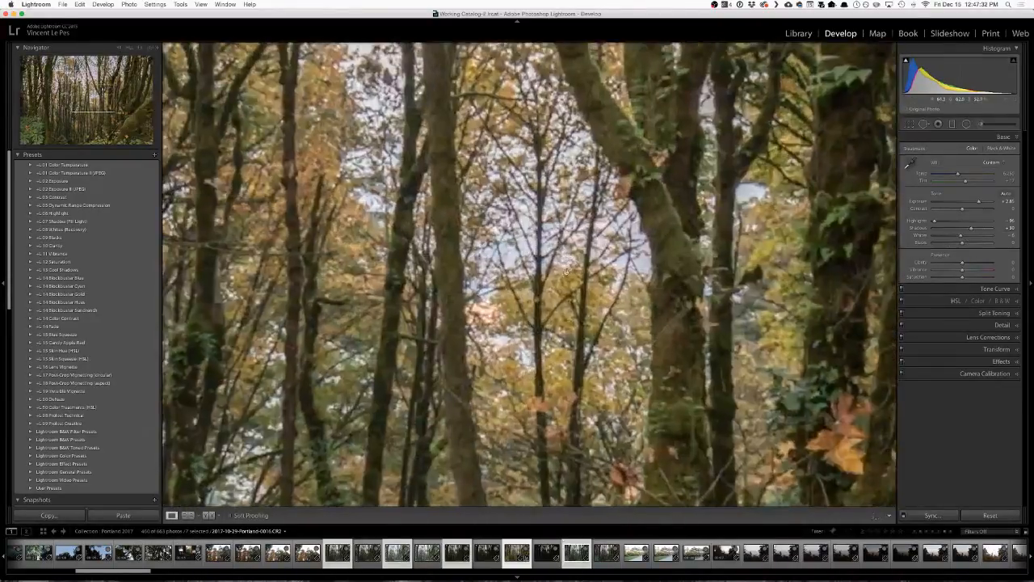
pyautogui.click(573, 264)
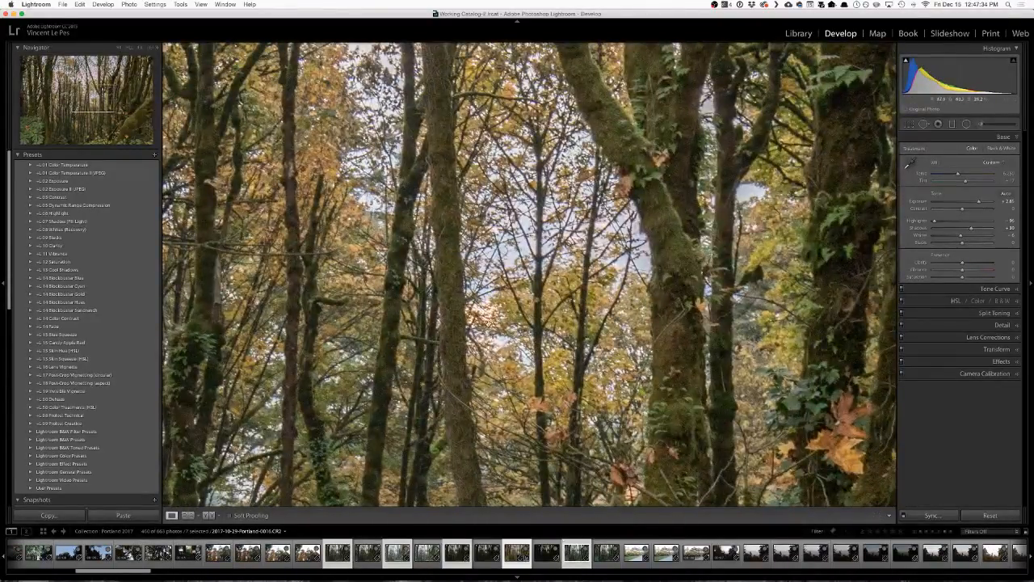
pyautogui.click(600, 267)
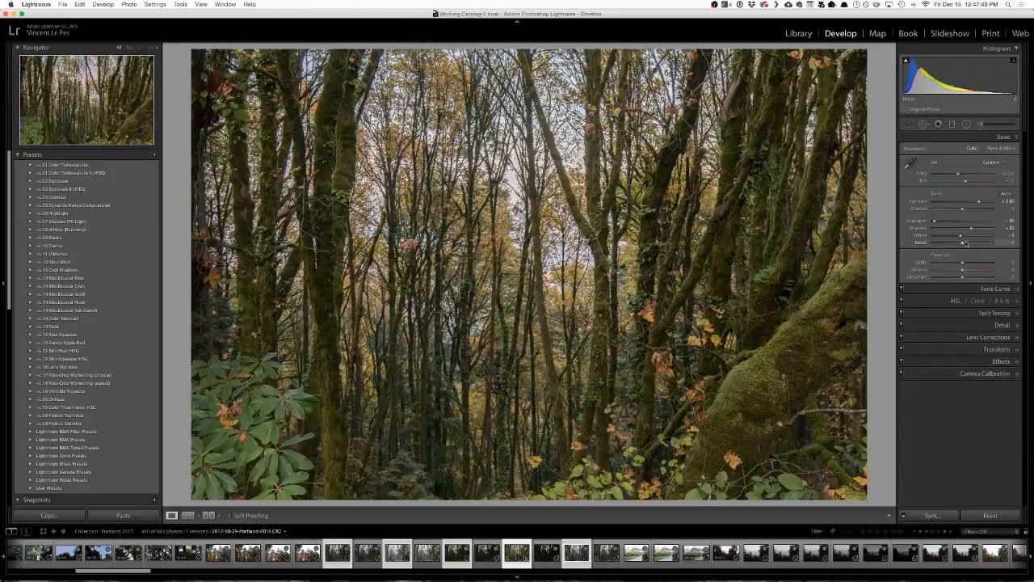
# Set Blacks to -11, and try a Clarity boost and reset it.
pyautogui.moveTo(960, 244)
pyautogui.mouseDown()
pyautogui.moveTo(985, 249)
pyautogui.moveTo(952, 248)
pyautogui.mouseUp()
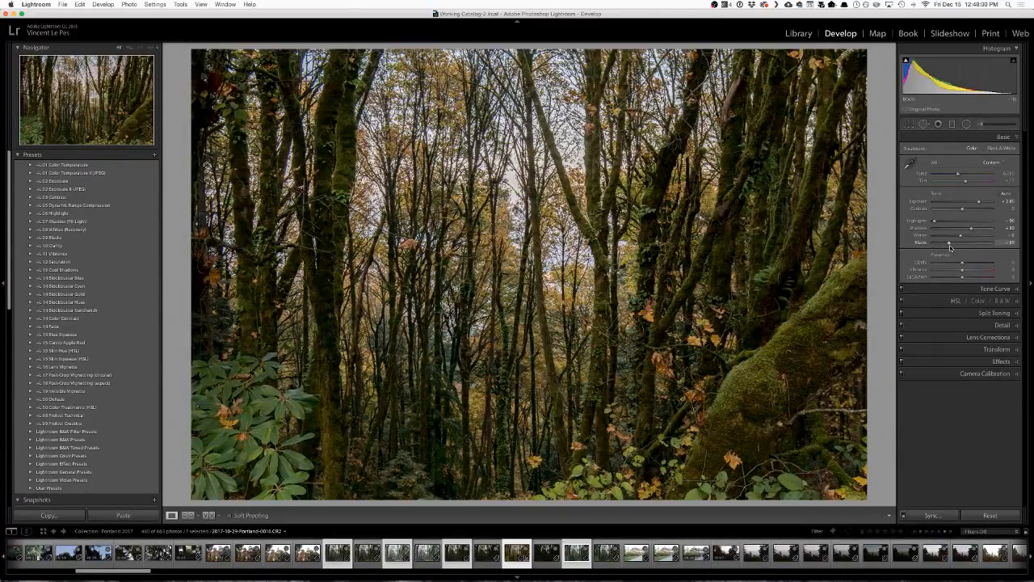
pyautogui.moveTo(951, 247); pyautogui.dragTo(973, 266)
pyautogui.doubleClick(973, 265)
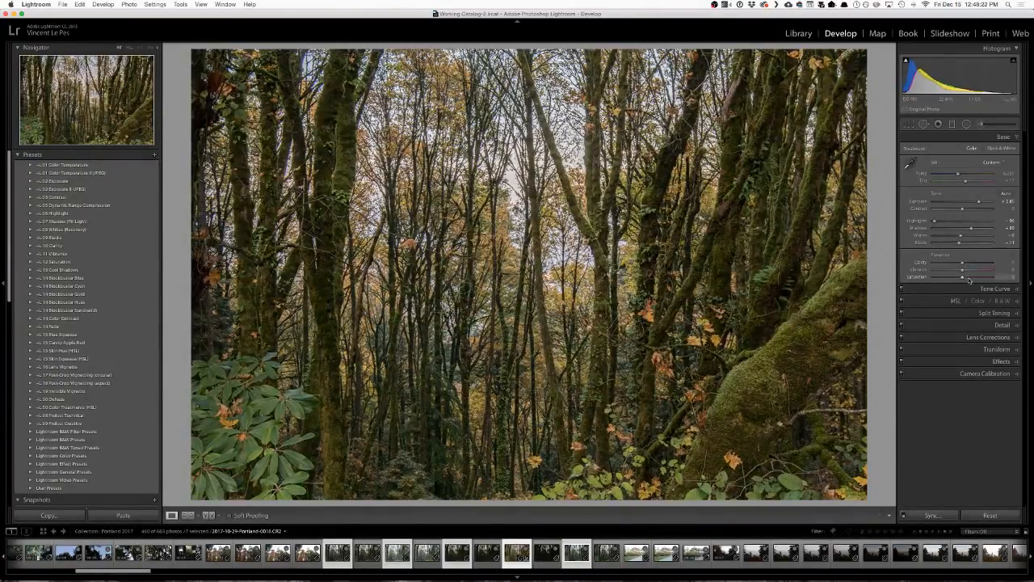
# Set Clarity to +12 and Vibrance to +37, and reset the trial Saturation change.
pyautogui.moveTo(962, 264); pyautogui.dragTo(968, 264)
pyautogui.moveTo(964, 272); pyautogui.dragTo(975, 272)
pyautogui.moveTo(969, 271); pyautogui.dragTo(970, 272)
pyautogui.moveTo(975, 272); pyautogui.dragTo(974, 274)
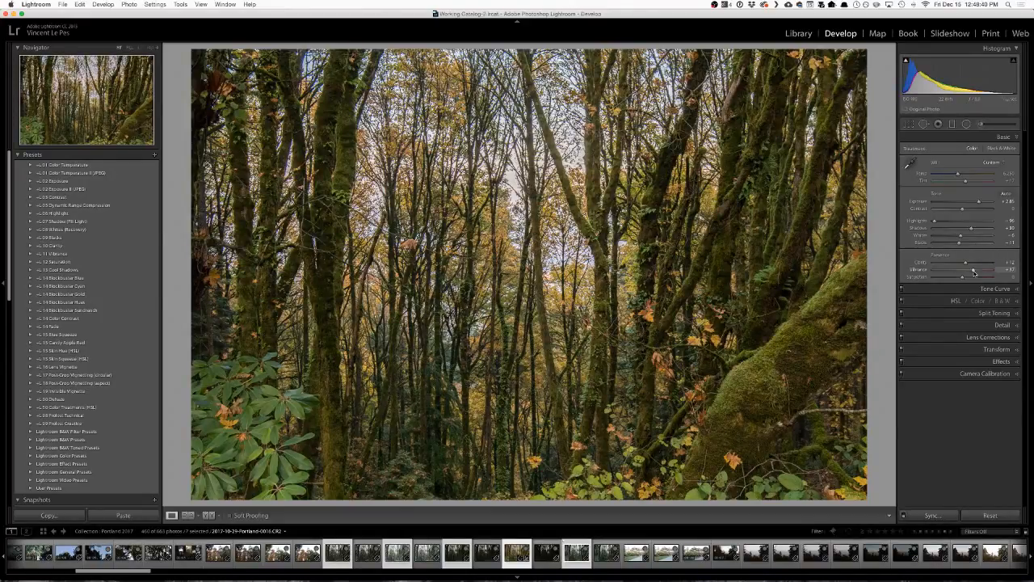
pyautogui.moveTo(974, 273); pyautogui.dragTo(957, 279)
pyautogui.doubleClick(957, 278)
# Shift the HSL hue of the mossy tree trunks toward green with the targeted adjustment tool.
pyautogui.click(922, 303)
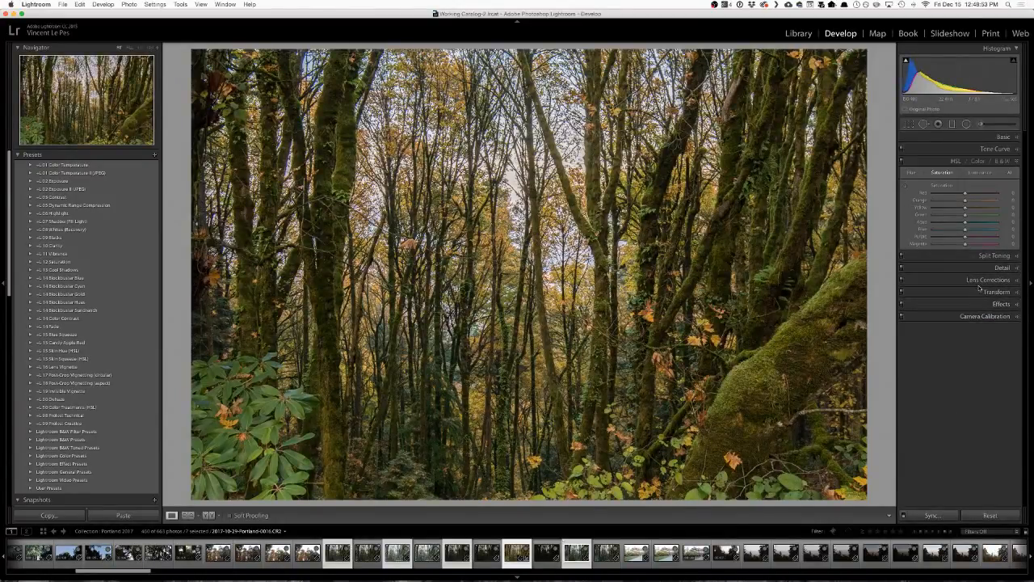
pyautogui.click(912, 173)
pyautogui.click(905, 189)
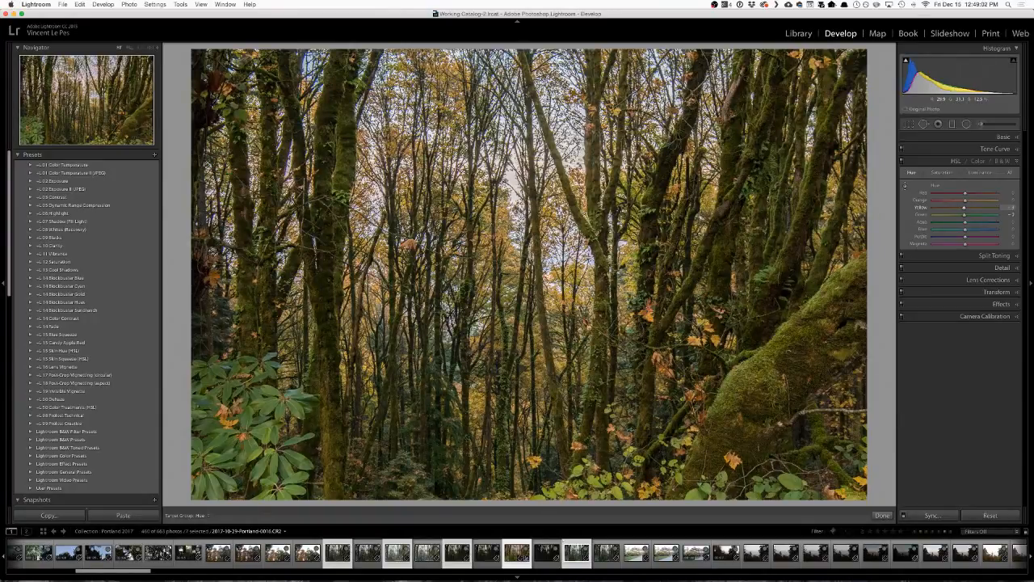
pyautogui.moveTo(315, 238); pyautogui.dragTo(316, 260)
# Boost the yellow, green and aqua saturation in HSL, with green at about +31, and compare the photo with HSL off and on.
pyautogui.click(944, 173)
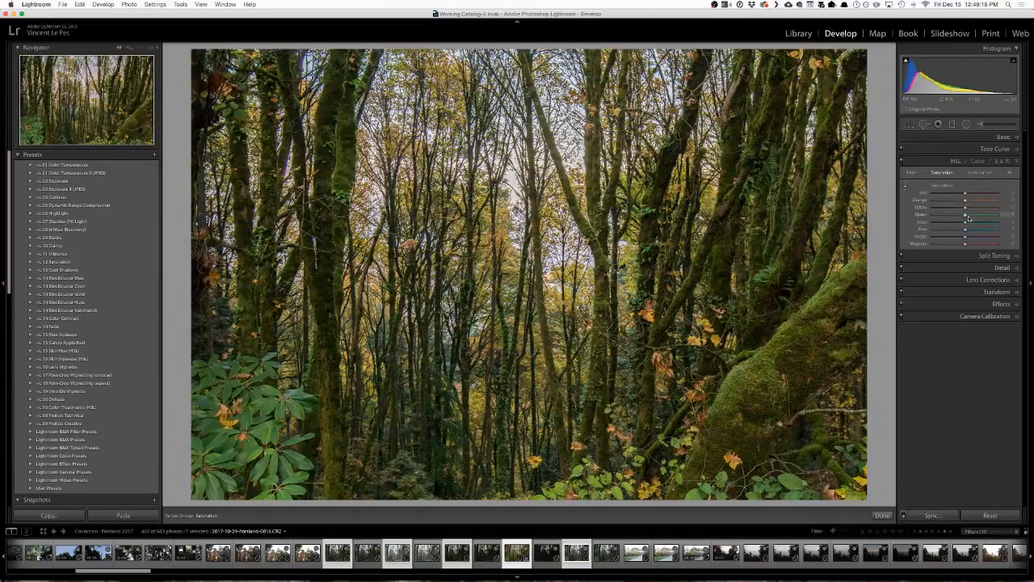
pyautogui.moveTo(977, 218)
pyautogui.mouseDown()
pyautogui.moveTo(992, 218)
pyautogui.moveTo(981, 217)
pyautogui.mouseUp()
pyautogui.doubleClick(968, 208)
pyautogui.moveTo(974, 220); pyautogui.dragTo(976, 217)
pyautogui.click(971, 224)
pyautogui.click(971, 208)
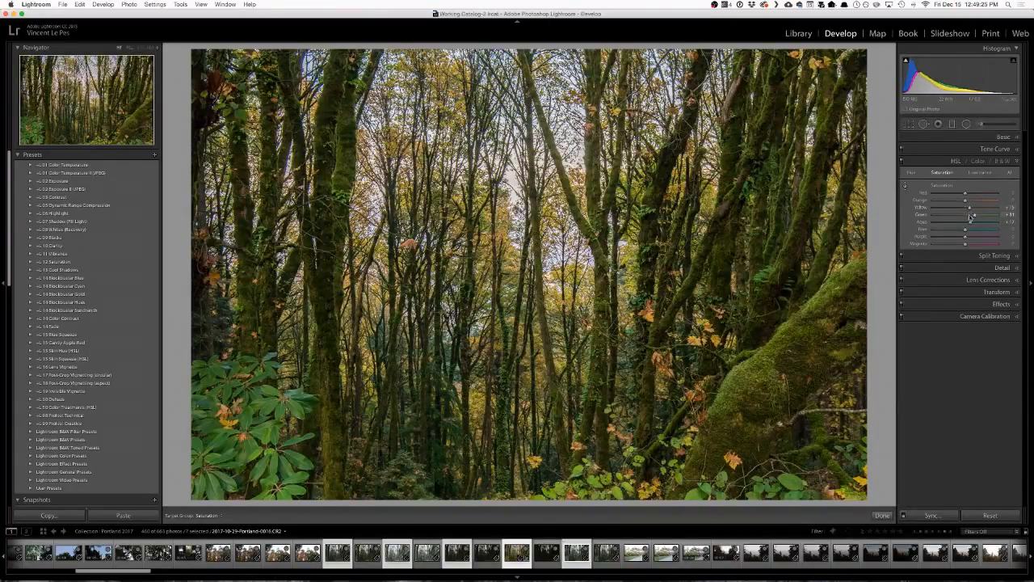
pyautogui.click(902, 162)
pyautogui.click(902, 162)
pyautogui.click(902, 161)
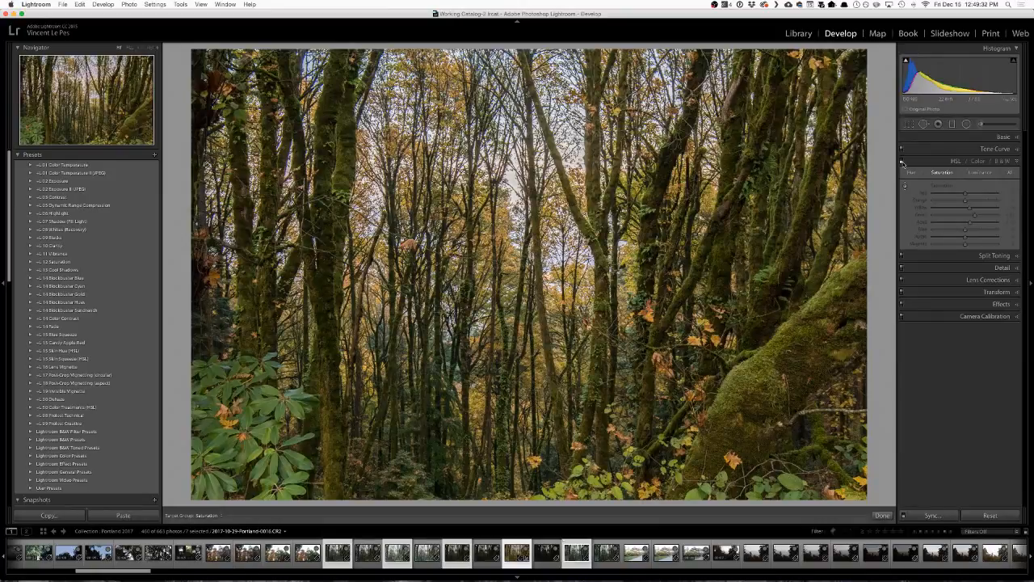
pyautogui.click(902, 161)
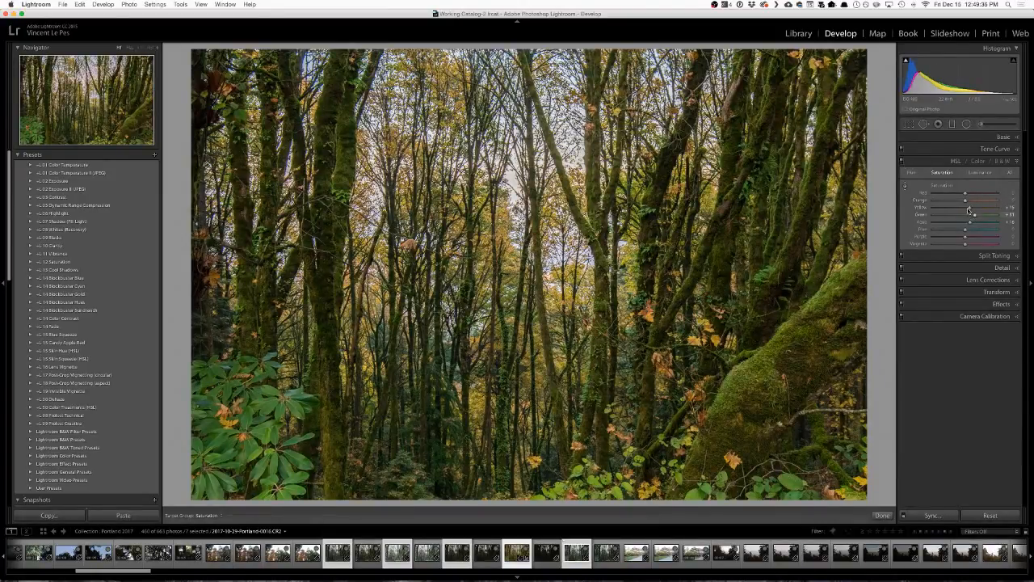
# Darken the orange, yellow, green and aqua tones with HSL luminance, with orange at about -15 and yellow at about -20.
pyautogui.click(979, 173)
pyautogui.moveTo(965, 217); pyautogui.dragTo(963, 217)
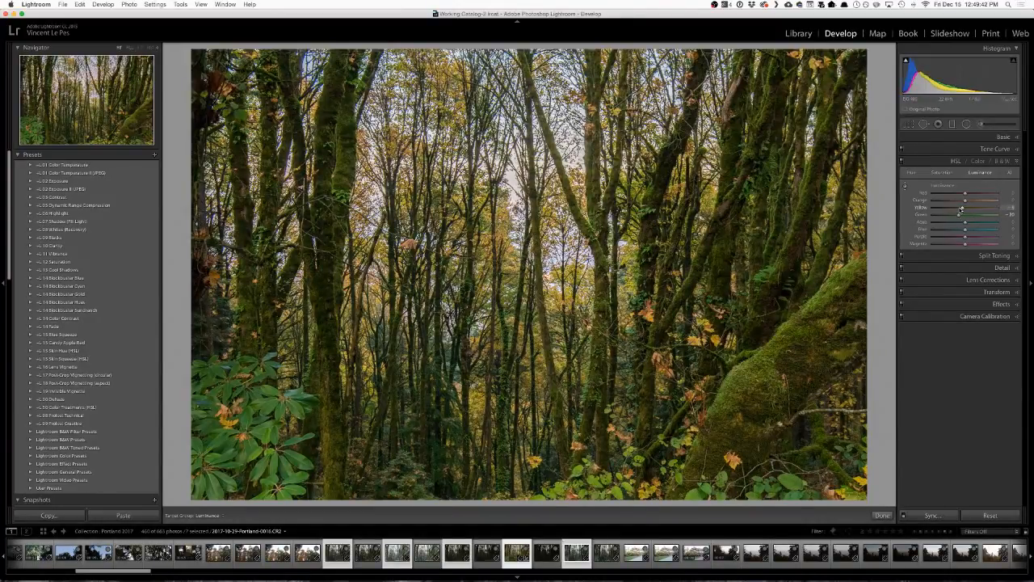
pyautogui.moveTo(959, 215); pyautogui.dragTo(959, 223)
pyautogui.click(960, 202)
pyautogui.click(960, 209)
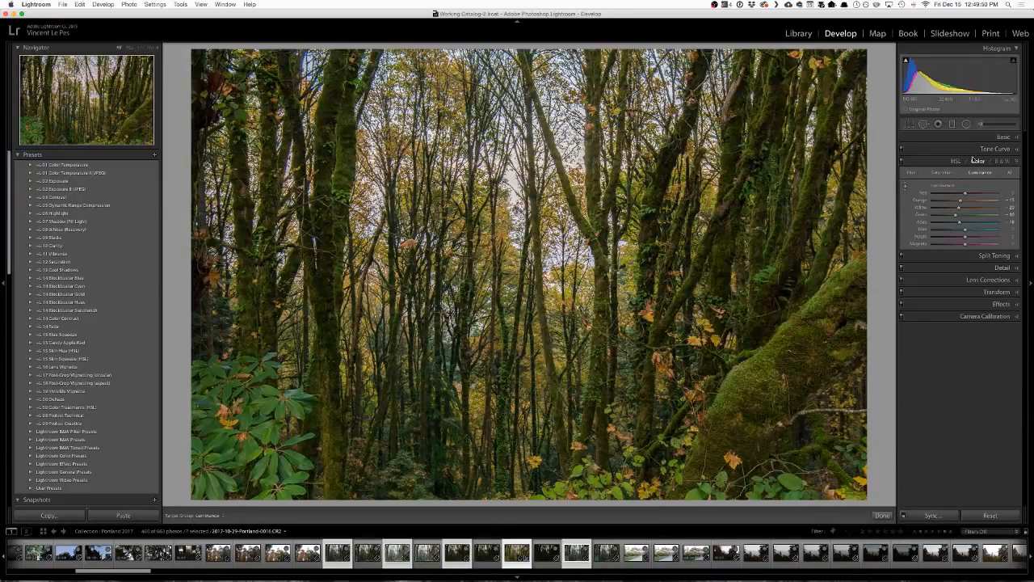
# Split-tone the photo with green shadows and blue highlights, using a highlight hue of 227 and saturation of 20.
pyautogui.click(927, 164)
pyautogui.click(926, 173)
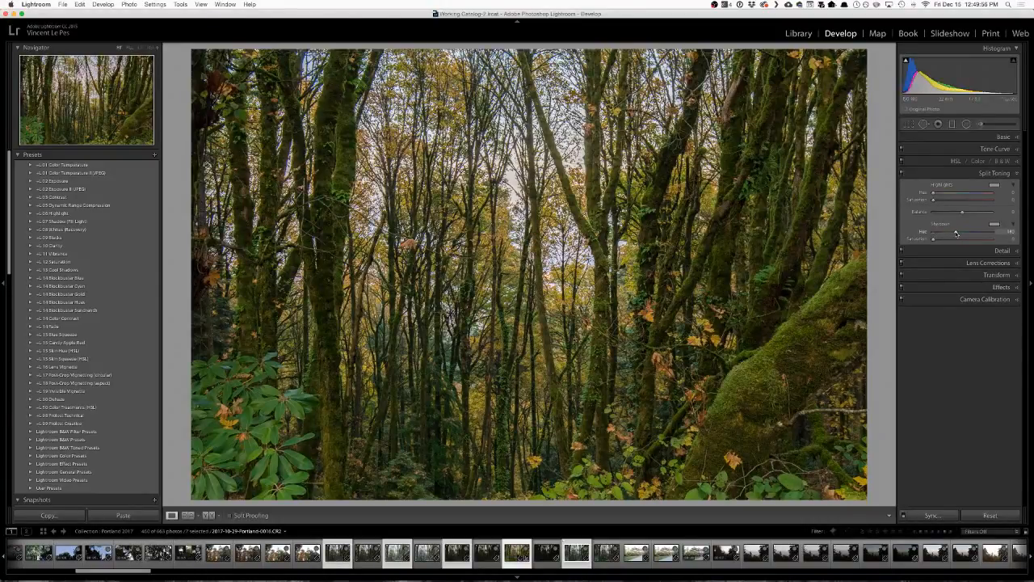
pyautogui.click(994, 224)
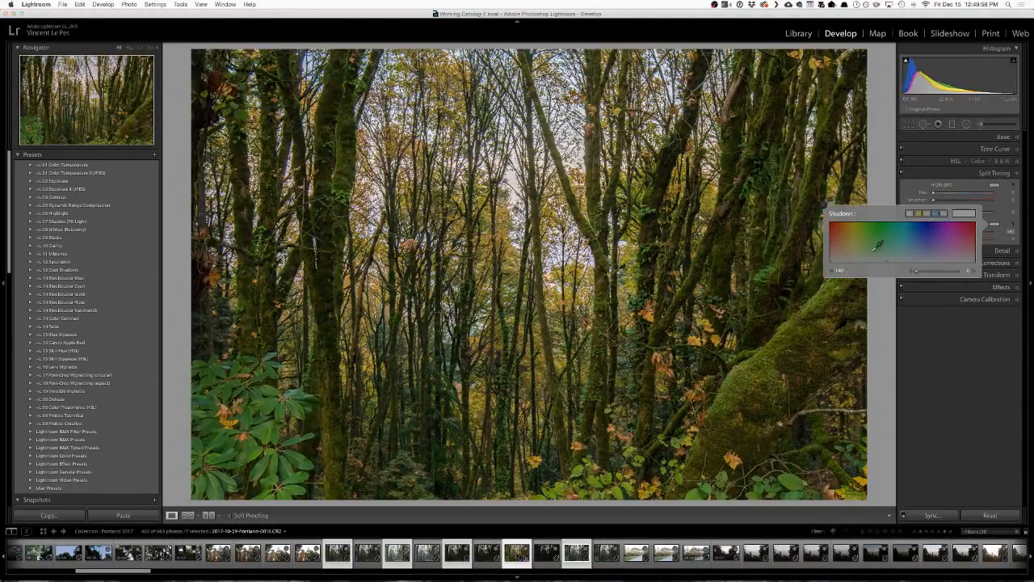
pyautogui.moveTo(874, 231)
pyautogui.mouseDown()
pyautogui.moveTo(905, 230)
pyautogui.moveTo(863, 225)
pyautogui.moveTo(884, 227)
pyautogui.moveTo(876, 258)
pyautogui.mouseUp()
pyautogui.moveTo(880, 264)
pyautogui.mouseDown()
pyautogui.moveTo(882, 219)
pyautogui.moveTo(877, 263)
pyautogui.mouseUp()
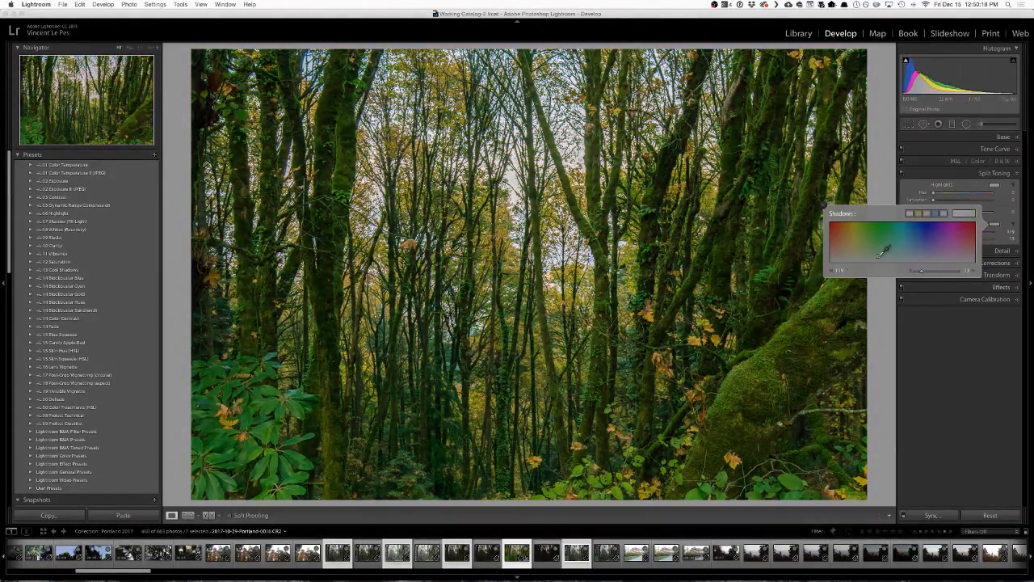
pyautogui.moveTo(883, 255); pyautogui.dragTo(880, 251)
pyautogui.moveTo(874, 254)
pyautogui.mouseDown()
pyautogui.moveTo(864, 246)
pyautogui.moveTo(887, 242)
pyautogui.moveTo(861, 241)
pyautogui.moveTo(887, 258)
pyautogui.moveTo(940, 240)
pyautogui.moveTo(950, 213)
pyautogui.moveTo(979, 214)
pyautogui.moveTo(964, 214)
pyautogui.moveTo(963, 195)
pyautogui.moveTo(957, 203)
pyautogui.moveTo(975, 195)
pyautogui.moveTo(923, 203)
pyautogui.moveTo(945, 202)
pyautogui.mouseUp()
pyautogui.click(942, 350)
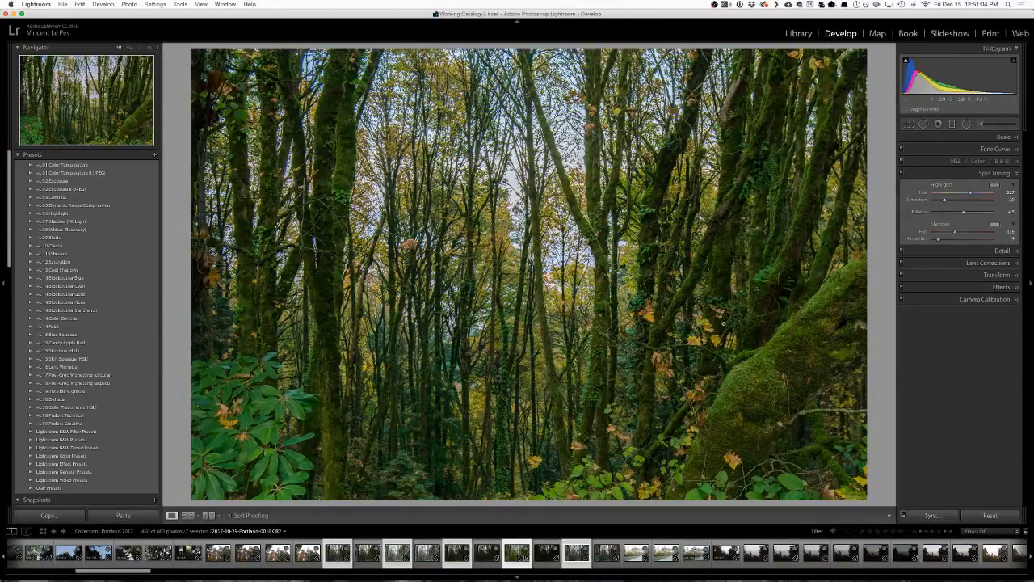
# Compare the developed forest photo with its original version several times.
pyautogui.press('\\')
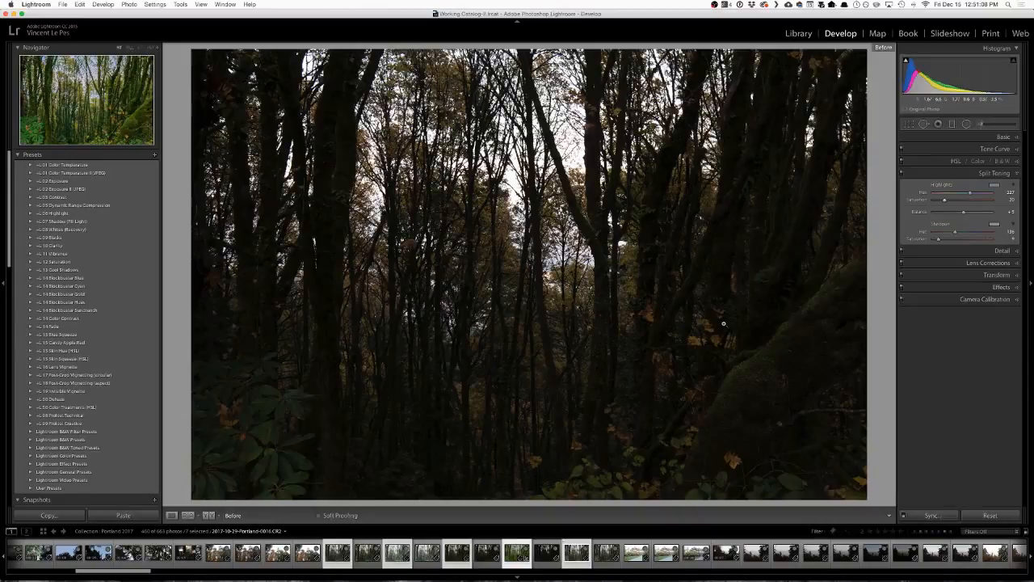
pyautogui.press('\\')
pyautogui.press('\\')
pyautogui.press('\\')
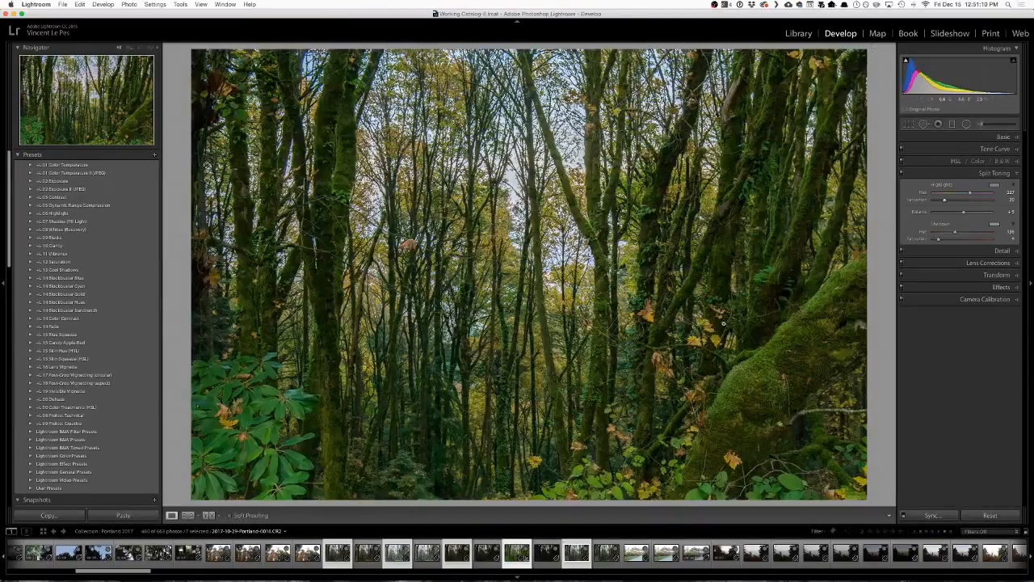
pyautogui.press('\\')
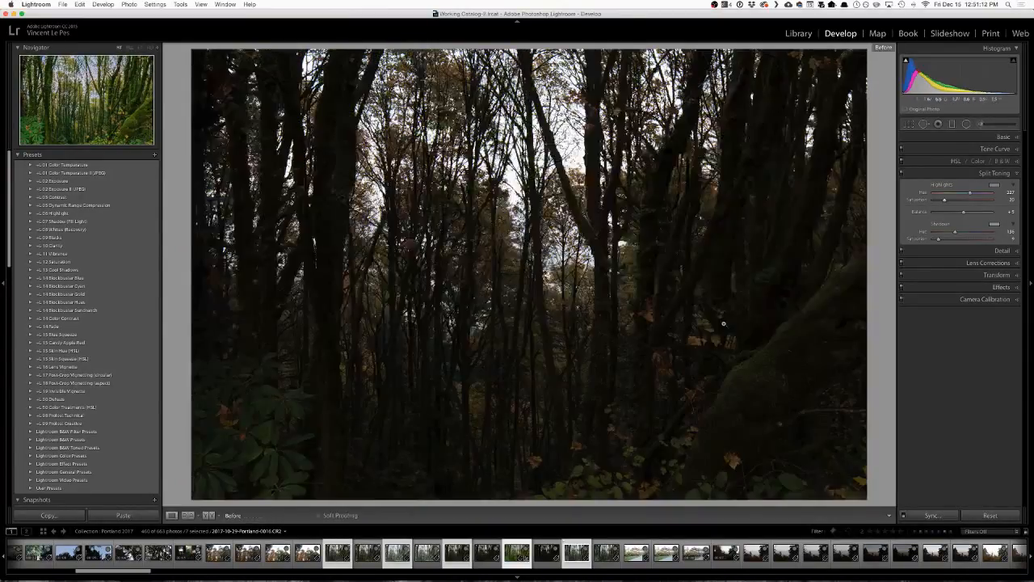
pyautogui.press('\\')
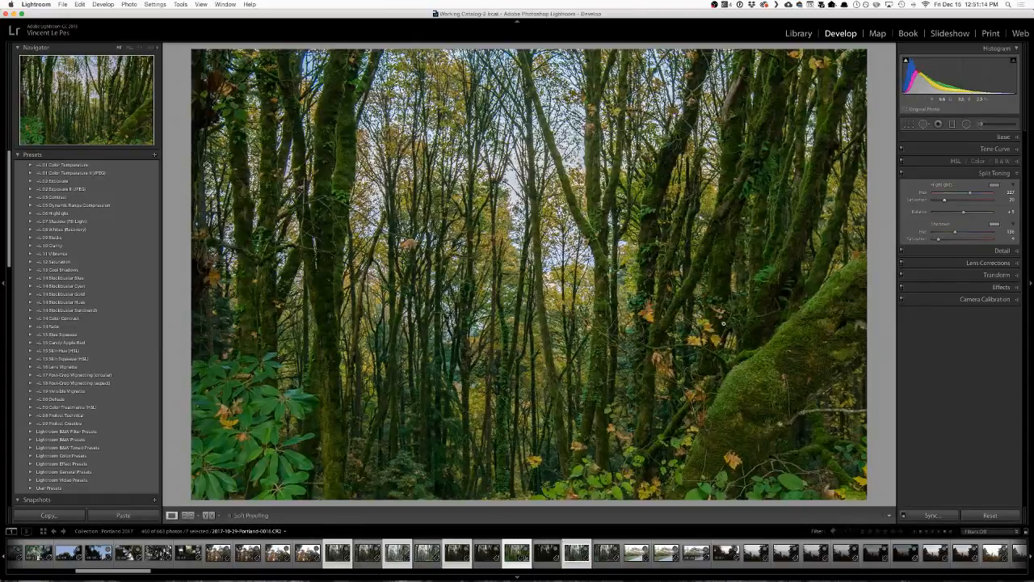
# Lower the basic Shadows to -27, and try a strong Whites boost and reset it.
pyautogui.click(1003, 137)
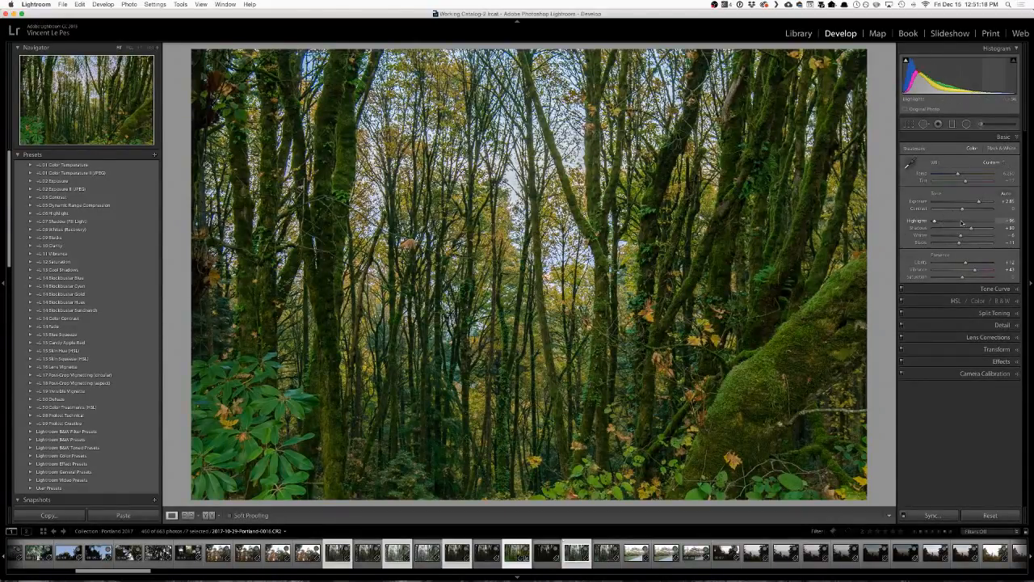
pyautogui.moveTo(967, 230); pyautogui.dragTo(954, 231)
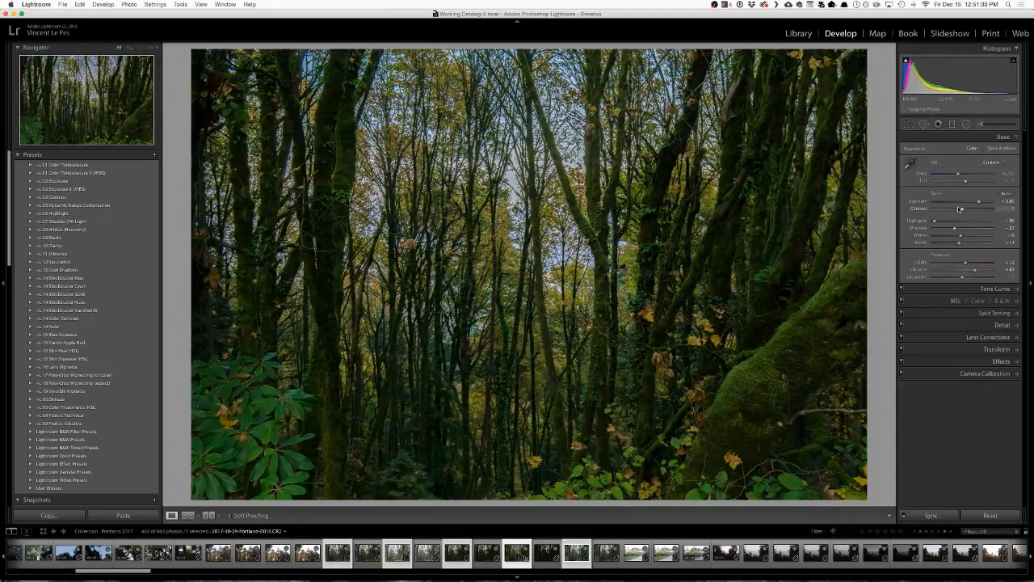
pyautogui.moveTo(960, 237)
pyautogui.mouseDown()
pyautogui.moveTo(989, 237)
pyautogui.moveTo(976, 237)
pyautogui.mouseUp()
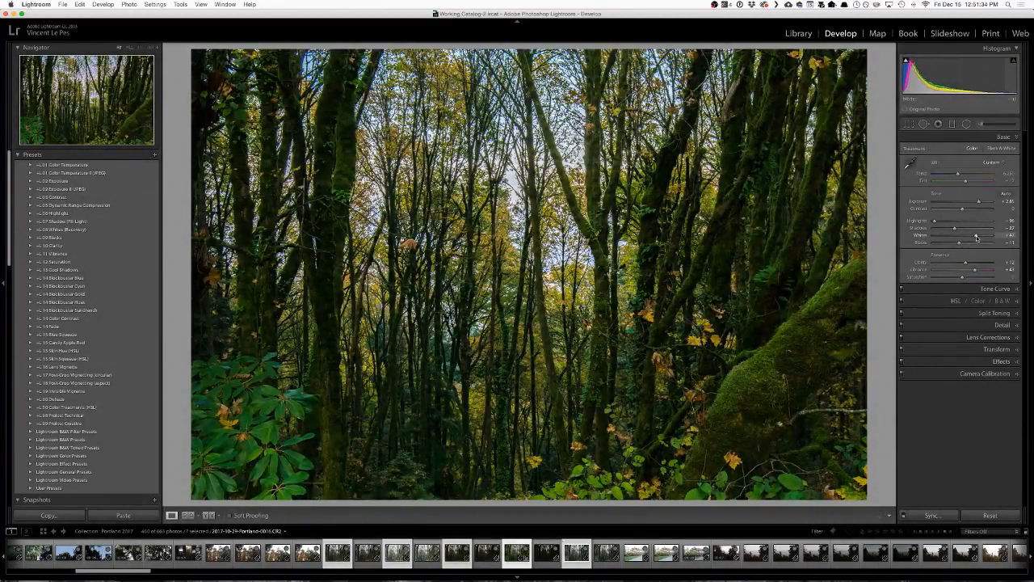
pyautogui.doubleClick(976, 237)
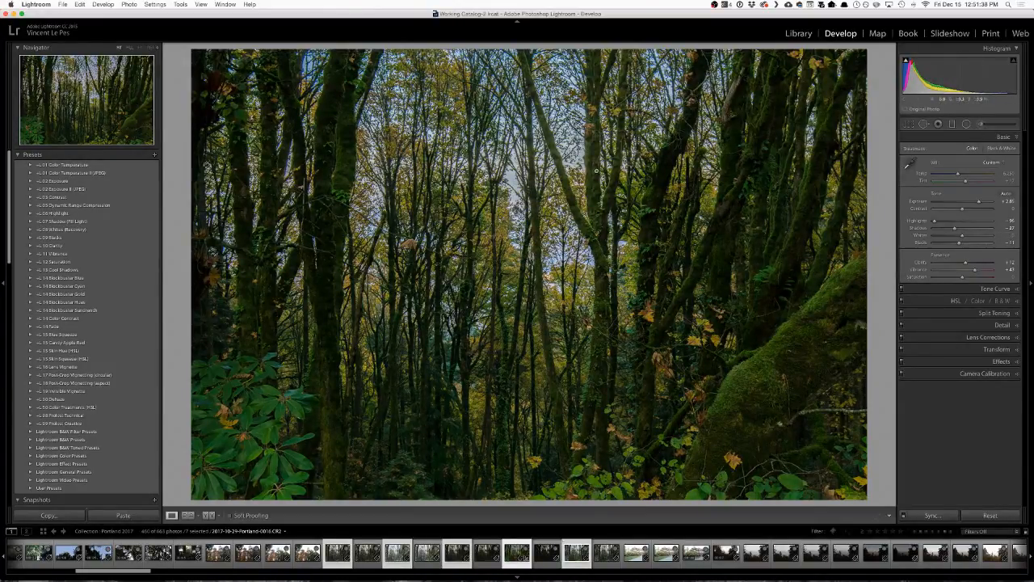
# Draw a wide radial filter around the upper middle of the trees, with a reduced feather and an inverted mask.
pyautogui.click(967, 124)
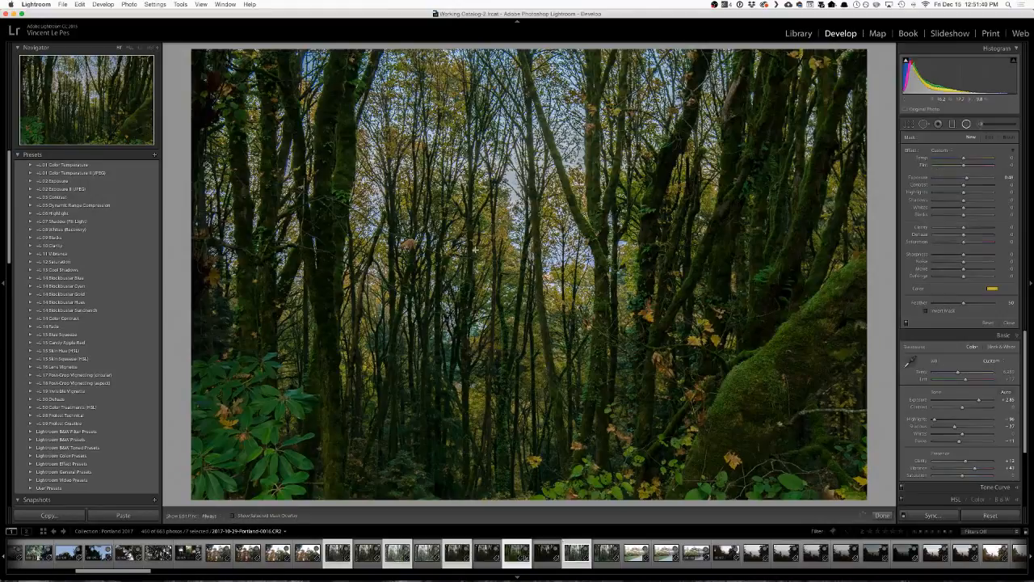
pyautogui.moveTo(489, 132); pyautogui.dragTo(705, 356)
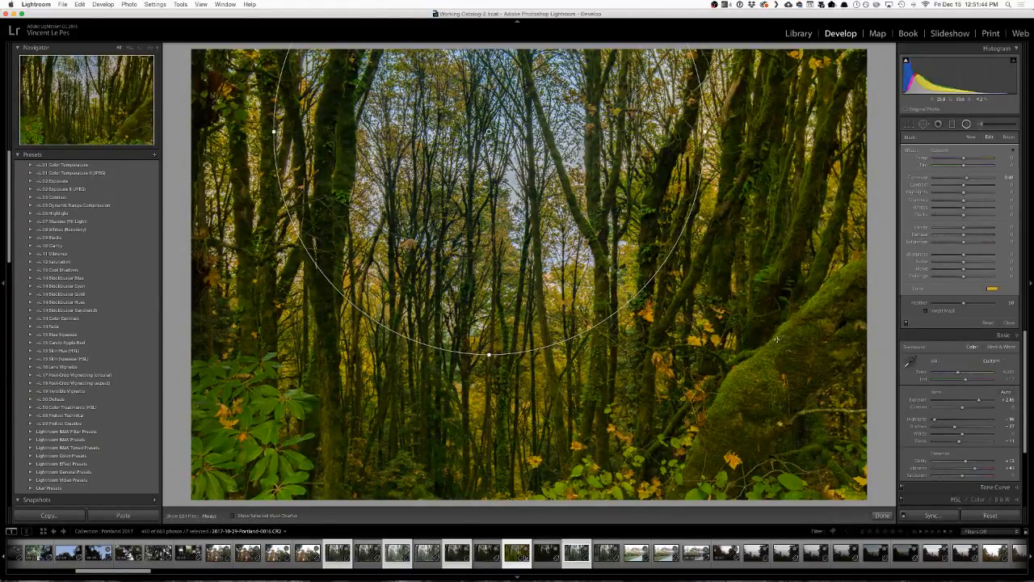
pyautogui.moveTo(963, 303)
pyautogui.mouseDown()
pyautogui.moveTo(982, 307)
pyautogui.moveTo(955, 309)
pyautogui.mouseUp()
pyautogui.moveTo(706, 130); pyautogui.dragTo(731, 130)
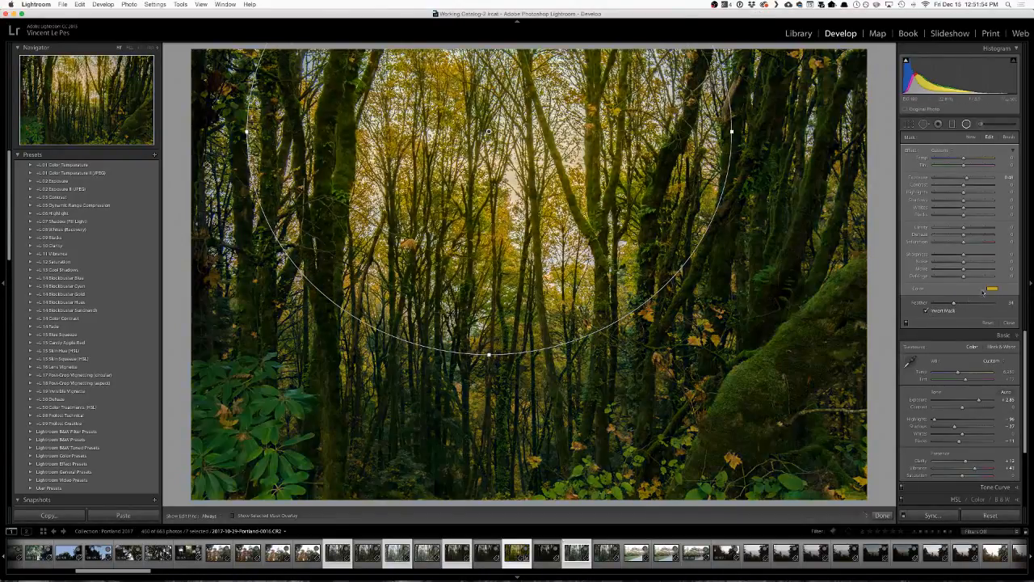
# Remove the radial filter's yellow tint, reset its Exposure to 0 and raise its Whites to about 62.
pyautogui.click(992, 289)
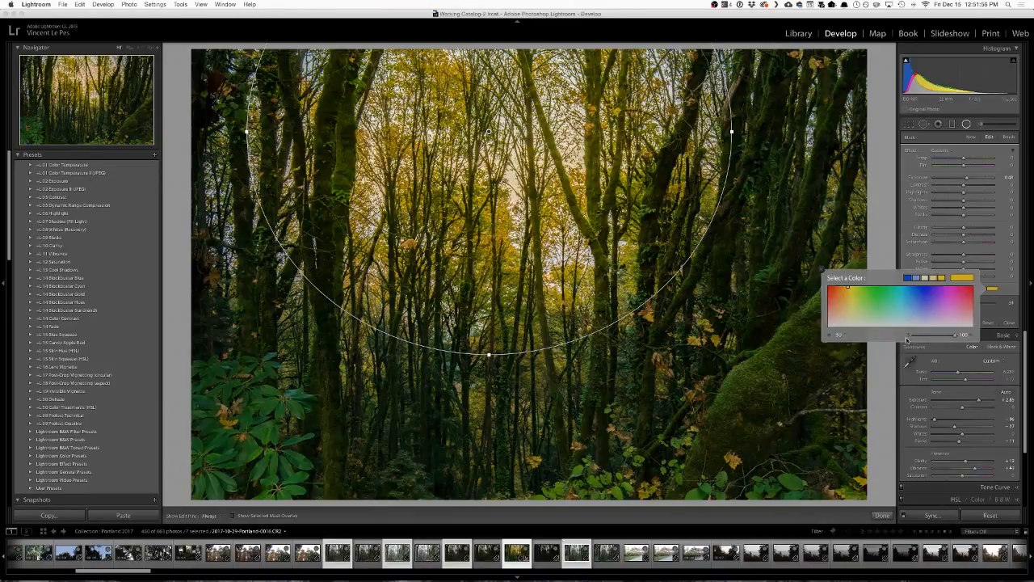
pyautogui.doubleClick(910, 336)
pyautogui.click(906, 260)
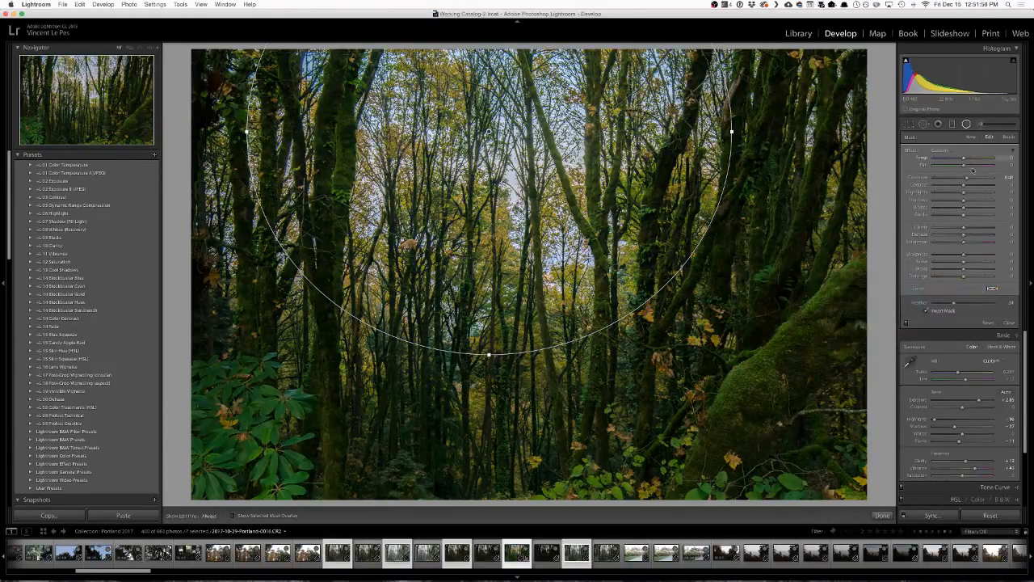
pyautogui.doubleClick(969, 177)
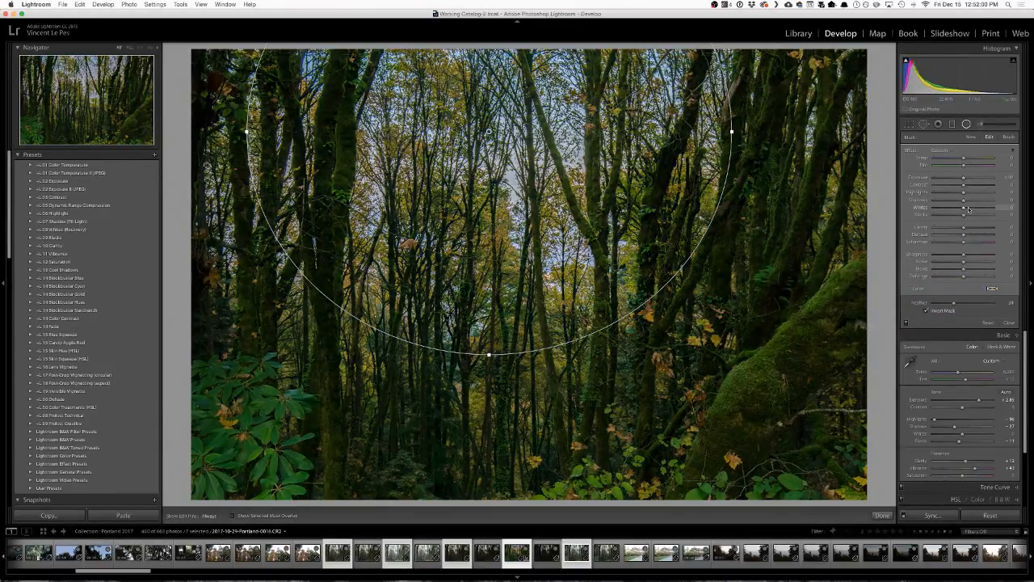
pyautogui.moveTo(969, 210)
pyautogui.mouseDown()
pyautogui.moveTo(1004, 211)
pyautogui.moveTo(978, 210)
pyautogui.moveTo(986, 210)
pyautogui.mouseUp()
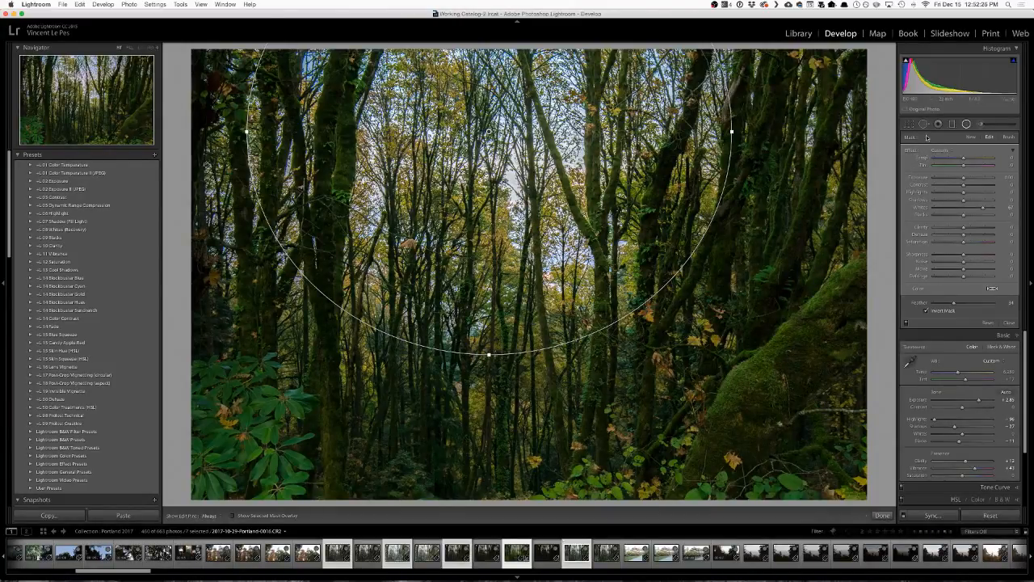
# Paint an adjustment brush mask over the large mossy trunk in the foreground and remove the brush's yellow tint.
pyautogui.press('k')
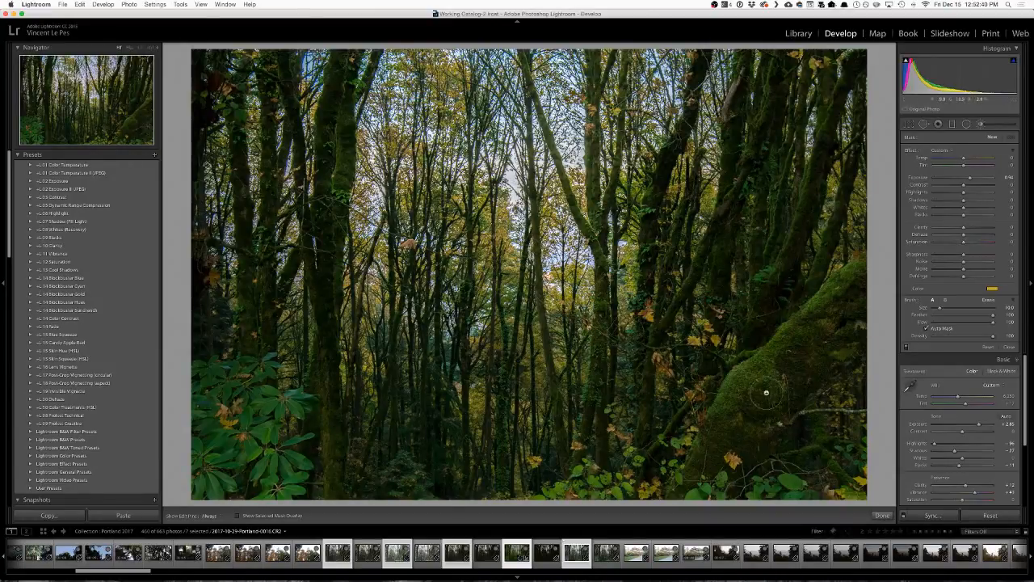
pyautogui.moveTo(758, 386)
pyautogui.mouseDown()
pyautogui.moveTo(743, 408)
pyautogui.moveTo(764, 373)
pyautogui.moveTo(849, 295)
pyautogui.moveTo(848, 266)
pyautogui.mouseUp()
pyautogui.moveTo(710, 442); pyautogui.dragTo(695, 474)
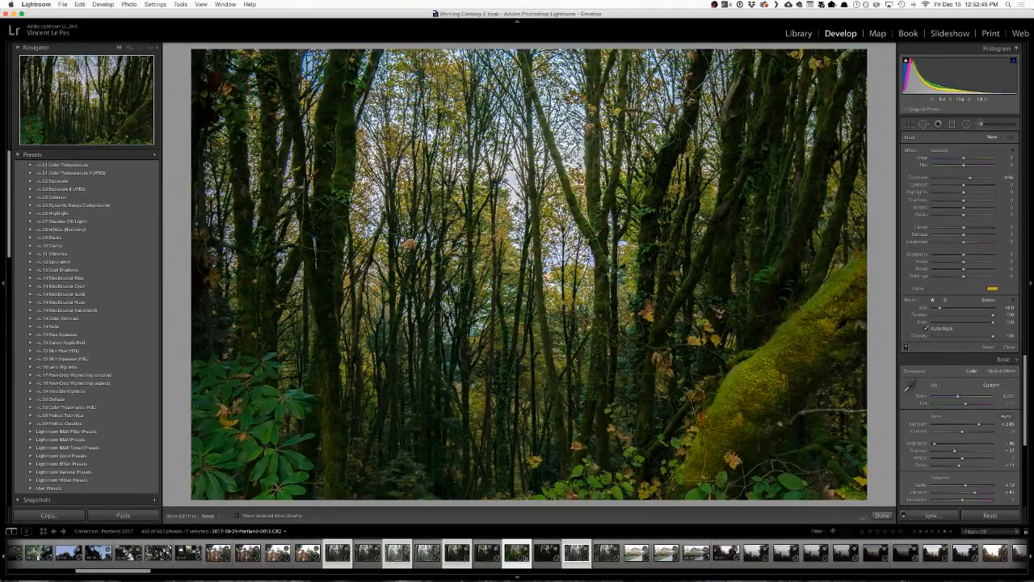
pyautogui.click(992, 288)
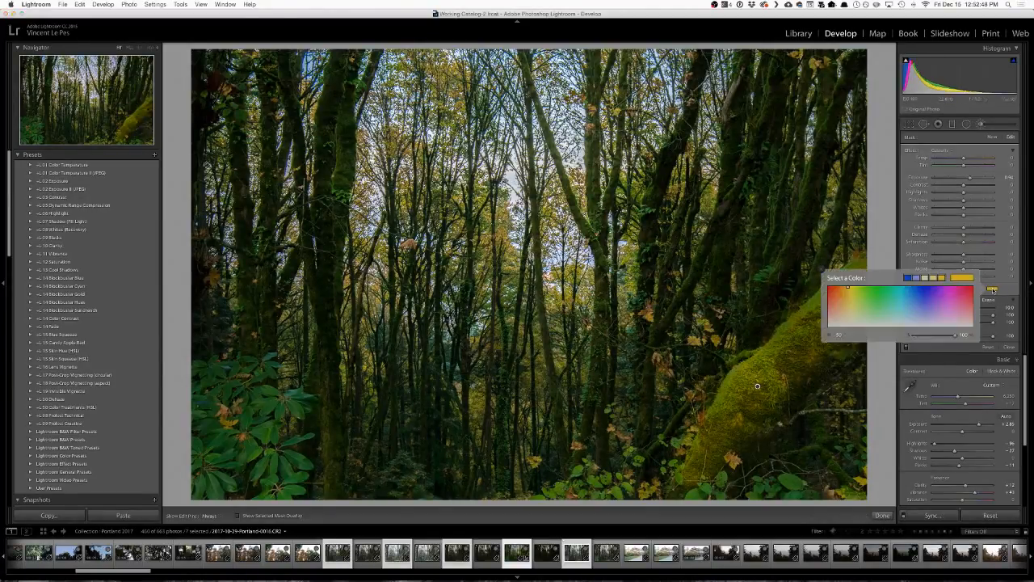
pyautogui.moveTo(921, 338); pyautogui.dragTo(895, 338)
pyautogui.click(907, 263)
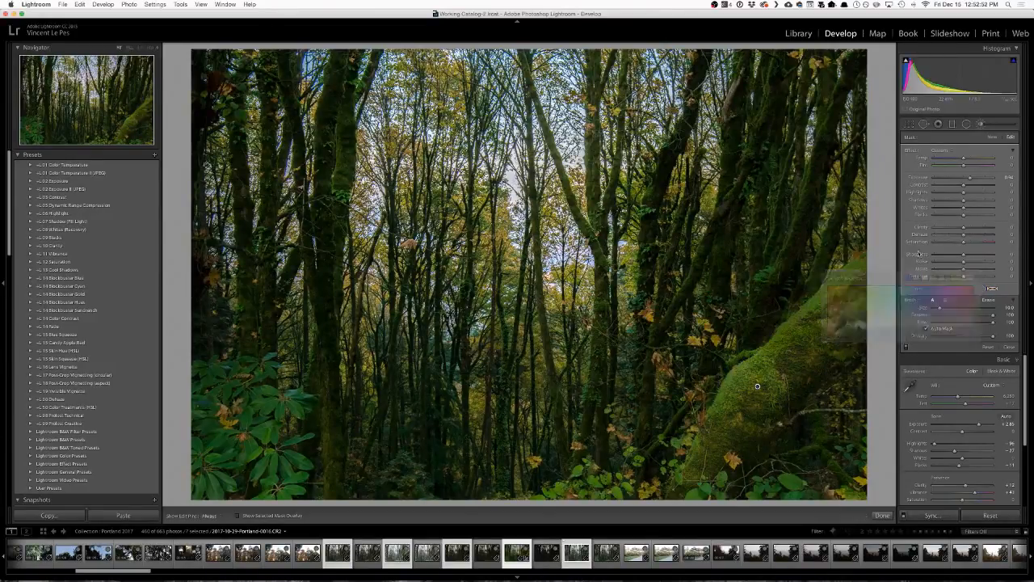
# Try different Exposure values on the brushed mossy trunk and reset Exposure to 0.
pyautogui.moveTo(972, 180); pyautogui.dragTo(969, 177)
pyautogui.doubleClick(972, 176)
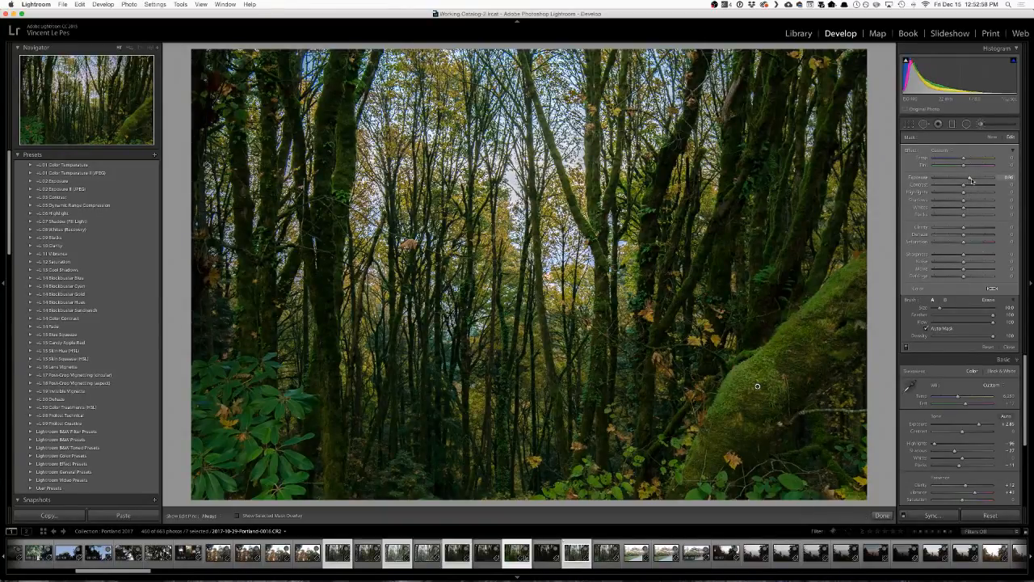
pyautogui.moveTo(969, 178); pyautogui.dragTo(964, 181)
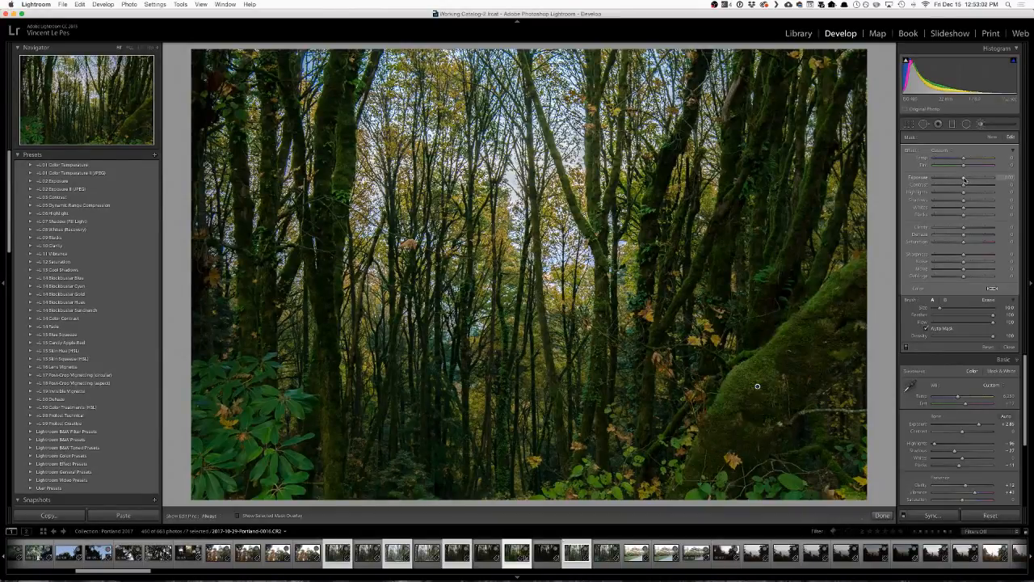
pyautogui.doubleClick(965, 179)
pyautogui.moveTo(971, 180); pyautogui.dragTo(963, 181)
pyautogui.doubleClick(963, 180)
# Raise Highlights, Contrast and Whites on the brushed trunk, set Exposure to about 0.34, and compare before and after.
pyautogui.moveTo(973, 194); pyautogui.dragTo(975, 194)
pyautogui.moveTo(968, 209)
pyautogui.mouseDown()
pyautogui.moveTo(986, 211)
pyautogui.moveTo(977, 212)
pyautogui.mouseUp()
pyautogui.click(906, 349)
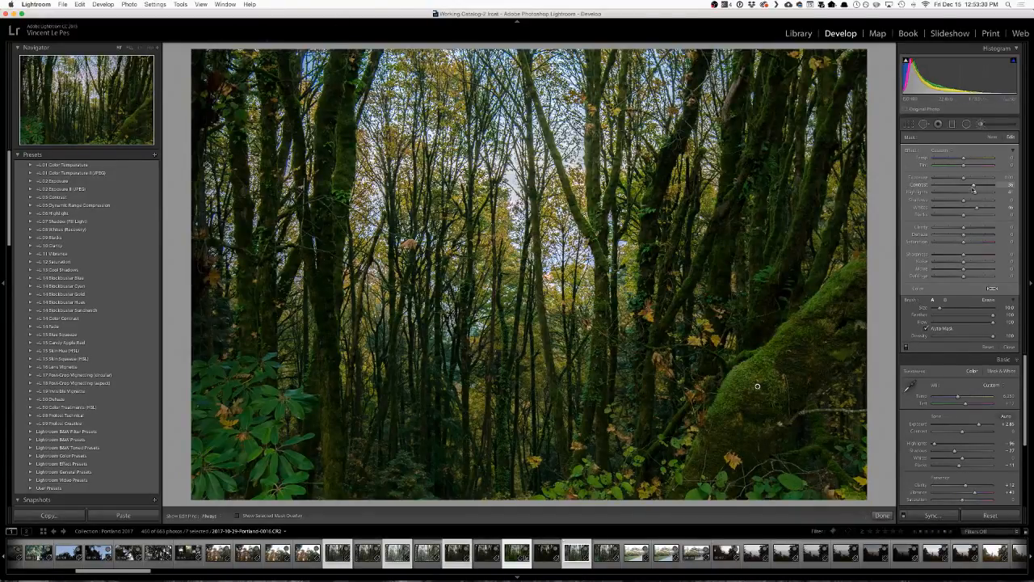
pyautogui.moveTo(963, 178); pyautogui.dragTo(966, 178)
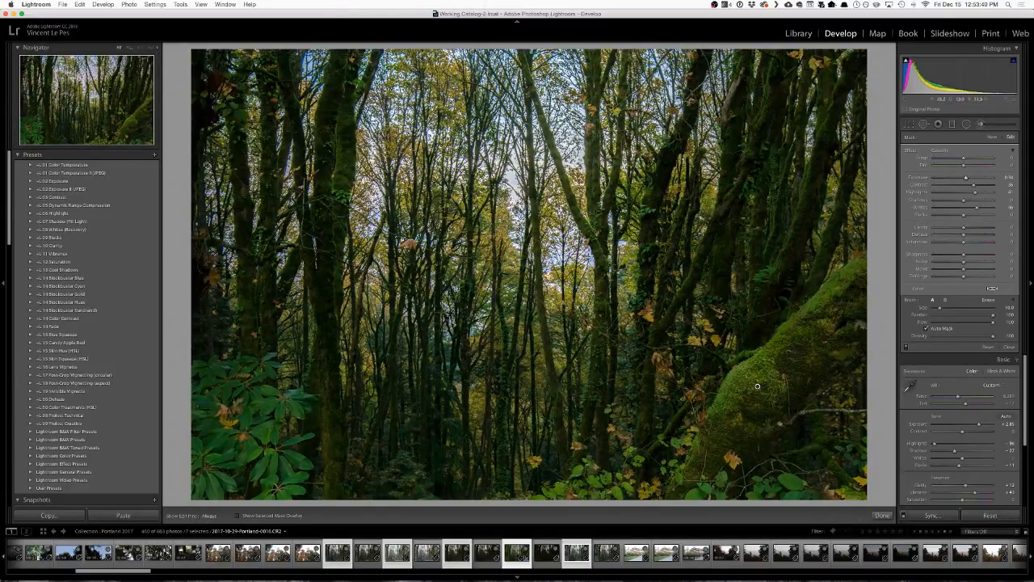
pyautogui.press('\\')
pyautogui.press('\\')
# Darken the photo's edges with a Highlight Priority post-crop vignette at an amount of about -28.
pyautogui.click(967, 125)
pyautogui.moveTo(1025, 413); pyautogui.dragTo(1027, 501)
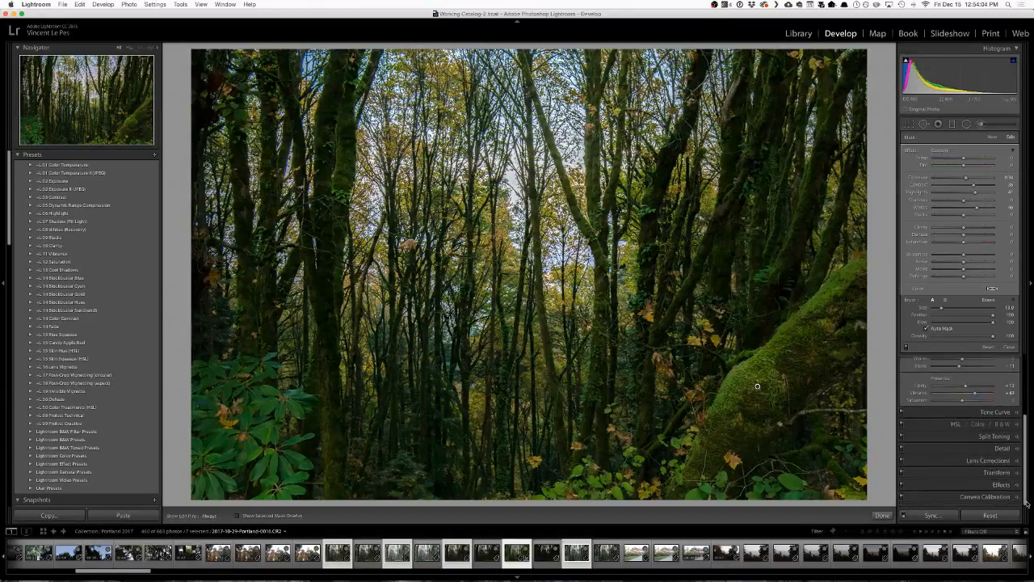
pyautogui.click(966, 485)
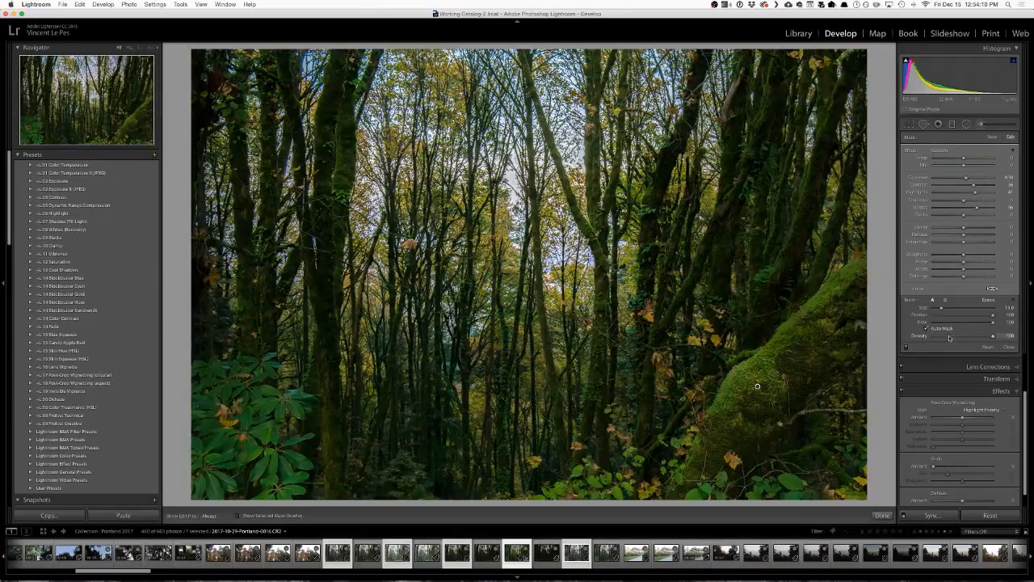
pyautogui.moveTo(960, 419); pyautogui.dragTo(954, 418)
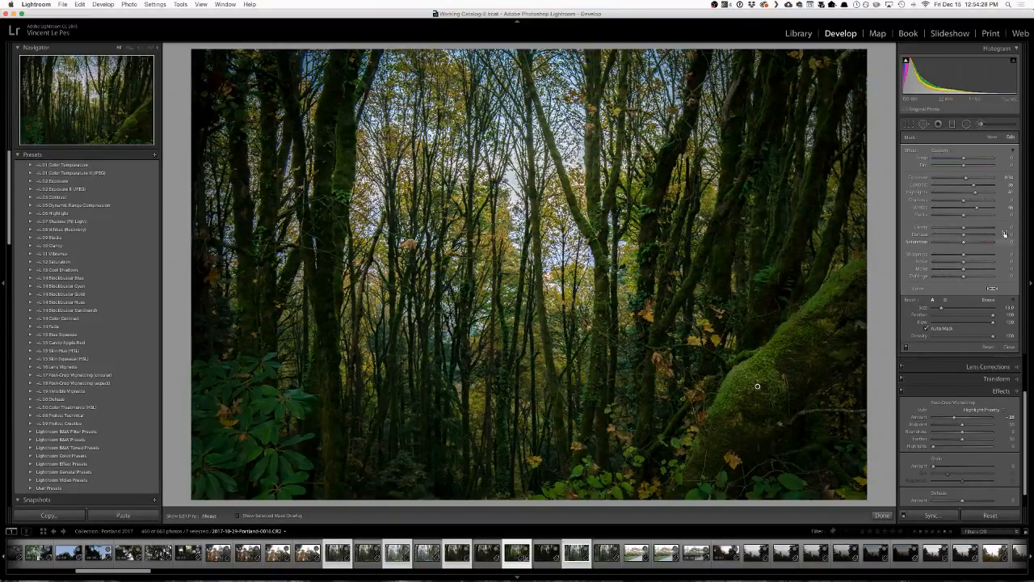
# Close the adjustment brush and reduce the vignette's feather to 0.
pyautogui.scroll(-2, 994, 453)
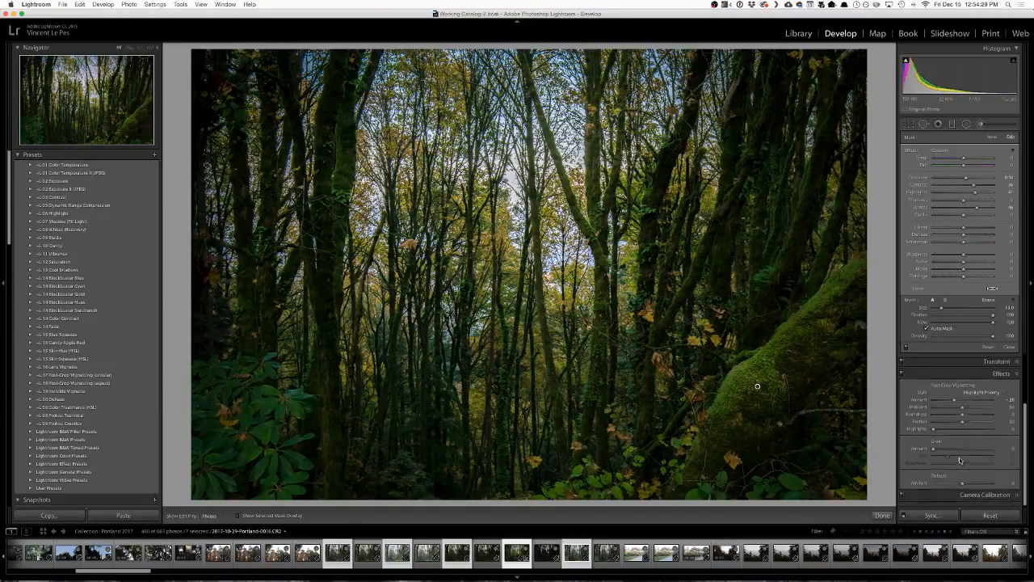
pyautogui.click(1014, 347)
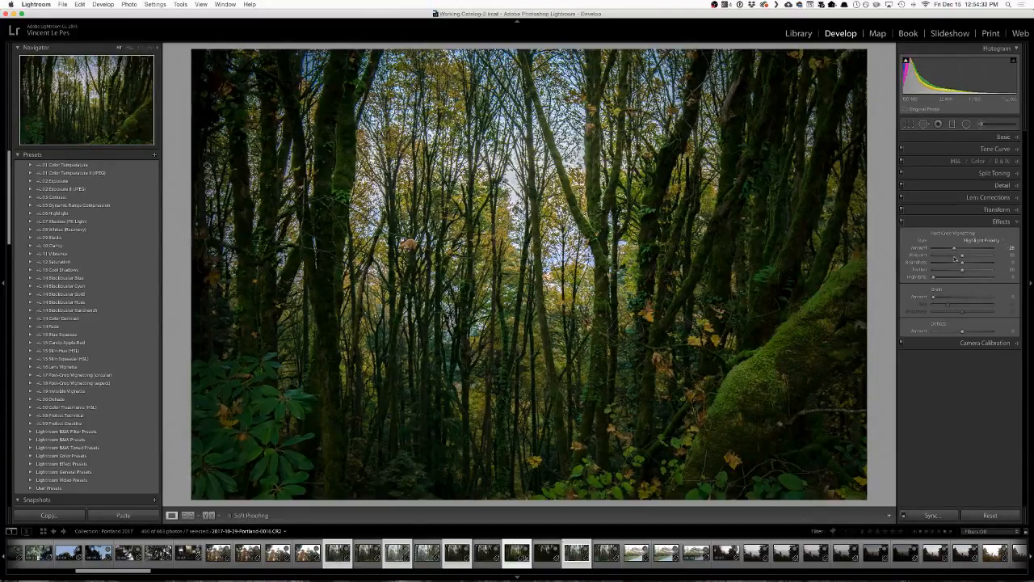
pyautogui.moveTo(945, 272); pyautogui.dragTo(912, 272)
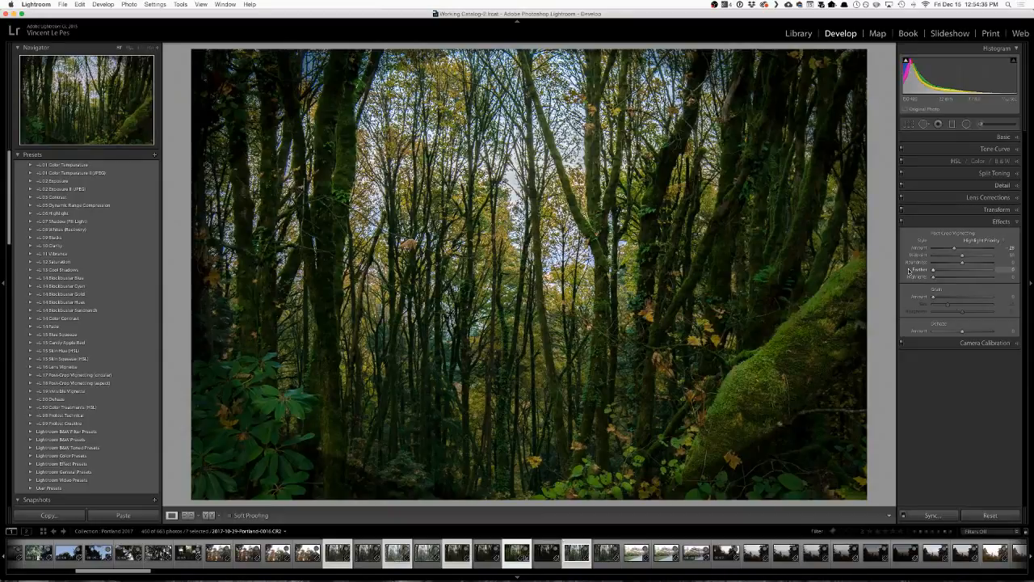
# Set the vignette's roundness to about -29, feather to about 34 and midpoint to about 53, then compare the photo with and without effects.
pyautogui.moveTo(963, 257); pyautogui.dragTo(951, 261)
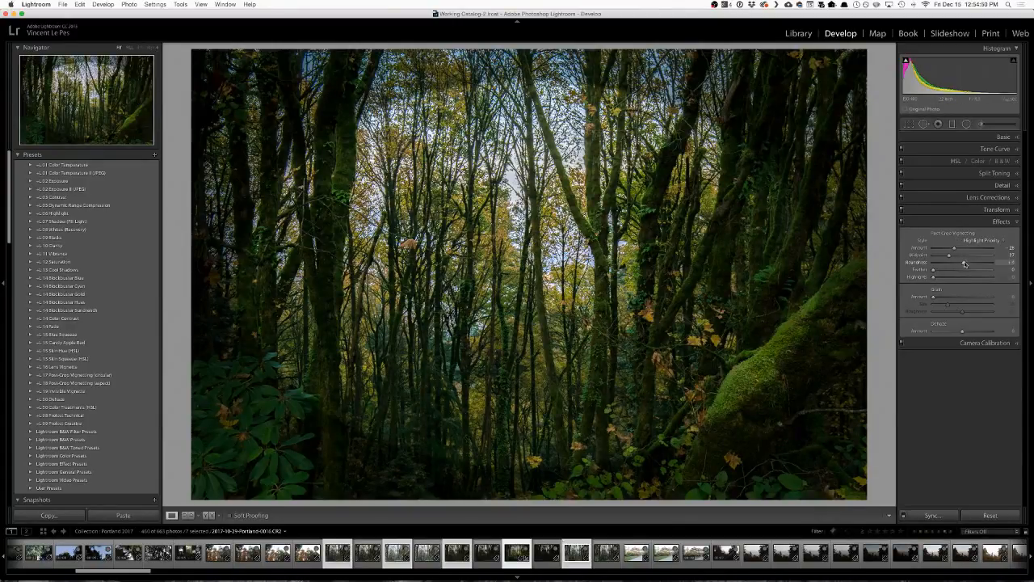
pyautogui.moveTo(965, 263)
pyautogui.mouseDown()
pyautogui.moveTo(935, 268)
pyautogui.moveTo(957, 272)
pyautogui.mouseUp()
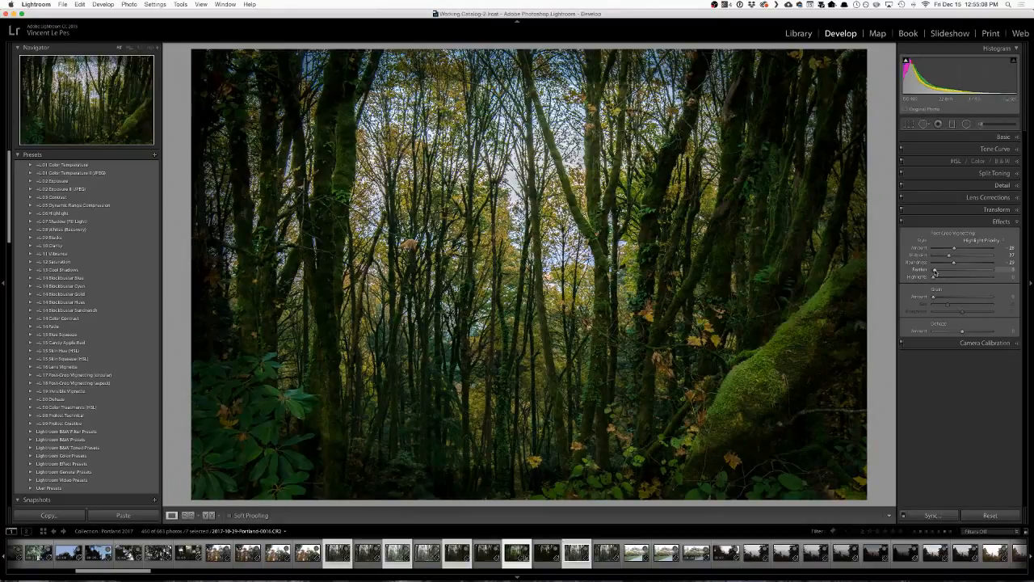
pyautogui.moveTo(940, 273); pyautogui.dragTo(956, 275)
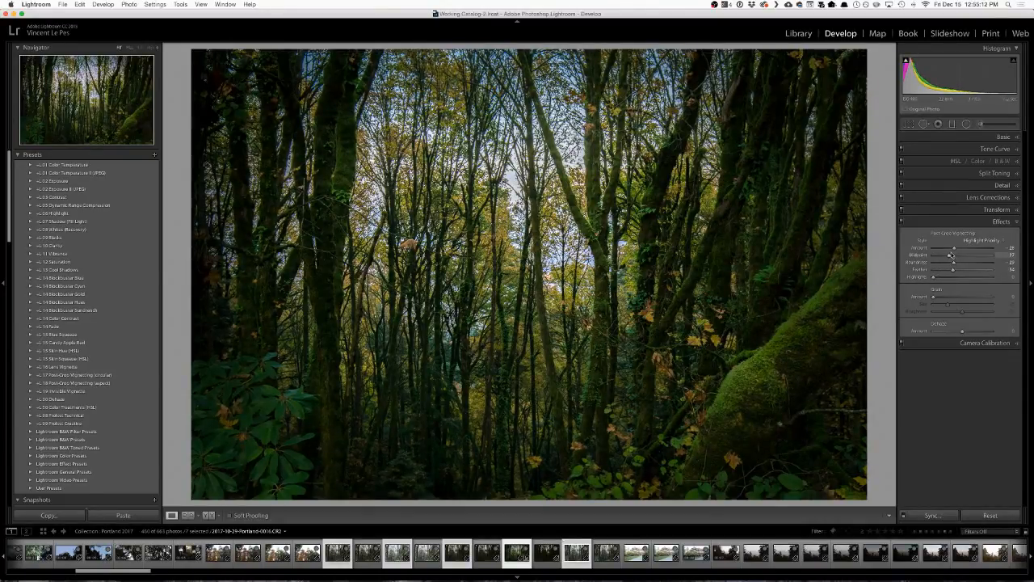
pyautogui.moveTo(950, 257); pyautogui.dragTo(967, 258)
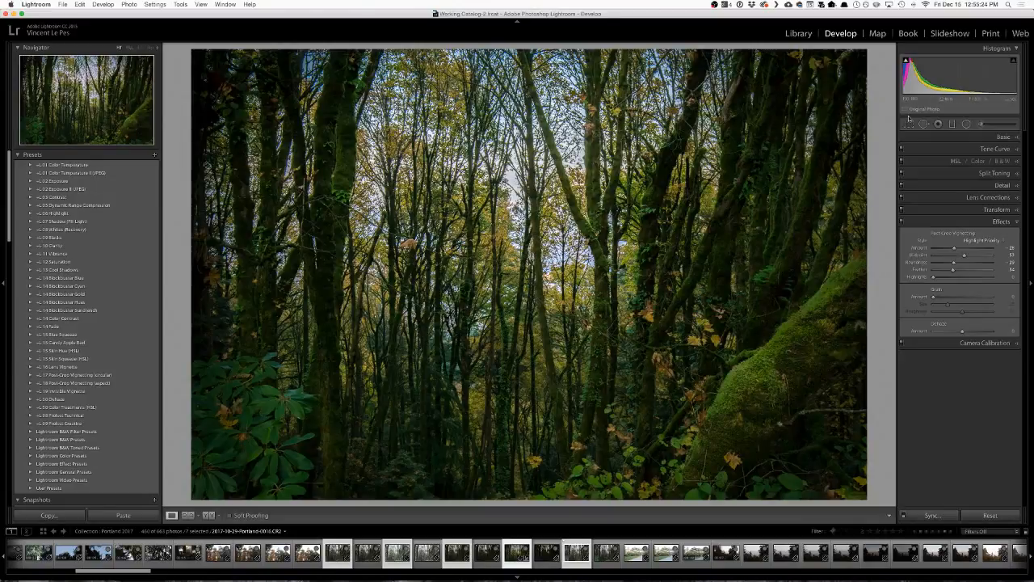
pyautogui.click(902, 221)
pyautogui.click(902, 222)
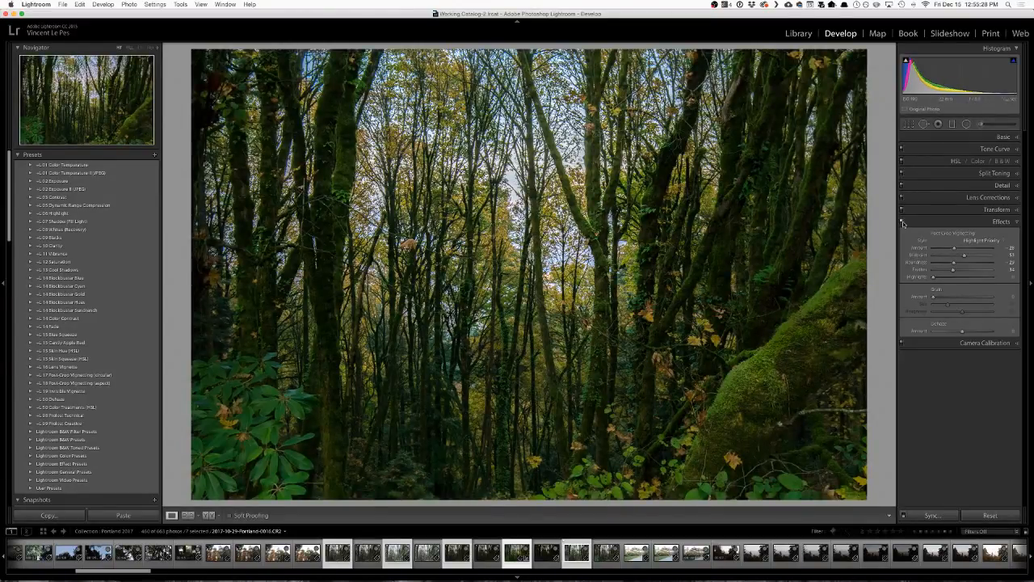
pyautogui.click(902, 222)
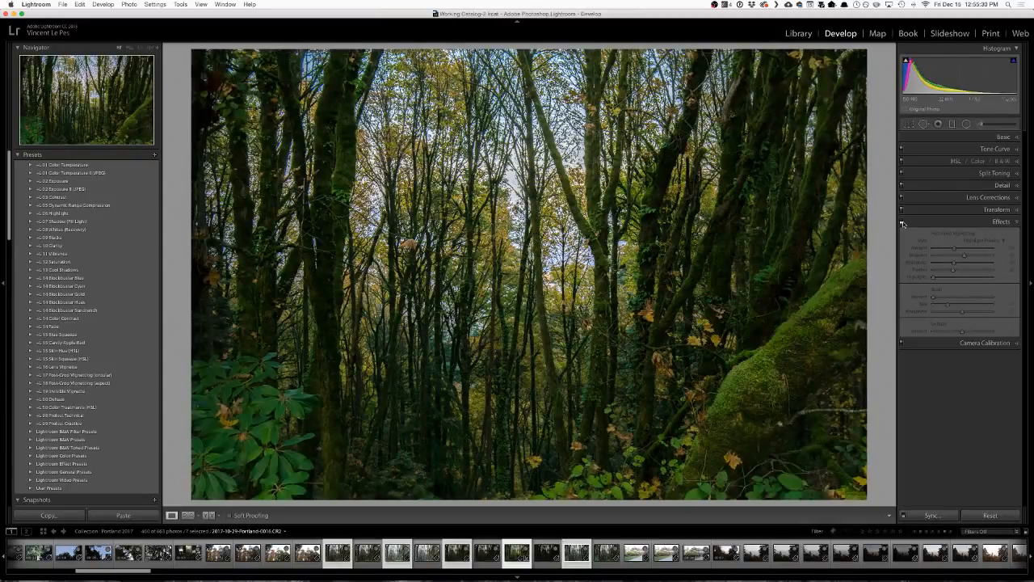
pyautogui.click(902, 221)
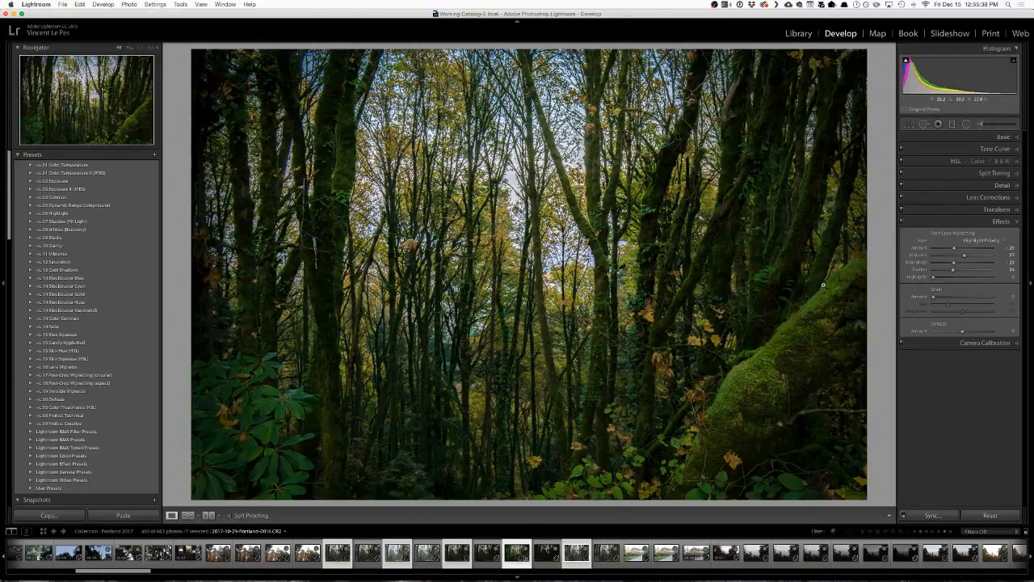
# Prepare a new adjustment brush with no color tint, Exposure at about 0.46 and a brush size of 4.
pyautogui.click(998, 126)
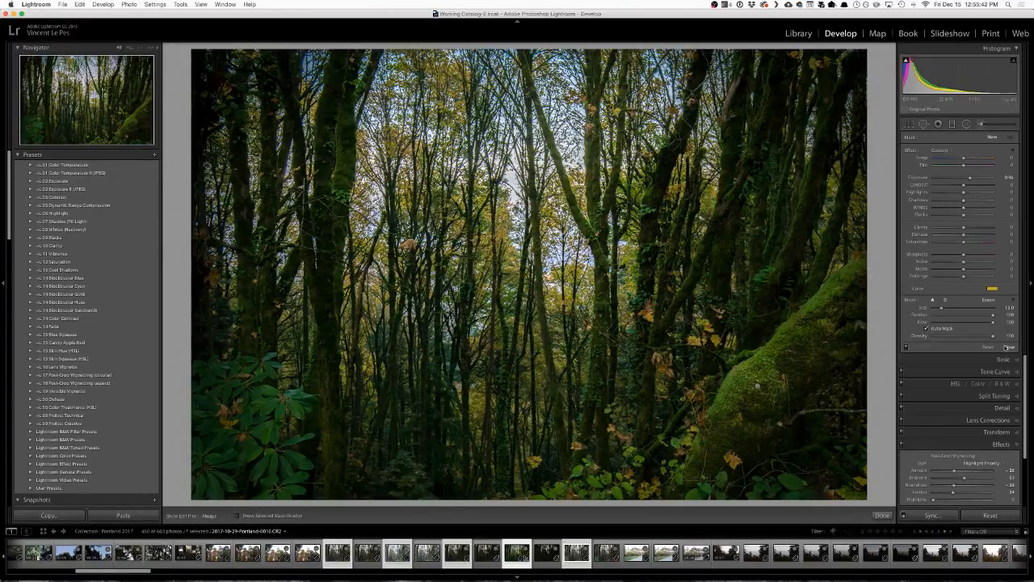
pyautogui.click(992, 289)
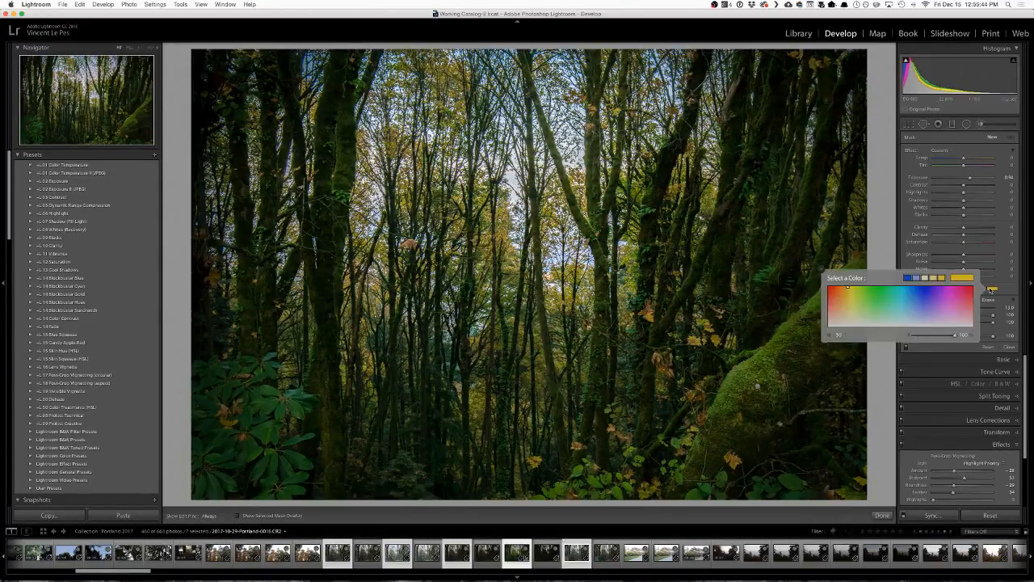
pyautogui.click(920, 335)
pyautogui.click(919, 349)
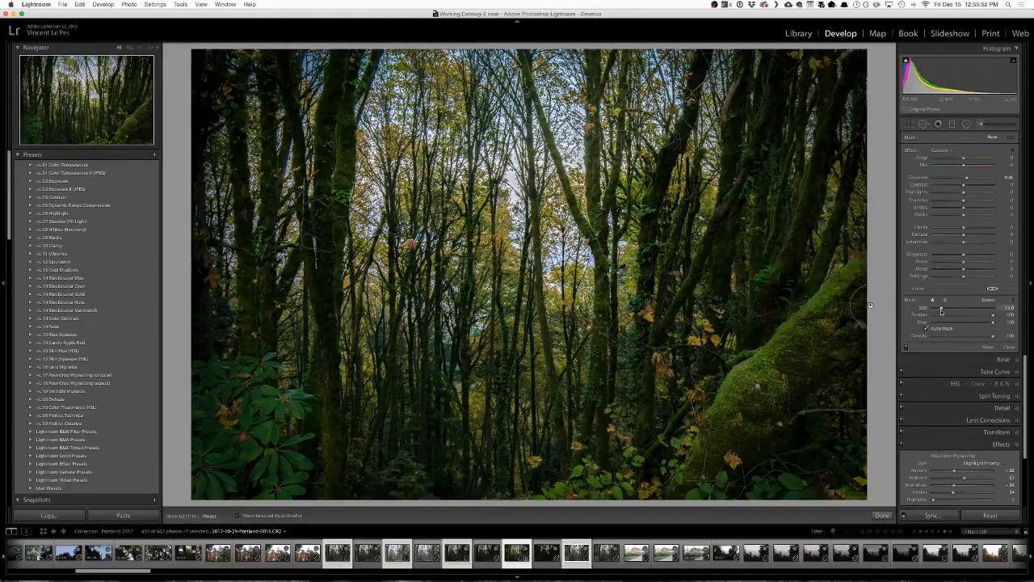
pyautogui.scroll(-5, 871, 305)
pyautogui.moveTo(938, 310); pyautogui.dragTo(938, 311)
pyautogui.moveTo(935, 308); pyautogui.dragTo(935, 311)
# Brush along the upper edge of the mossy trunk and lower the mask's Exposure to about 0.32.
pyautogui.press('h')
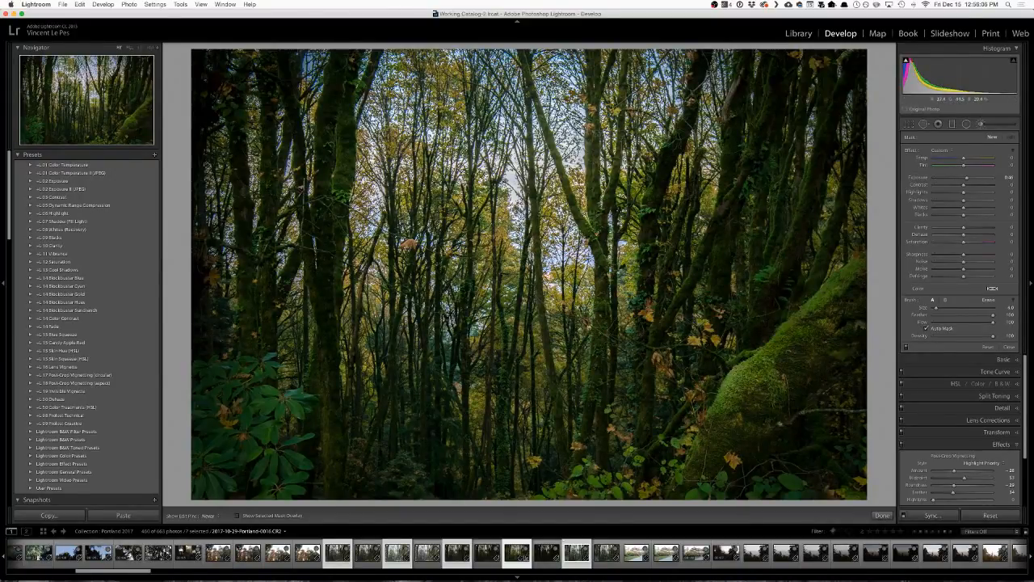
pyautogui.moveTo(741, 368); pyautogui.dragTo(795, 322)
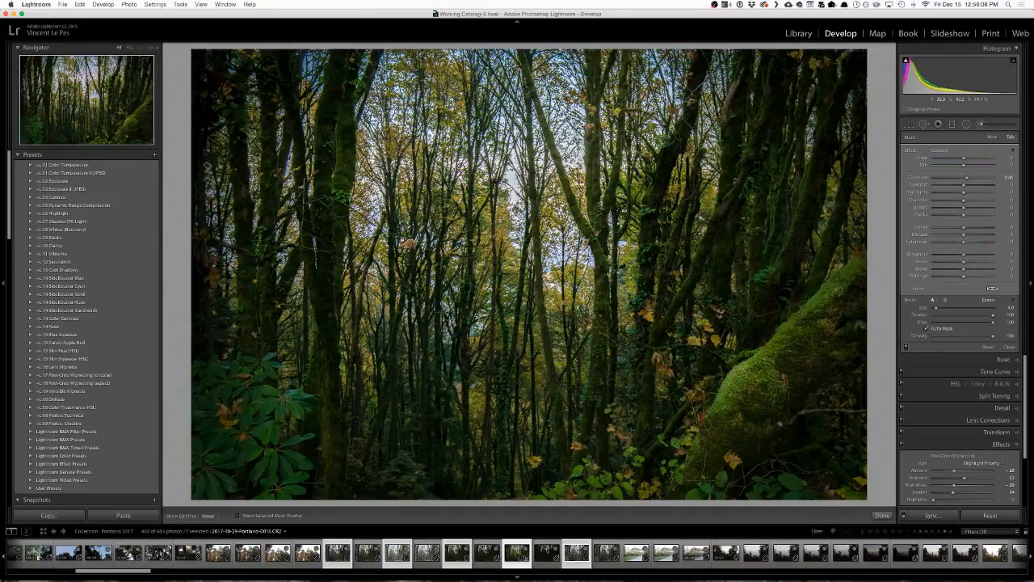
pyautogui.press('h')
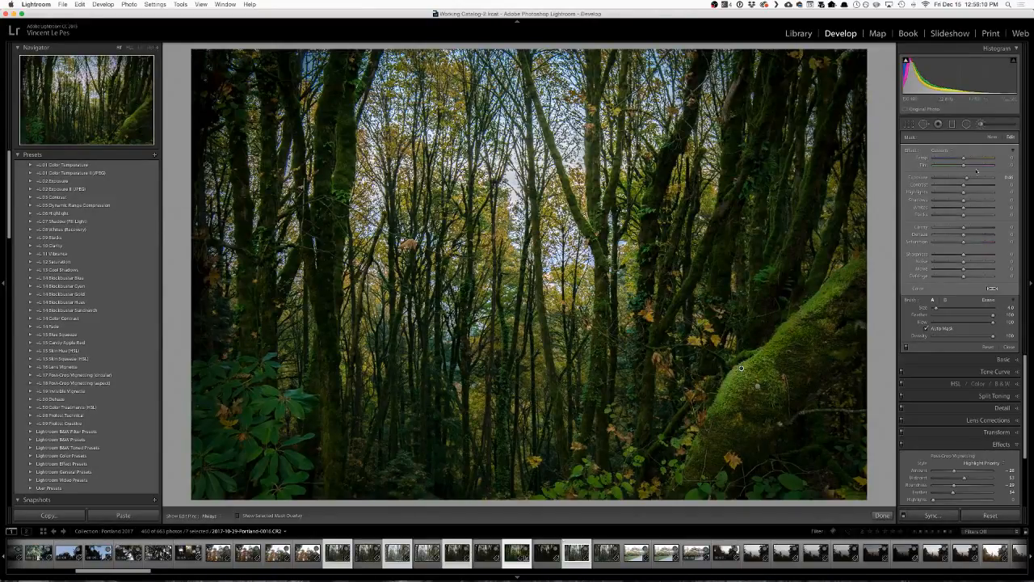
pyautogui.moveTo(967, 177); pyautogui.dragTo(965, 179)
# Extend the brightening mask with finer strokes along the standing tree trunks, reducing the brush size to about 2.
pyautogui.press('[')
pyautogui.press('[')
pyautogui.press('h')
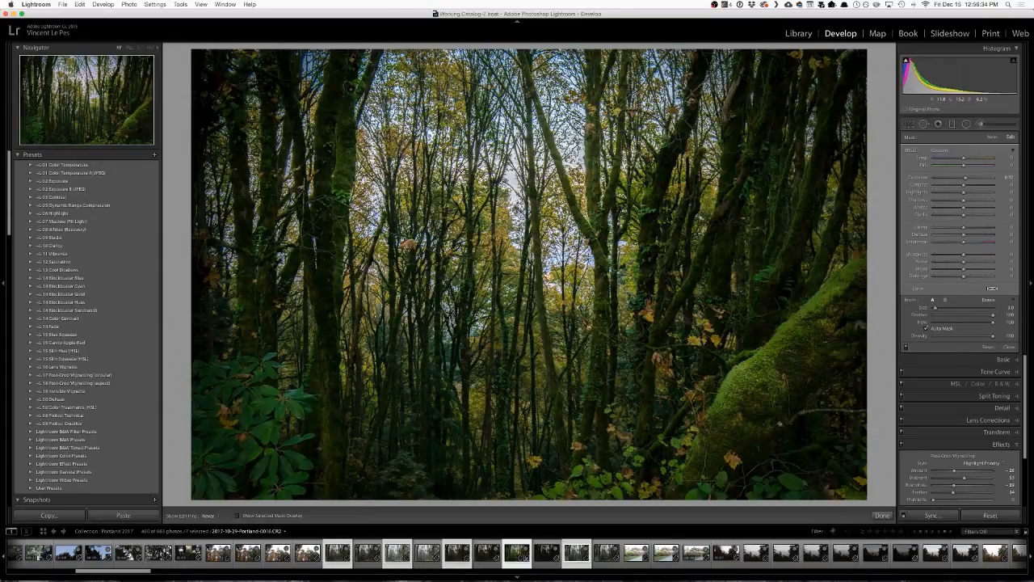
pyautogui.press('h')
pyautogui.press('h')
pyautogui.moveTo(591, 128); pyautogui.dragTo(592, 242)
pyautogui.moveTo(810, 177)
pyautogui.mouseDown()
pyautogui.moveTo(794, 222)
pyautogui.moveTo(824, 202)
pyautogui.mouseUp()
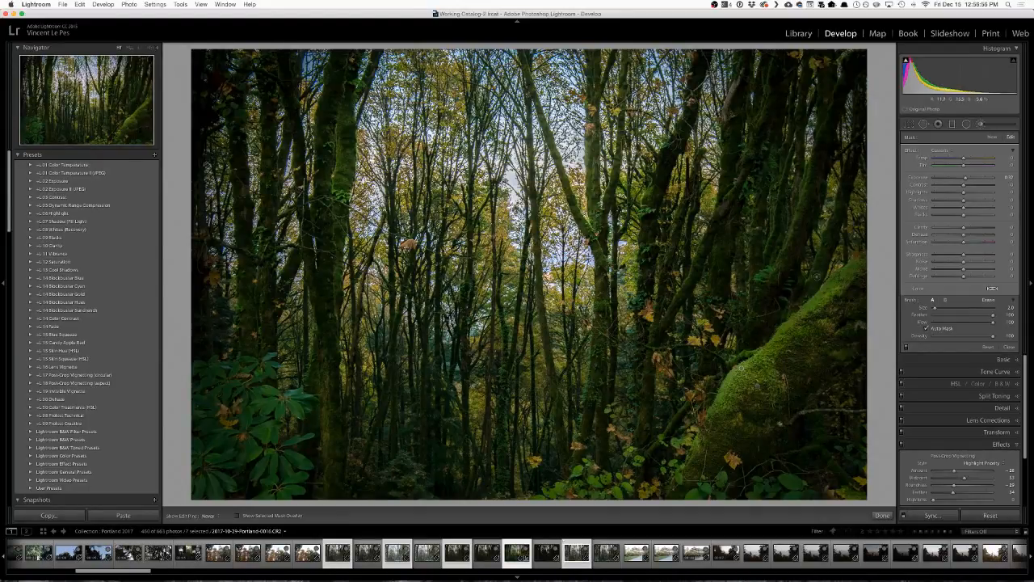
# Check the brushed trunks with and without edit pins, then close the adjustment brush and raise the photo's star rating.
pyautogui.press('h')
pyautogui.press('h')
pyautogui.press('h')
pyautogui.press('h')
pyautogui.click(1010, 347)
pyautogui.press(']')
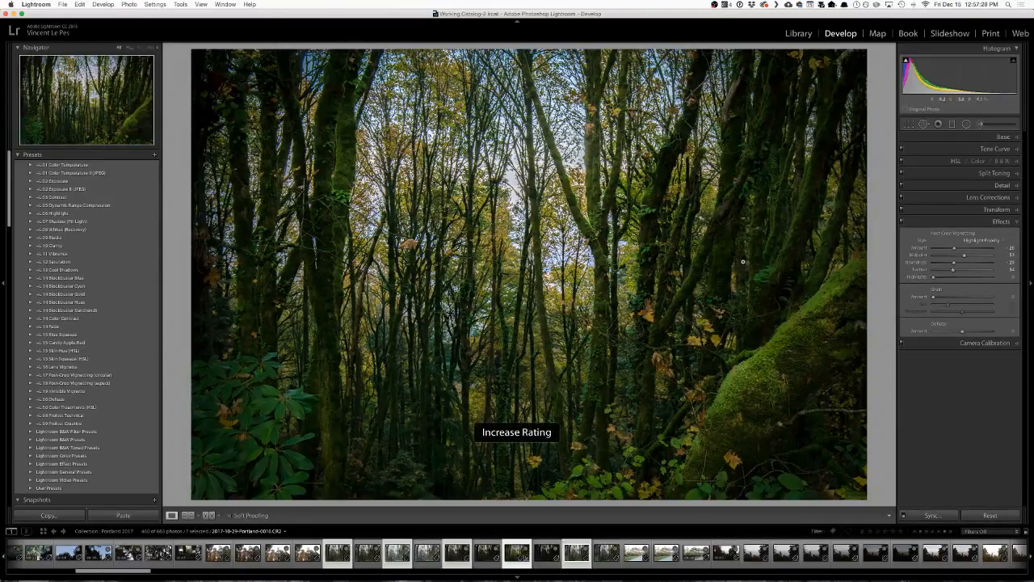
pyautogui.press('[')
pyautogui.press(']')
# Darken the foliage along the photo's lower right edge with a new size 11 adjustment brush at Exposure about -0.55.
pyautogui.click(983, 124)
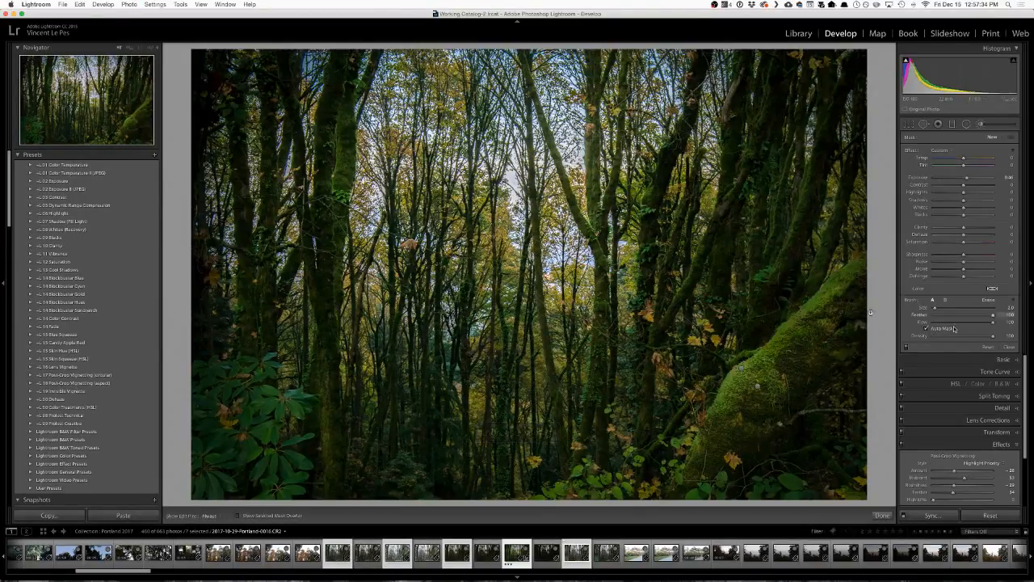
pyautogui.moveTo(967, 177); pyautogui.dragTo(960, 180)
pyautogui.press(']')
pyautogui.press(']')
pyautogui.press(']')
pyautogui.press(']')
pyautogui.press(']')
pyautogui.press(']')
pyautogui.press(']')
pyautogui.press(']')
pyautogui.press(']')
pyautogui.moveTo(568, 490)
pyautogui.mouseDown()
pyautogui.moveTo(624, 485)
pyautogui.moveTo(639, 459)
pyautogui.moveTo(621, 451)
pyautogui.moveTo(596, 472)
pyautogui.moveTo(552, 479)
pyautogui.moveTo(651, 466)
pyautogui.moveTo(772, 498)
pyautogui.moveTo(858, 467)
pyautogui.moveTo(893, 408)
pyautogui.moveTo(844, 480)
pyautogui.moveTo(860, 453)
pyautogui.mouseUp()
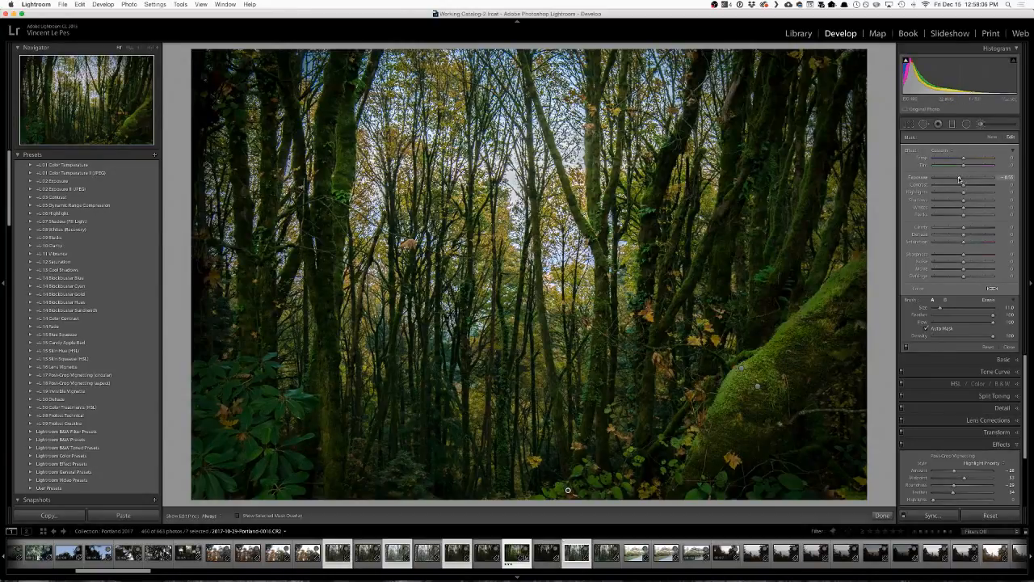
# Try Exposure at about -0.94 on the darkened foliage mask and settle it at about -0.54.
pyautogui.moveTo(957, 180); pyautogui.dragTo(957, 183)
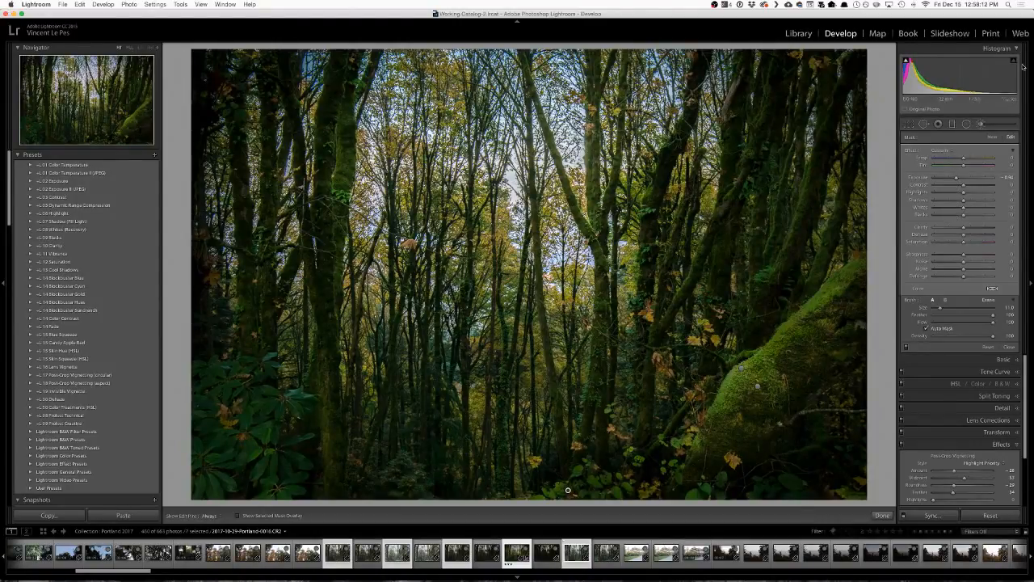
pyautogui.moveTo(959, 177); pyautogui.dragTo(961, 180)
pyautogui.moveTo(959, 181); pyautogui.dragTo(961, 181)
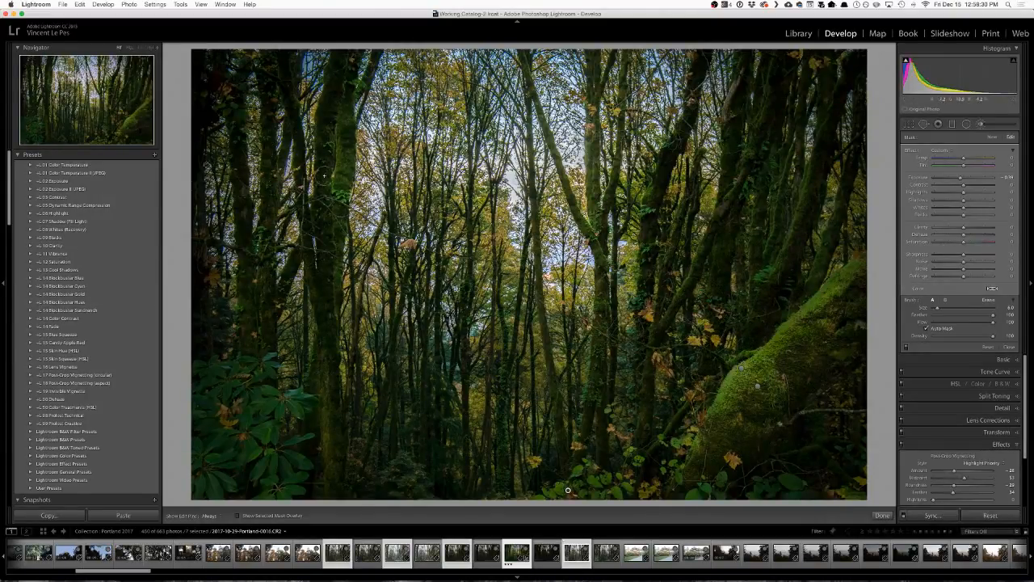
# Reduce the brush size to 2, undo the last brush stroke and close the adjustment brush.
pyautogui.press('[')
pyautogui.press('[')
pyautogui.press('[')
pyautogui.press('[')
pyautogui.press('h')
pyautogui.press('h')
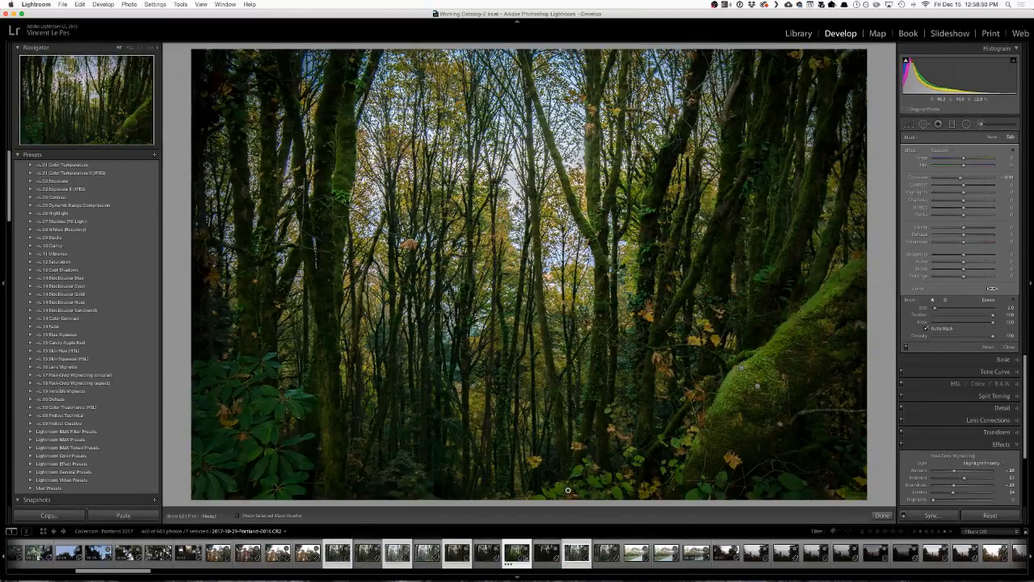
pyautogui.press('super+z')
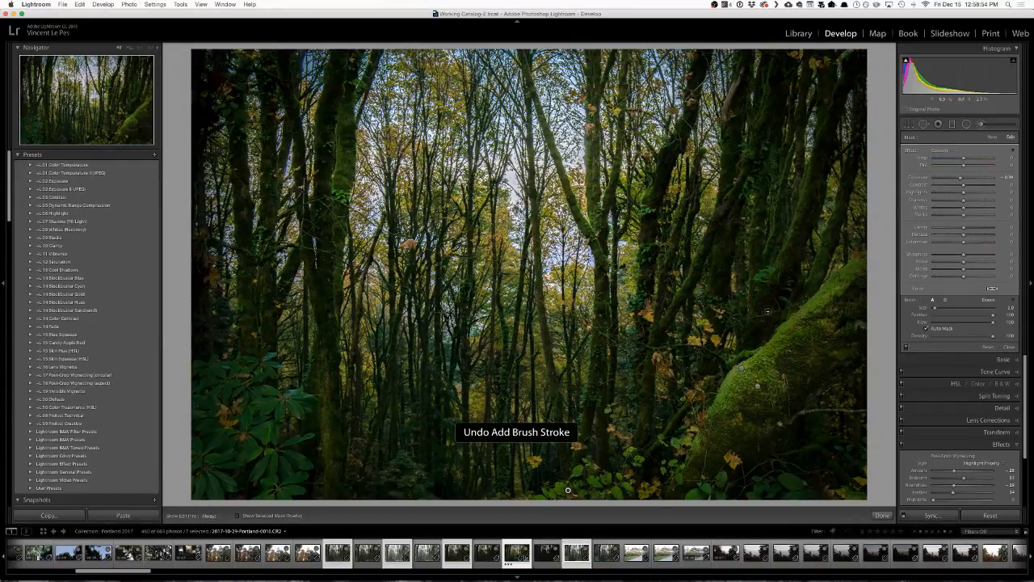
pyautogui.press('h')
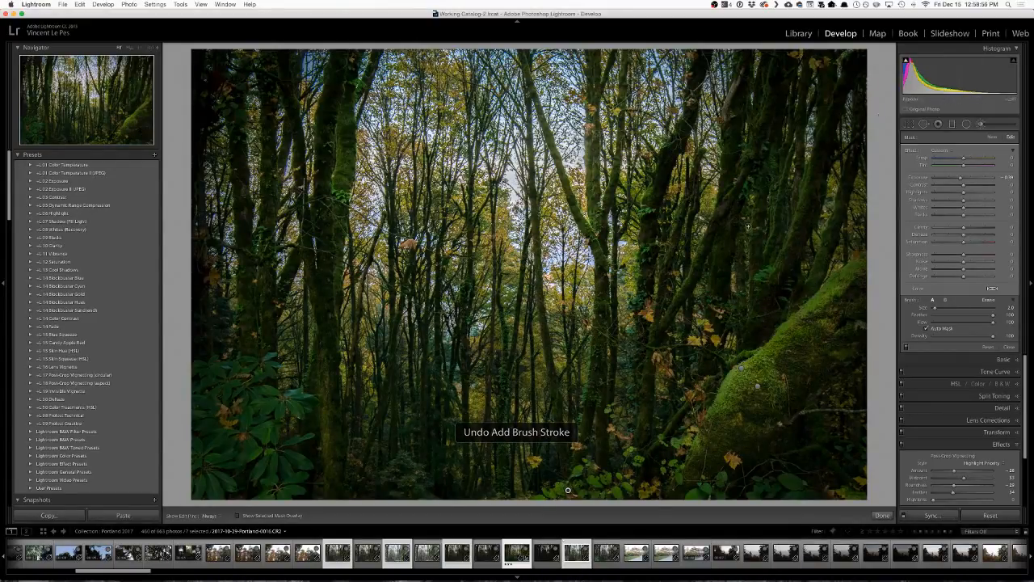
pyautogui.press('h')
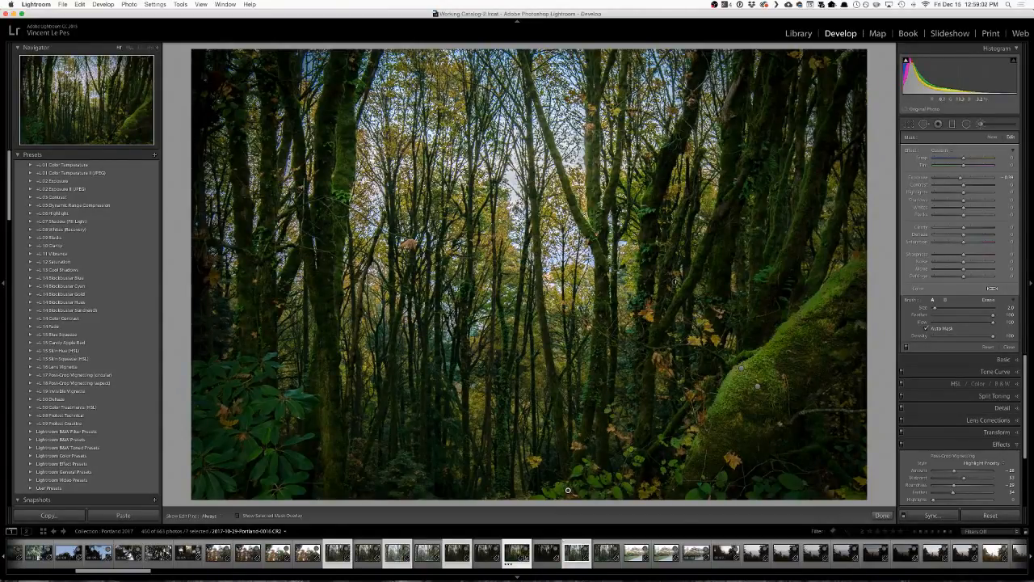
pyautogui.click(1010, 347)
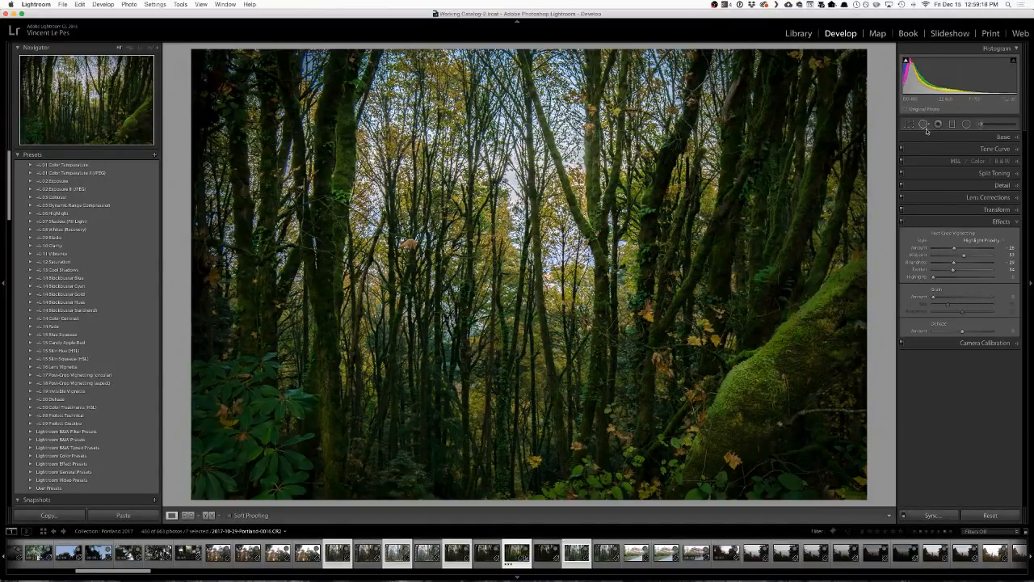
# Add a vertical graduated filter over the left side of the forest, try different Exposure values and reset Exposure to 0.
pyautogui.click(952, 123)
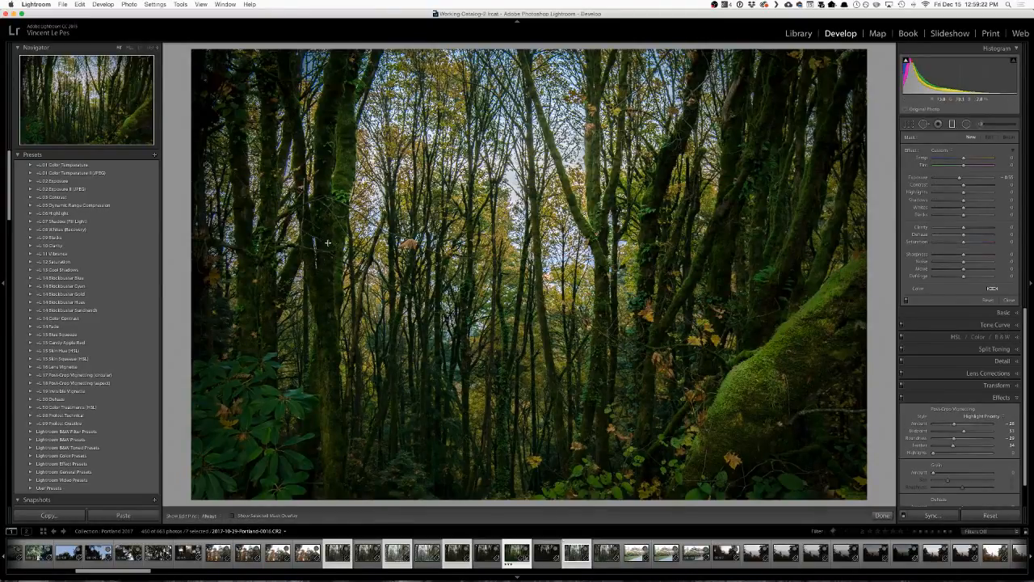
pyautogui.moveTo(318, 243); pyautogui.dragTo(409, 242)
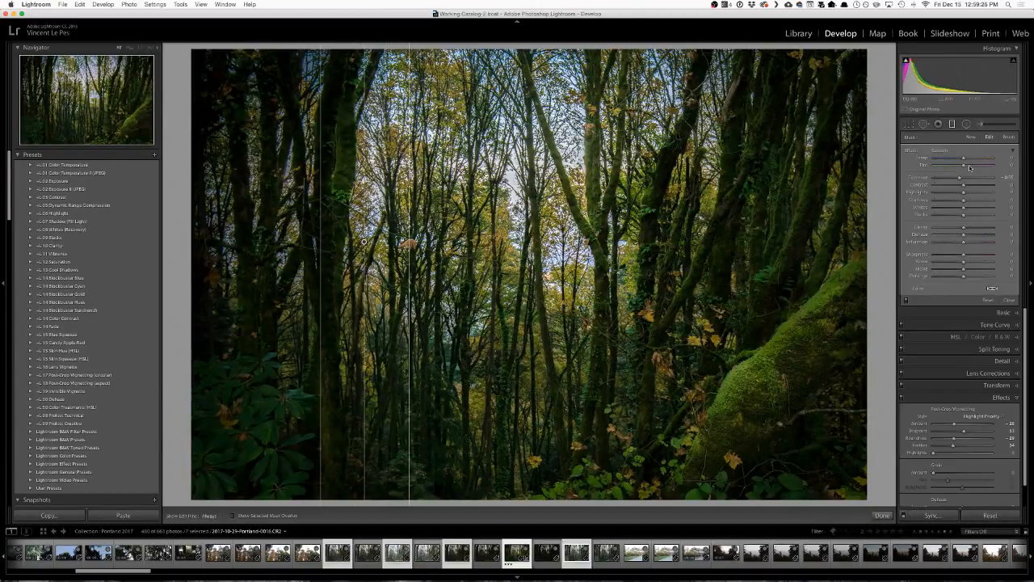
pyautogui.moveTo(960, 179); pyautogui.dragTo(965, 181)
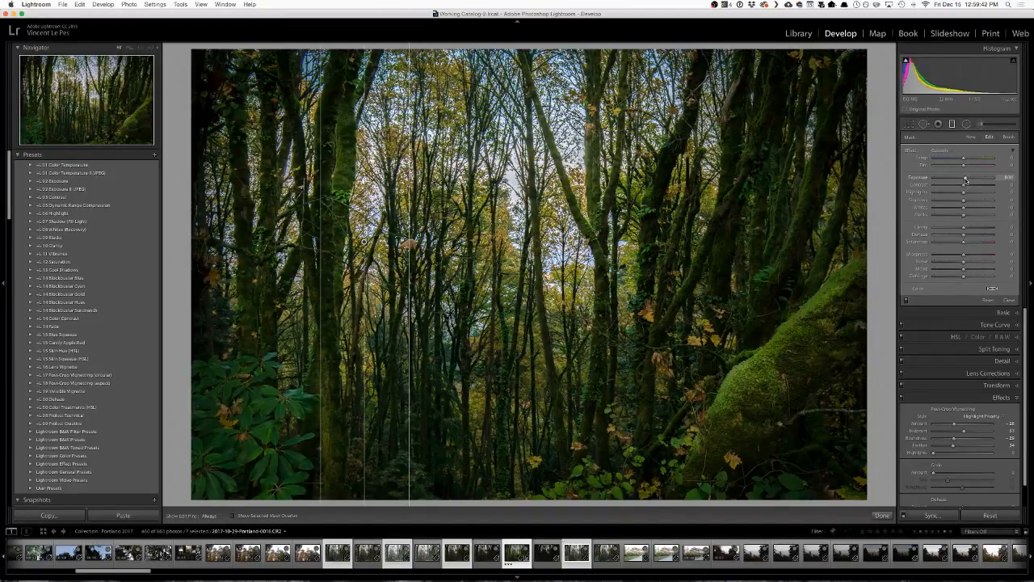
pyautogui.moveTo(965, 182); pyautogui.dragTo(963, 181)
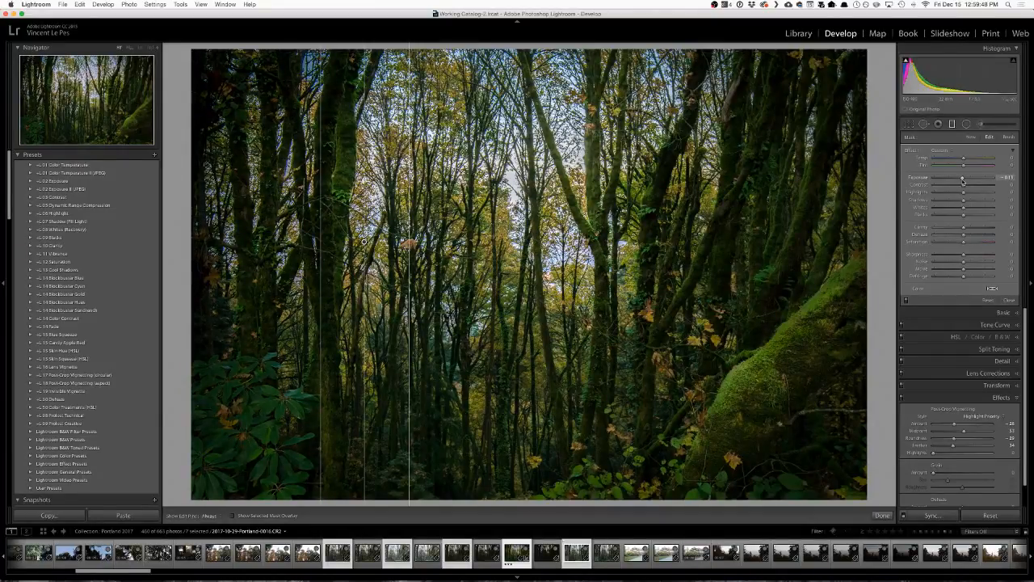
pyautogui.doubleClick(962, 180)
# Raise the graduated filter's Shadows to about 17 and close the filter.
pyautogui.moveTo(963, 195)
pyautogui.mouseDown()
pyautogui.moveTo(981, 196)
pyautogui.moveTo(969, 203)
pyautogui.mouseUp()
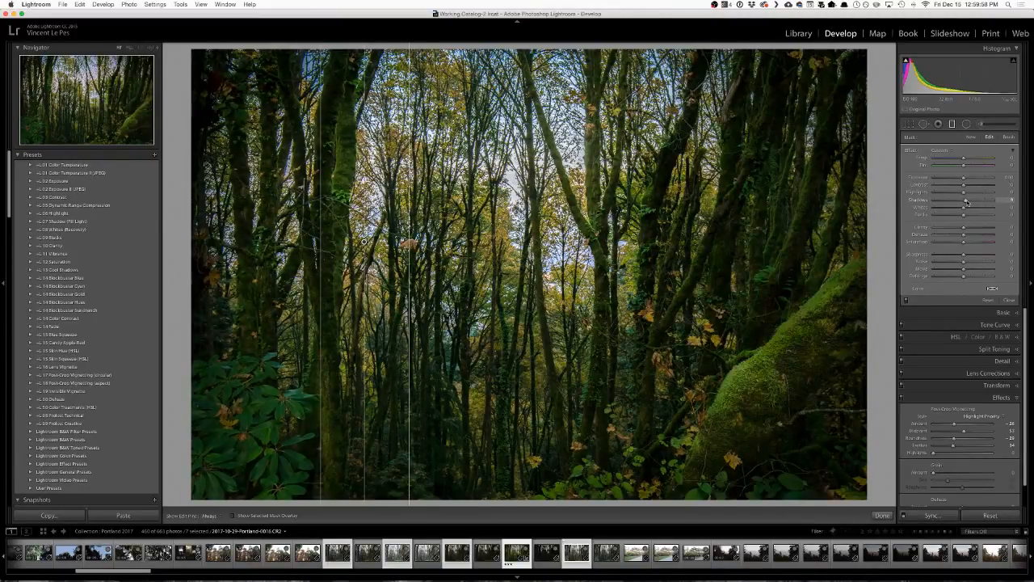
pyautogui.moveTo(968, 202); pyautogui.dragTo(966, 203)
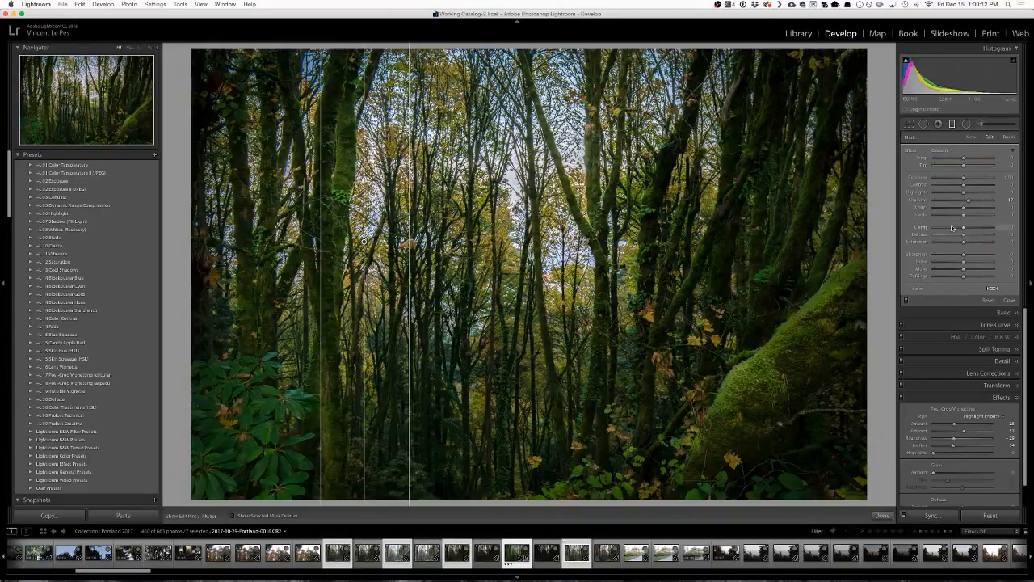
pyautogui.click(1010, 300)
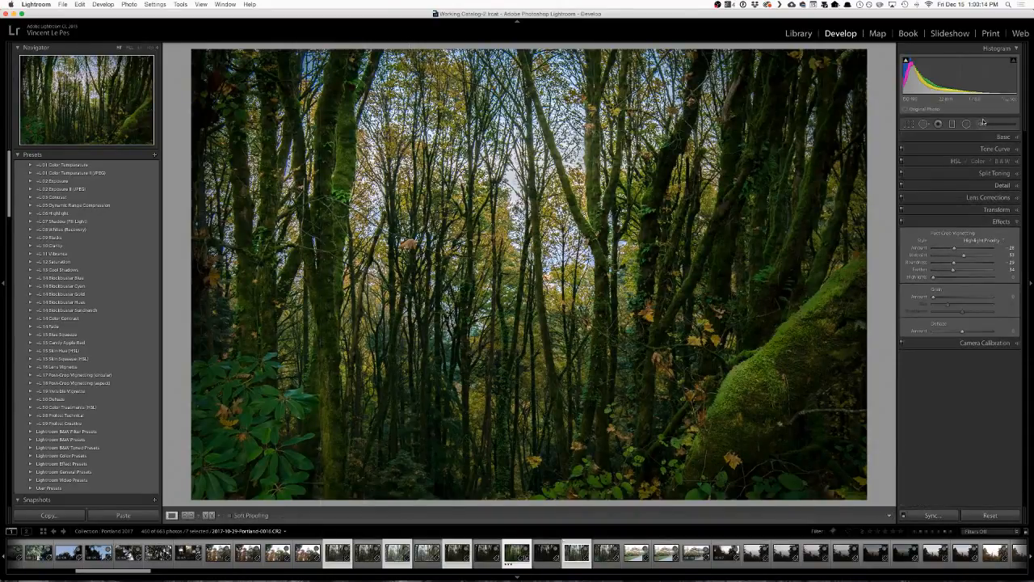
# Brush the mossy trunk with a larger new adjustment brush at Exposure 0 and Clarity about 20, then reduce Clarity to a slight boost.
pyautogui.click(982, 126)
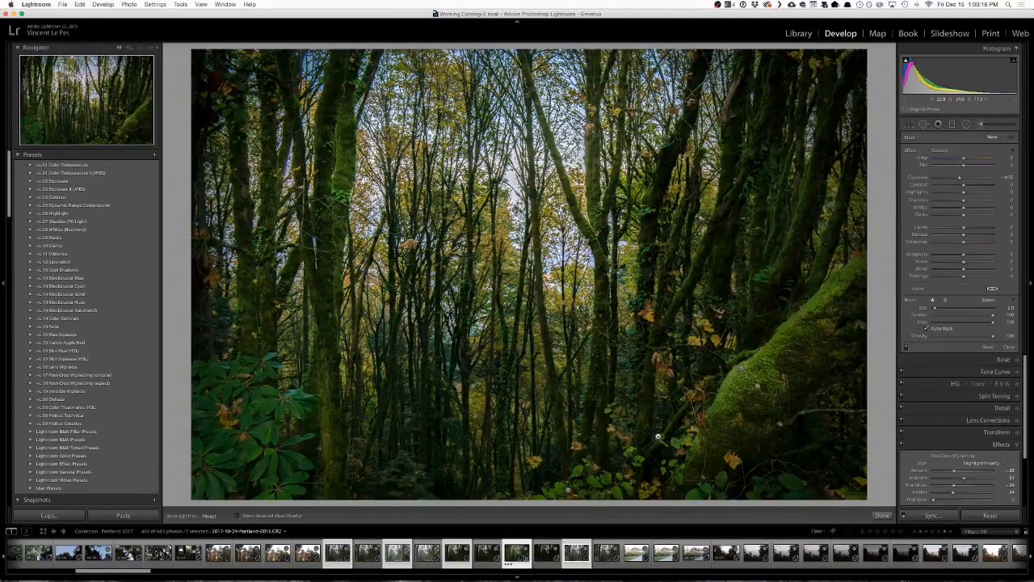
pyautogui.press(']')
pyautogui.press(']')
pyautogui.press(']')
pyautogui.press(']')
pyautogui.doubleClick(960, 178)
pyautogui.moveTo(969, 230); pyautogui.dragTo(972, 229)
pyautogui.moveTo(743, 385)
pyautogui.mouseDown()
pyautogui.moveTo(692, 456)
pyautogui.moveTo(848, 288)
pyautogui.moveTo(707, 423)
pyautogui.moveTo(857, 273)
pyautogui.mouseUp()
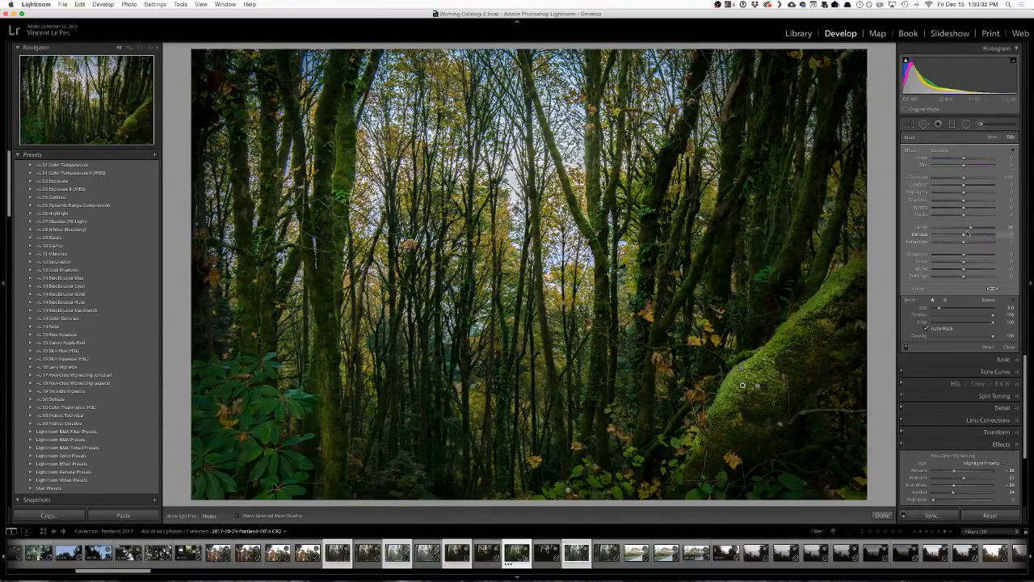
pyautogui.moveTo(965, 228); pyautogui.dragTo(968, 229)
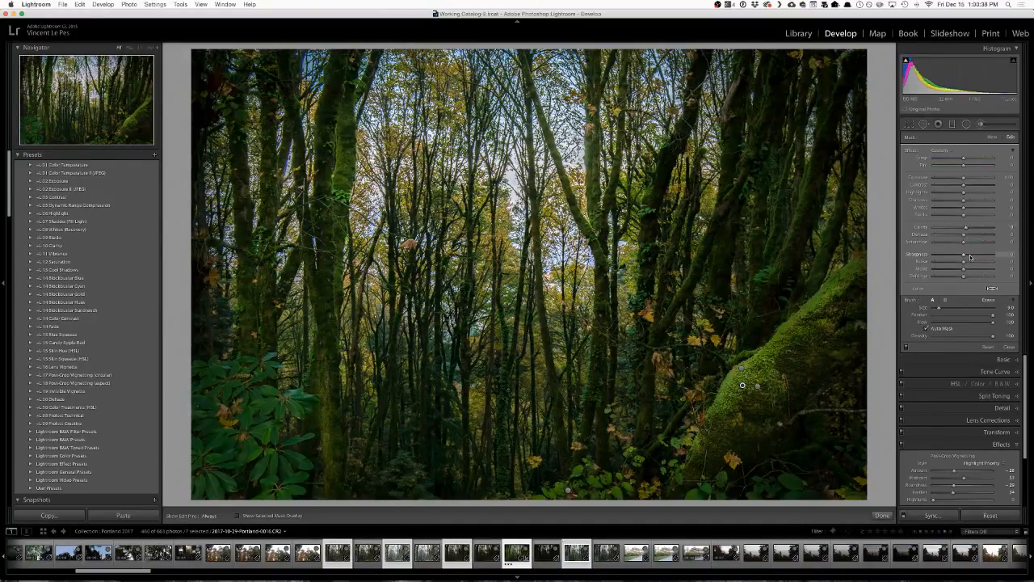
# Raise the mossy trunk brush's Sharpness to about 42 and compare the photo with and without the brush adjustments.
pyautogui.moveTo(973, 256)
pyautogui.mouseDown()
pyautogui.moveTo(991, 257)
pyautogui.moveTo(978, 256)
pyautogui.mouseUp()
pyautogui.click(906, 347)
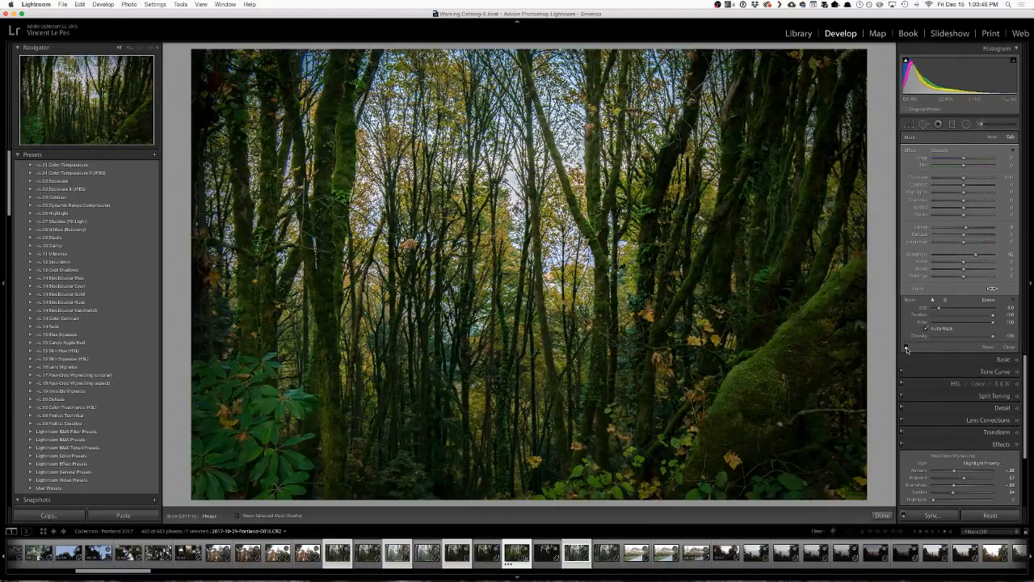
pyautogui.click(906, 348)
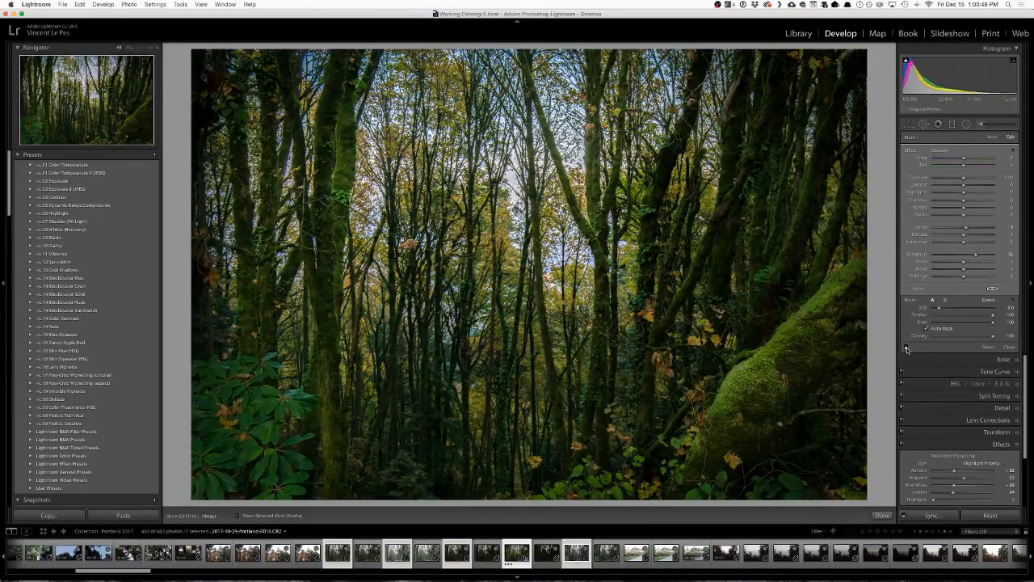
pyautogui.click(906, 347)
pyautogui.click(906, 347)
pyautogui.click(906, 347)
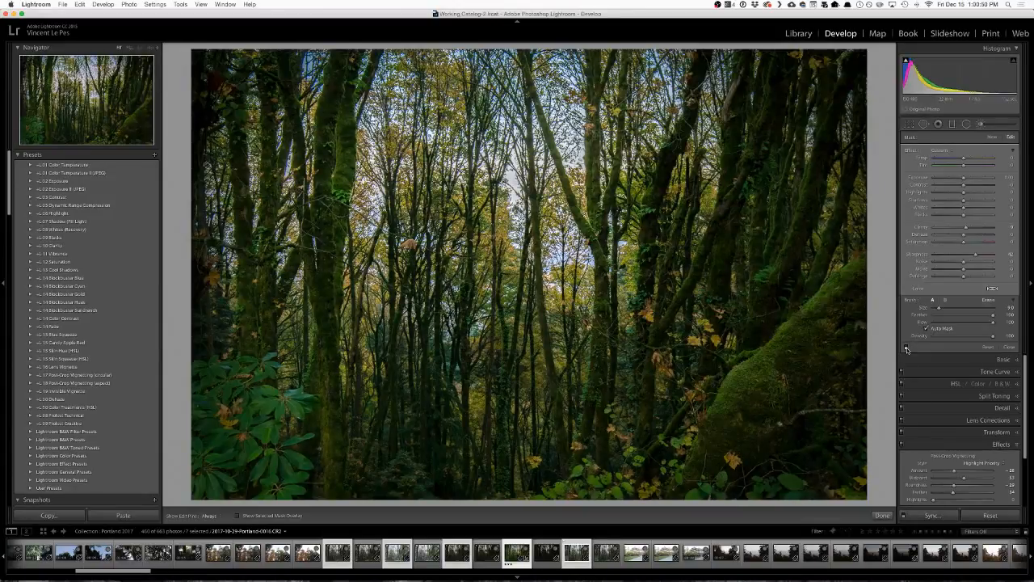
pyautogui.click(906, 348)
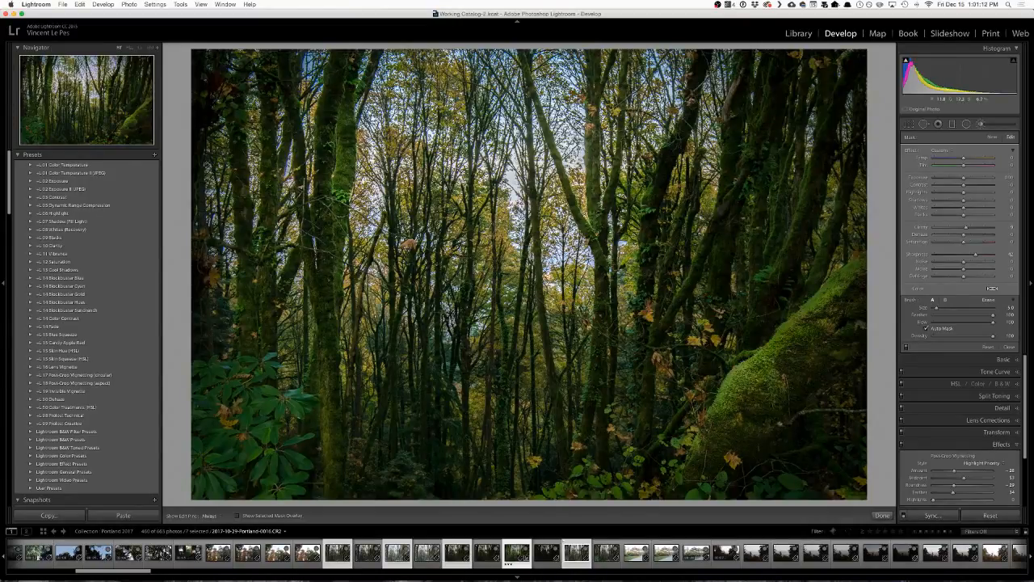
# Toggle the brush pins' visibility and compare the forest photo again with the brush adjustments off and on.
pyautogui.press('h')
pyautogui.press('h')
pyautogui.press('h')
pyautogui.press('h')
pyautogui.press('h')
pyautogui.press('h')
pyautogui.press('h')
pyautogui.click(906, 348)
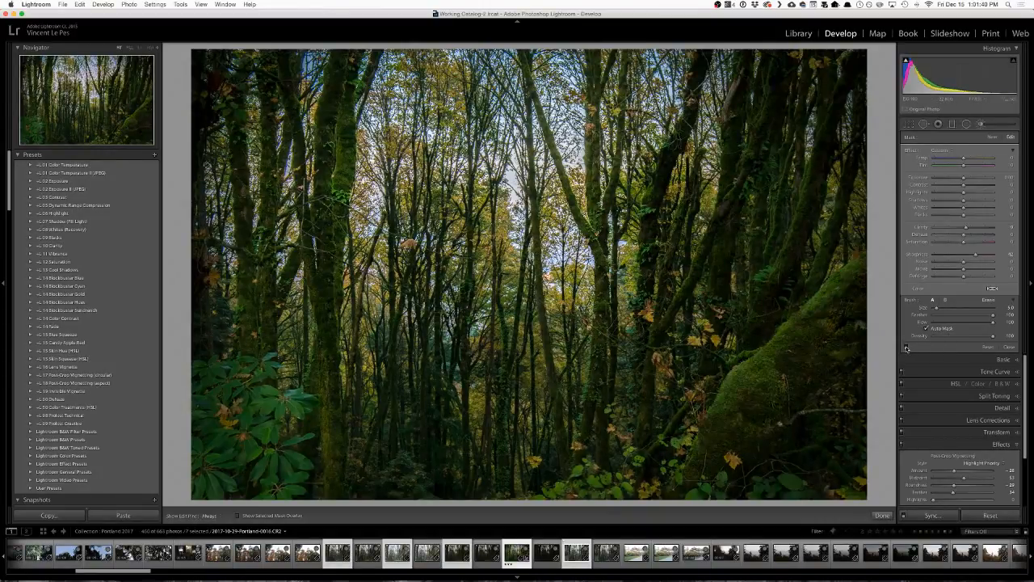
pyautogui.click(906, 349)
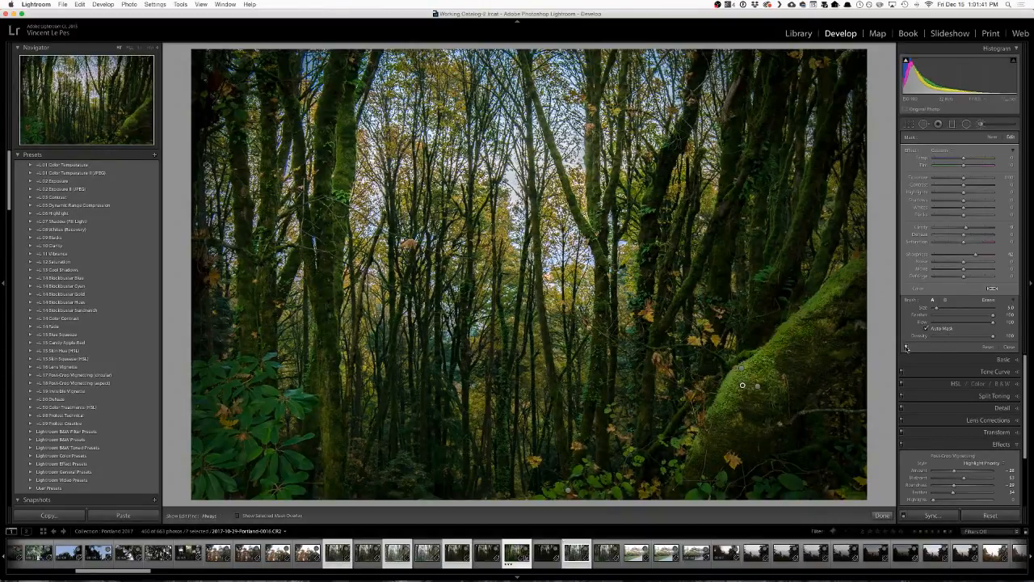
# Select the neighbouring brush pin on the mossy trunk, undo its accidental drag, raise its Contrast moderately and close the adjustment brush.
pyautogui.click(758, 385)
pyautogui.moveTo(758, 386)
pyautogui.mouseDown()
pyautogui.moveTo(773, 392)
pyautogui.moveTo(763, 384)
pyautogui.mouseUp()
pyautogui.press('super+z')
pyautogui.moveTo(972, 187); pyautogui.dragTo(976, 187)
pyautogui.moveTo(979, 186); pyautogui.dragTo(975, 188)
pyautogui.click(883, 517)
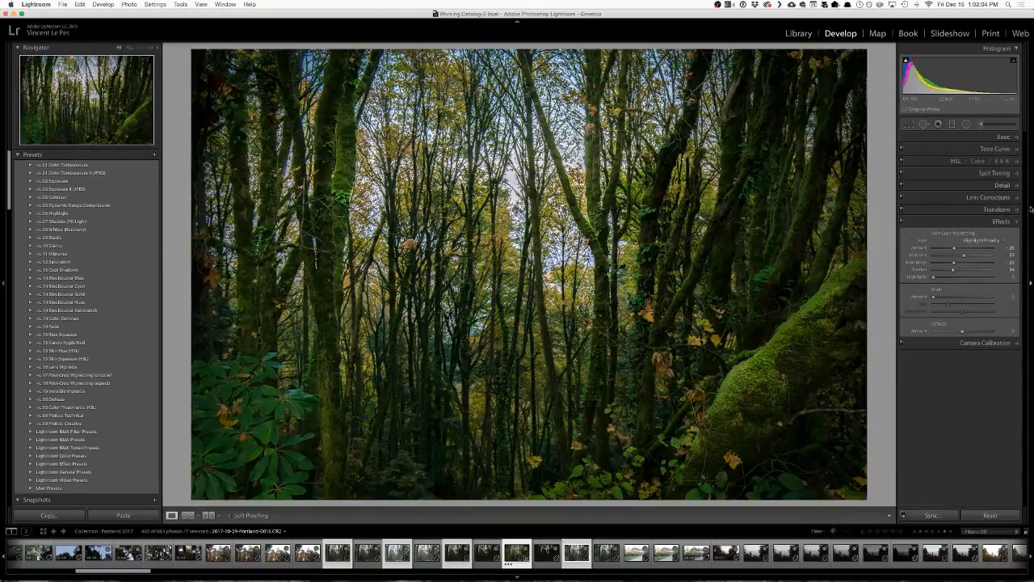
# Review the photo's Basic adjustments, return to the Library grid and open the export options for the selected forest photos.
pyautogui.click(1006, 138)
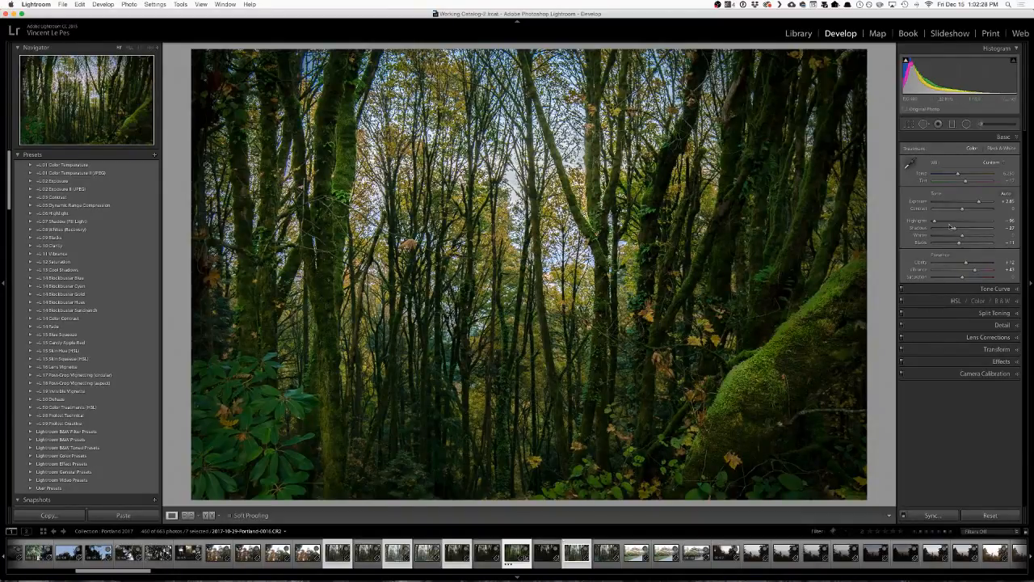
pyautogui.press('g')
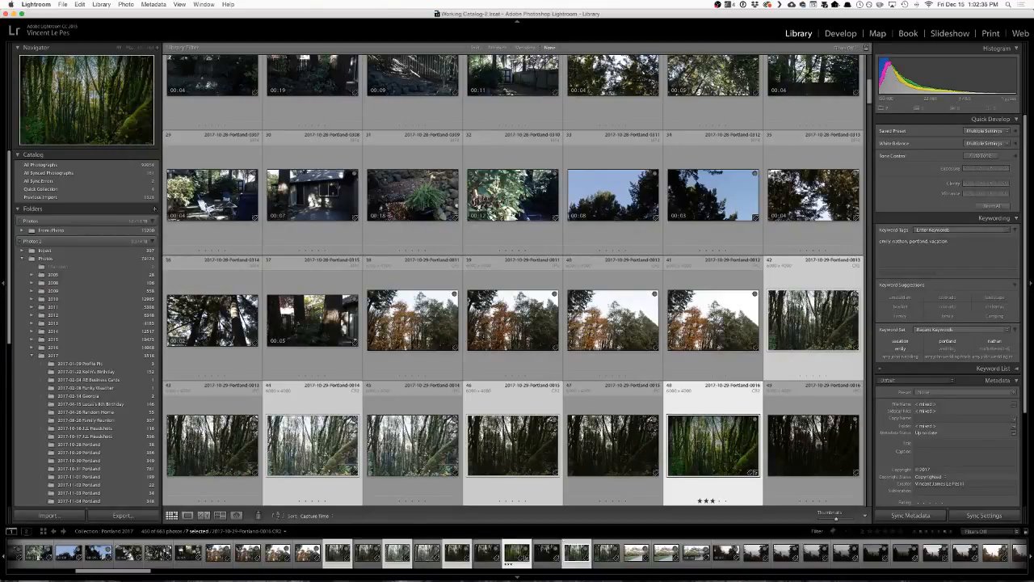
pyautogui.press('super+shift+e')
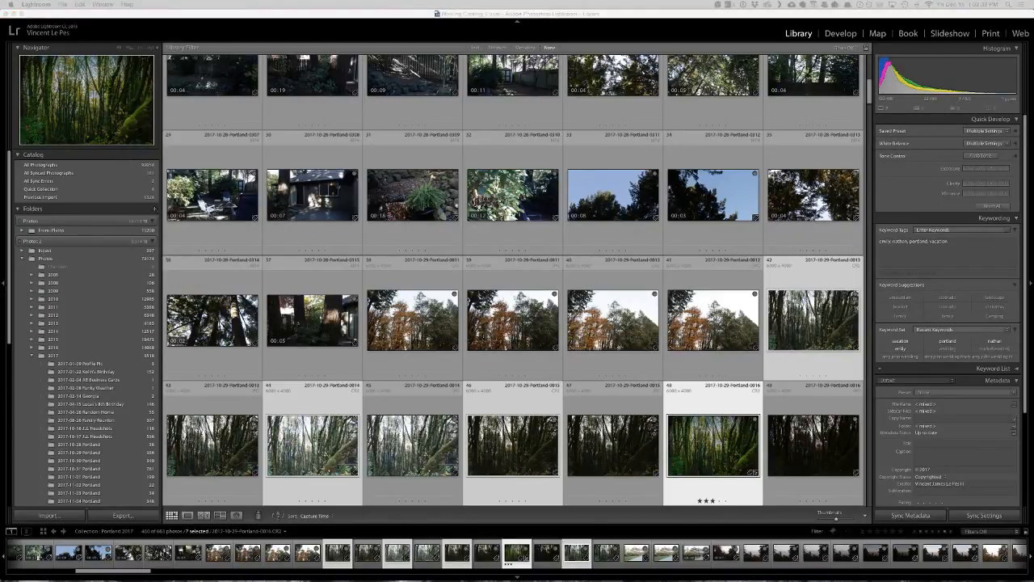